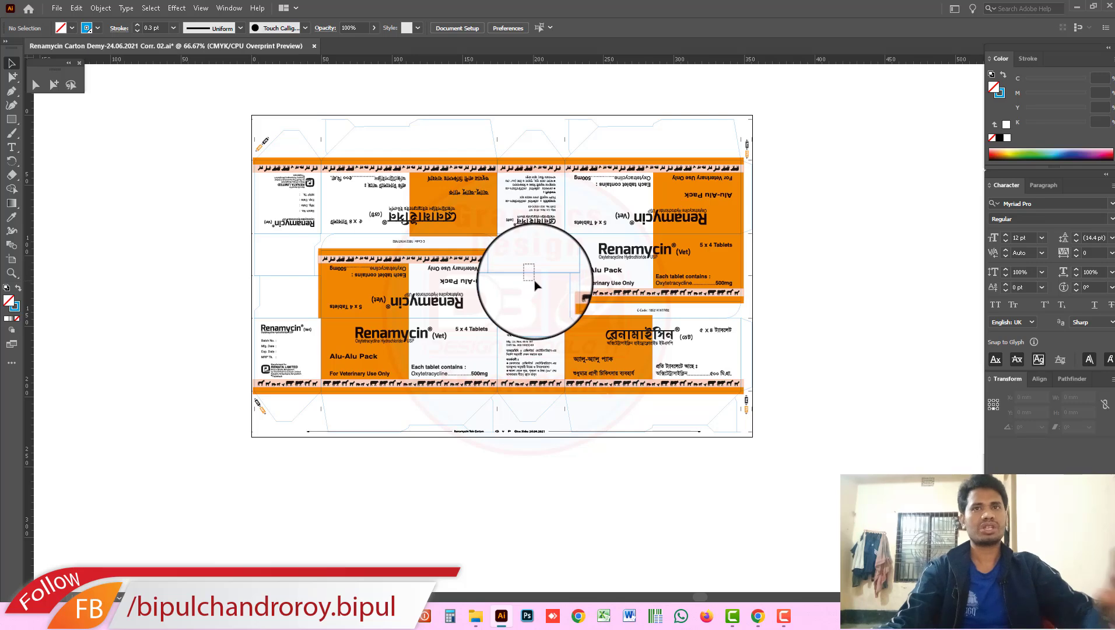
Examine the two-up Renamycin carton layout up close, including the manufacturer panel, the animal border strip and the grouped artwork.
left_click(531, 260)
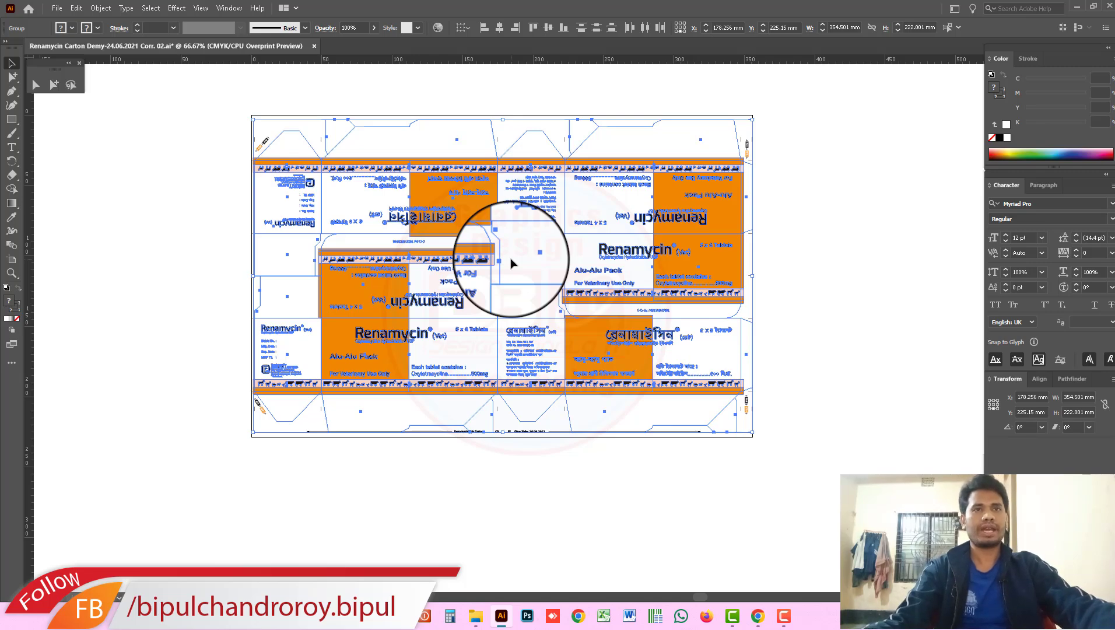
left_click(839, 321)
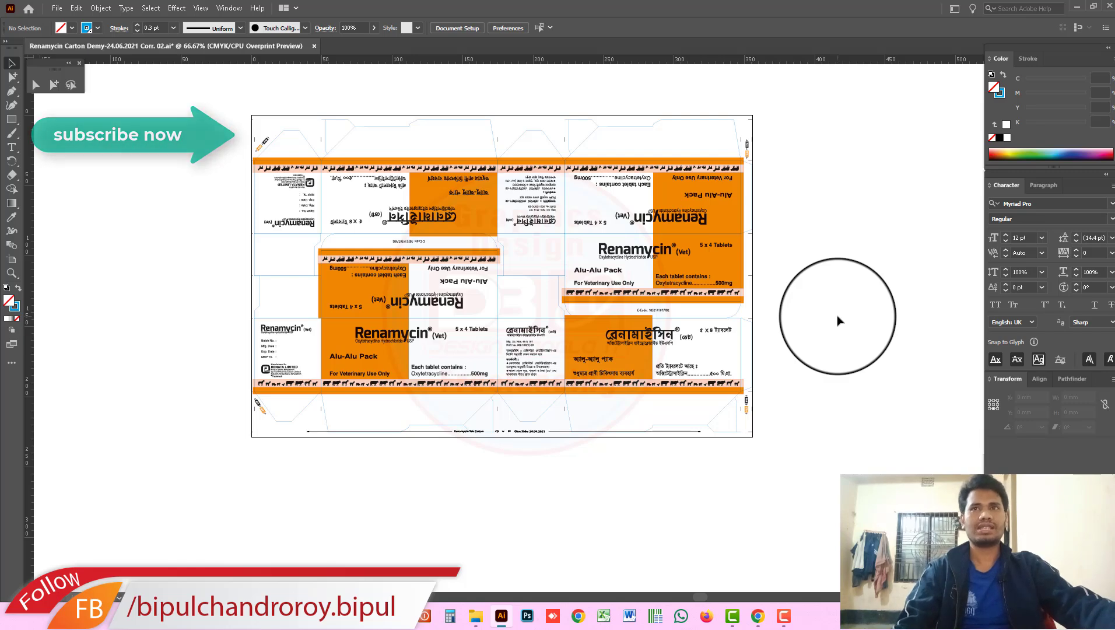
left_click_drag(221, 121, 754, 428)
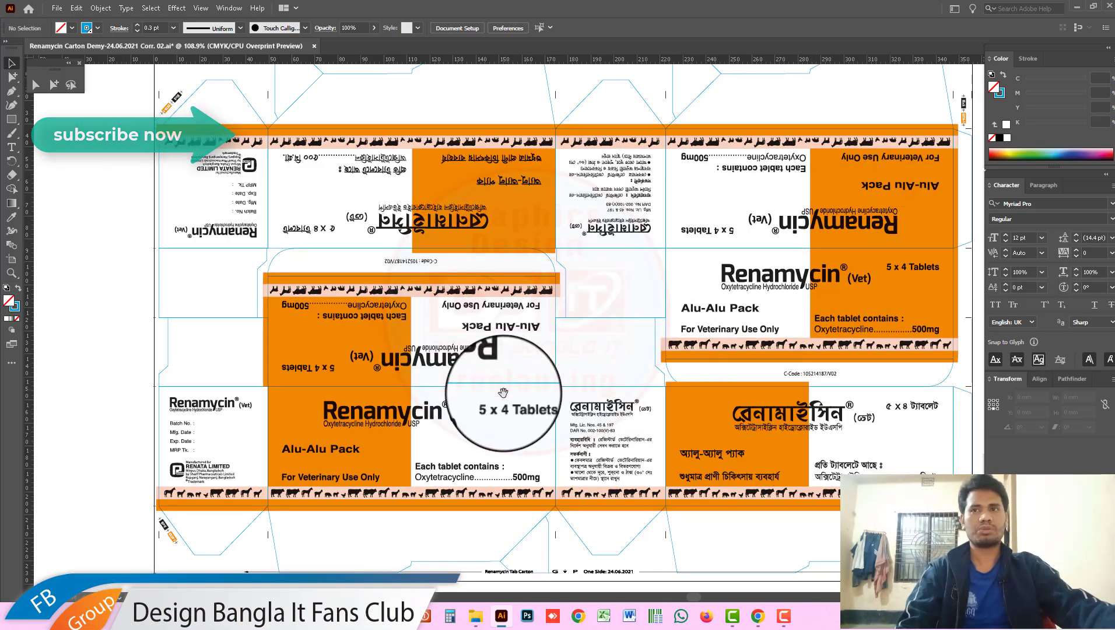
scroll(511, 398, "down", 3)
left_click_drag(161, 392, 353, 453)
left_click_drag(351, 335, 477, 361)
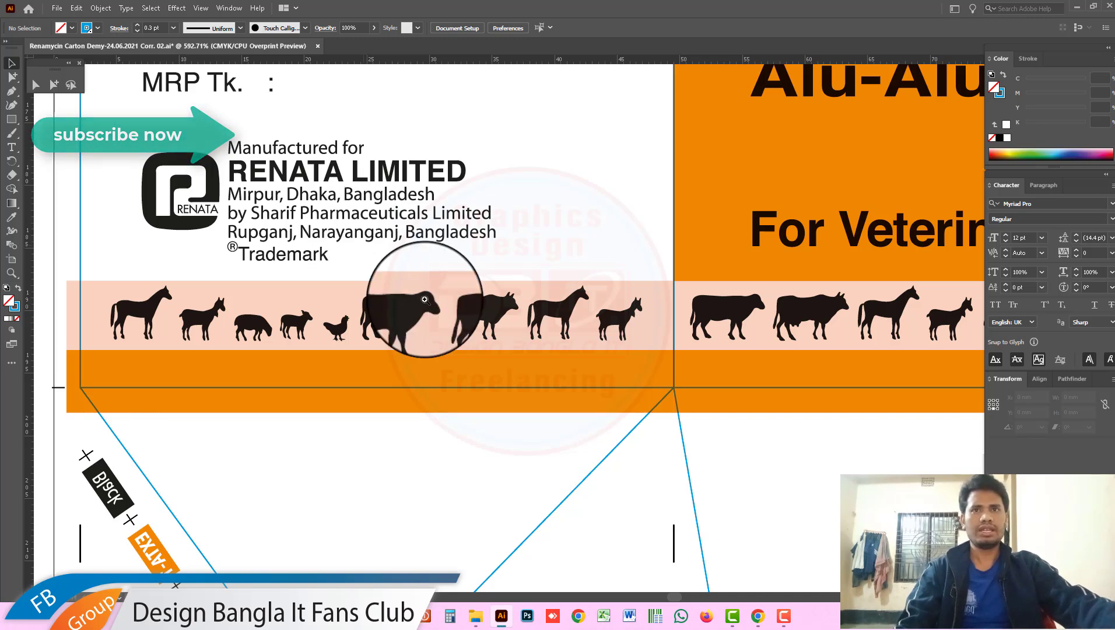
left_click(660, 316, "alt")
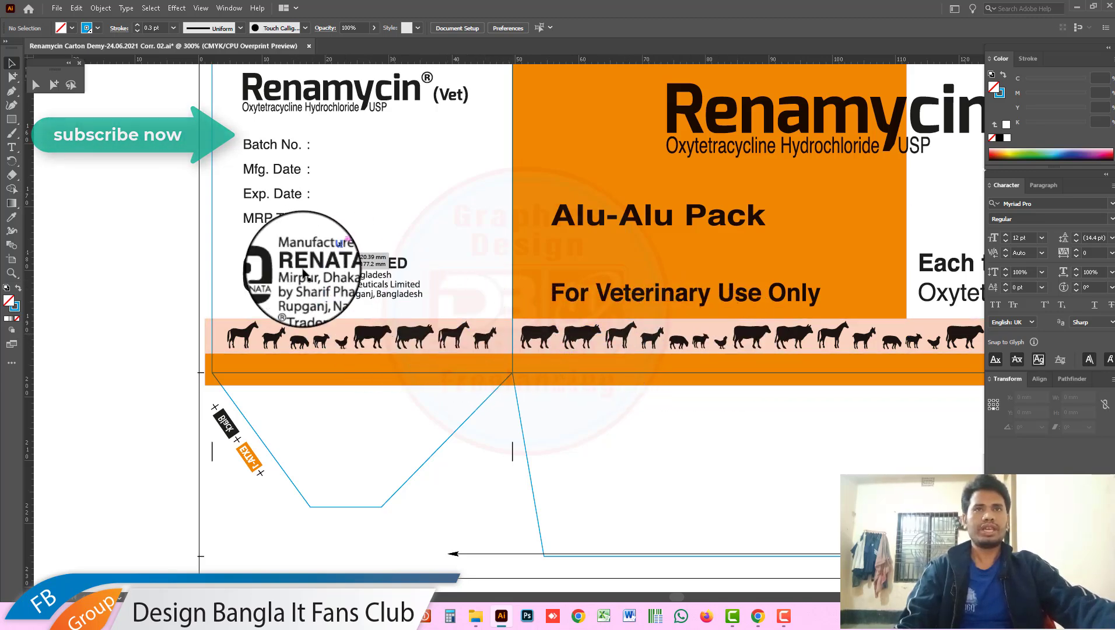
left_click(639, 298, "alt")
left_click_drag(656, 327, 481, 337)
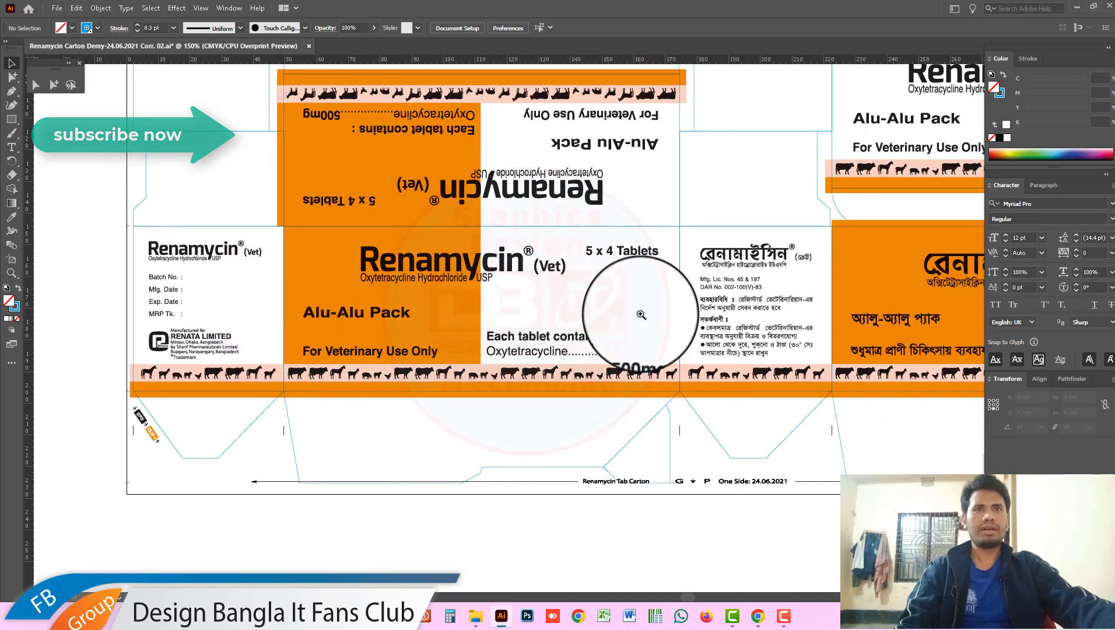
left_click(643, 304, "ctrl+alt")
left_click_drag(643, 309, 537, 361)
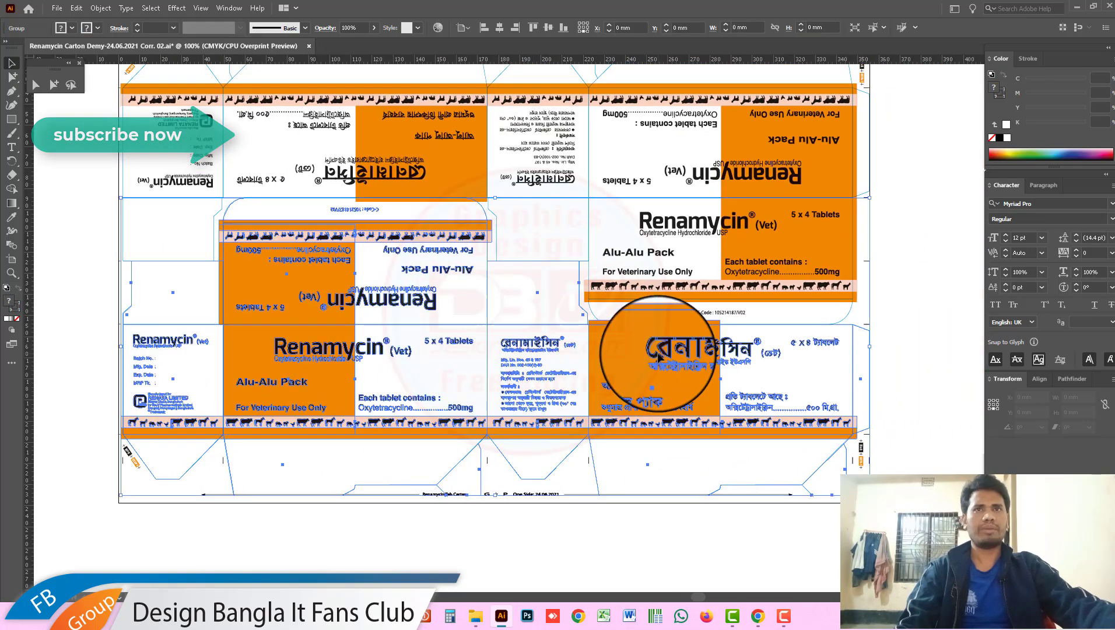
left_click(579, 341, "ctrl")
left_click(579, 341, "alt")
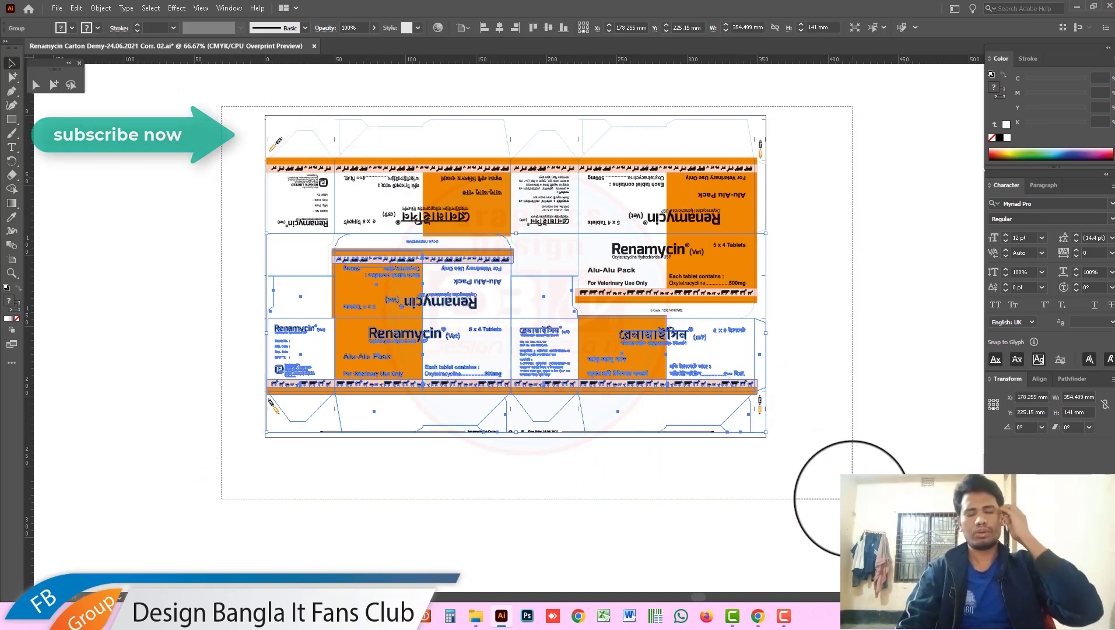
key("ctrl+a")
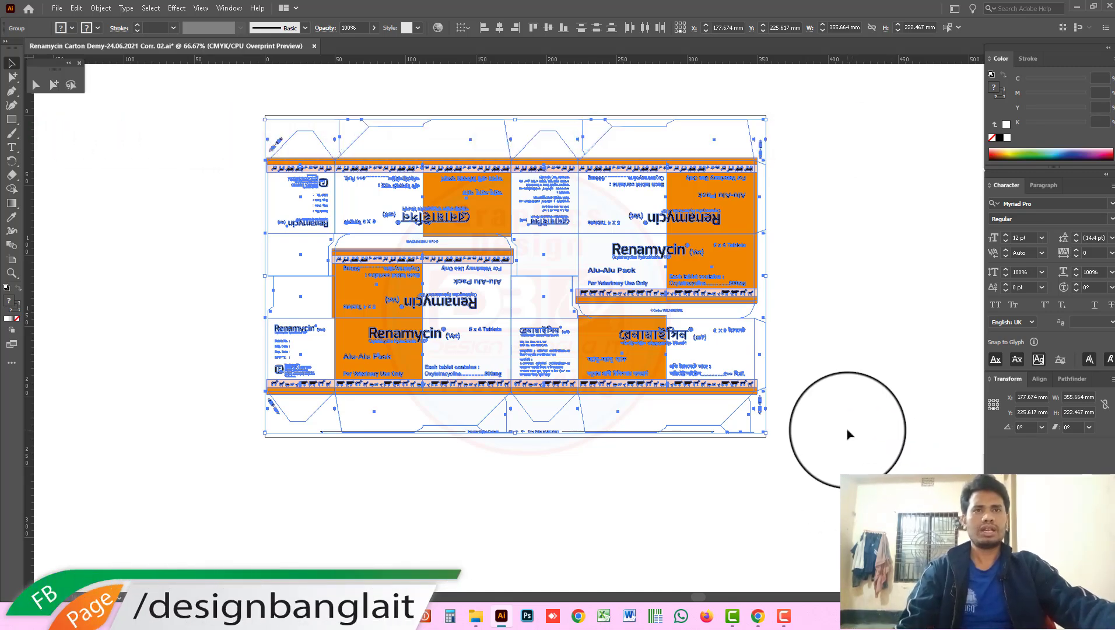
left_click(642, 456)
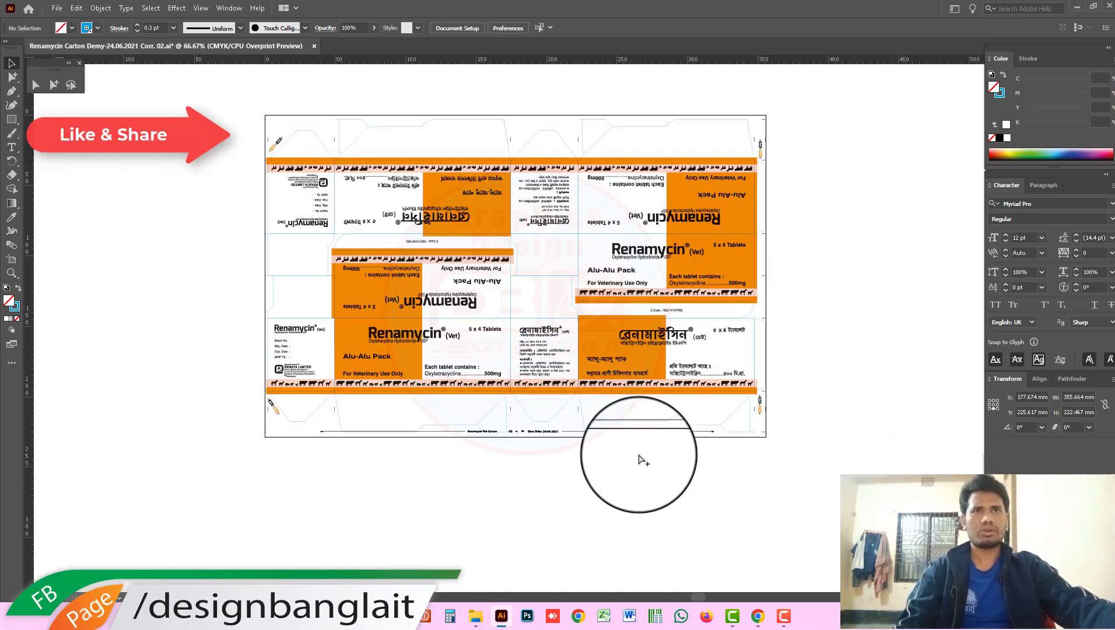
Place a duplicate of the lower carton group in the empty area below the layout sheet.
key("ctrl+minus")
scroll(668, 412, "down", 2)
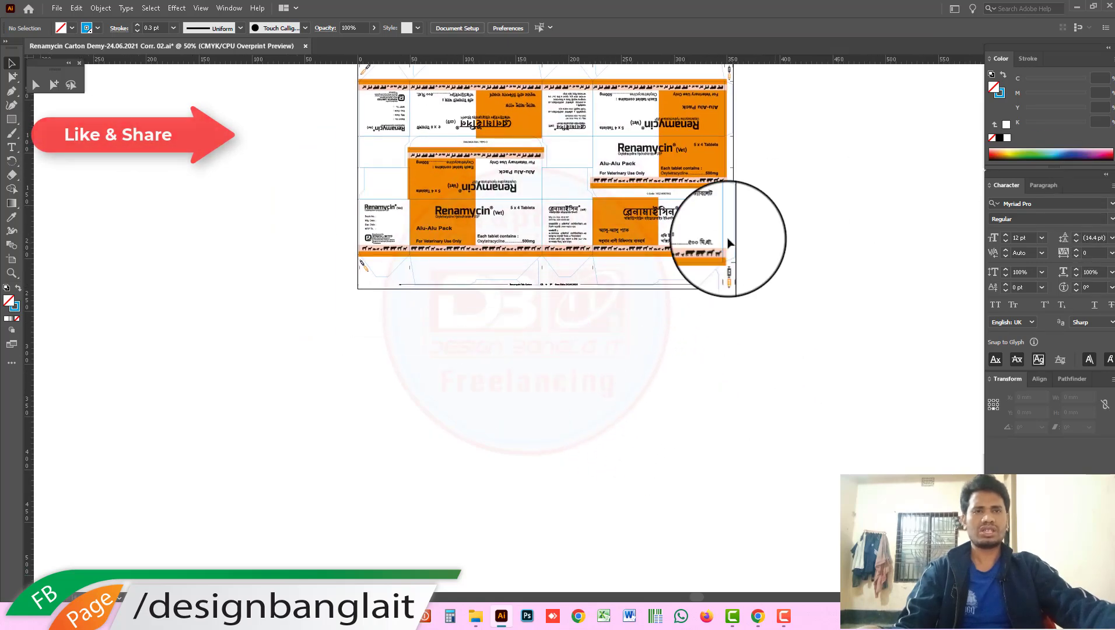
left_click_drag(634, 224, 689, 400)
left_click_drag(374, 297, 767, 509)
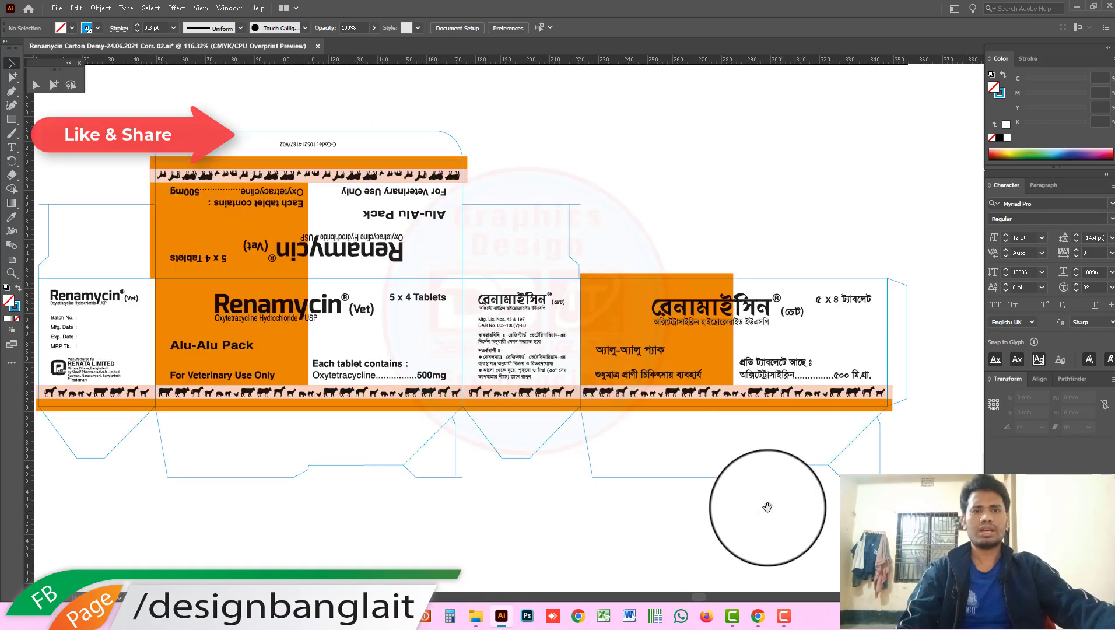
Inspect the duplicated single carton's panels, flaps and overall size.
left_click_drag(695, 495, 801, 505)
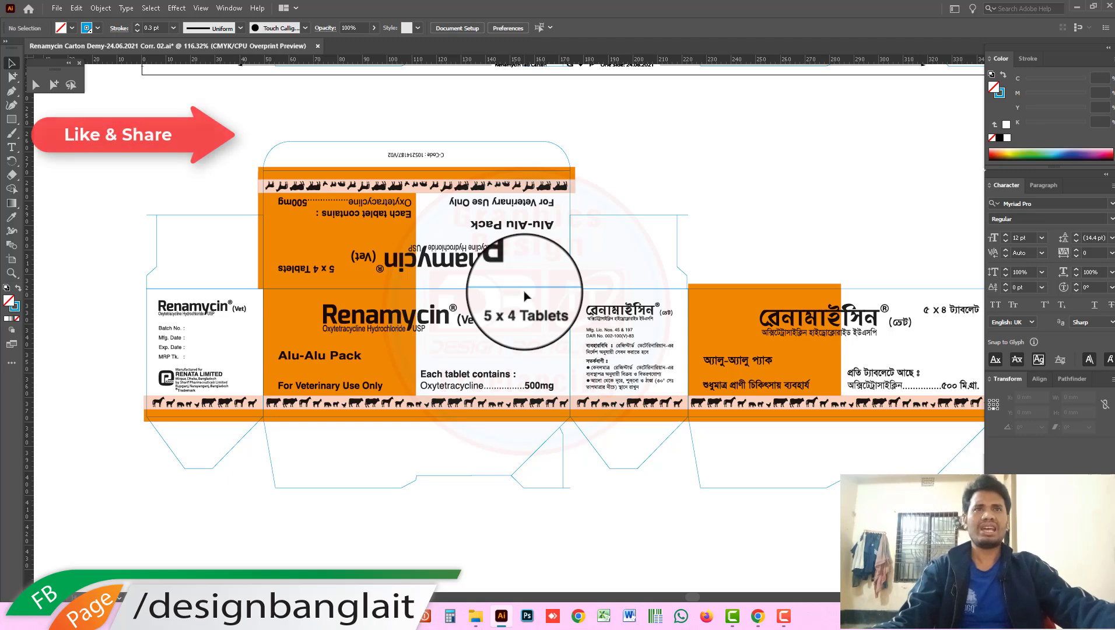
left_click(669, 251)
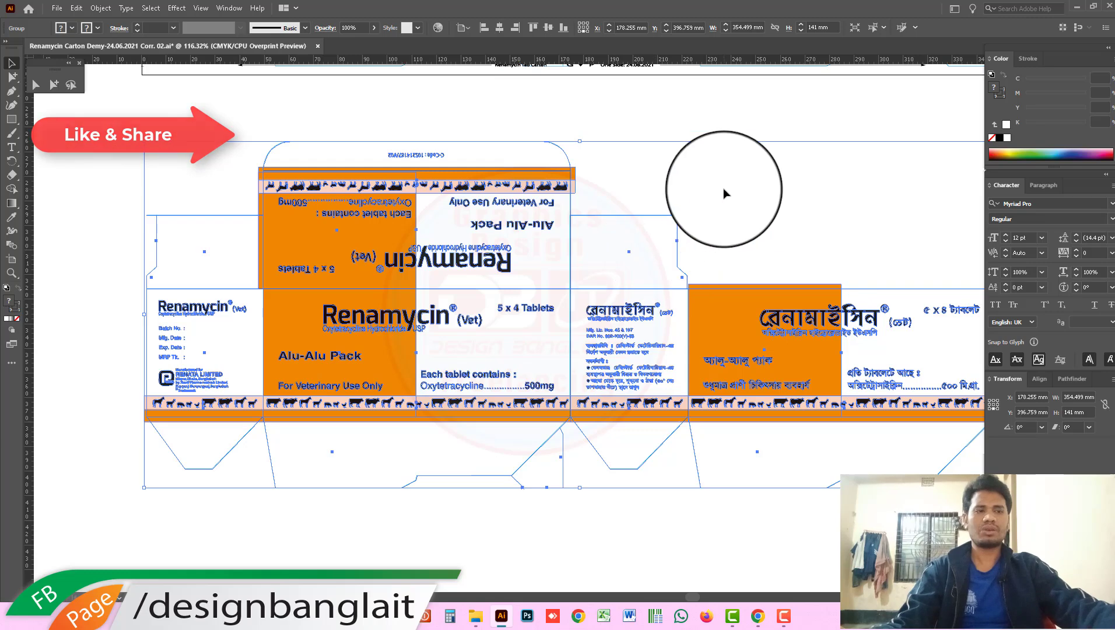
left_click(725, 192)
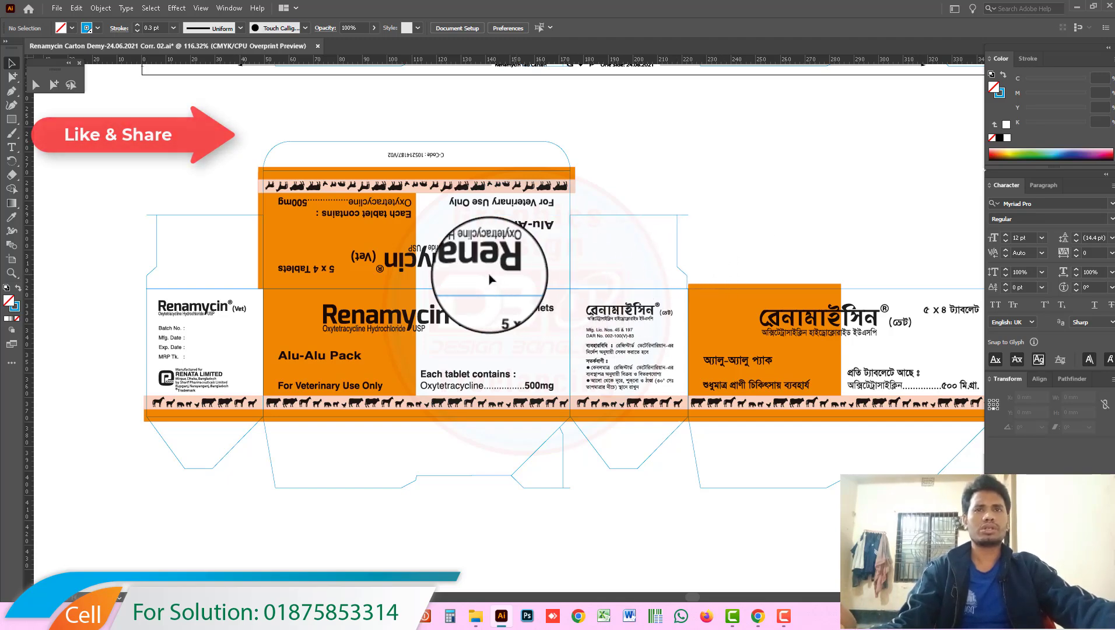
left_click(411, 257)
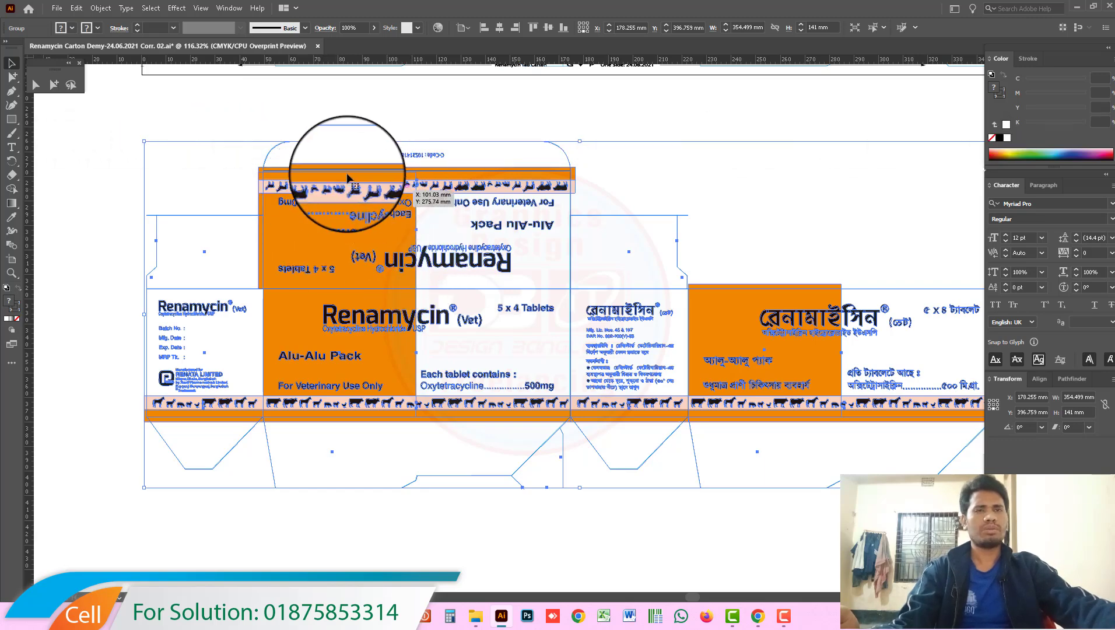
left_click(353, 119)
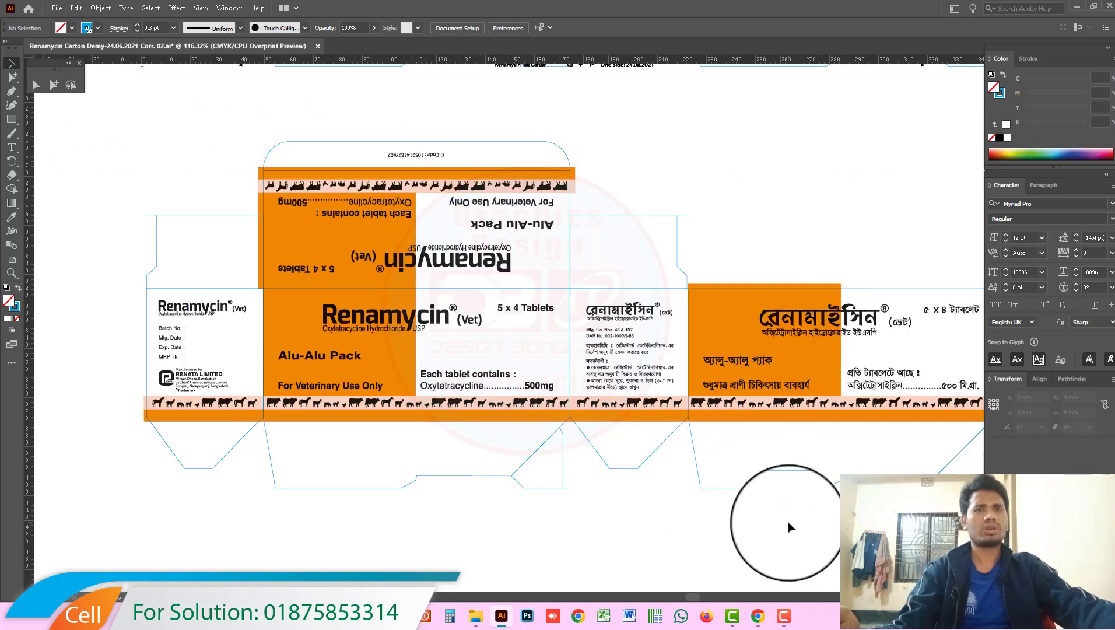
left_click_drag(609, 532, 557, 477)
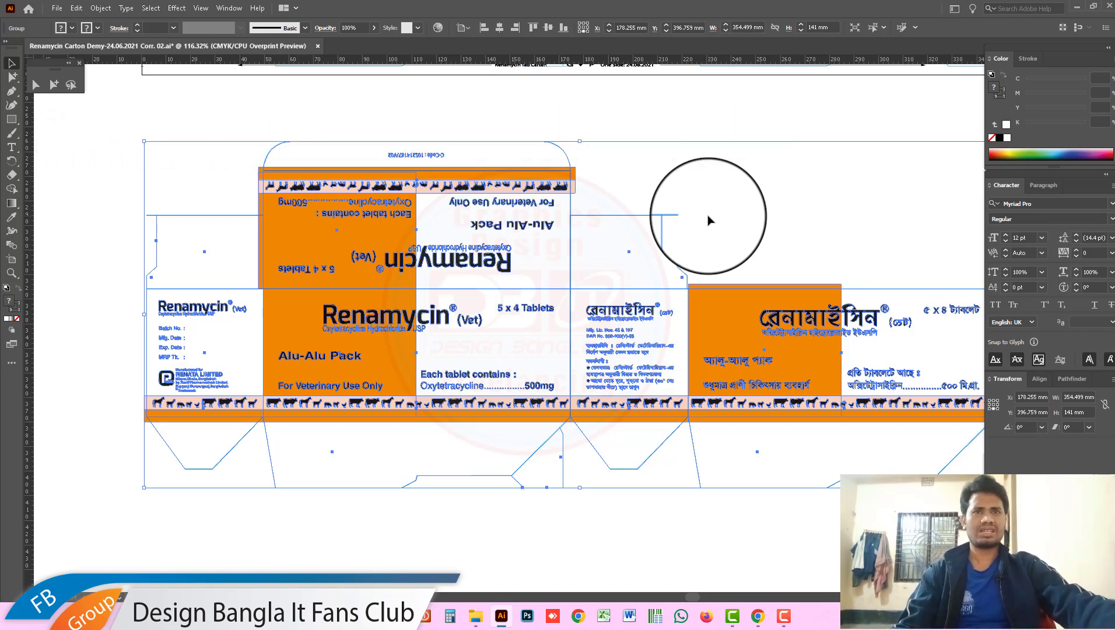
left_click(787, 200)
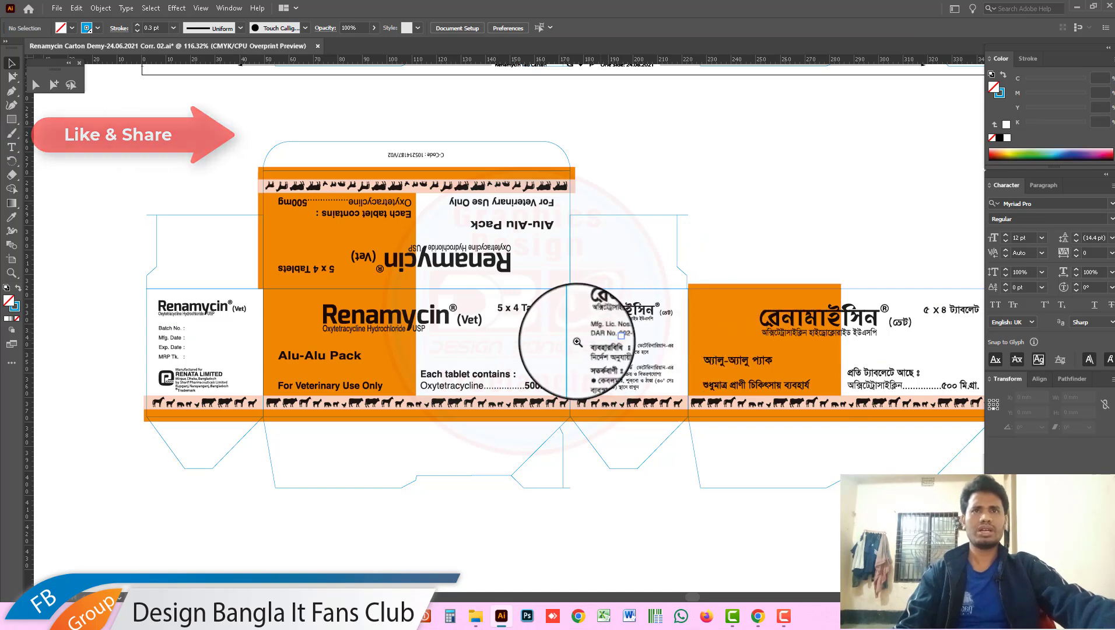
key("ctrl+1")
left_click_drag(583, 296, 527, 217)
key("ctrl+minus")
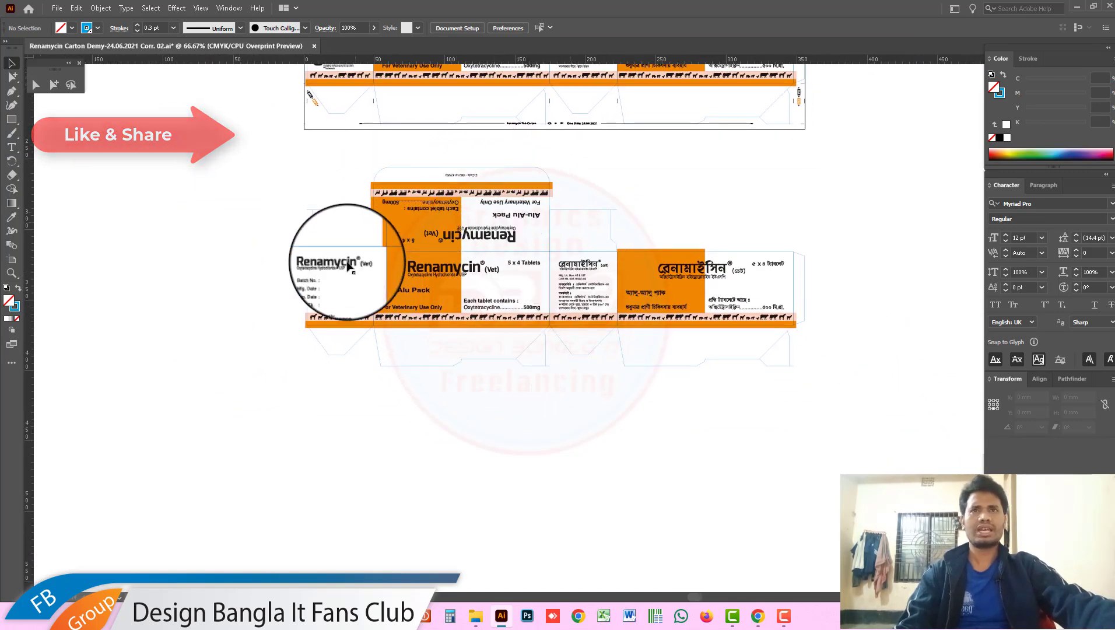
Delete the duplicated carton group below the layout sheet.
left_click_drag(255, 162, 846, 407)
left_click(564, 282, "ctrl+alt")
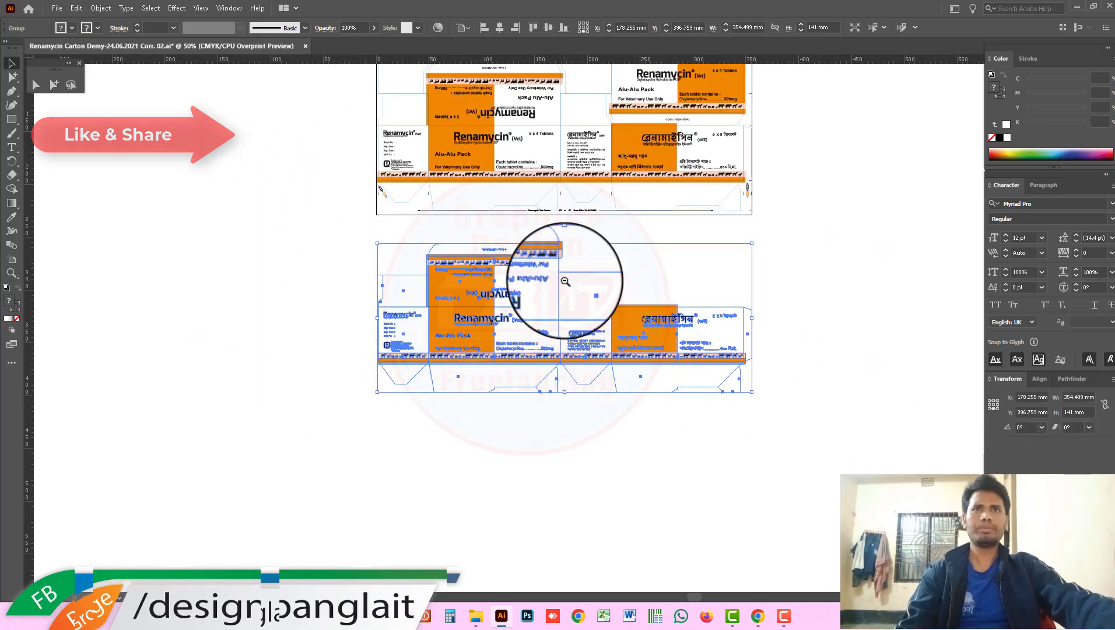
key("Delete")
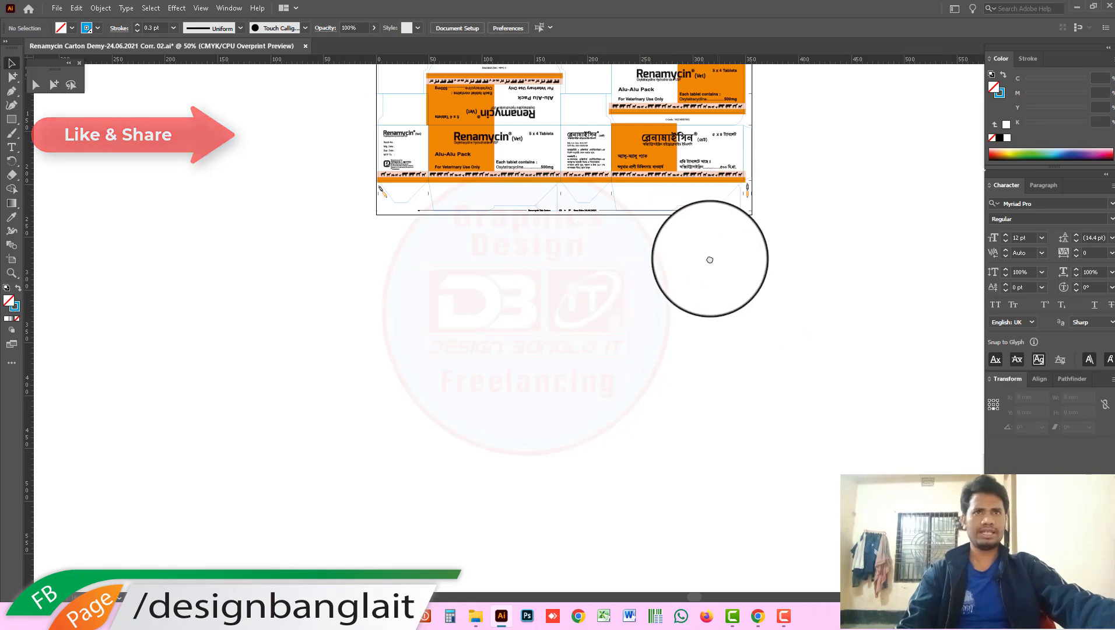
Review the extent of the complete two-up carton layout and how the two cartons interlock on the sheet.
scroll(710, 256, "up", 3)
left_click_drag(303, 88, 849, 383)
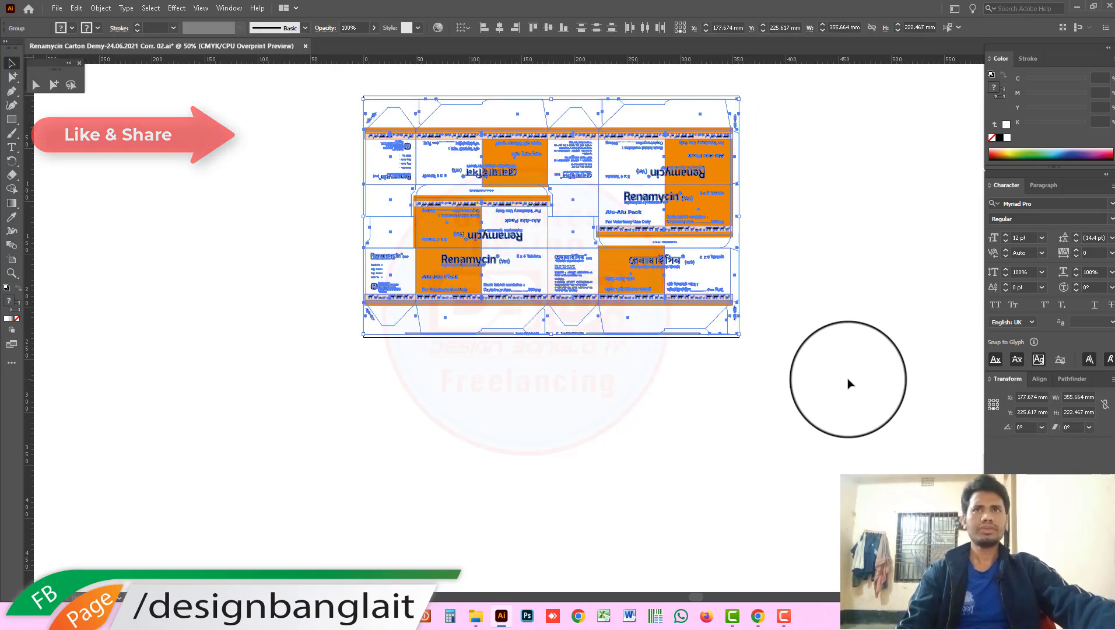
key("ctrl+space")
left_click_drag(351, 102, 809, 373)
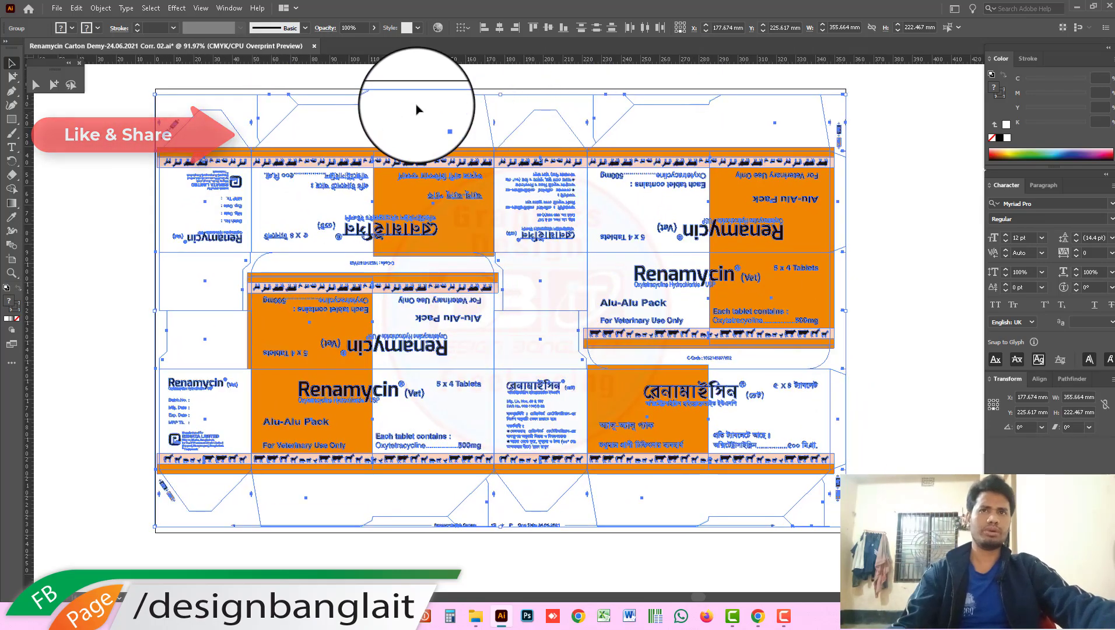
left_click(417, 109)
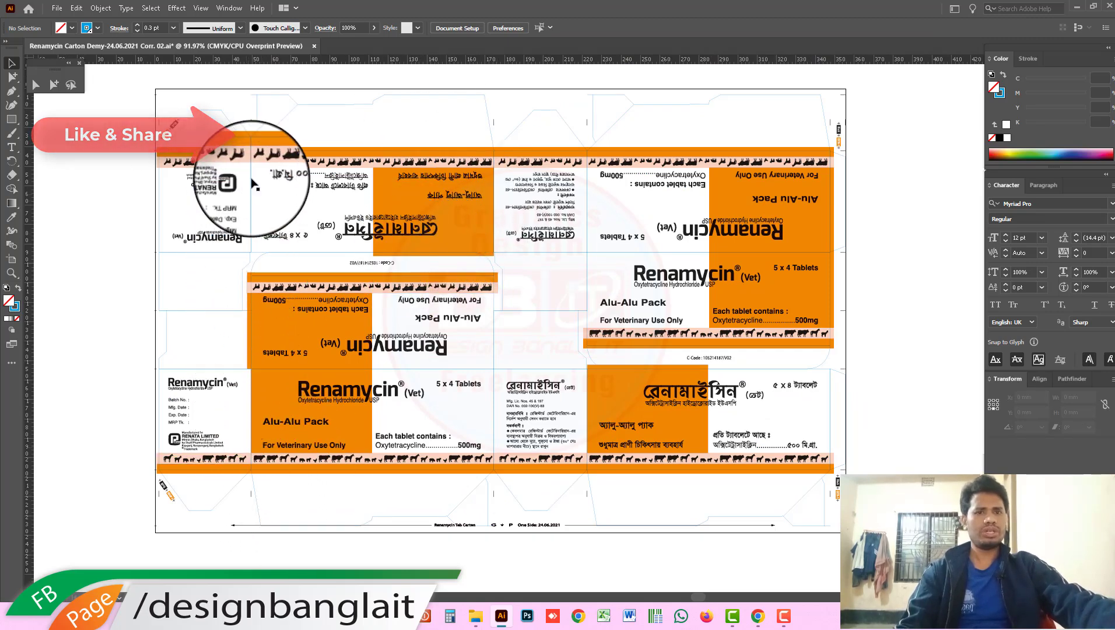
left_click(506, 368, "ctrl+alt")
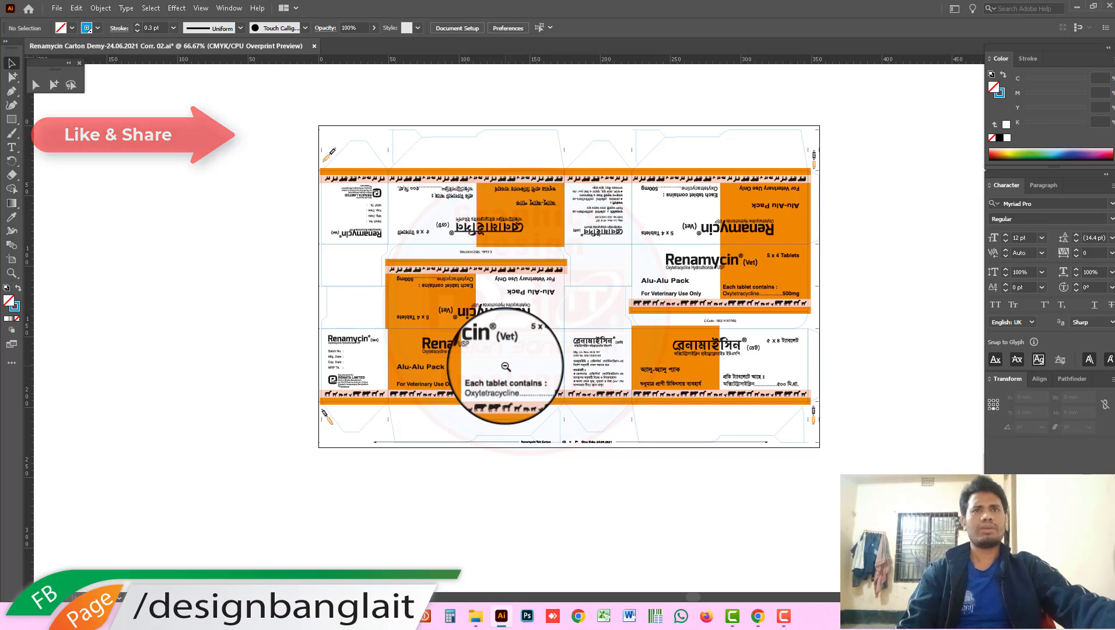
left_click(522, 334, "ctrl+alt")
left_click_drag(554, 365, 469, 269)
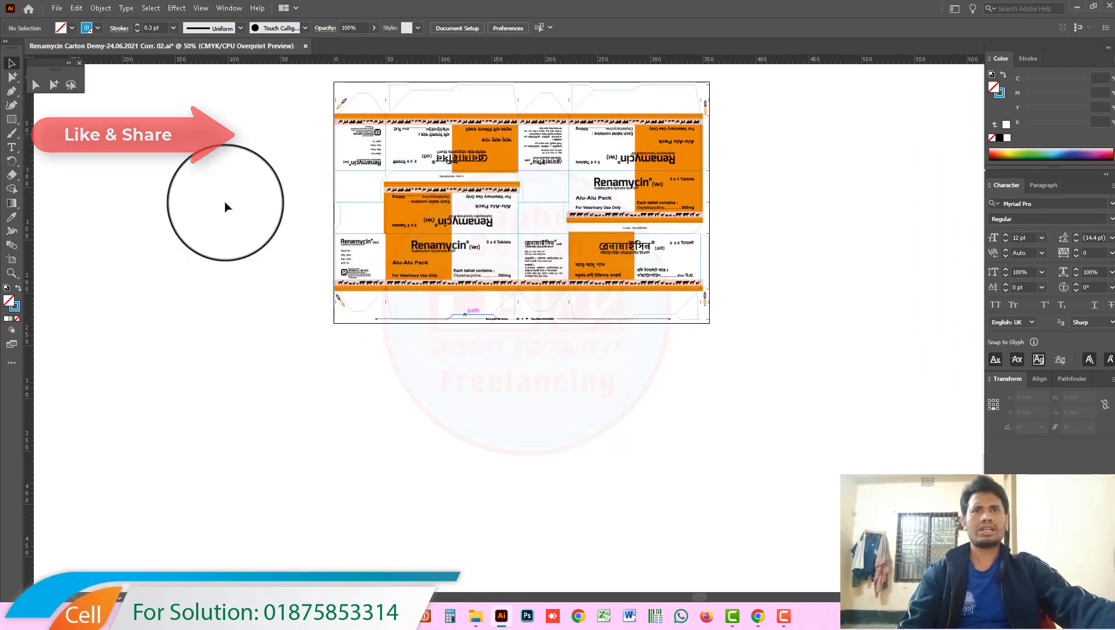
Check the sizes of individual die-line paths with the Group Selection tool, covering the bottom flap, front panel and upper side flap.
left_click(55, 83)
left_click_drag(396, 249, 697, 390)
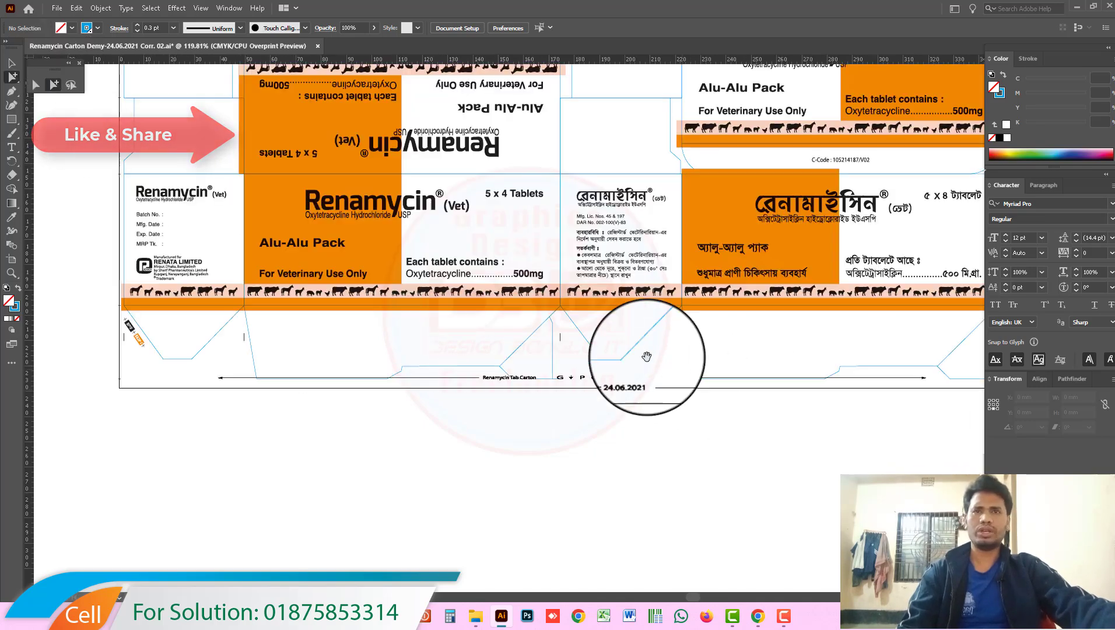
left_click_drag(647, 355, 656, 484)
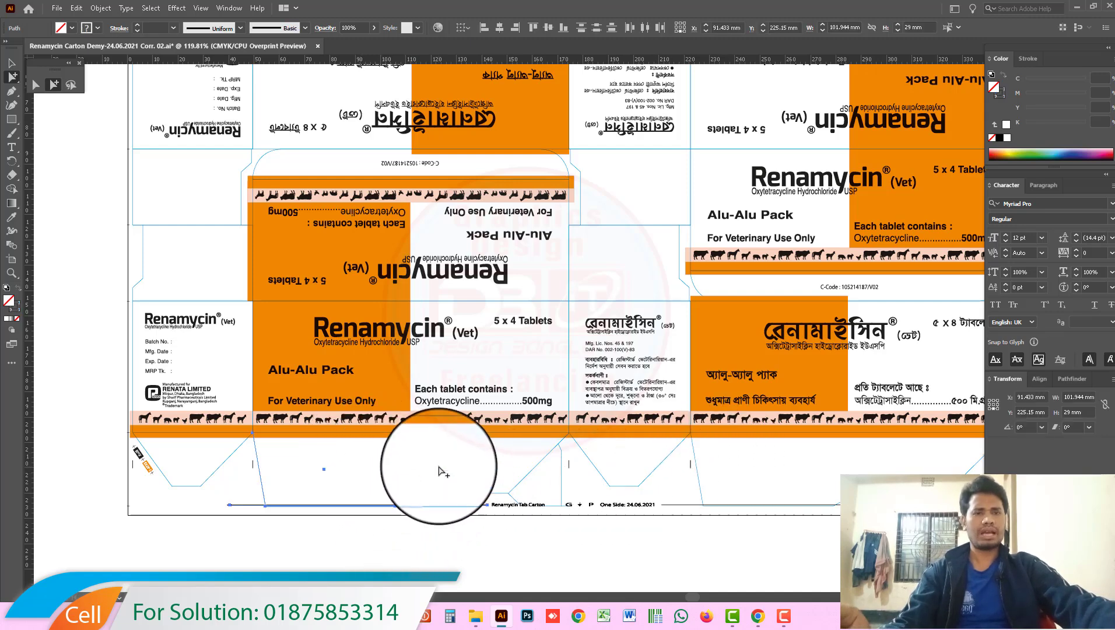
left_click(477, 500)
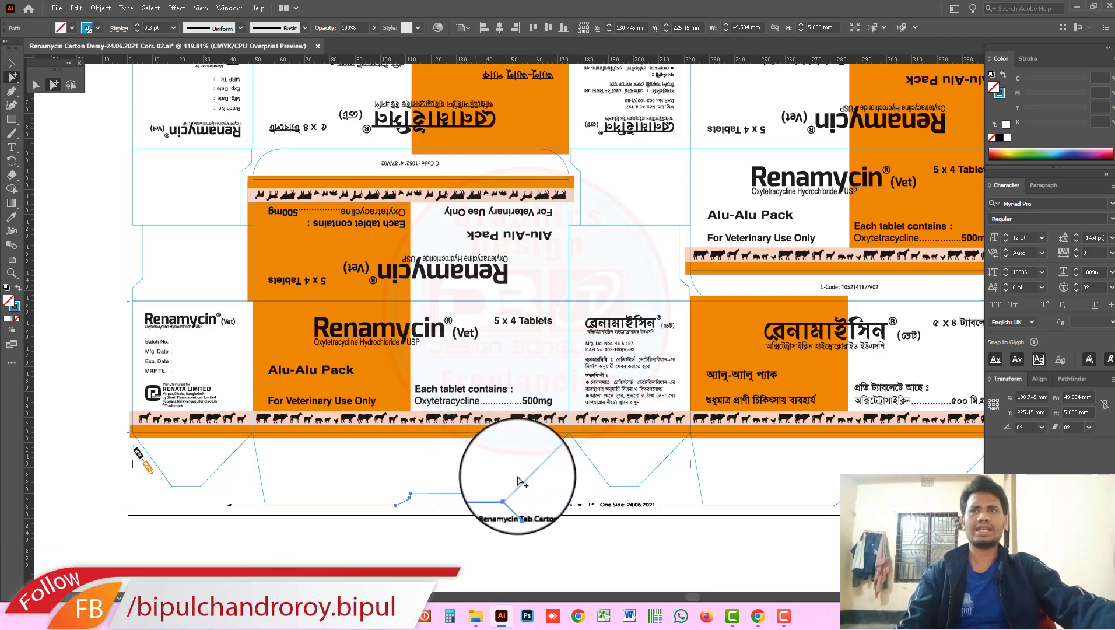
key("ctrl+1")
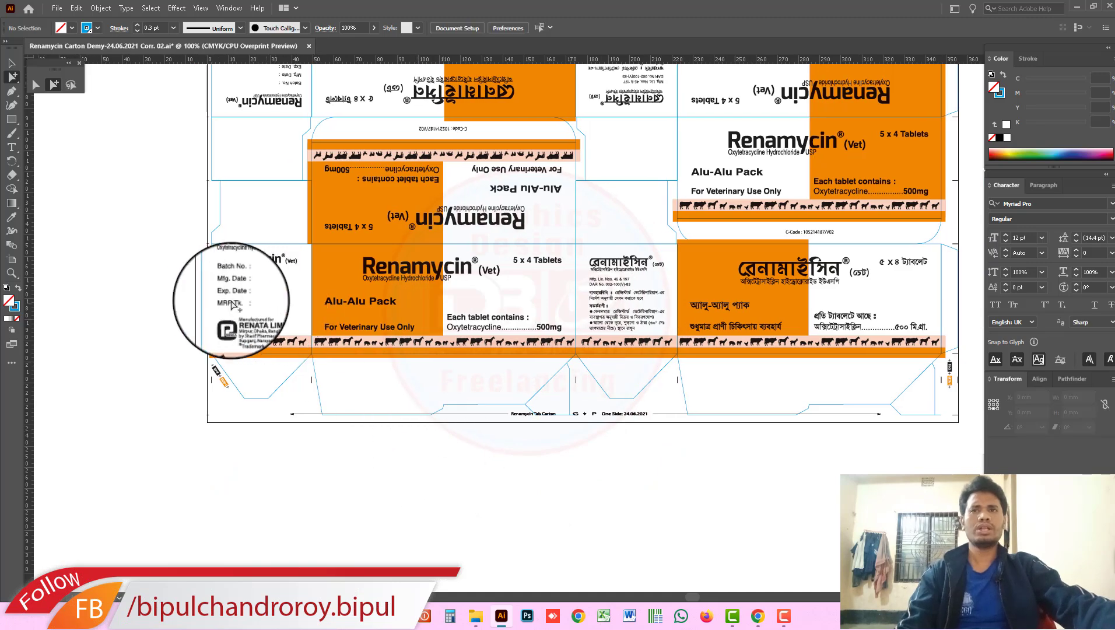
left_click(212, 284)
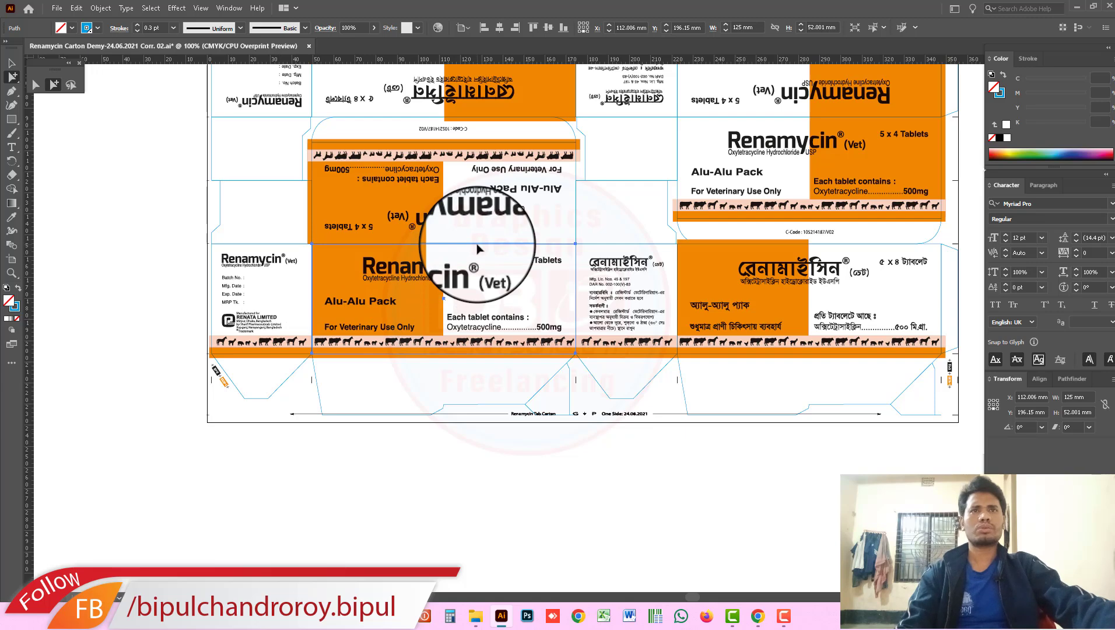
left_click(591, 252)
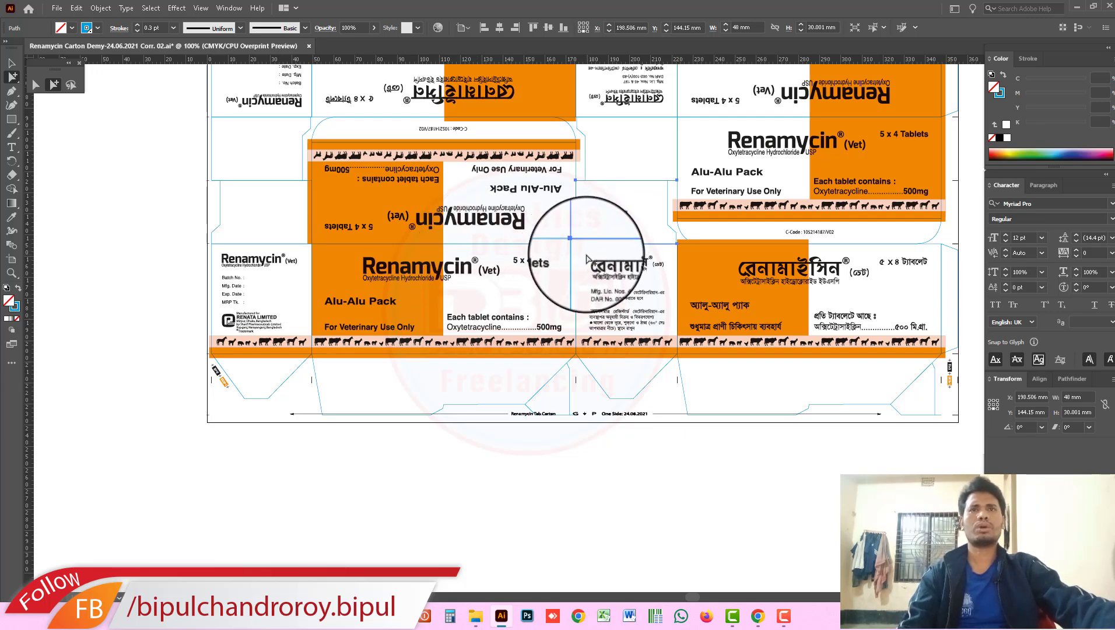
left_click(458, 376, "ctrl+alt")
left_click_drag(595, 408, 513, 300)
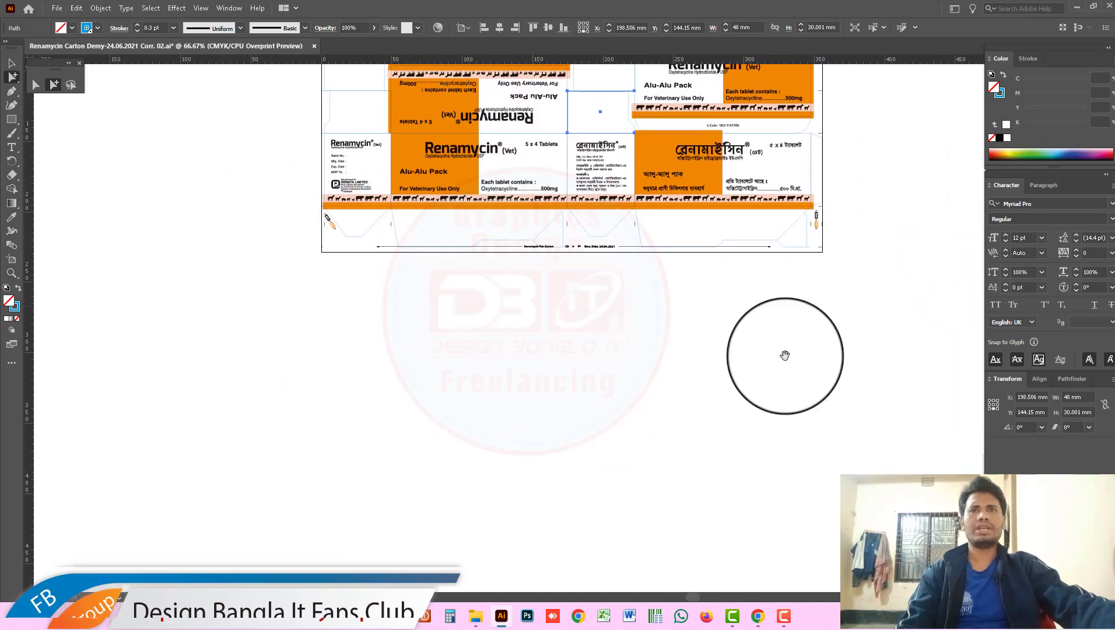
left_click_drag(567, 361, 568, 344)
left_click(454, 324)
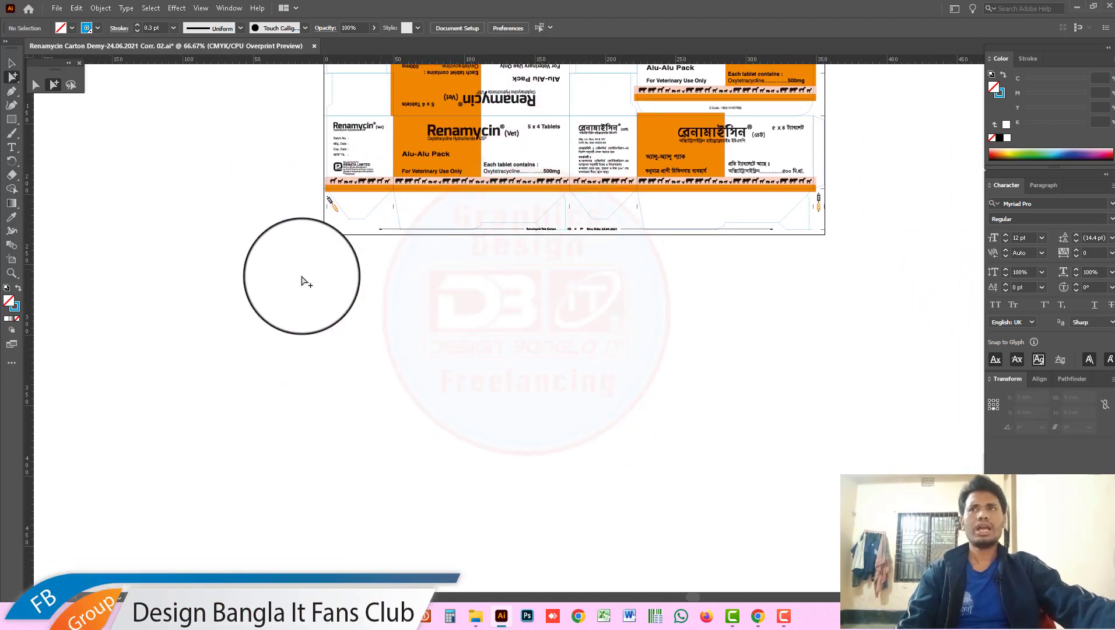
Place a point text object below the layout sheet and check the front panel's die-line size.
left_click(11, 147)
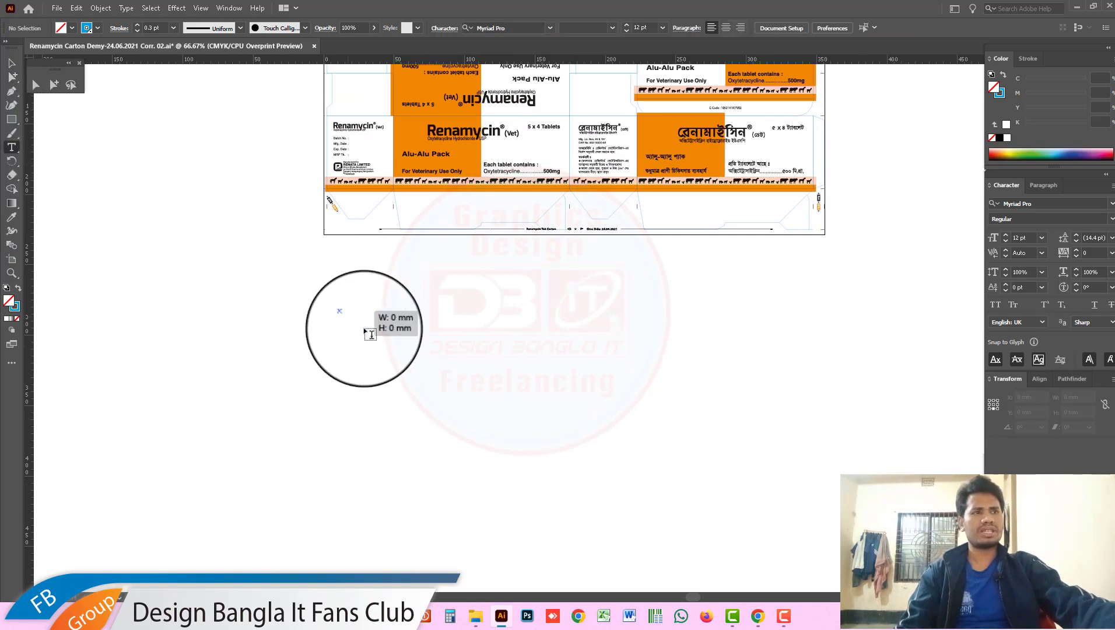
left_click(365, 330)
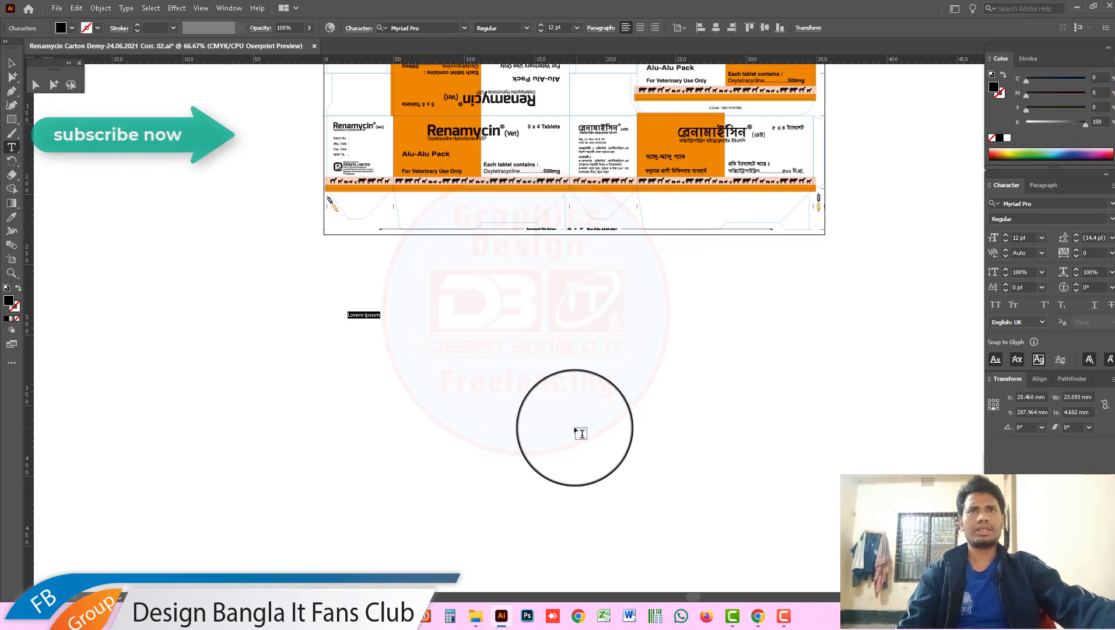
left_click(53, 84)
scroll(495, 345, "up", 3)
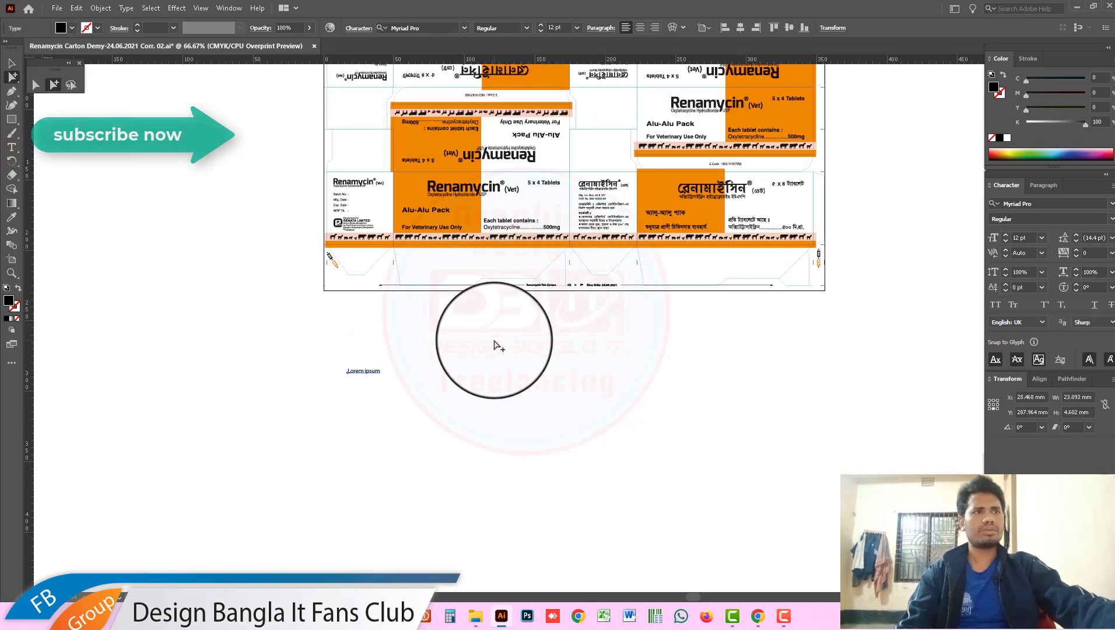
left_click(510, 173)
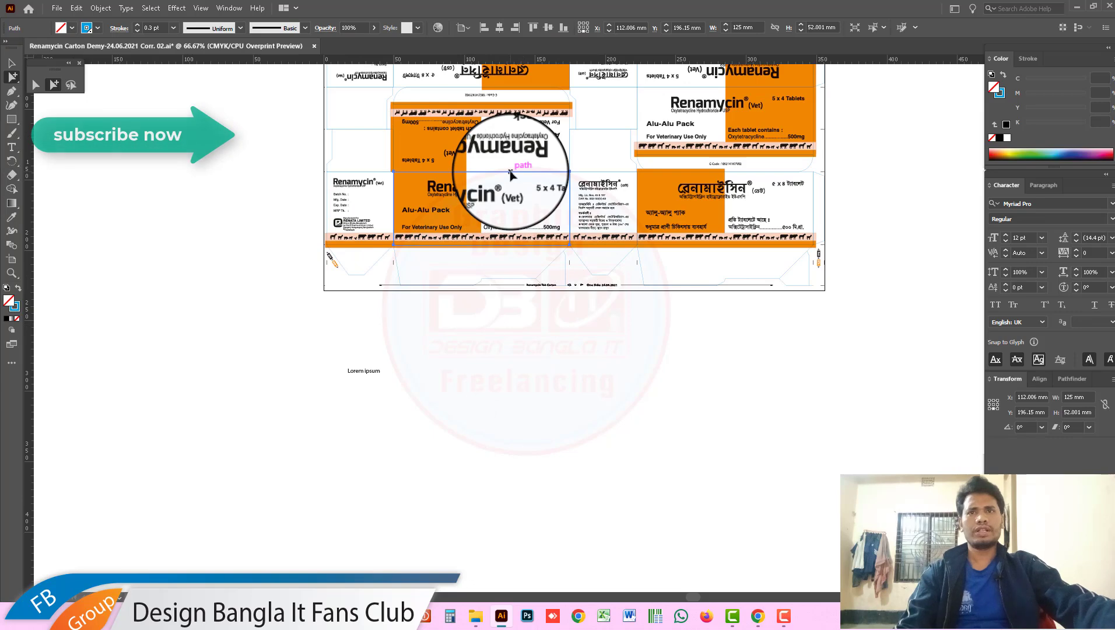
Replace the placeholder text below the layout sheet with "125mm x 52 x 48mm".
double_click(374, 372)
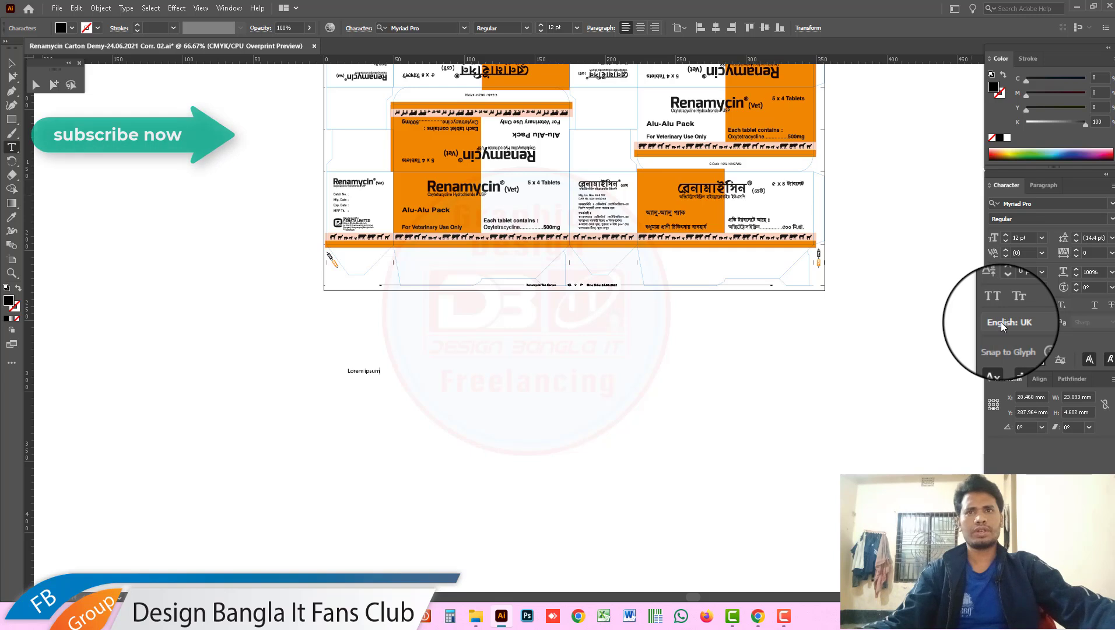
double_click(373, 371)
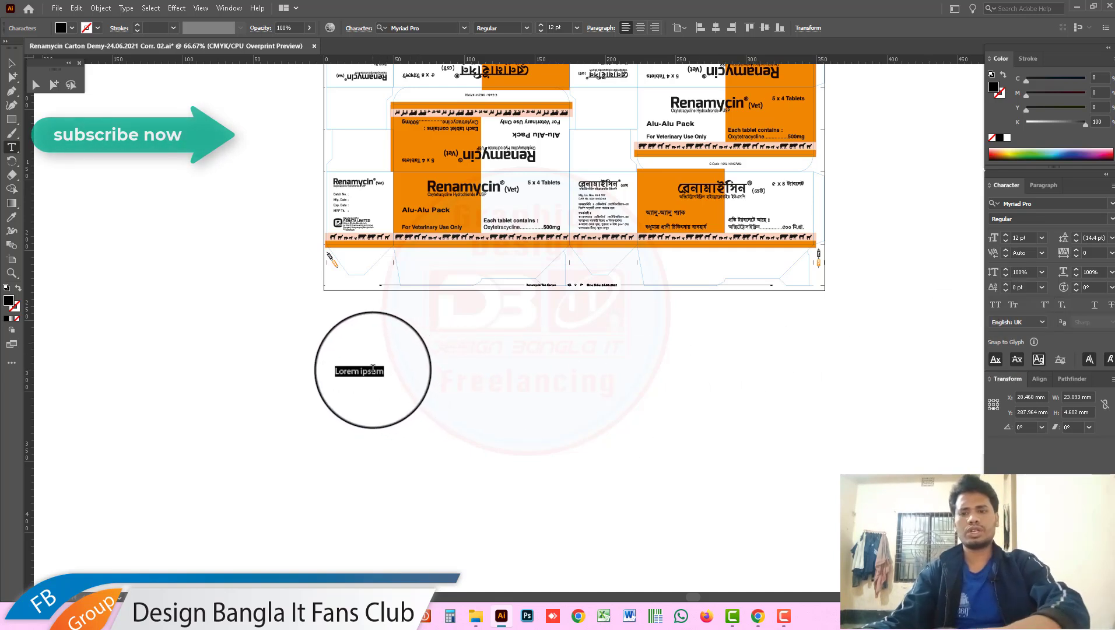
type("125mm x 52 x")
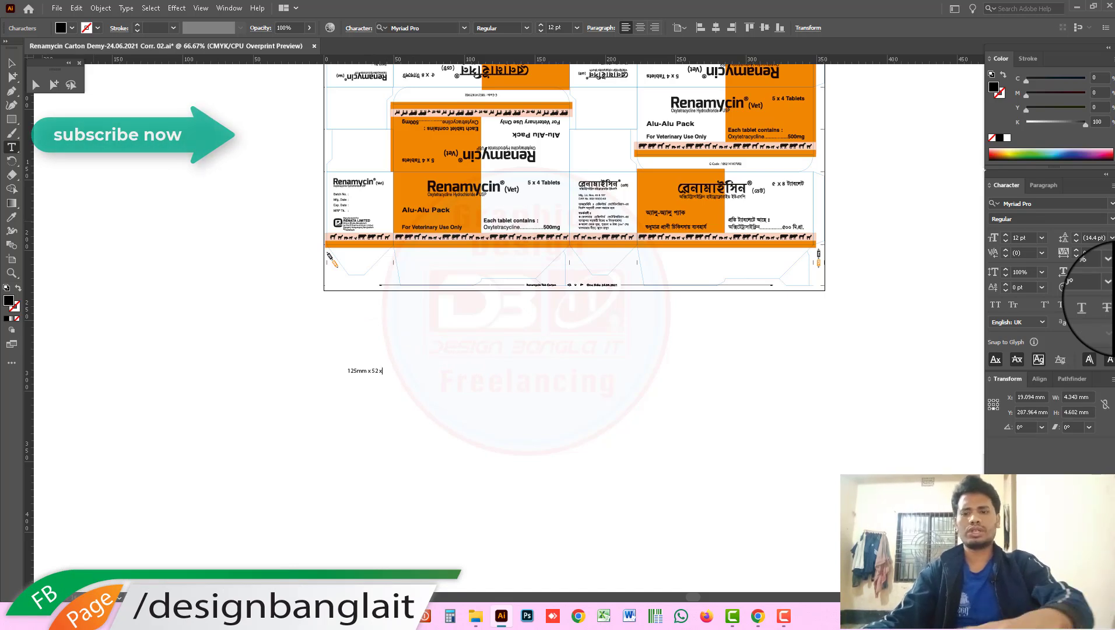
type(" 48")
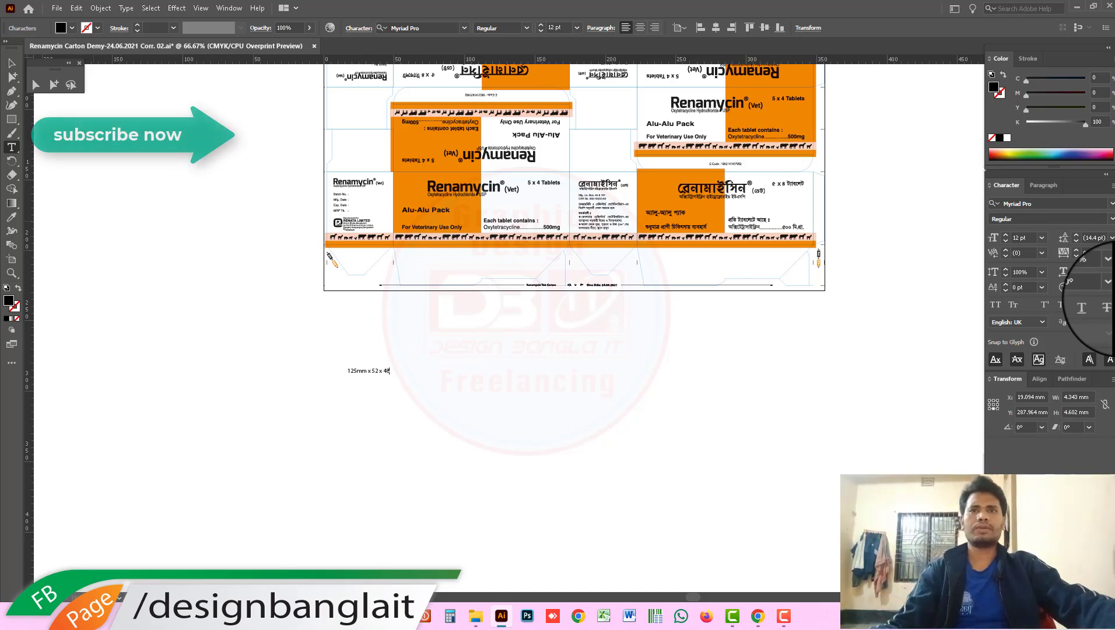
type("mm")
key("Escape")
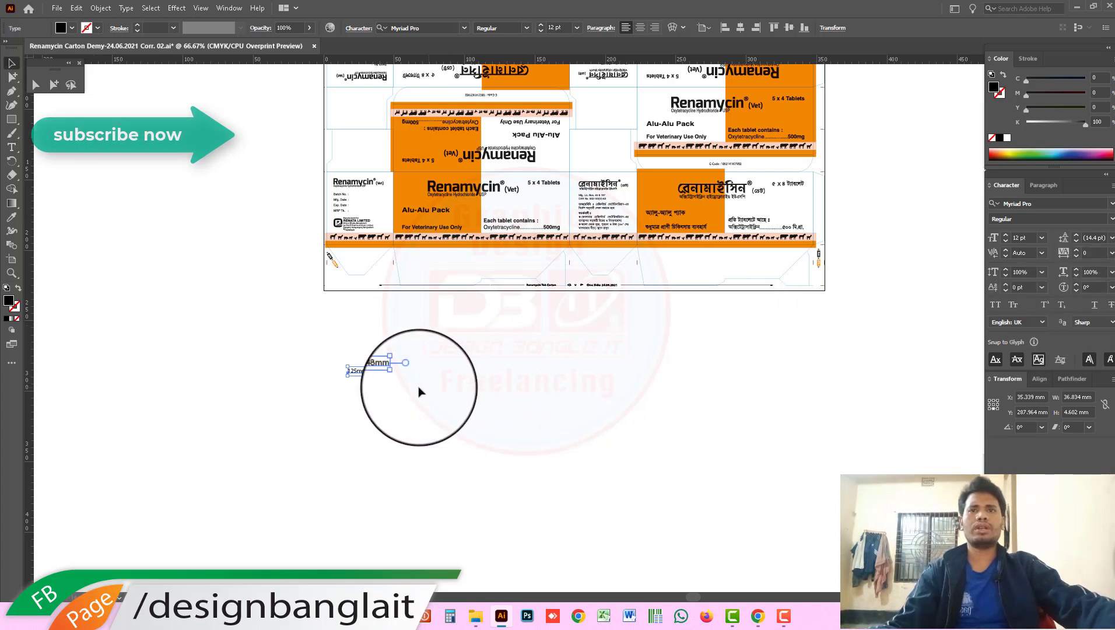
Enlarge the dimension text to about 86 pt, shift it sideways under the layout, and add "mm" after 52.
left_click_drag(399, 376, 560, 441)
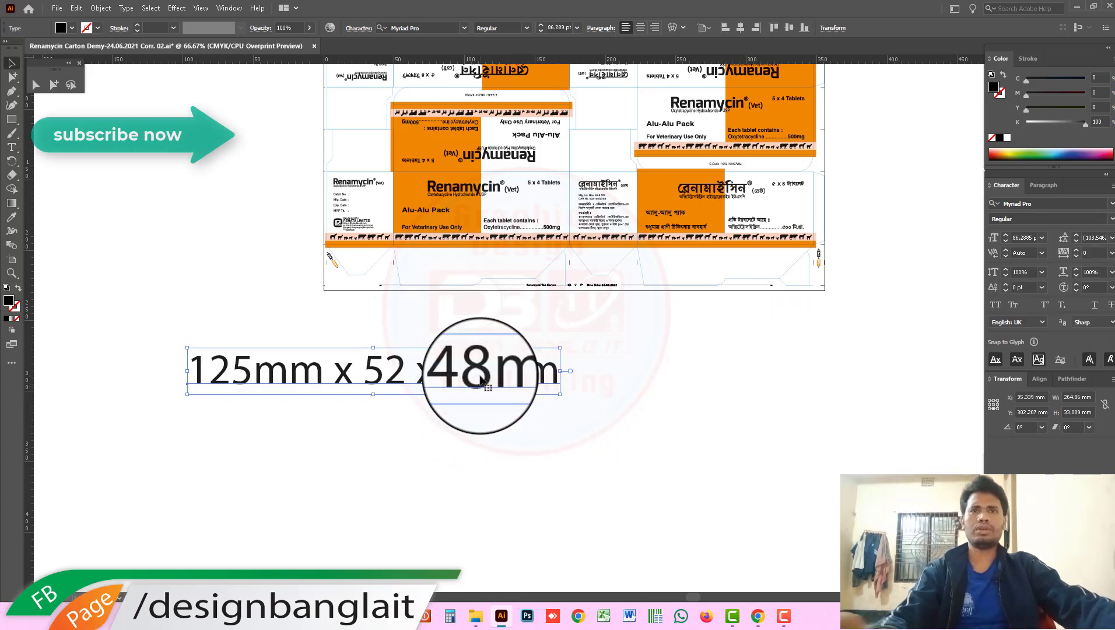
left_click_drag(481, 376, 569, 376)
double_click(491, 380)
type("mm")
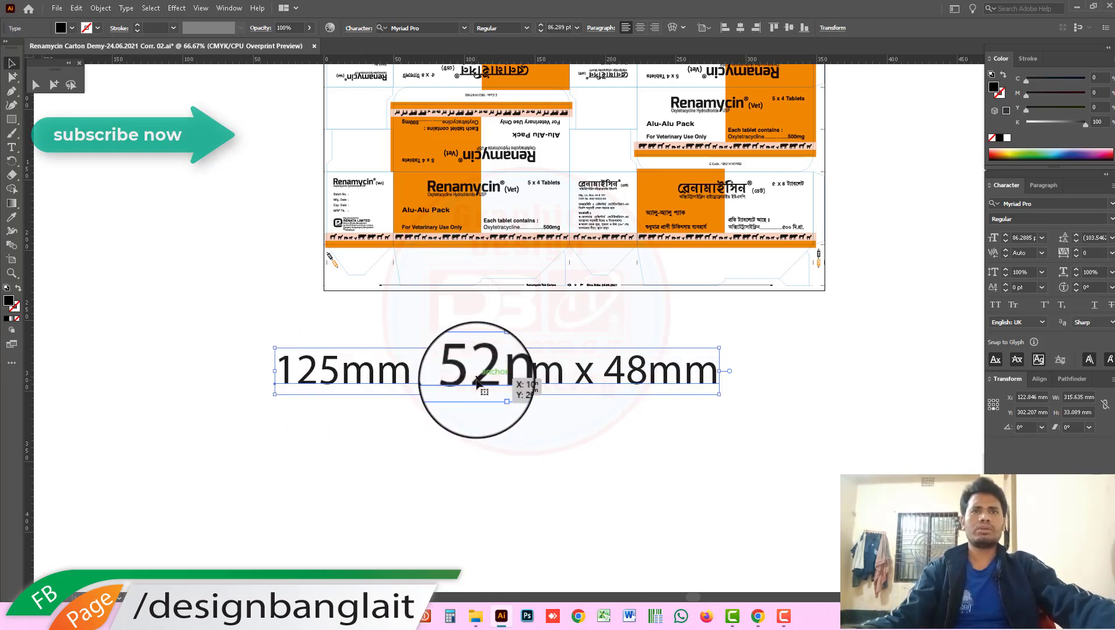
key("Escape")
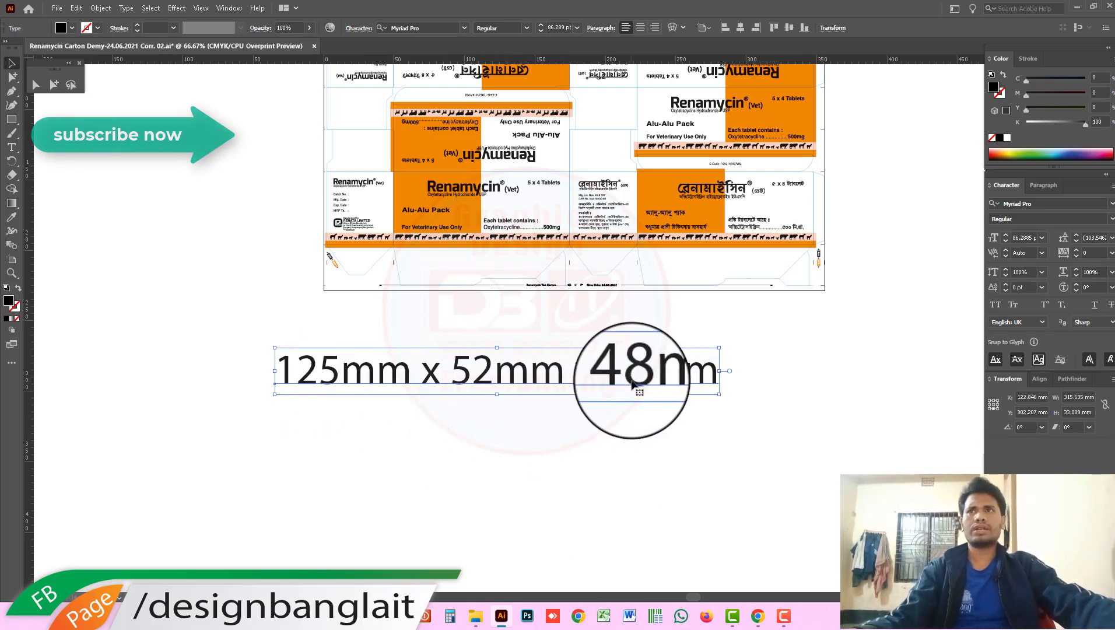
left_click(597, 416)
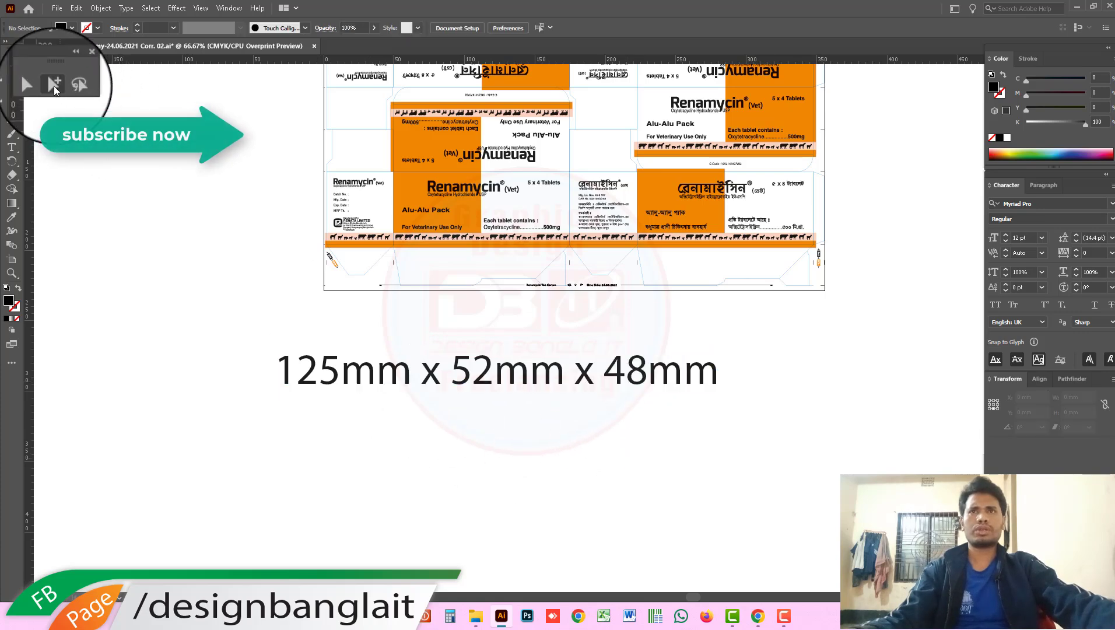
Check the die-line sizes of the outer side panel, the front panel and the small flap above the Bengali side panel.
left_click(53, 85)
left_click(359, 172)
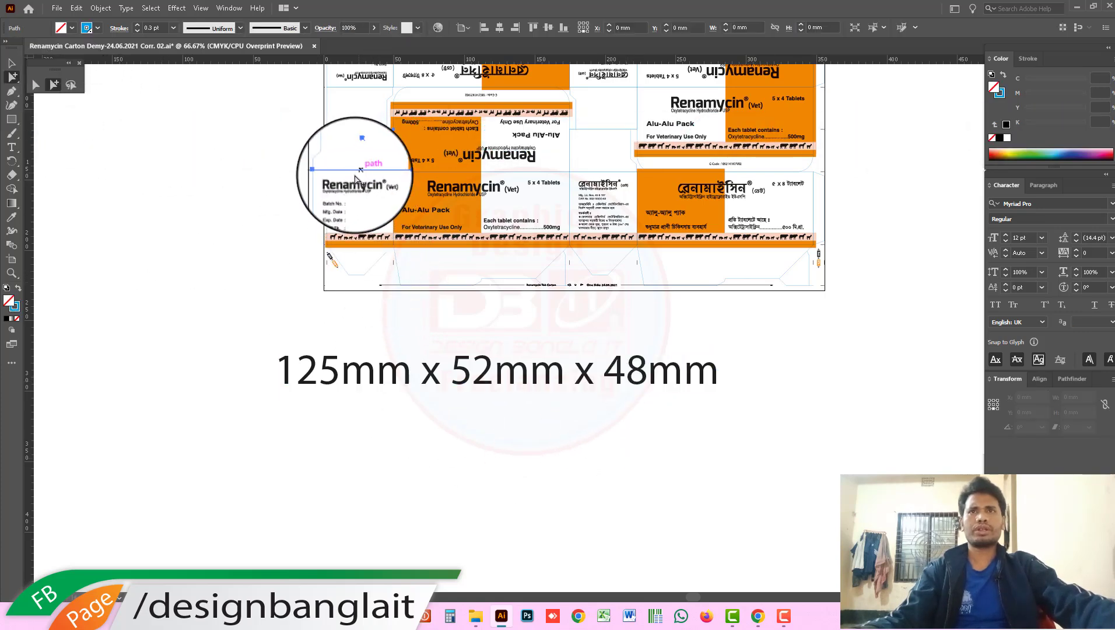
left_click(327, 189)
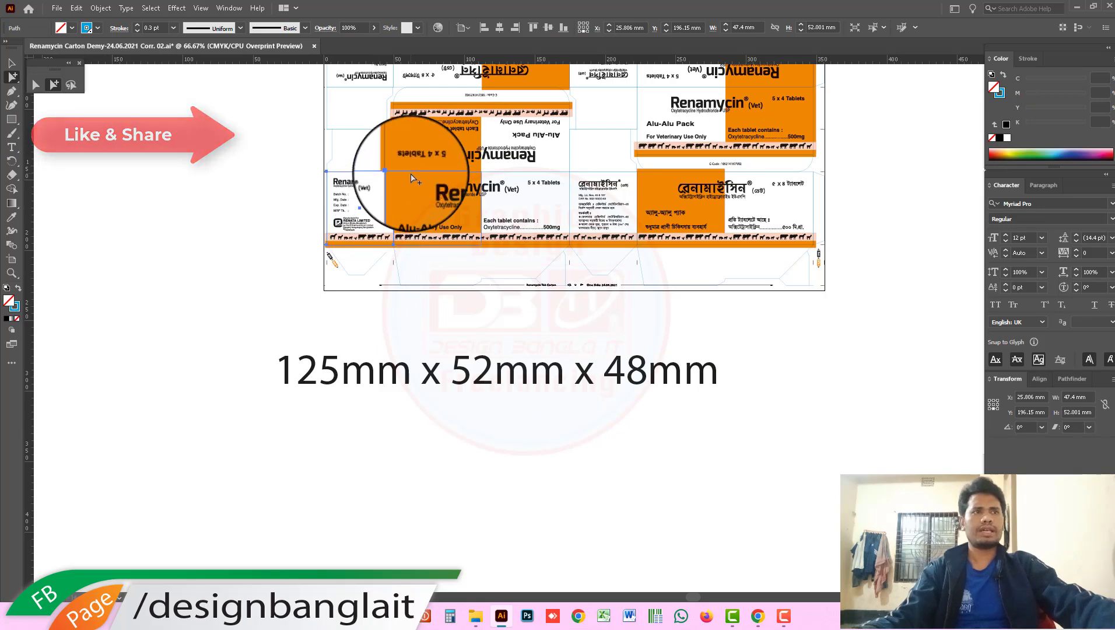
left_click(409, 178)
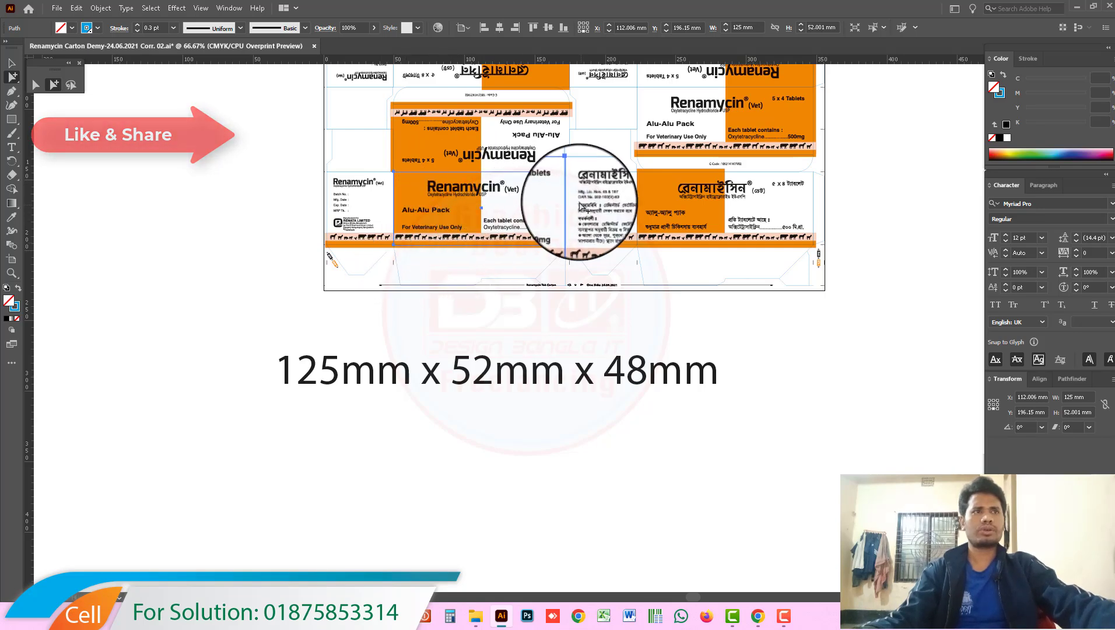
left_click(586, 174)
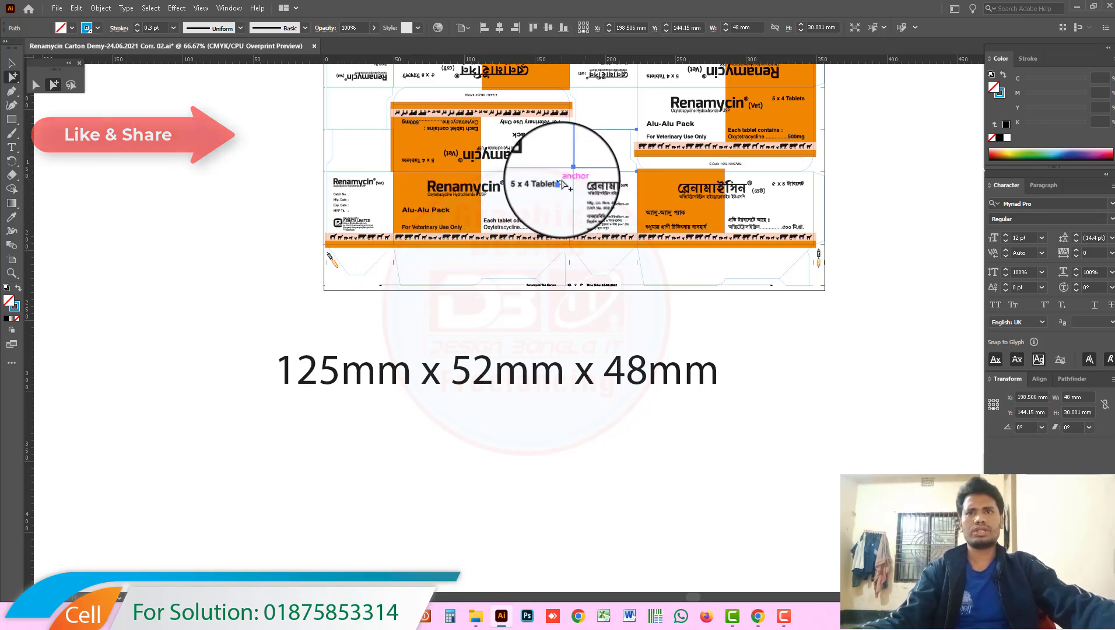
left_click(568, 337)
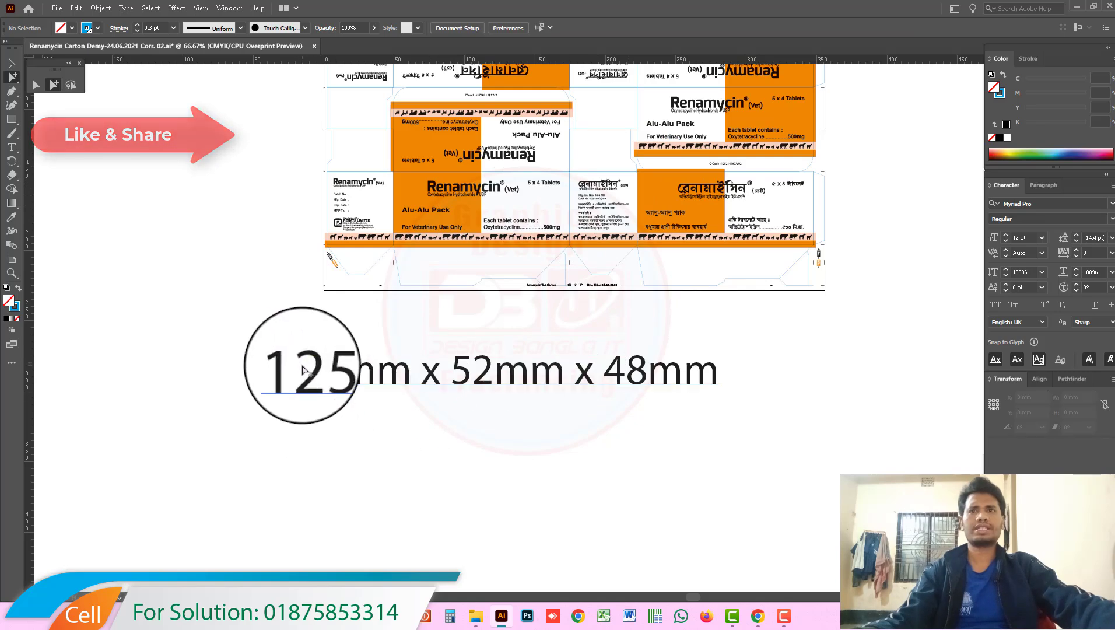
Label the dimensions in the text so that it reads "L=125mm x W=52mm x H=48mm".
left_click(302, 367)
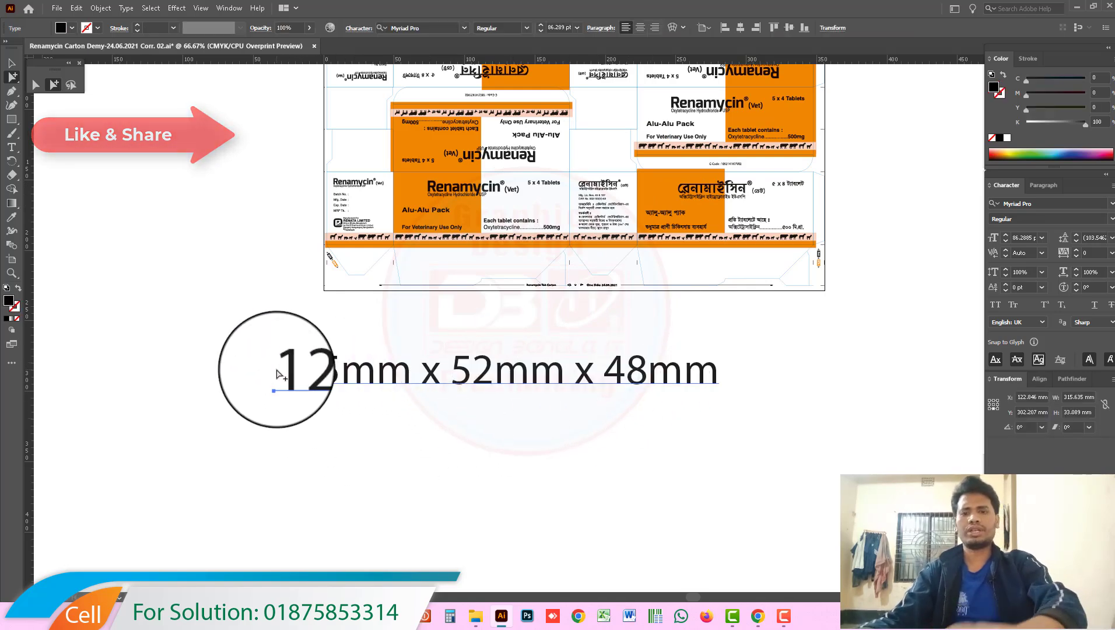
key("t")
left_click(286, 378)
type("L")
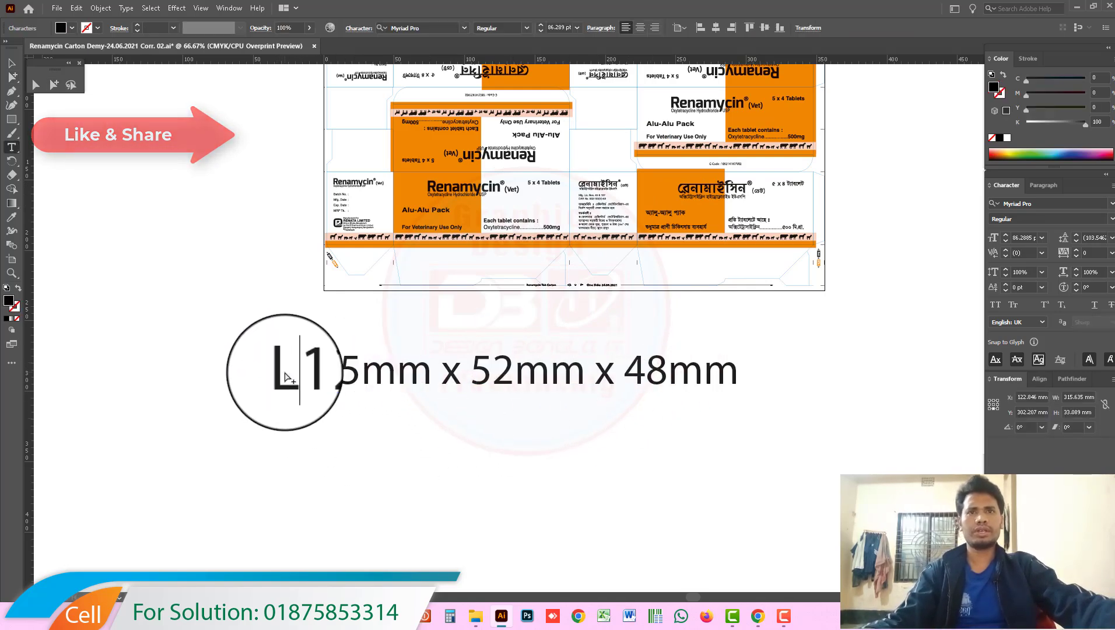
type("=")
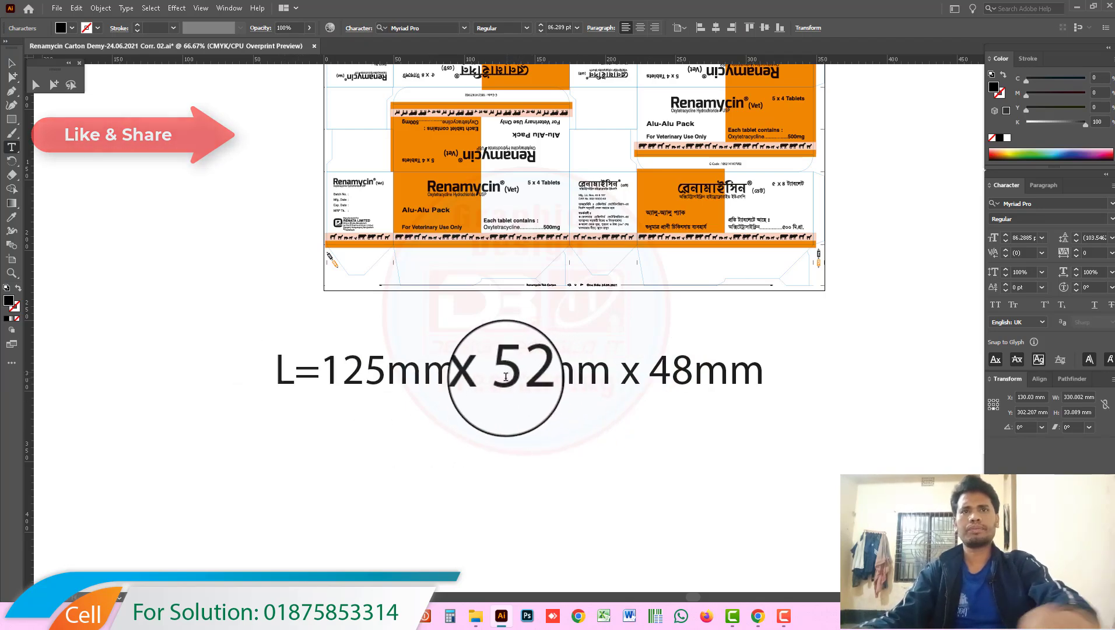
type("W=")
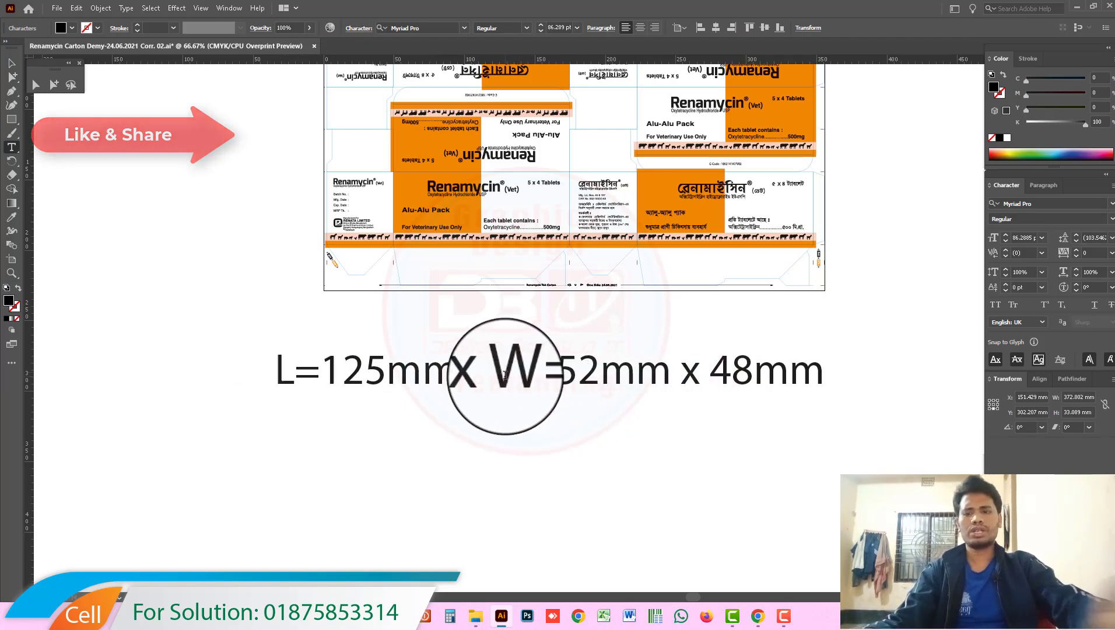
left_click(711, 368)
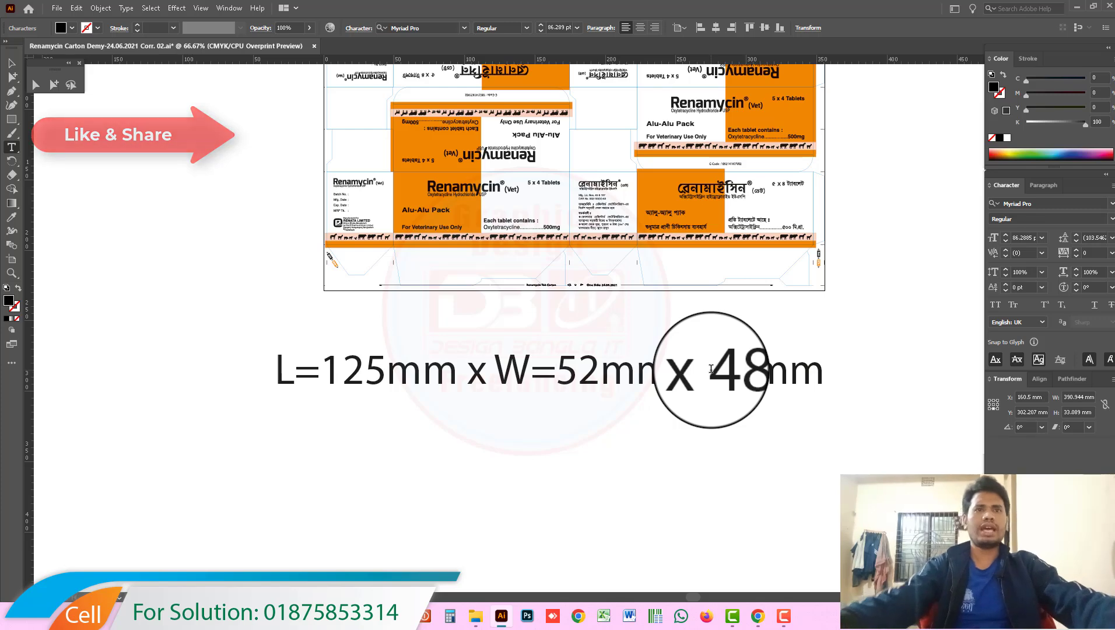
type("H=")
key("Escape")
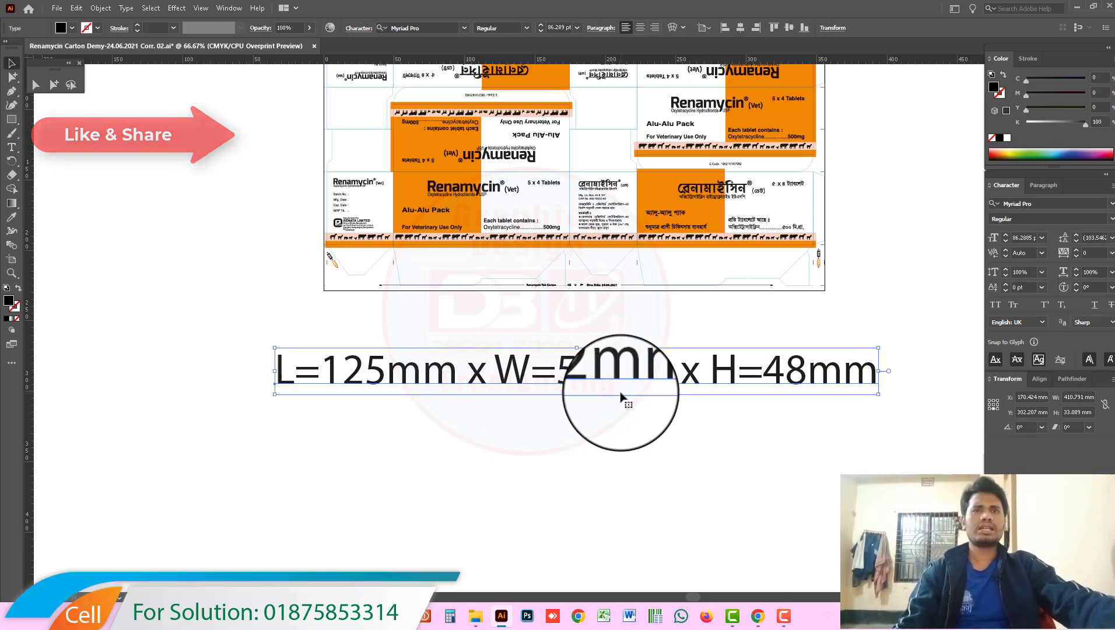
Reposition the labelled dimension text in the empty area just below the layout sheet.
left_click_drag(642, 377, 641, 401)
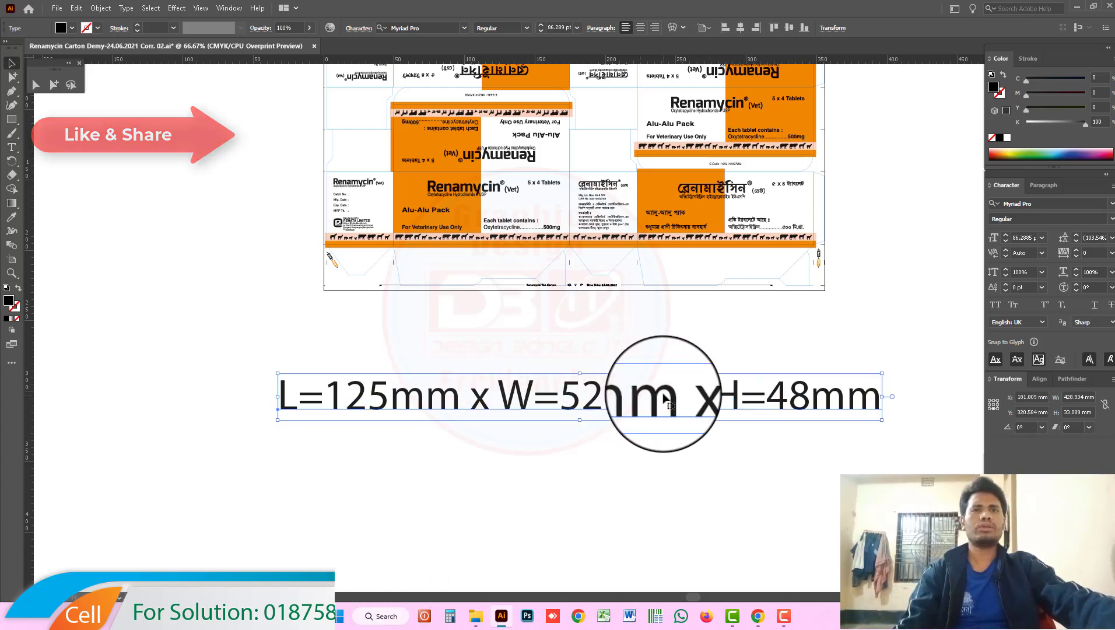
left_click_drag(710, 341, 647, 364)
left_click_drag(615, 420, 644, 382)
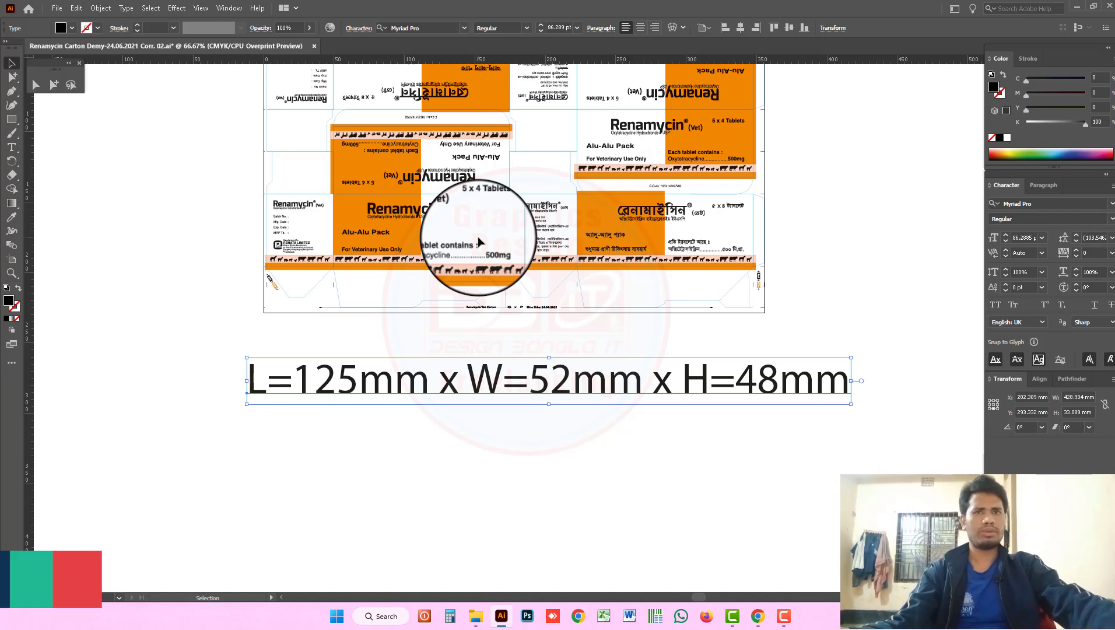
scroll(629, 429, "up", 2)
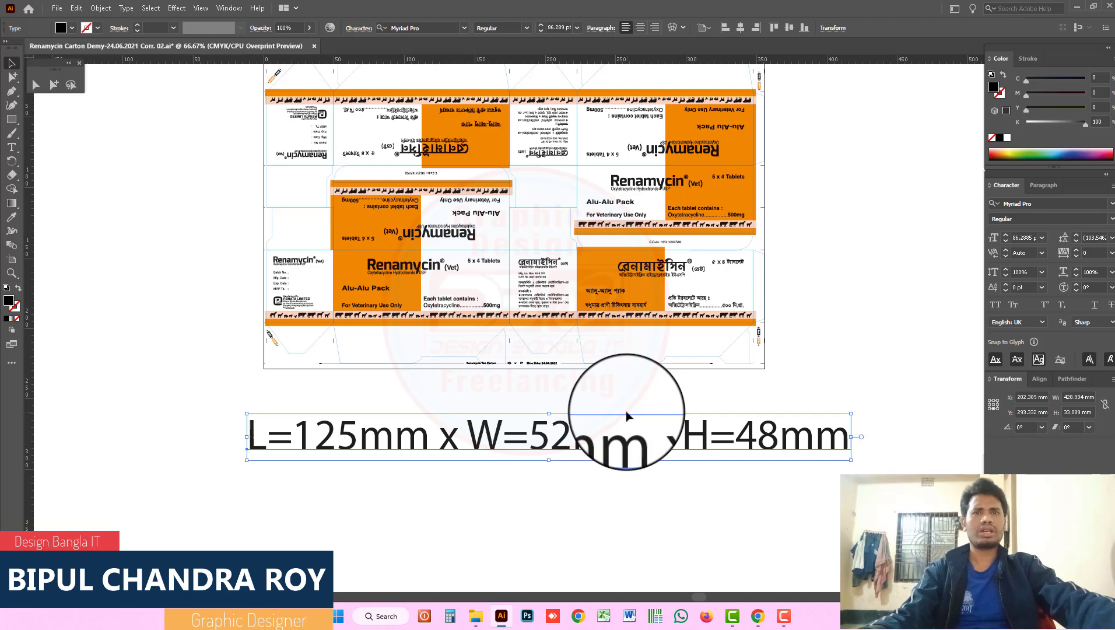
left_click_drag(601, 448, 603, 430)
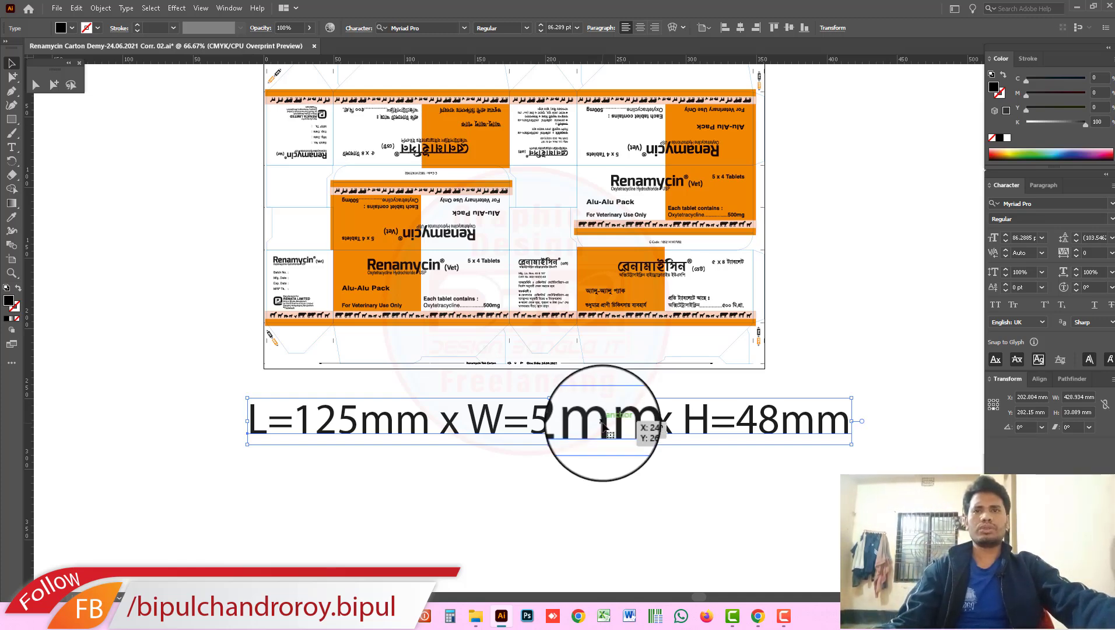
left_click_drag(549, 430, 511, 448)
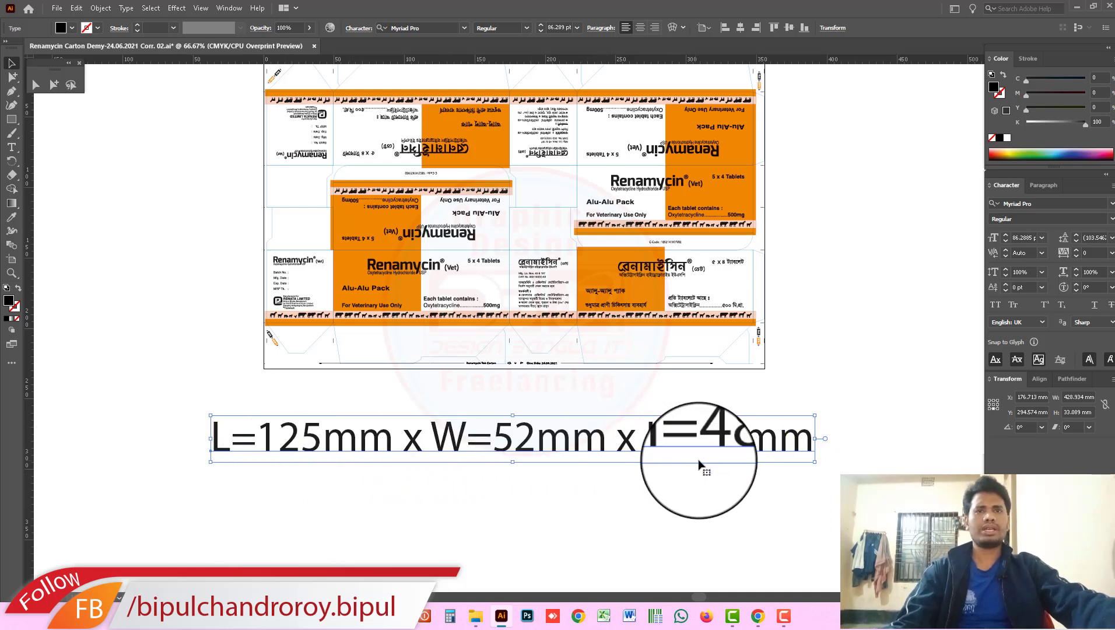
left_click_drag(573, 444, 610, 461)
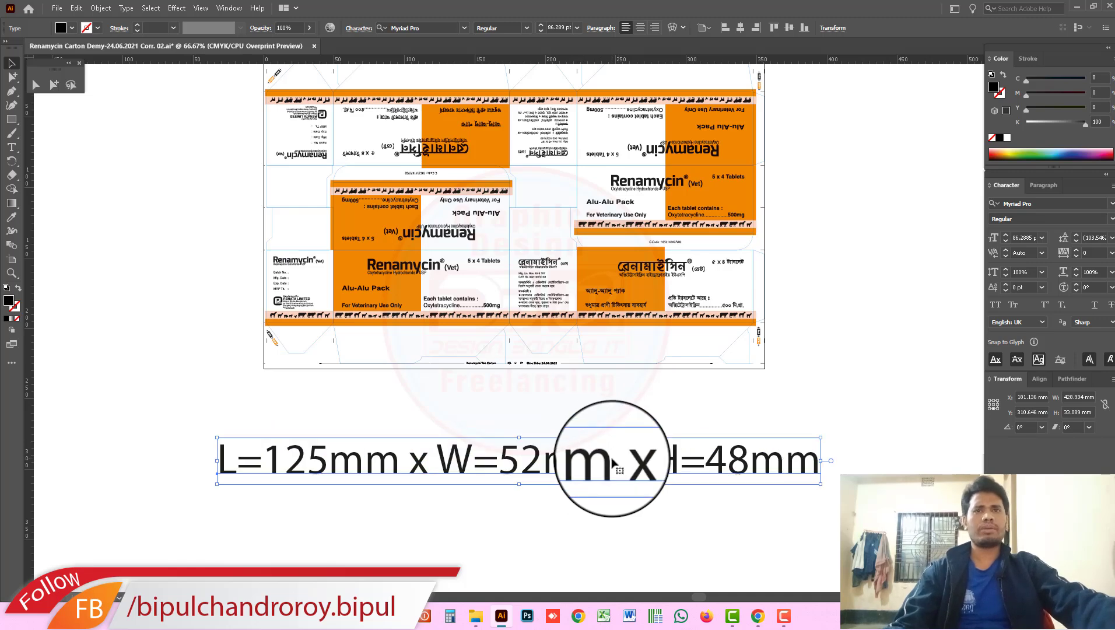
left_click(555, 374, "ctrl+alt")
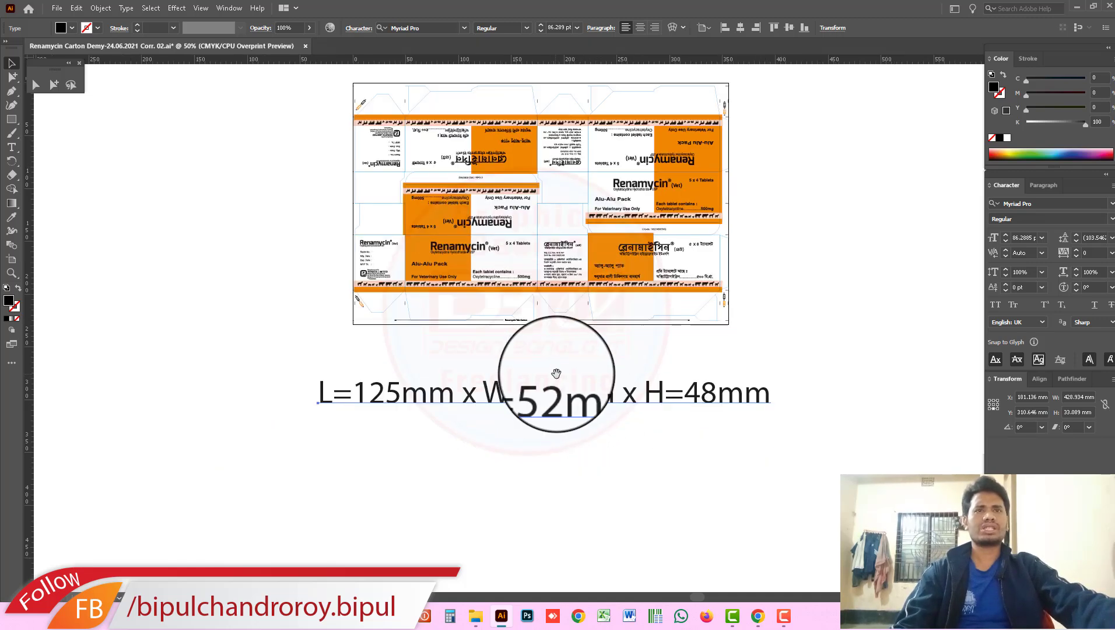
left_click_drag(578, 400, 570, 331)
key("alt+Tab")
left_click_drag(270, 300, 590, 372)
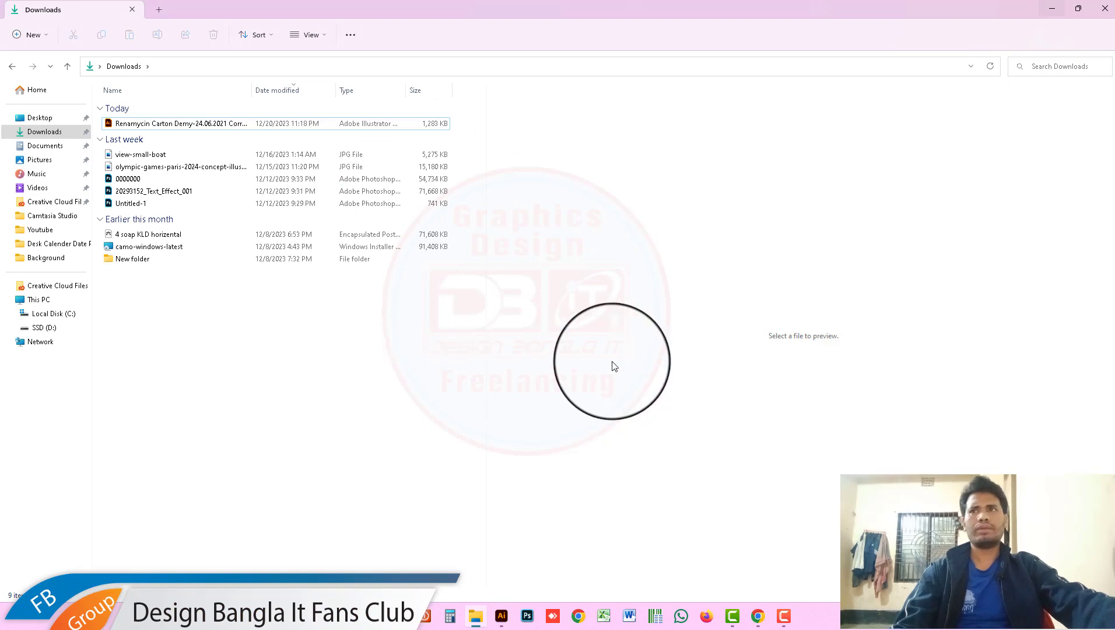
left_click(1098, 9)
left_click(811, 222)
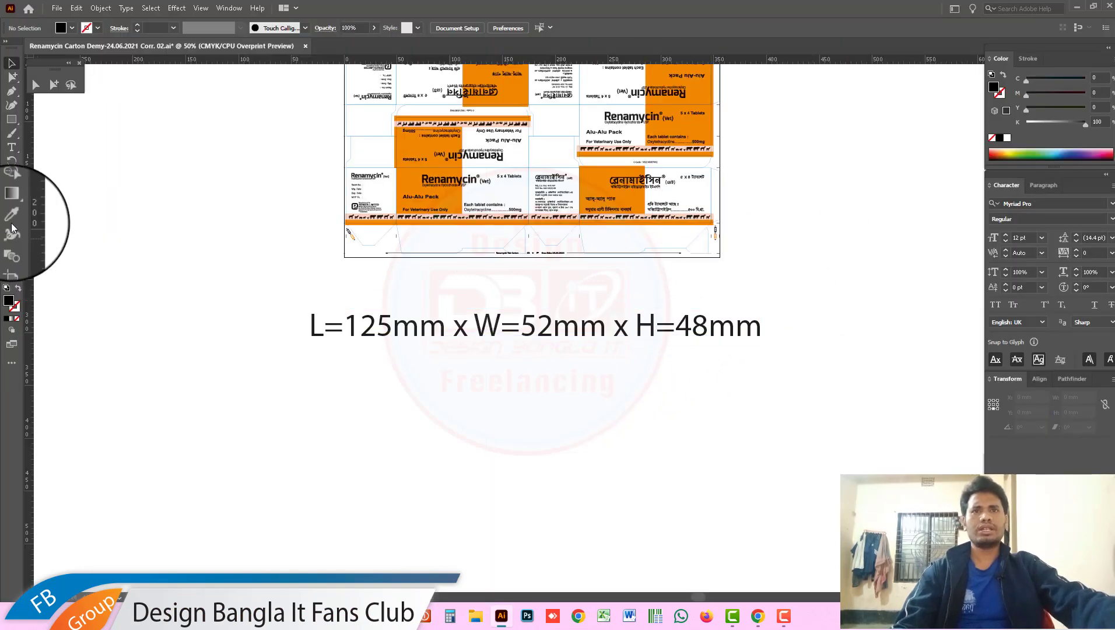
Draw a rectangle about 92 mm wide and 152 mm high below the dimension text, with no fill and a black stroke.
left_click(14, 121)
left_click_drag(573, 464, 557, 355)
left_click_drag(333, 268, 430, 429)
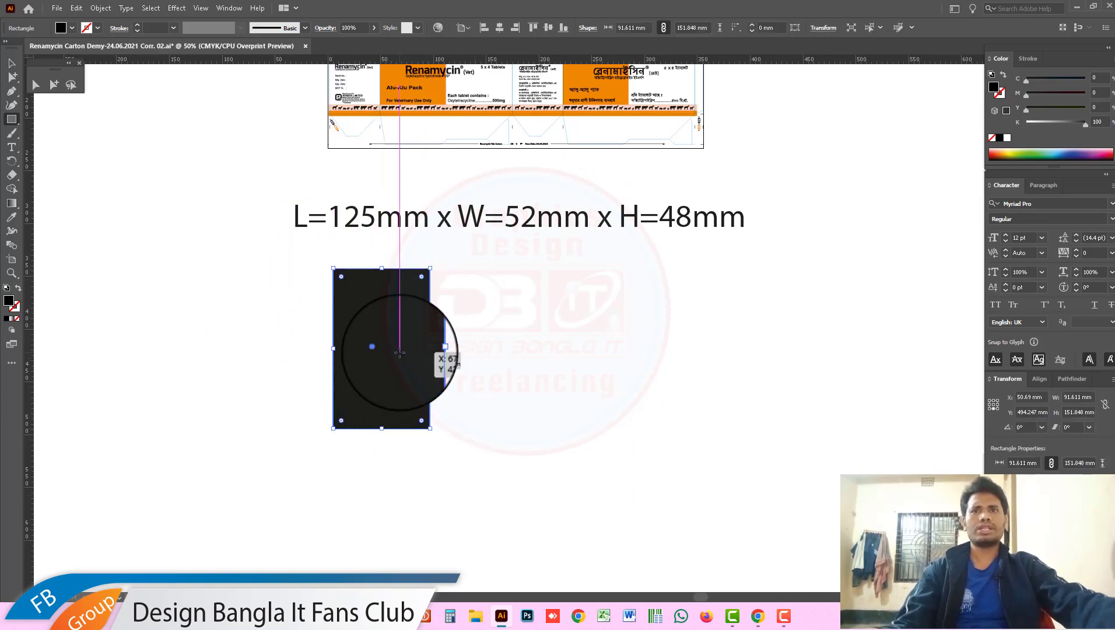
key("shift+x")
left_click(10, 65)
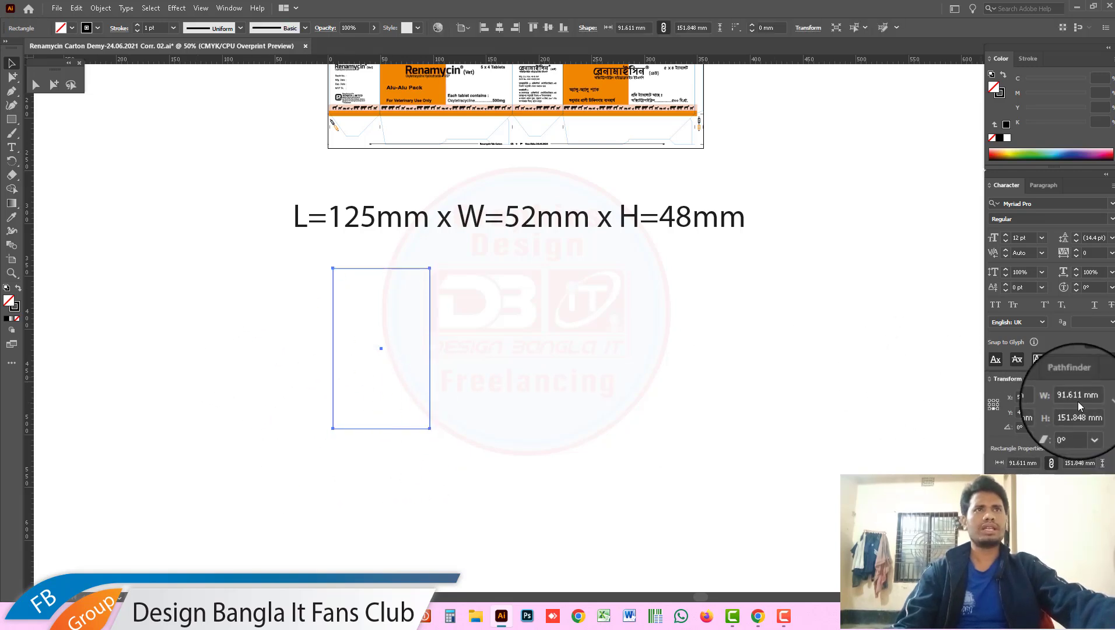
Resize the new rectangle to 125 mm wide and 52 mm high and move it up beneath the dimension text.
right_click(775, 60)
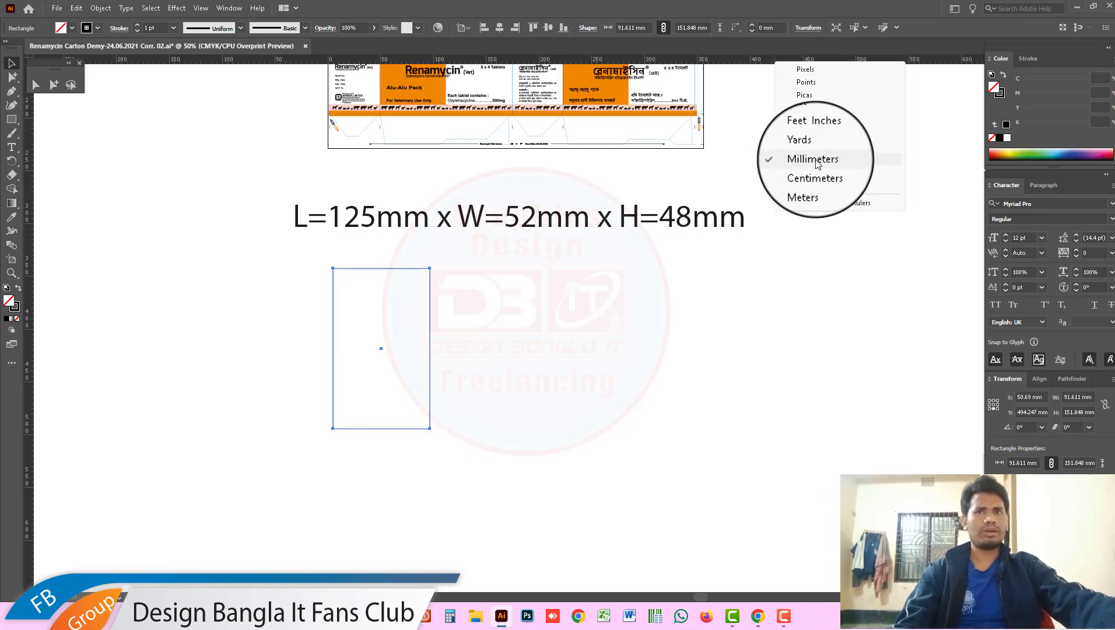
left_click(816, 160)
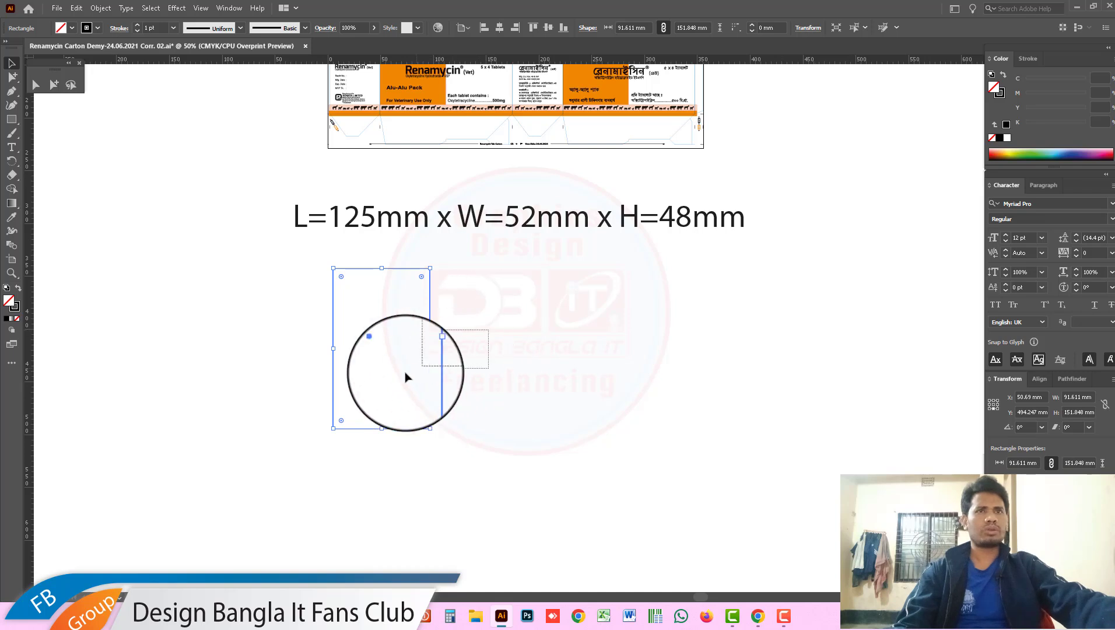
left_click(1078, 396)
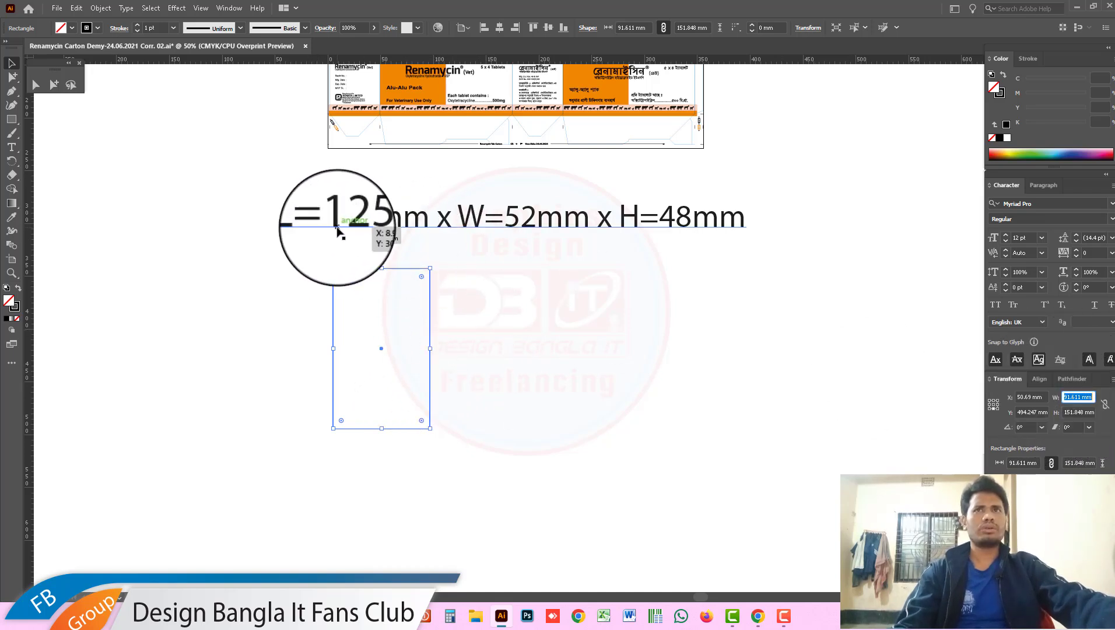
scroll(703, 379, "up", 2)
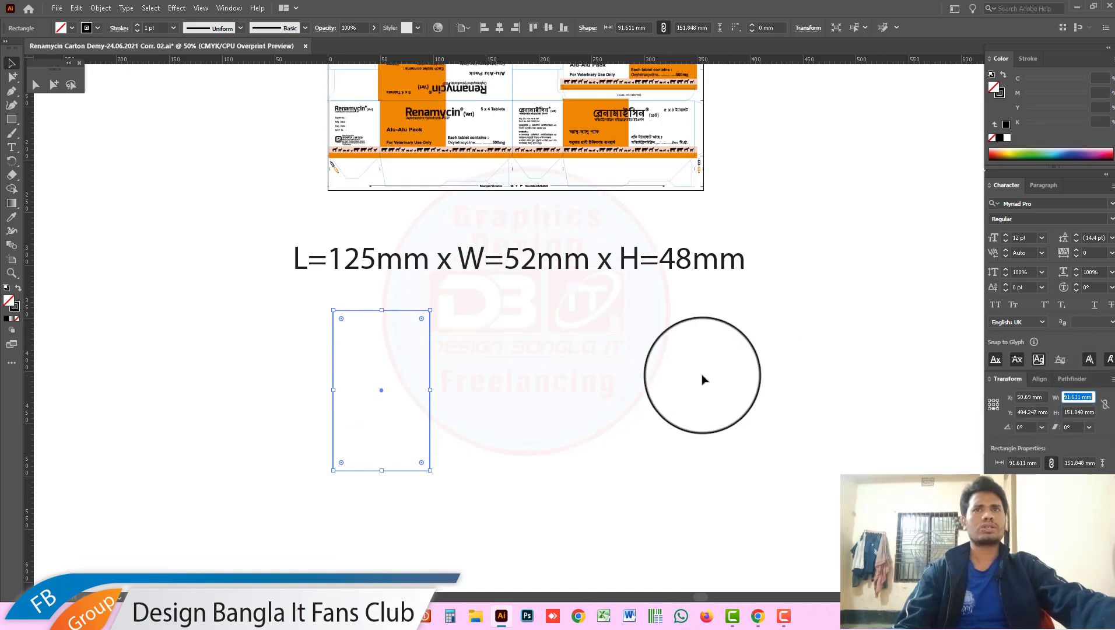
scroll(570, 373, "up", 2)
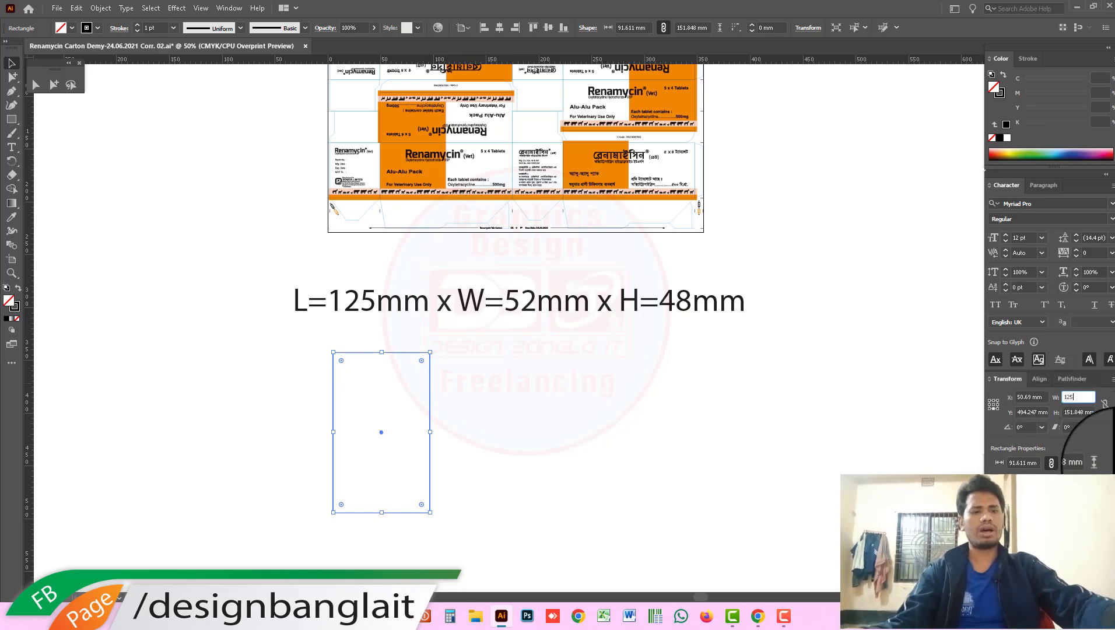
key("Tab")
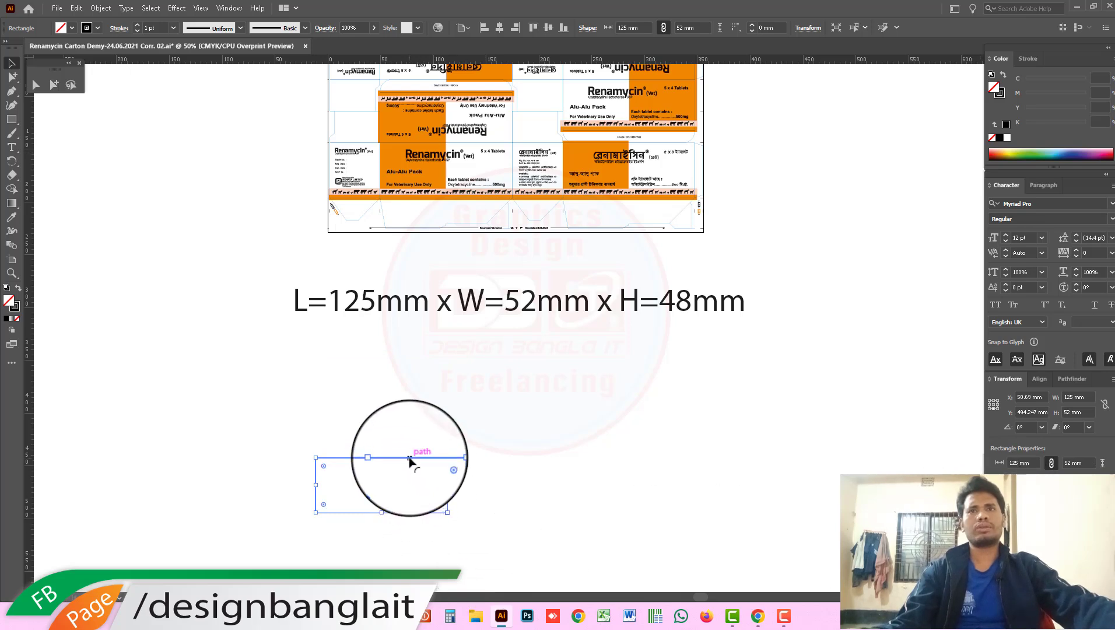
left_click_drag(411, 459, 452, 384)
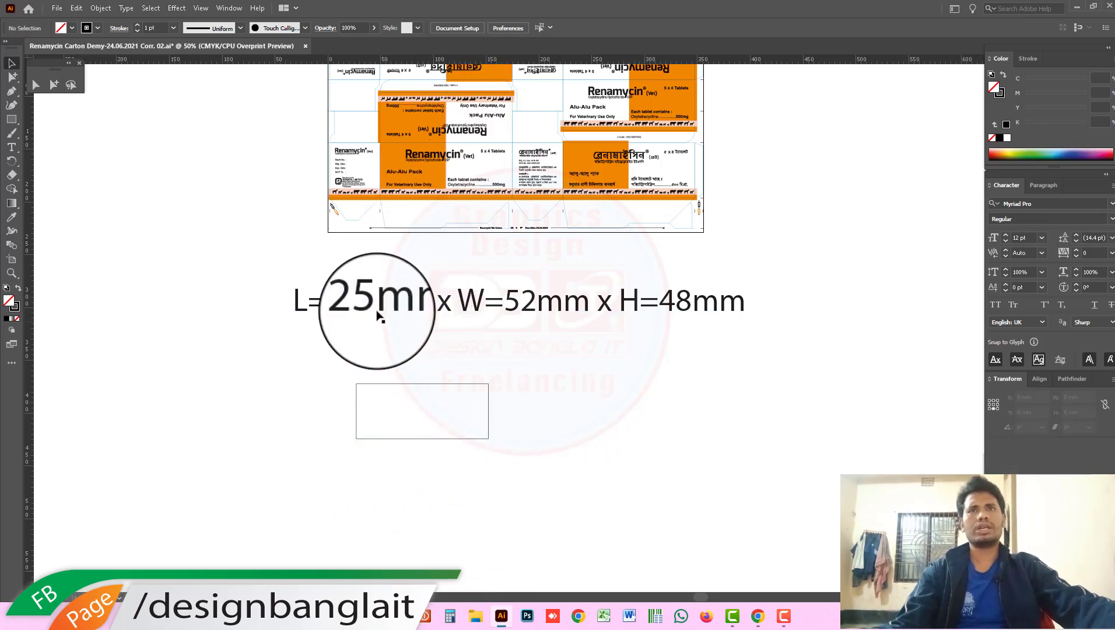
Check the size of the front panel's outline in the layout against the dimension text.
left_click(311, 307)
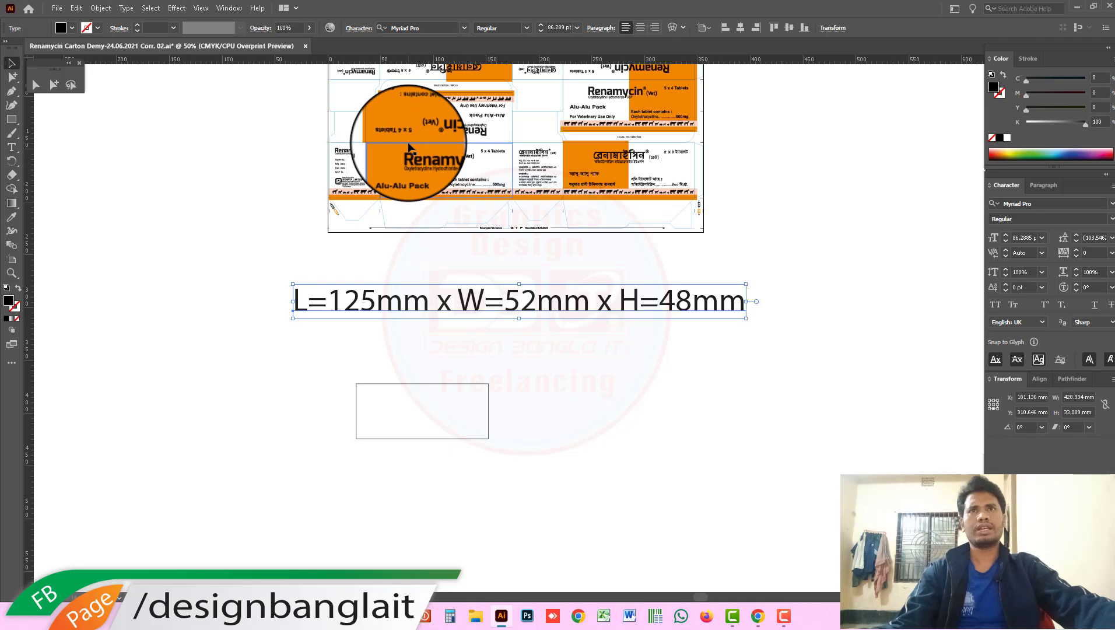
left_click(391, 147)
left_click(53, 85)
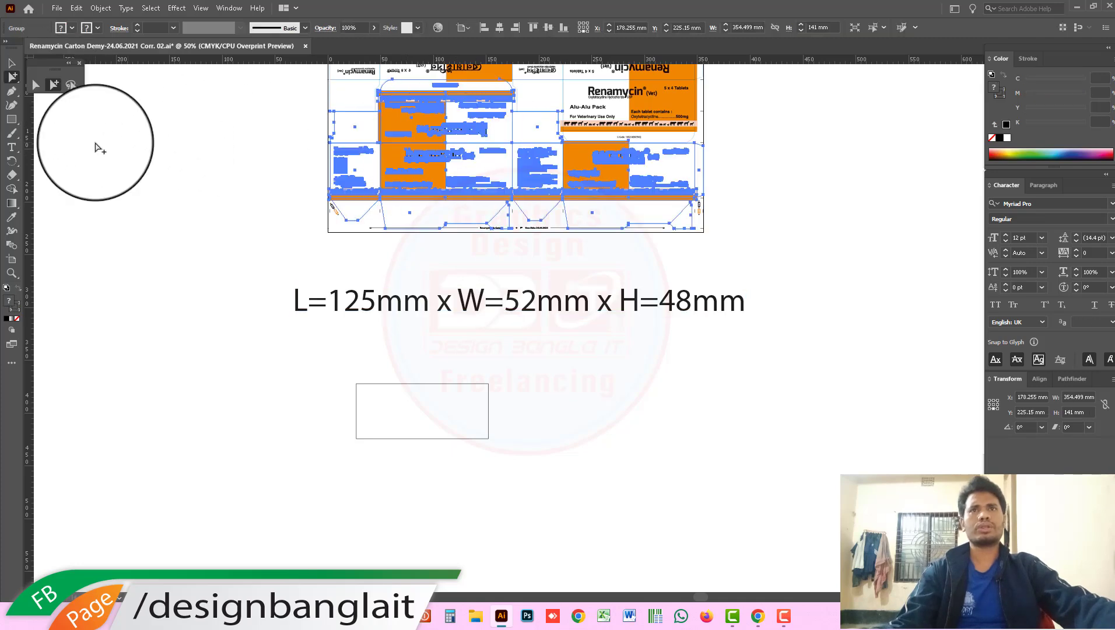
left_click(97, 149)
left_click(454, 147)
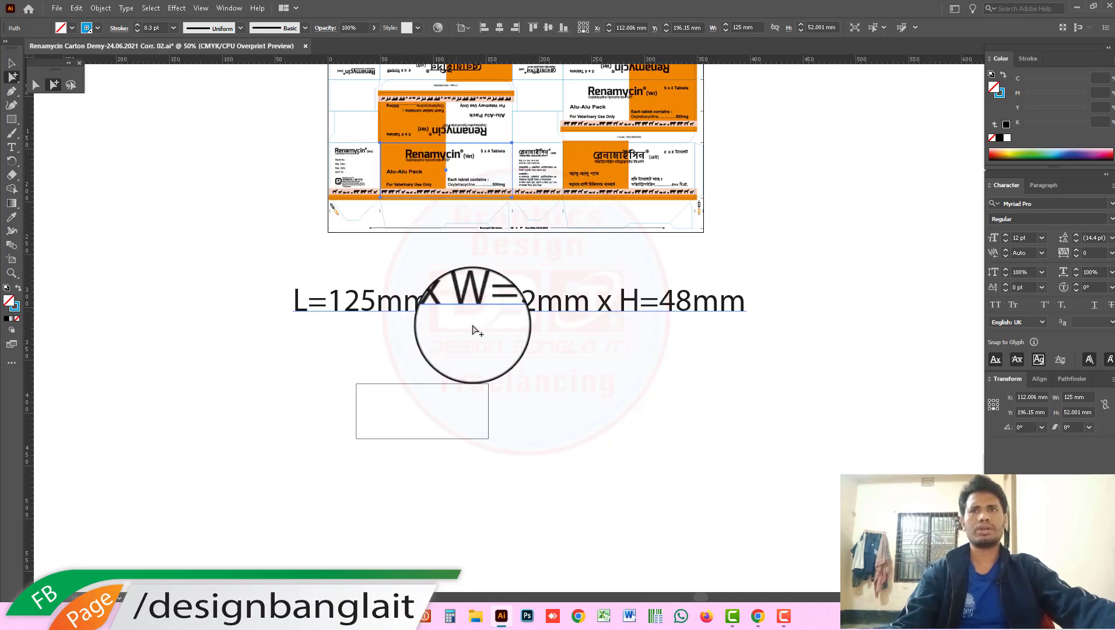
Swap the length and width values in the dimension text so that it reads "L=52mm x W=125 x H=48mm".
double_click(313, 303)
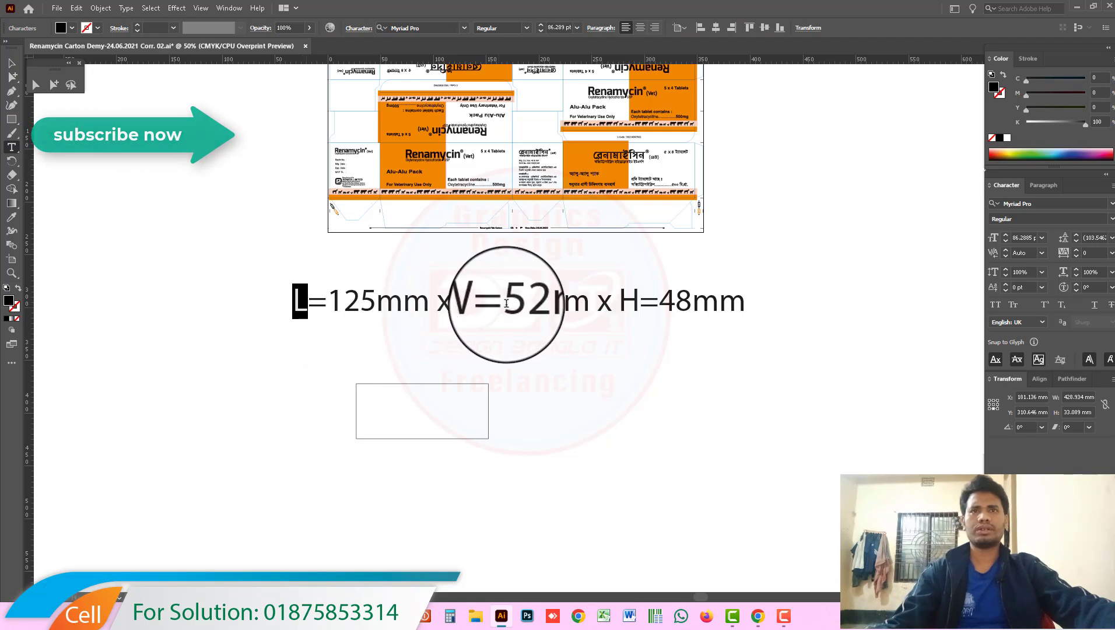
left_click_drag(588, 301, 490, 300)
key("ctrl+c")
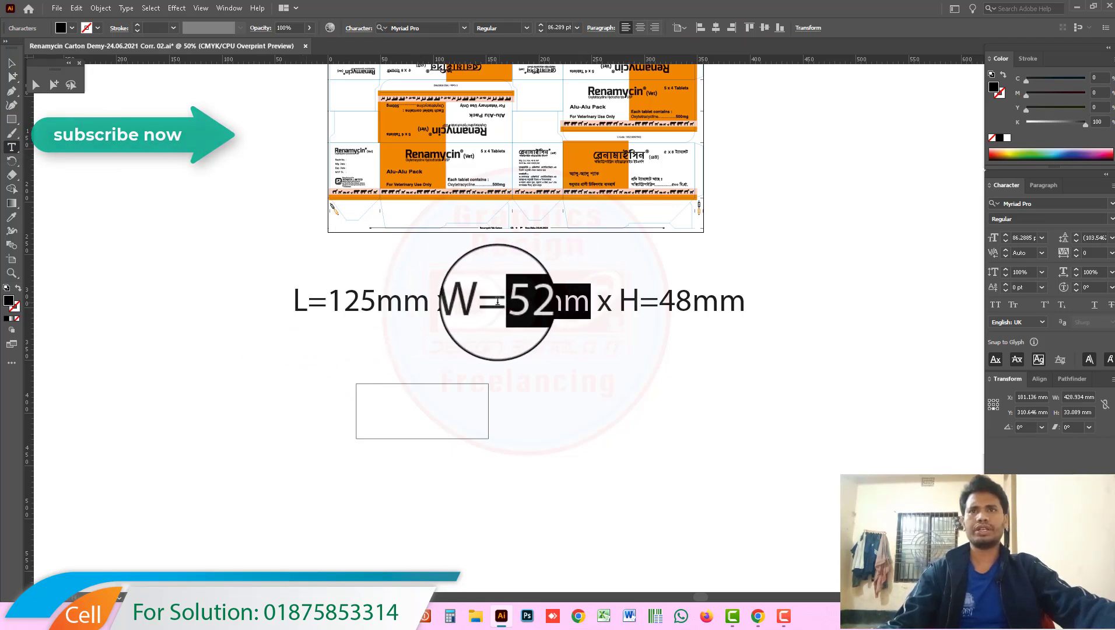
key("BackSpace")
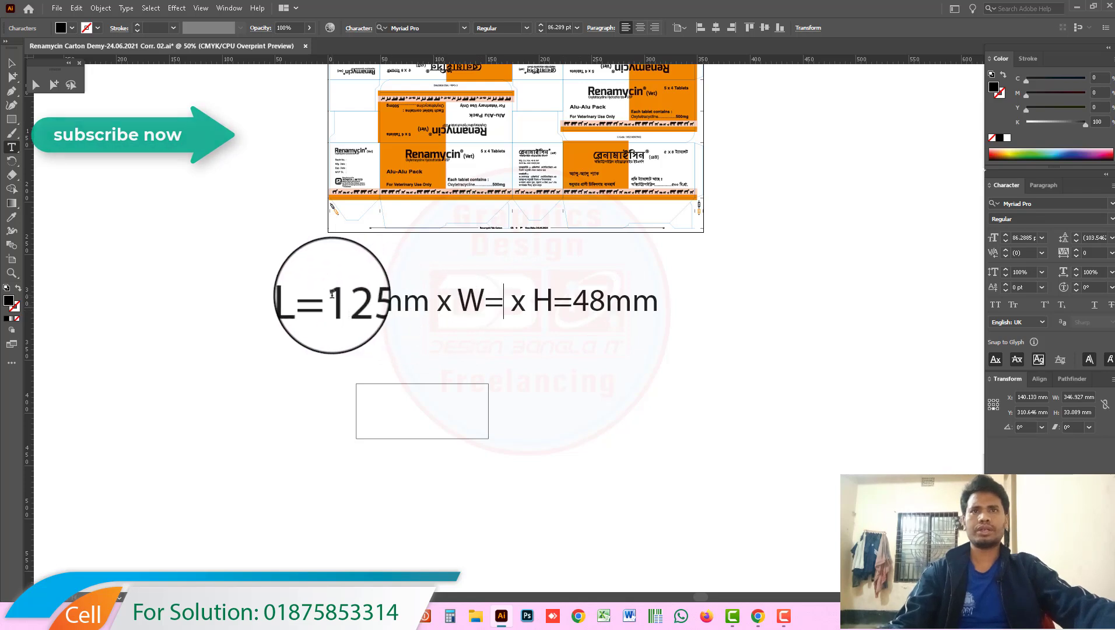
left_click_drag(326, 301, 432, 308)
key("ctrl+v")
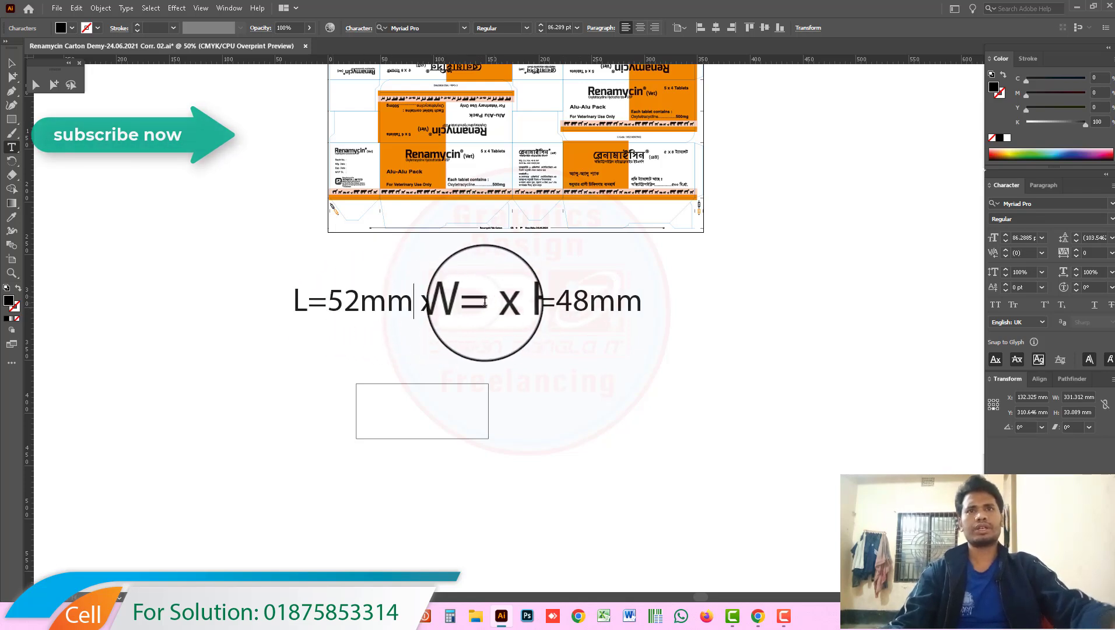
left_click(487, 300)
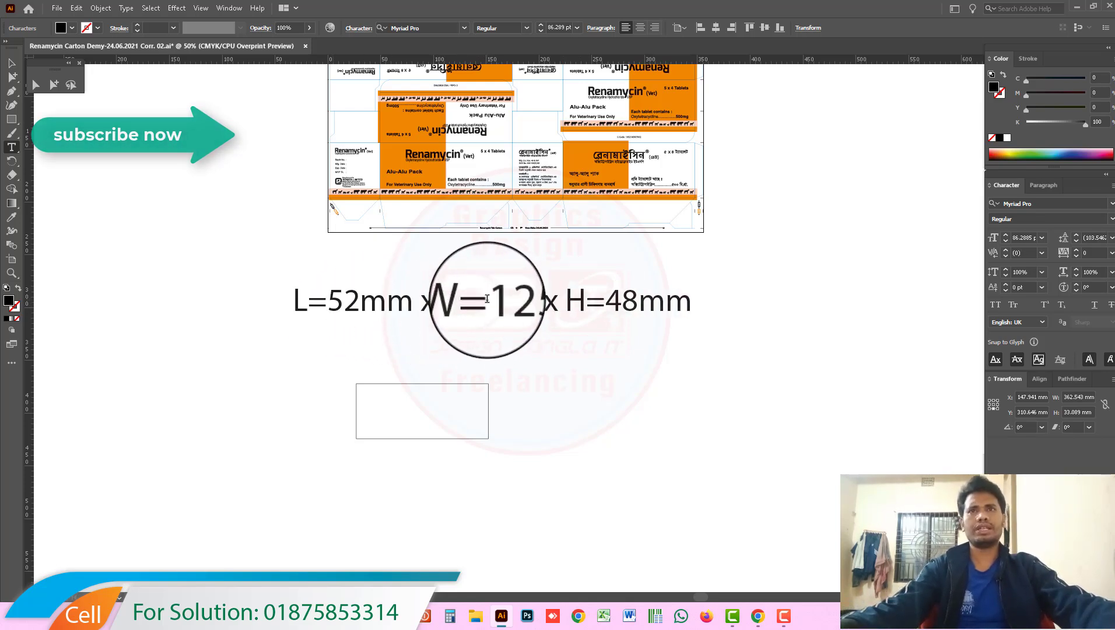
key("Escape")
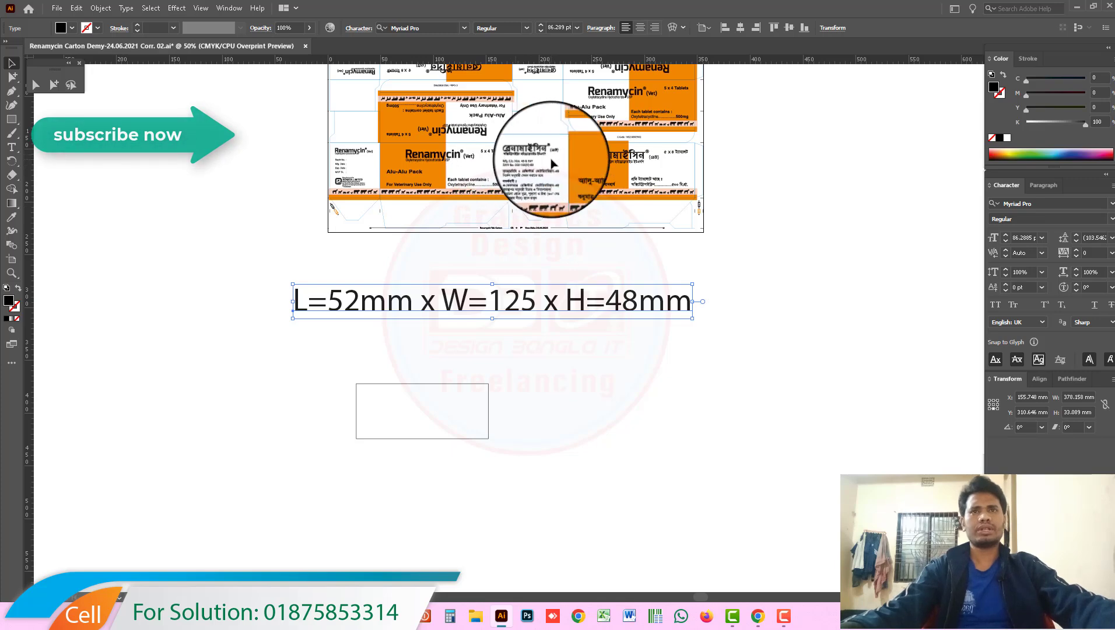
left_click(752, 383)
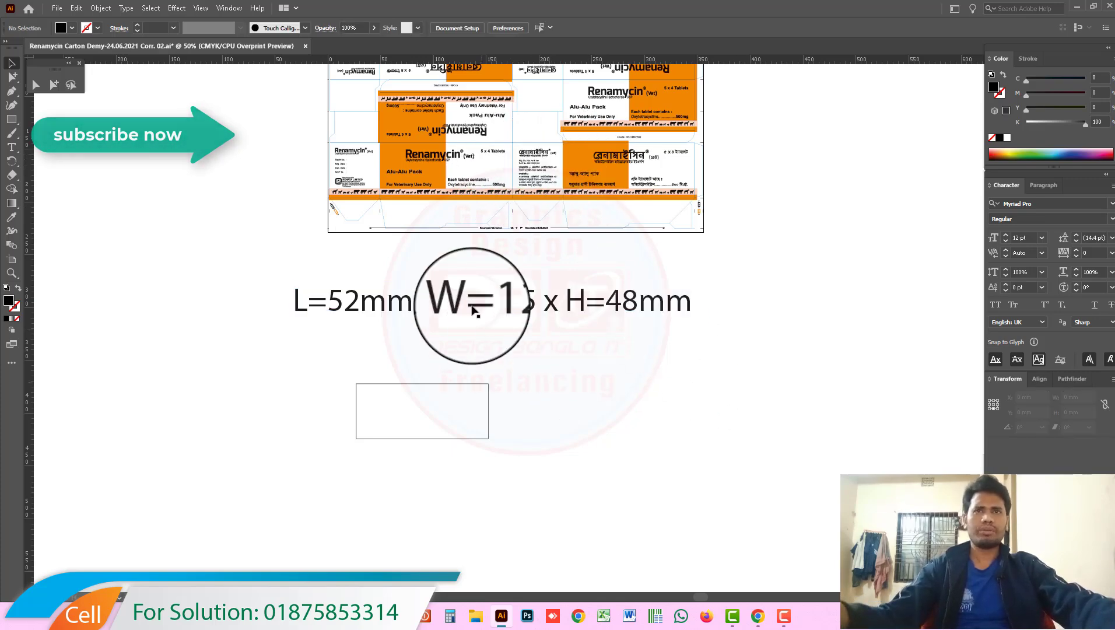
Compare the new rectangle's size with the corrected dimension text.
left_click(464, 301)
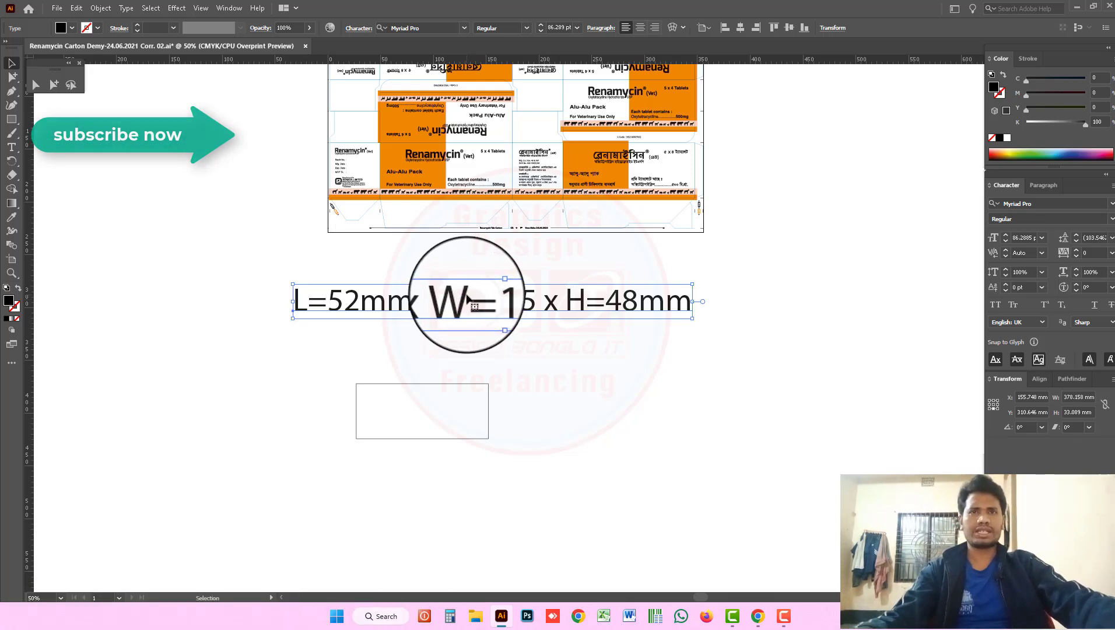
left_click(463, 420)
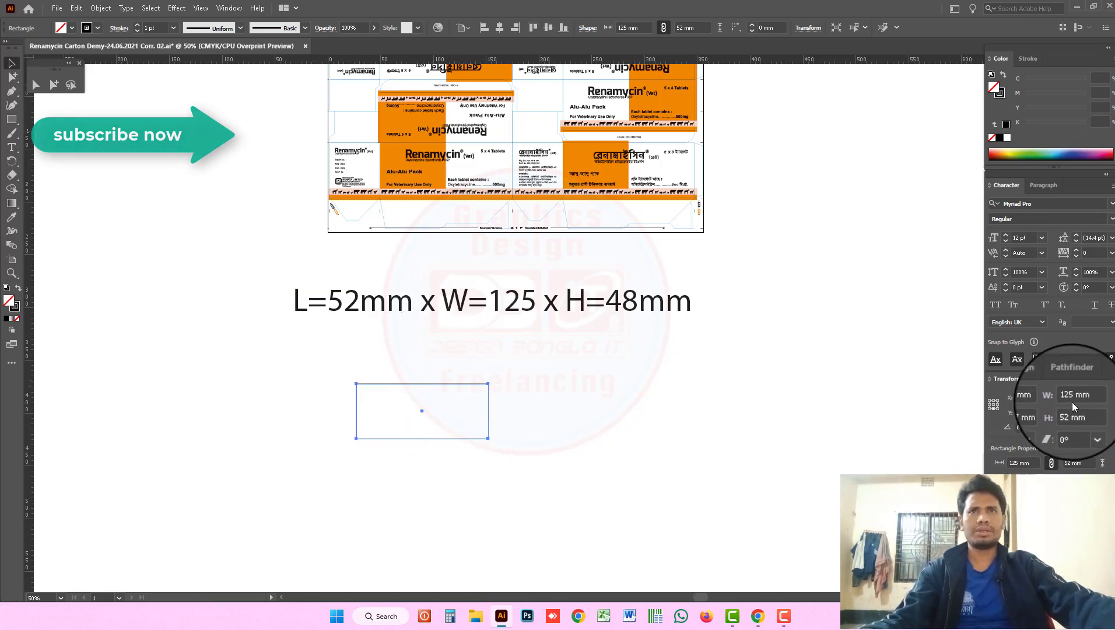
key("v")
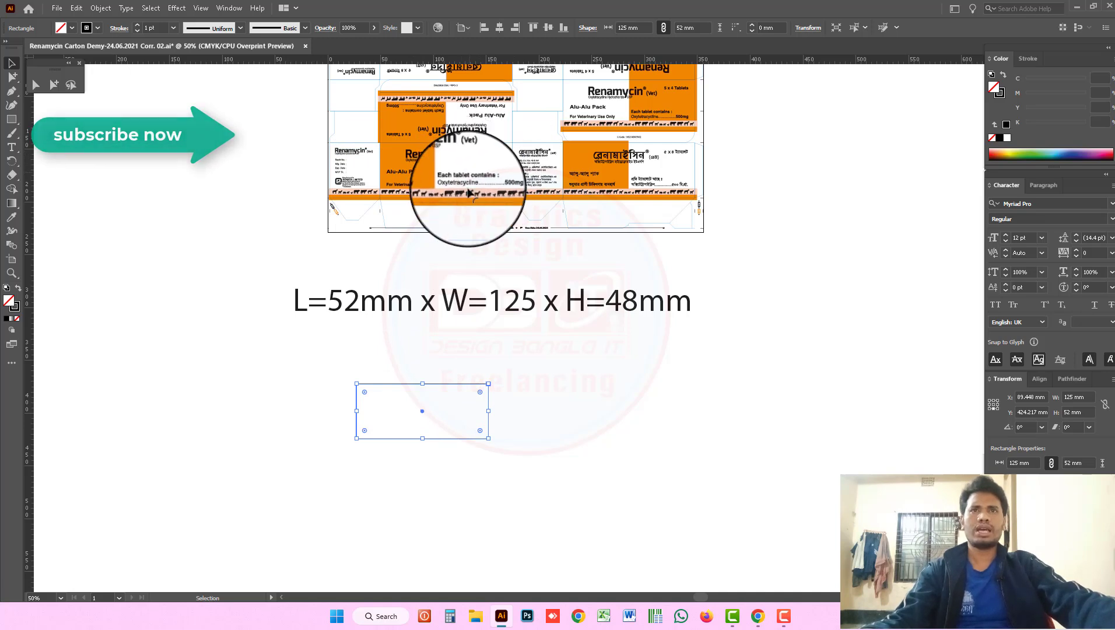
left_click(552, 387)
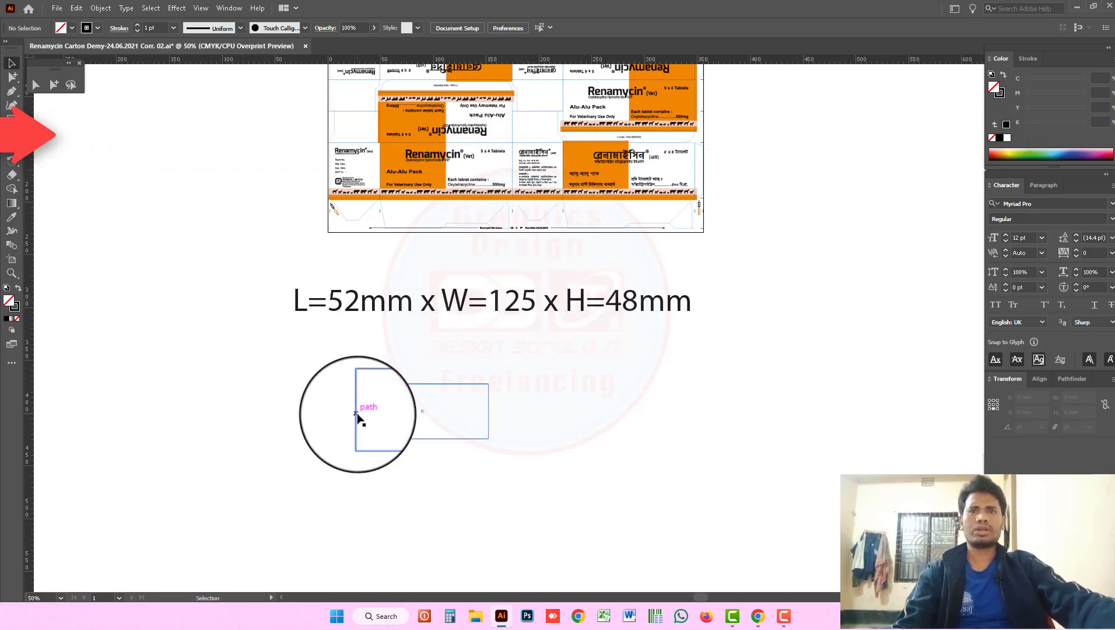
Duplicate the rectangle to its right, set the copy's reference point to left-centre, and align its left edge with the original's right edge.
left_click_drag(360, 415, 489, 425)
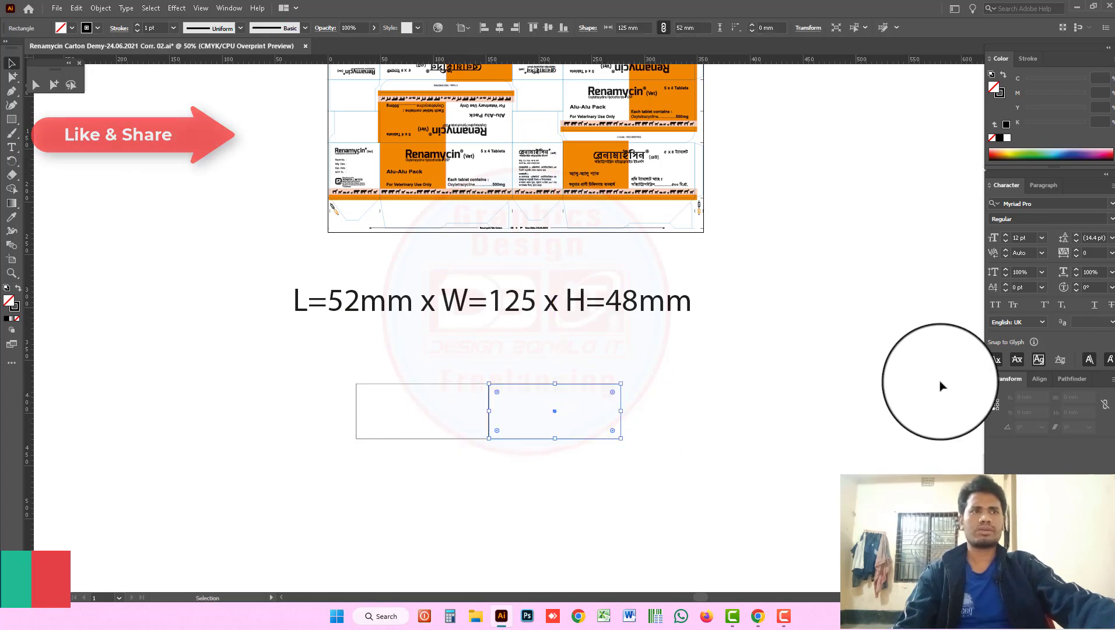
left_click(991, 405)
key("ctrl+space")
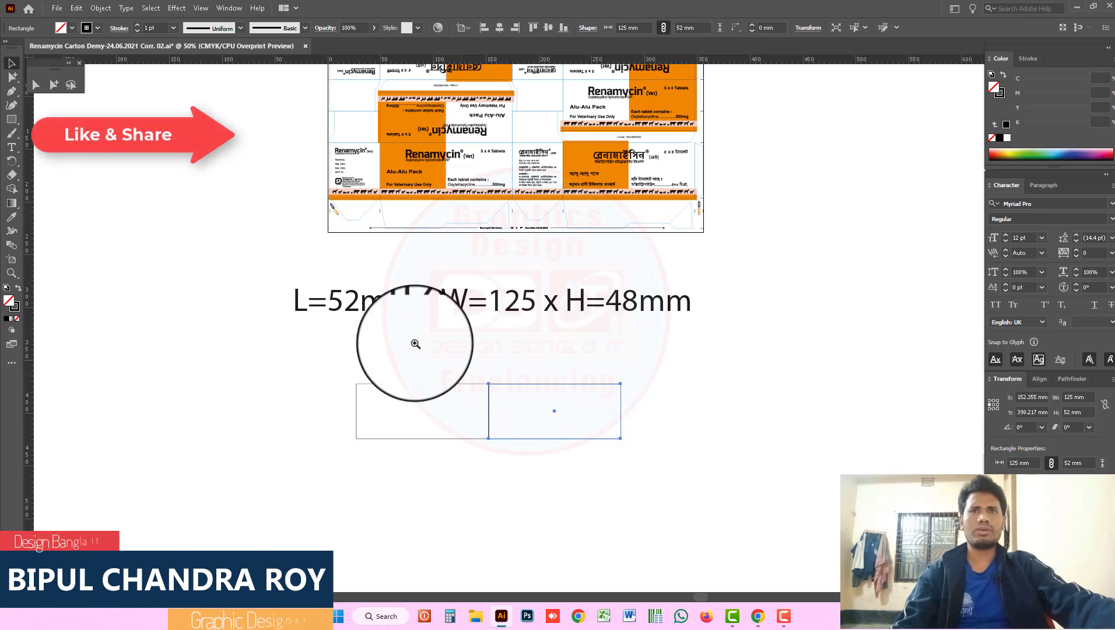
left_click_drag(418, 352, 575, 422)
left_click_drag(489, 298, 529, 298)
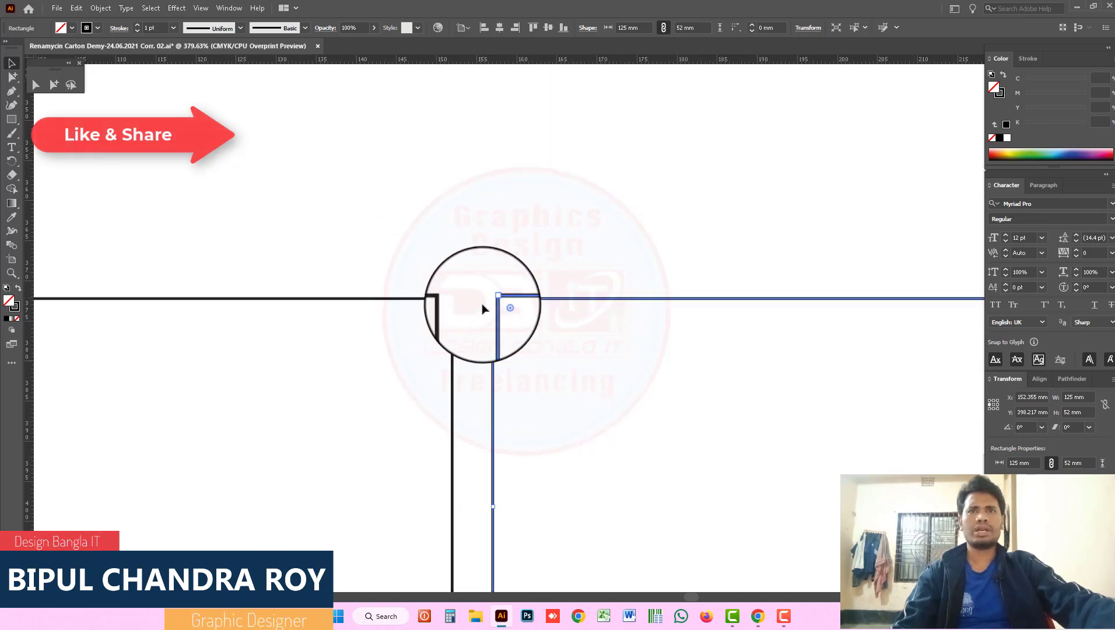
left_click(484, 310)
left_click_drag(494, 348, 455, 347)
Set the copied rectangle's width to 48 mm to form the side panel.
scroll(567, 354, "down", 8)
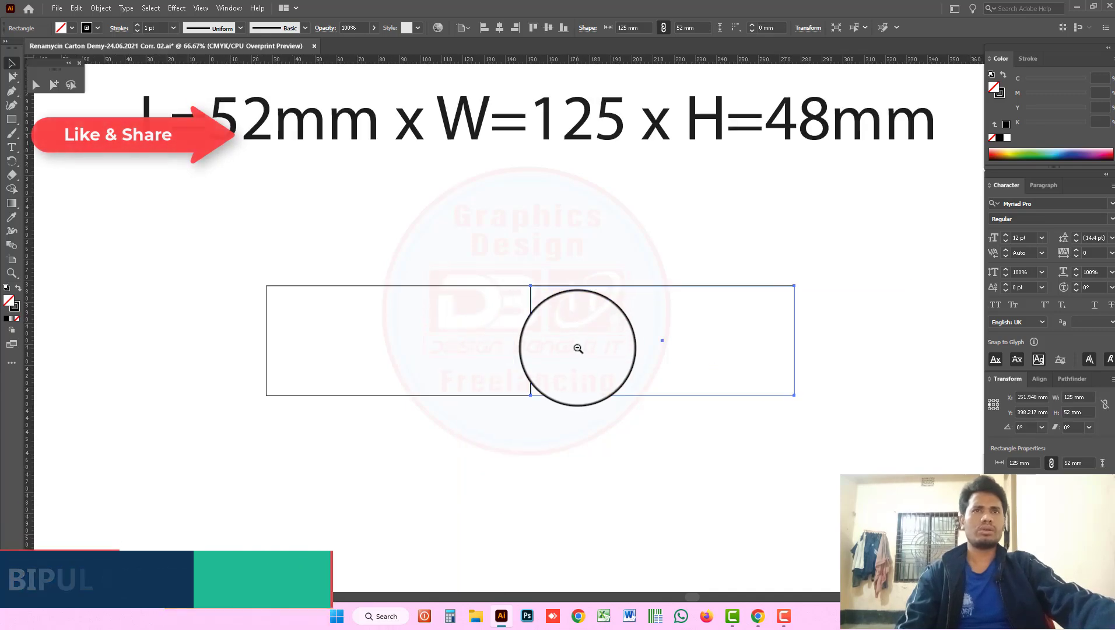
scroll(618, 311, "up", 2)
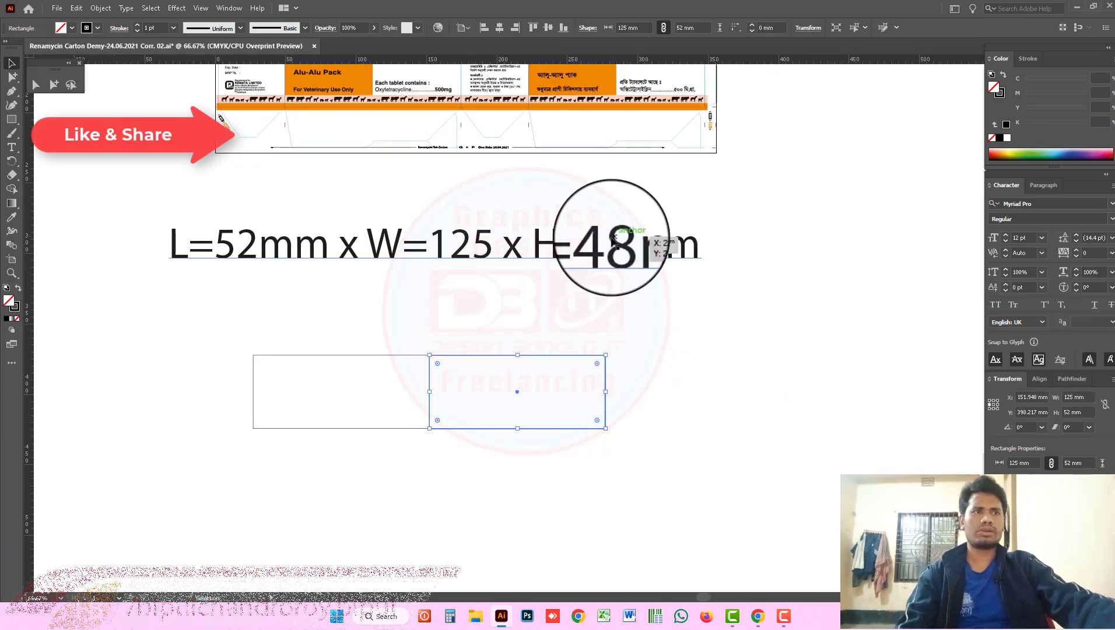
left_click(1060, 398)
type("48")
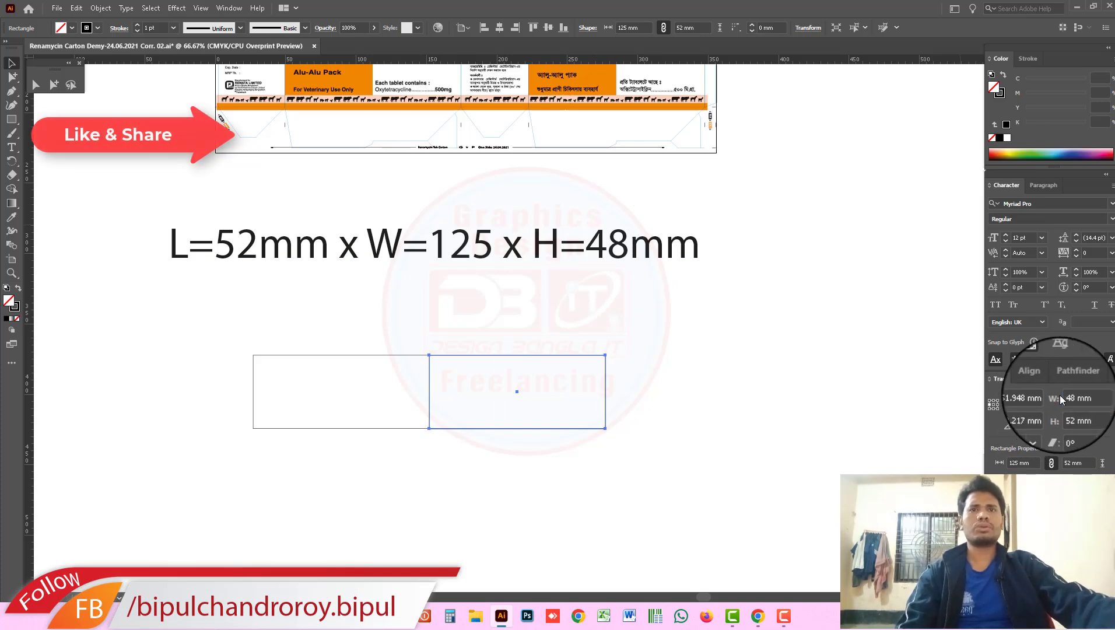
key("Return")
scroll(575, 331, "down", 1)
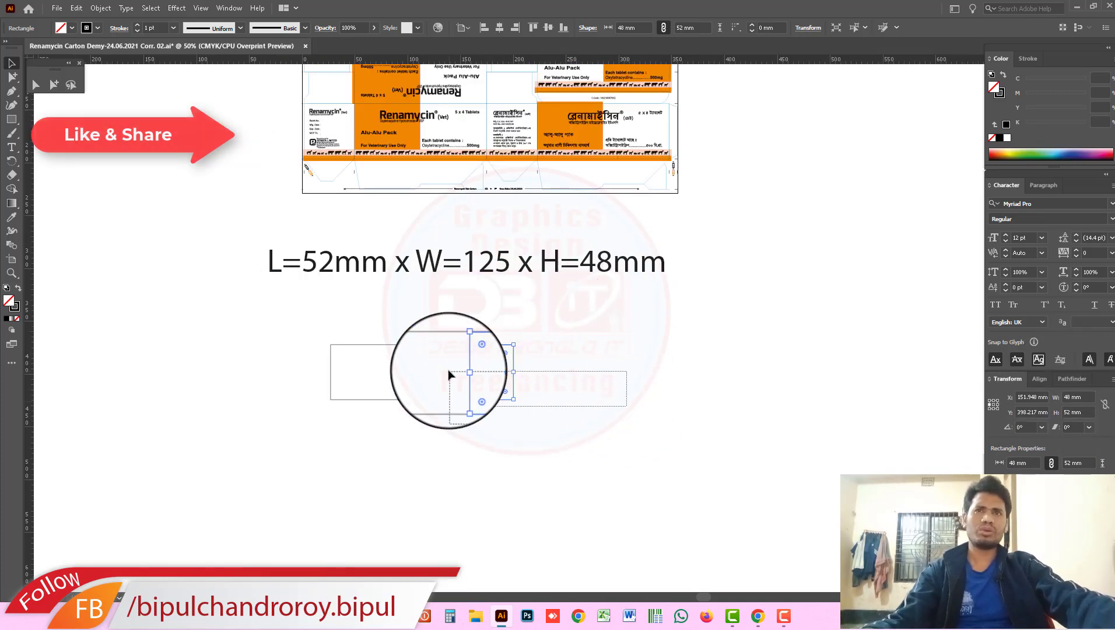
Duplicate the front and side panel pair to the right to make a row of four panels.
left_click_drag(629, 409, 449, 375)
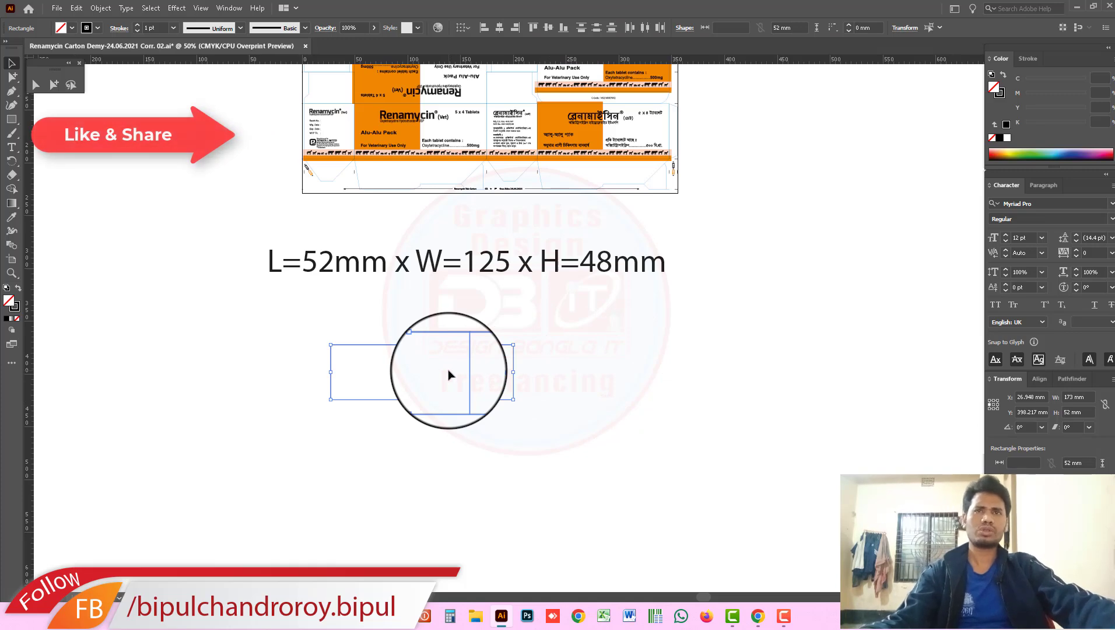
scroll(449, 375, "up", 1)
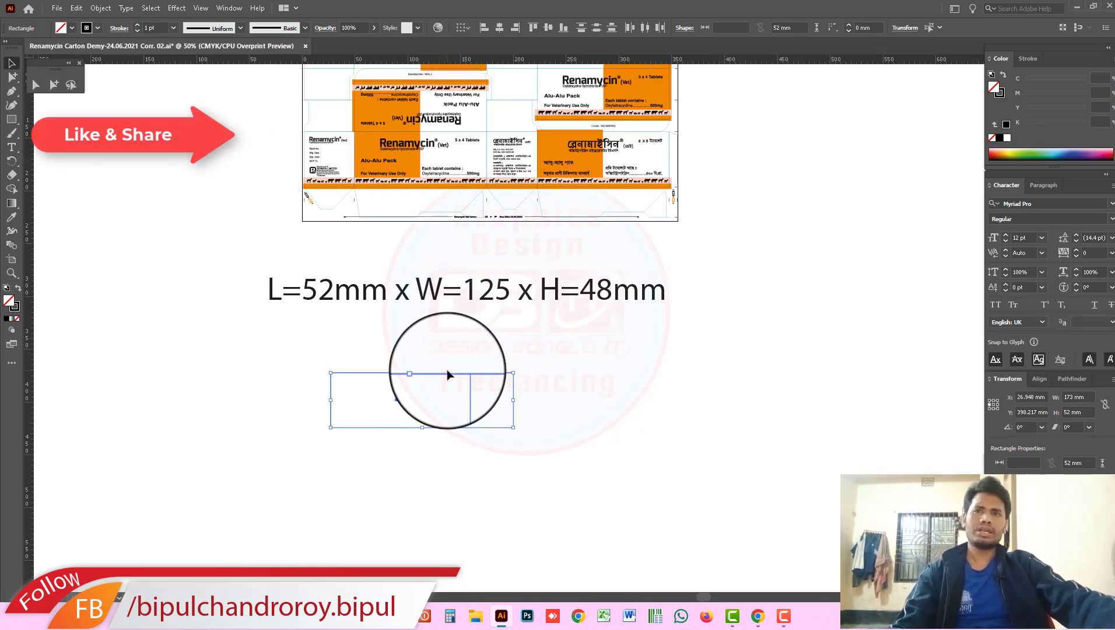
left_click_drag(446, 374, 513, 396)
left_click(530, 341)
Inspect the join between the two panel pairs in outline view for misaligned edges.
key("ctrl+y")
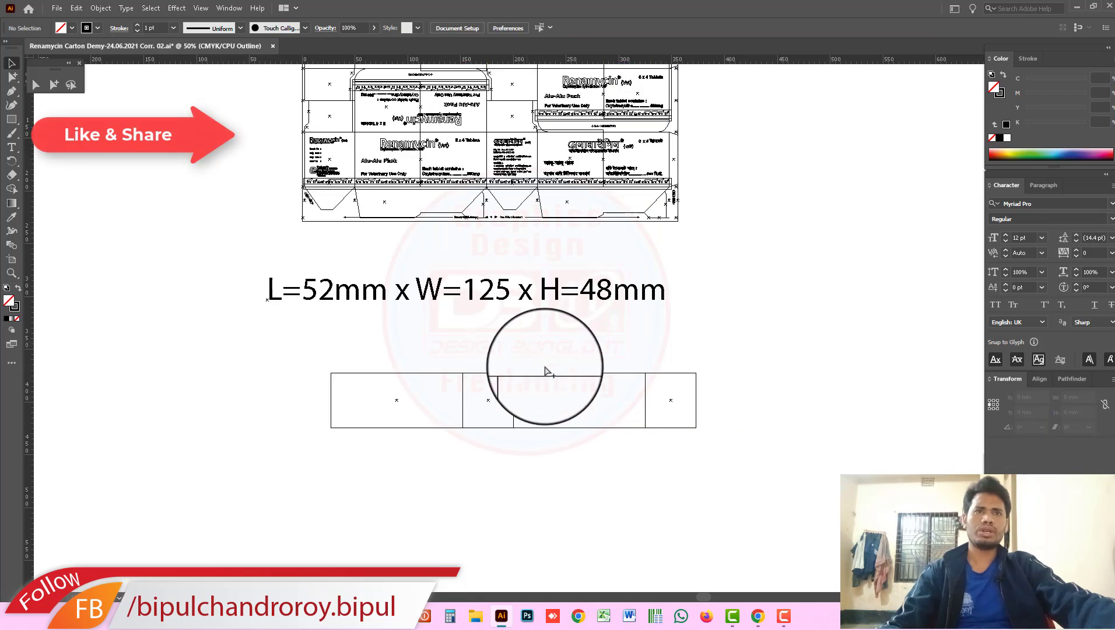
key("ctrl+space")
left_click_drag(493, 352, 518, 386)
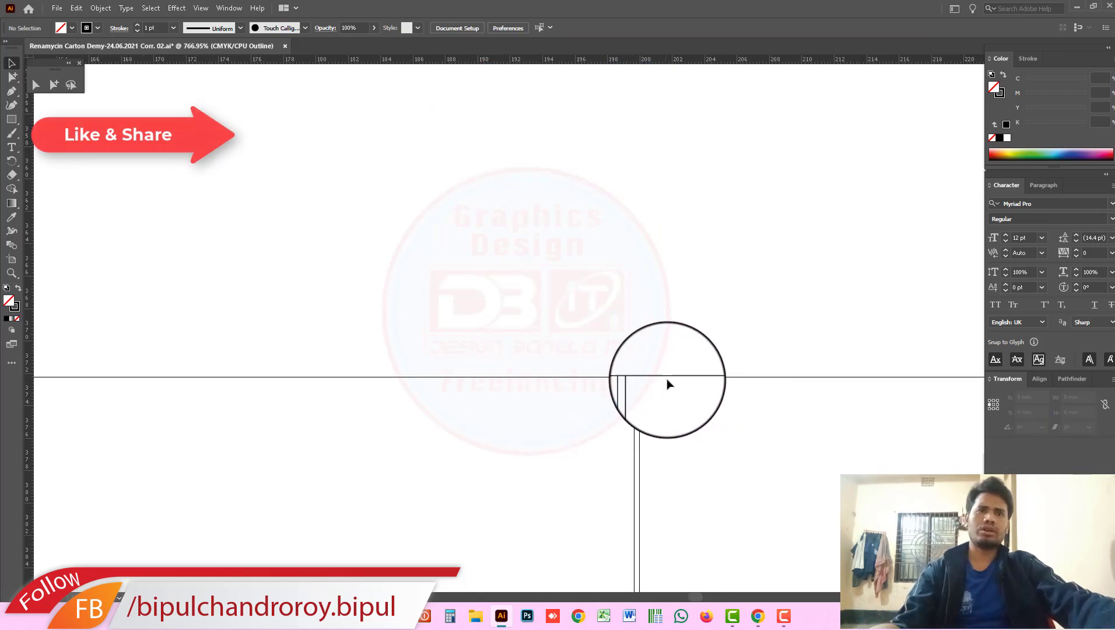
key("ctrl+y")
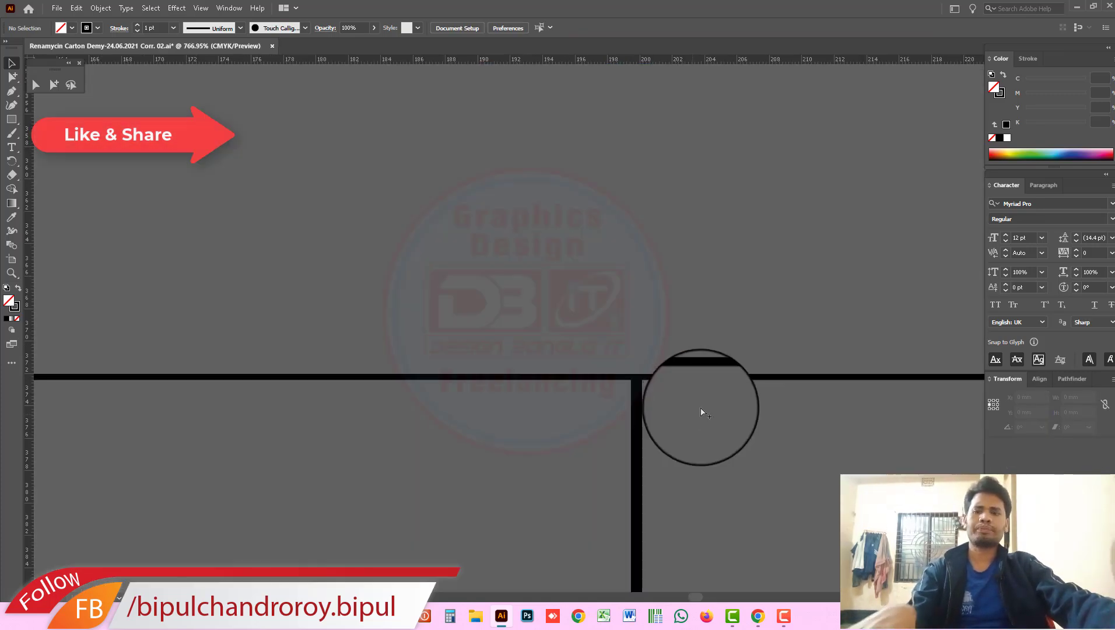
key("ctrl+alt+space")
left_click(707, 388)
left_click(707, 387)
scroll(707, 387, "down", 1)
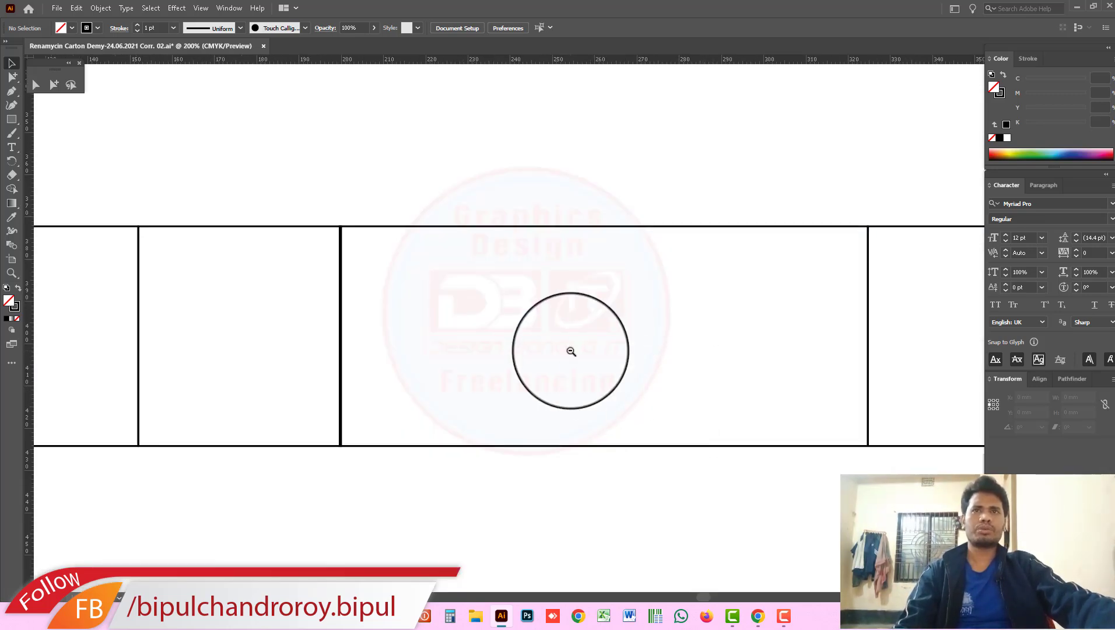
Align the left edge of the second panel pair exactly with the right edge of the first pair.
left_click(570, 352, "ctrl+alt")
left_click_drag(667, 216, 740, 280)
left_click_drag(443, 227, 709, 438)
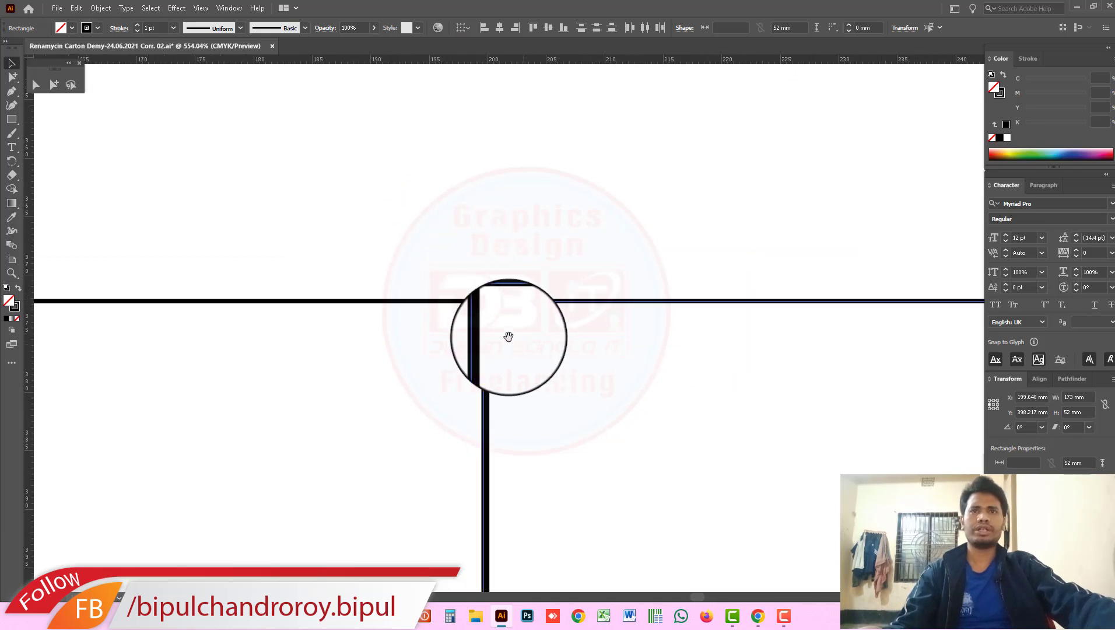
left_click_drag(507, 303, 489, 339)
left_click(548, 323)
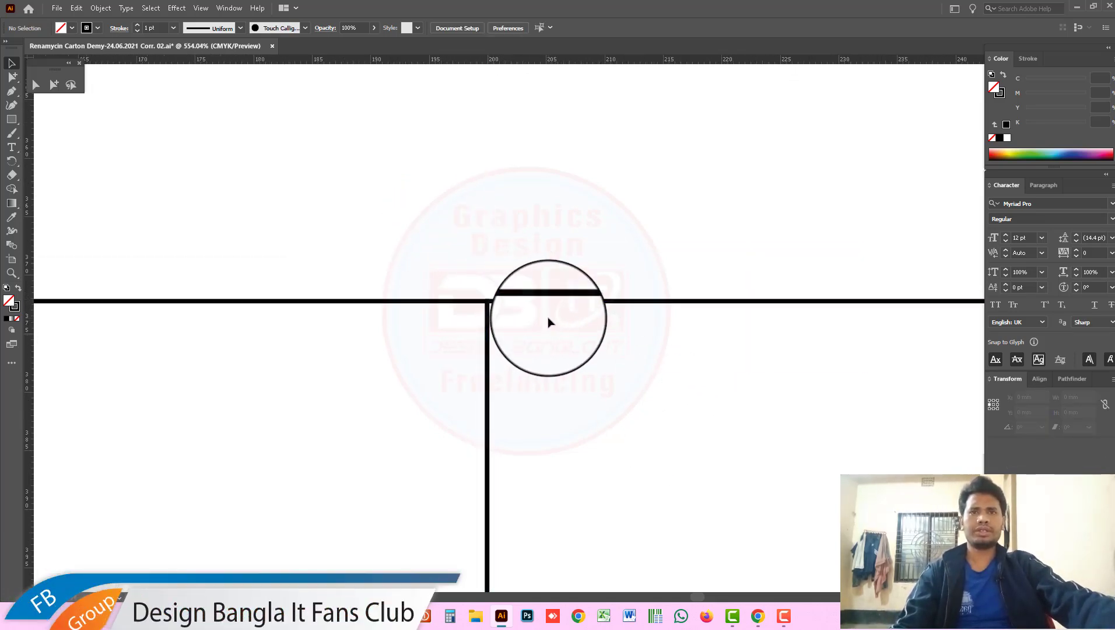
scroll(548, 323, "down", 6)
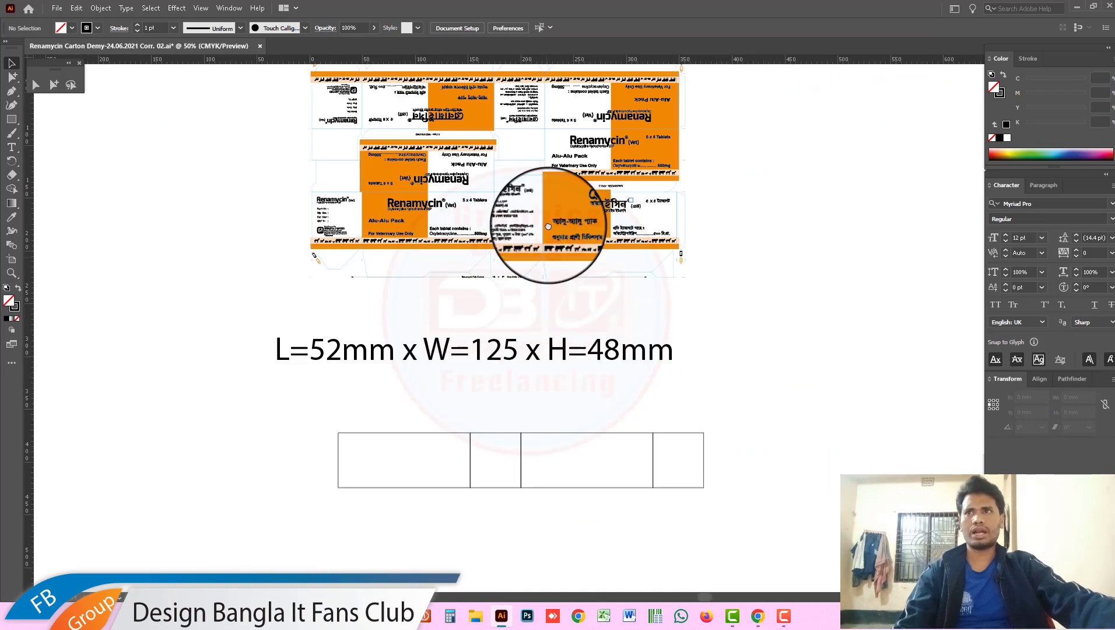
scroll(549, 226, "down", 3)
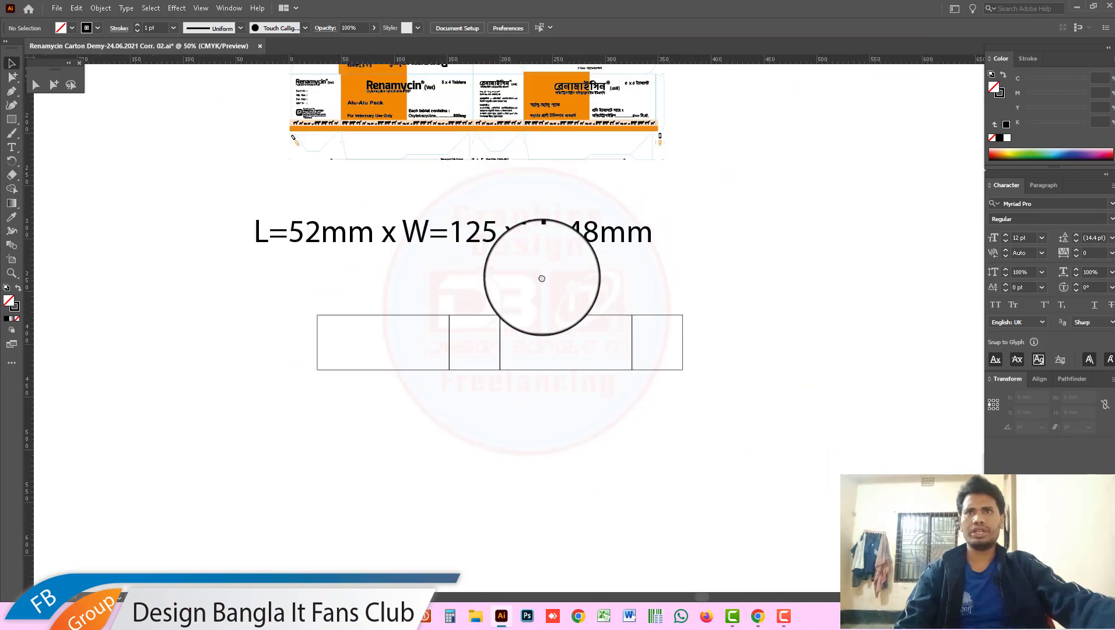
Draw a new artboard about 523 mm wide and 330 mm high around the dimension text and the panel row.
left_click(12, 260)
left_click_drag(215, 195, 768, 451)
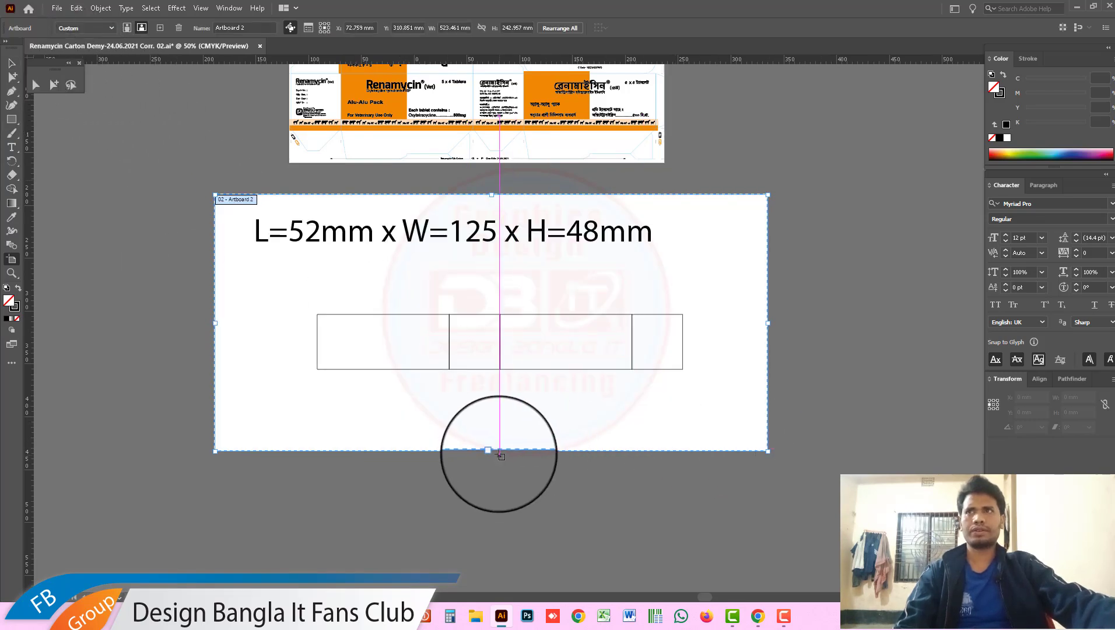
left_click_drag(494, 453, 493, 536)
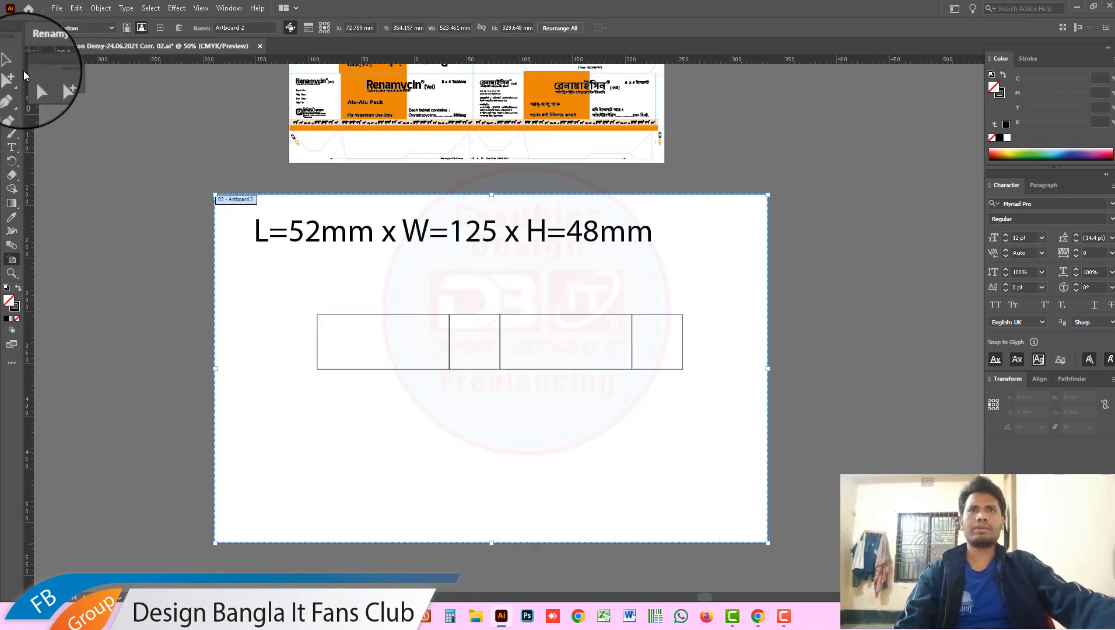
left_click(11, 62)
scroll(525, 314, "up", 1)
left_click_drag(524, 222, 580, 228)
left_click(547, 296)
key("ctrl+minus")
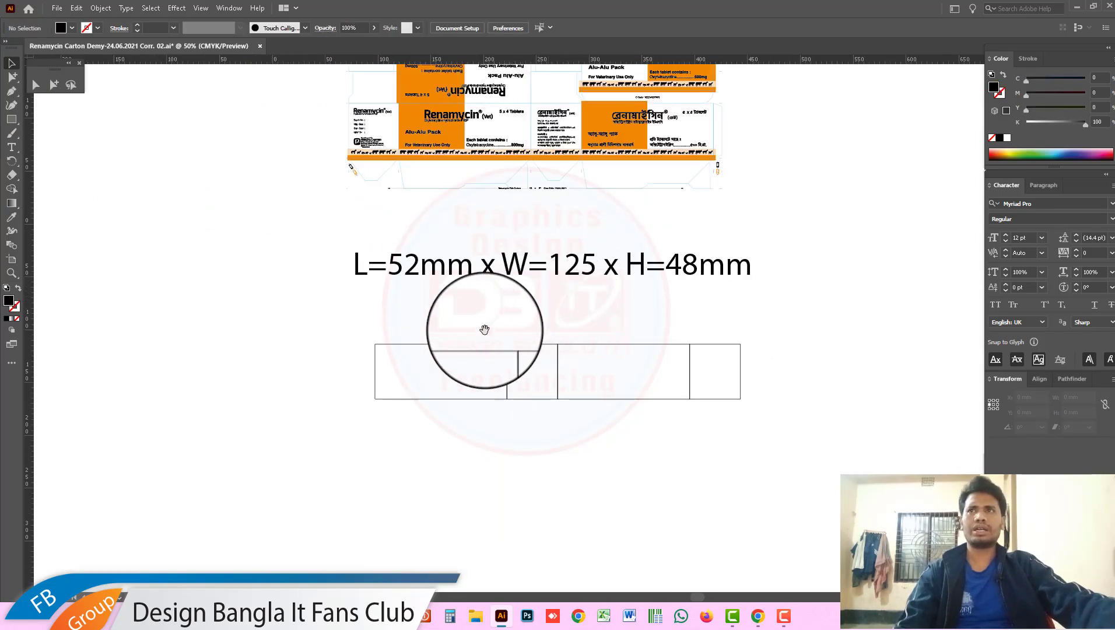
Select the glue flap at the right end of the existing carton layout and check its width.
left_click_drag(518, 377, 515, 388)
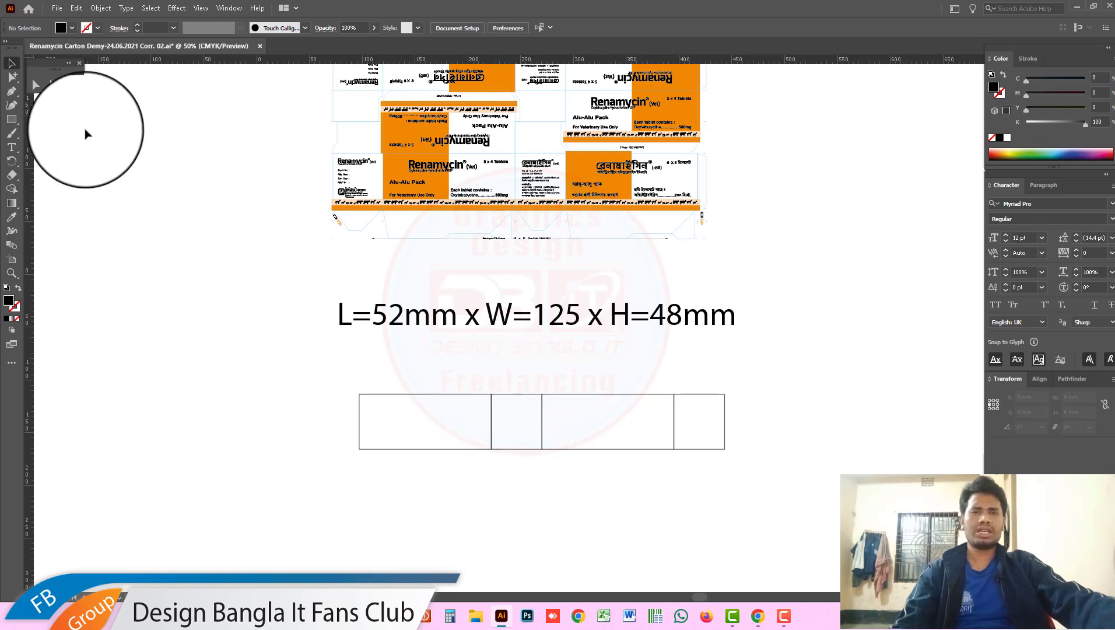
left_click(53, 84)
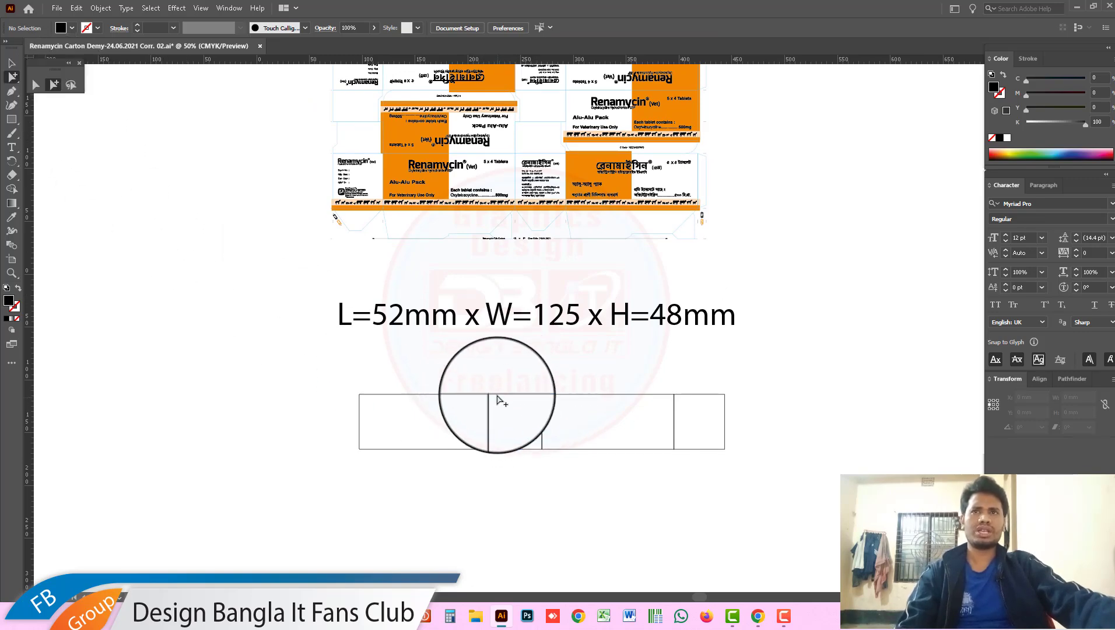
left_click_drag(617, 289, 618, 393)
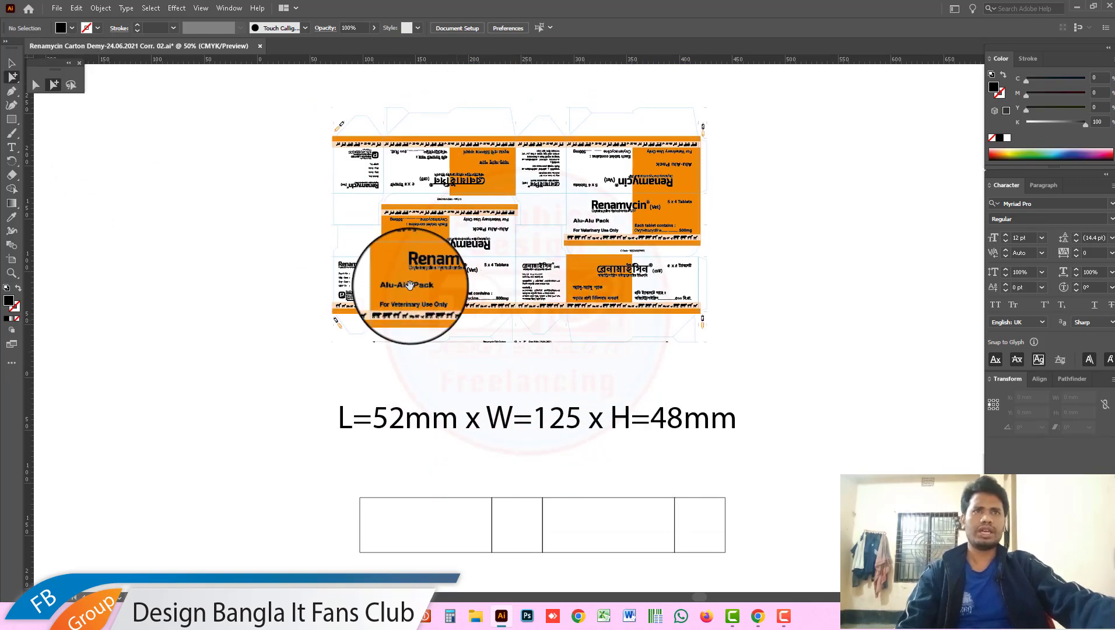
left_click(705, 284)
left_click_drag(670, 196, 787, 373)
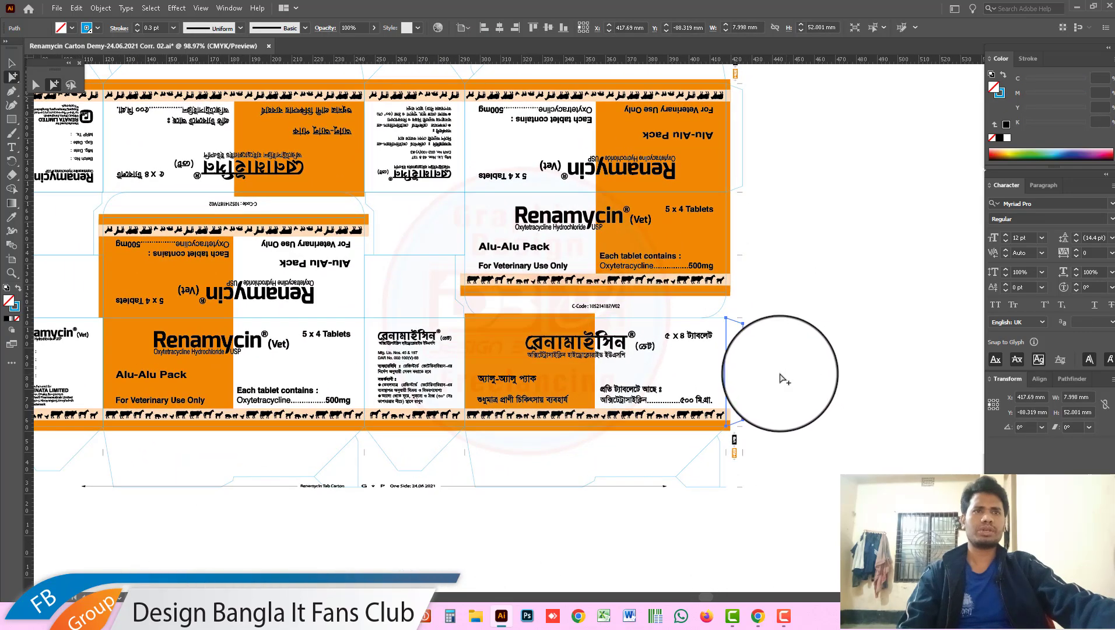
left_click(752, 352)
left_click(742, 361)
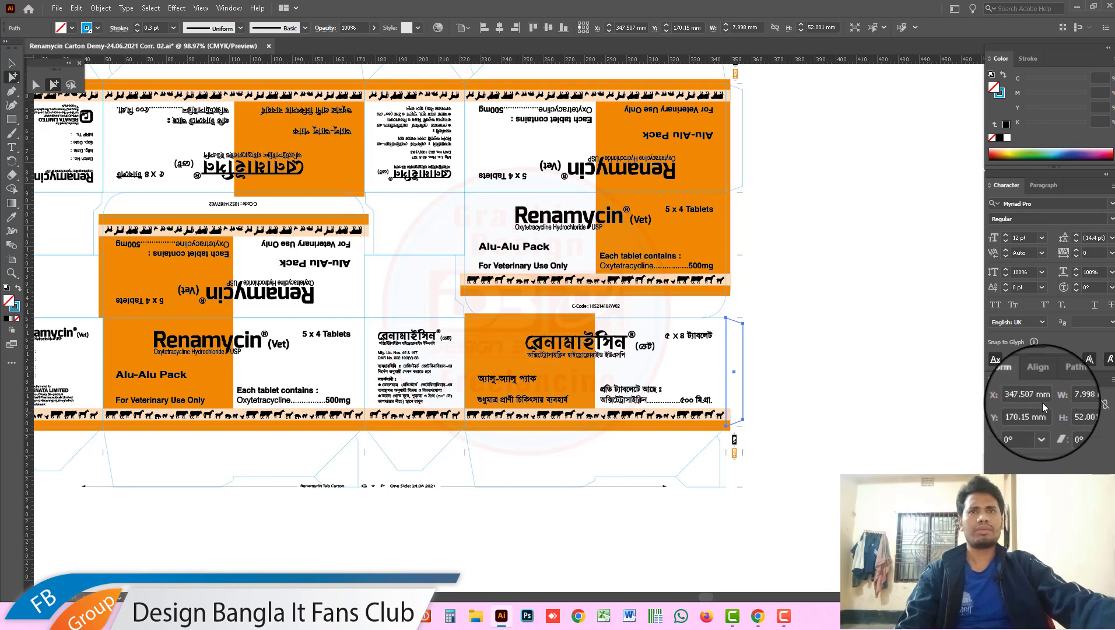
Duplicate the first 125 mm panel to its left and align the copy's right edge with the original's left edge.
key("ctrl+minus")
key("ctrl+minus")
key("ctrl+minus")
left_click_drag(508, 448, 550, 442)
left_click(563, 304)
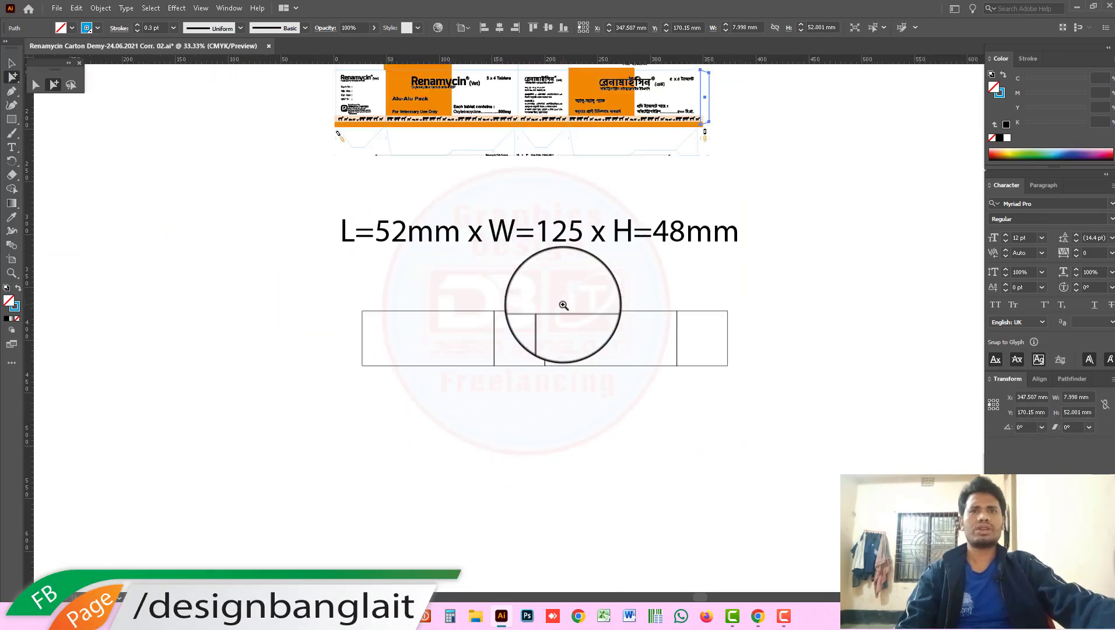
left_click_drag(563, 284, 579, 333)
left_click(567, 331)
left_click_drag(539, 408, 381, 399)
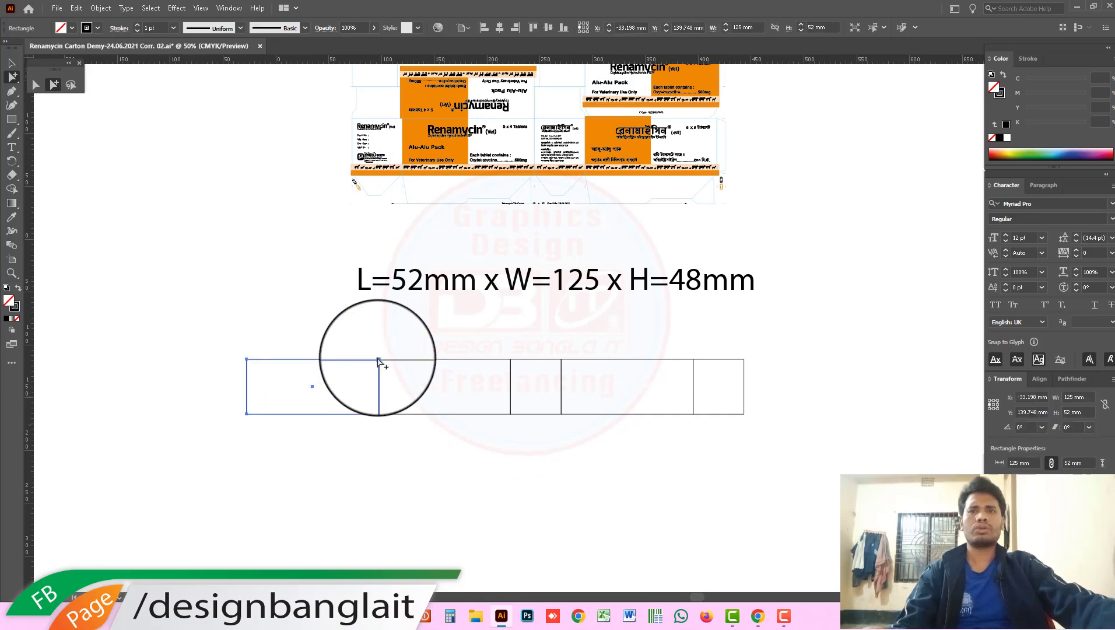
scroll(379, 362, "up", 5, "alt")
left_click_drag(406, 456, 418, 476)
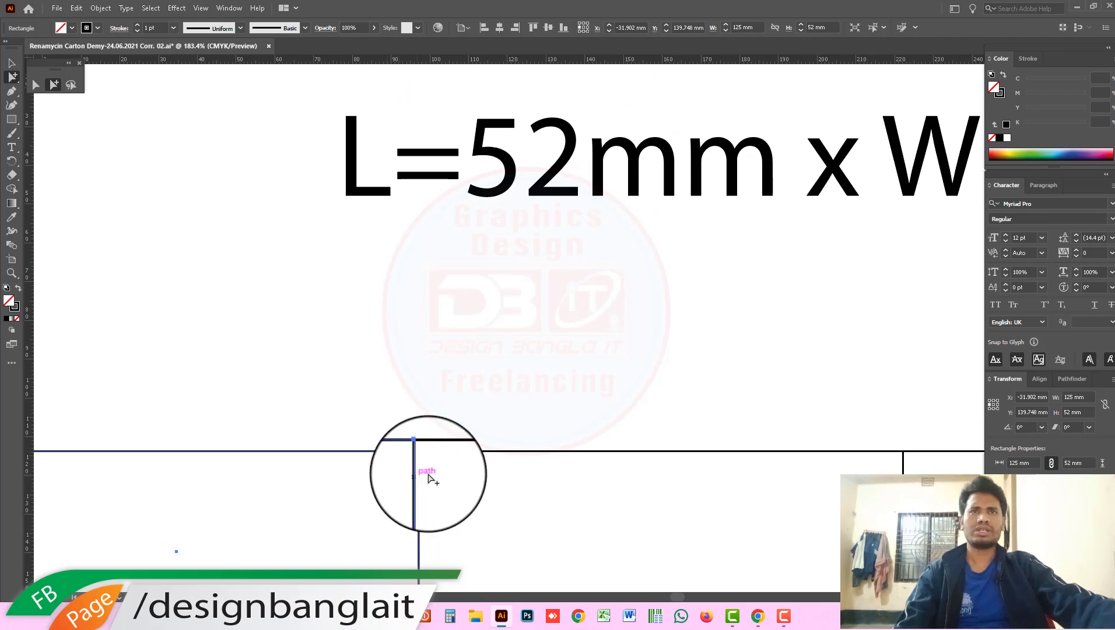
left_click(458, 453)
scroll(524, 472, "down", 3, "alt")
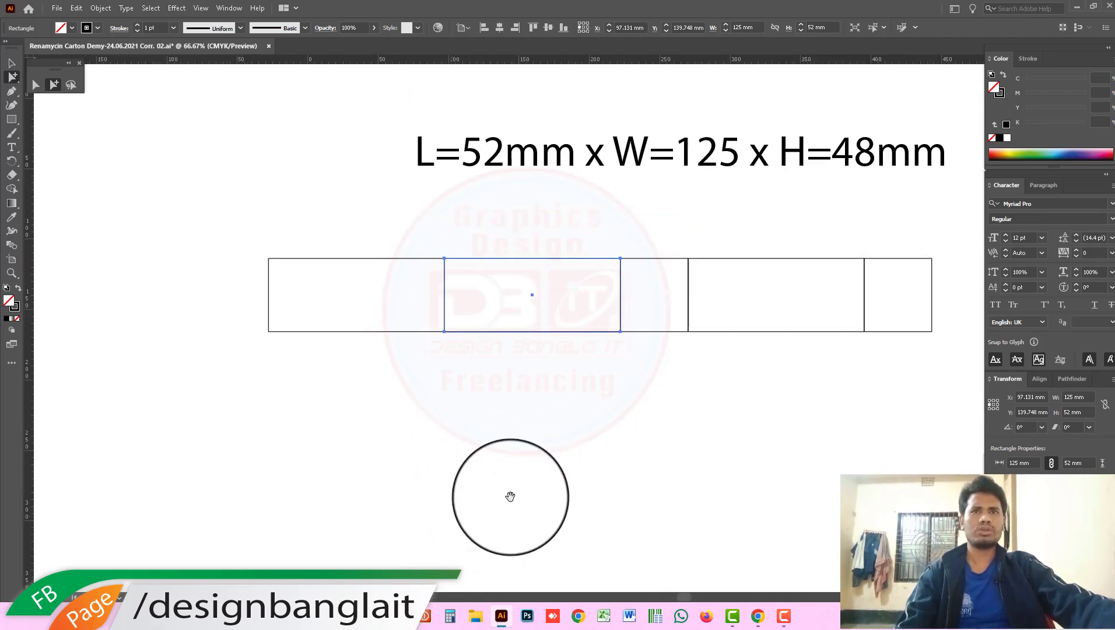
Set the reference point to right-centre and the leftmost copied panel's width to 8 mm to form the glue flap.
left_click(997, 404)
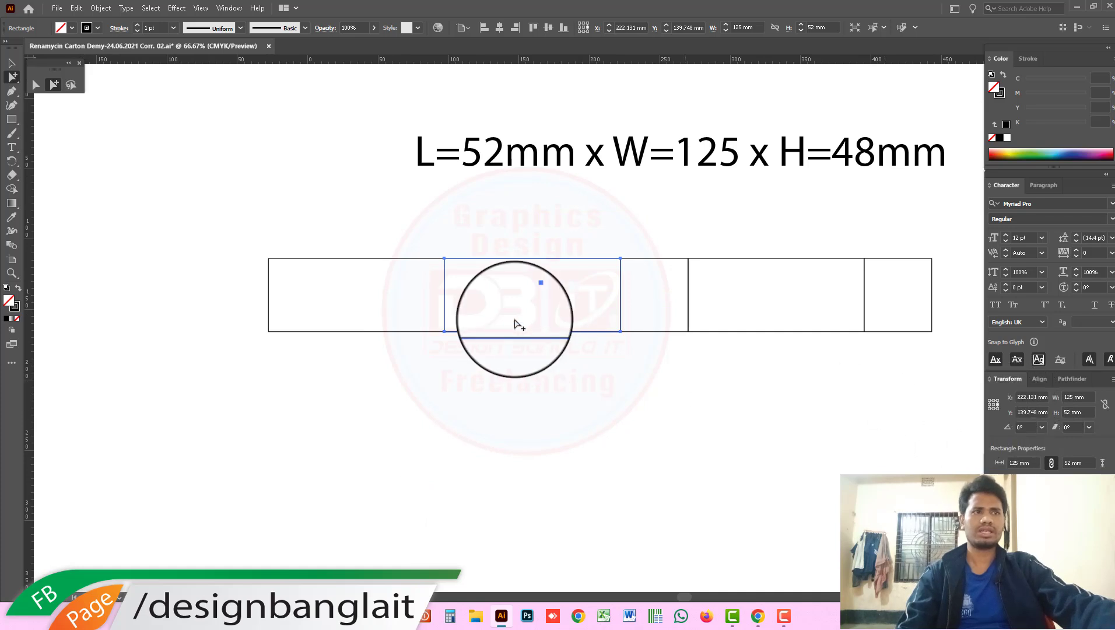
left_click(1067, 405)
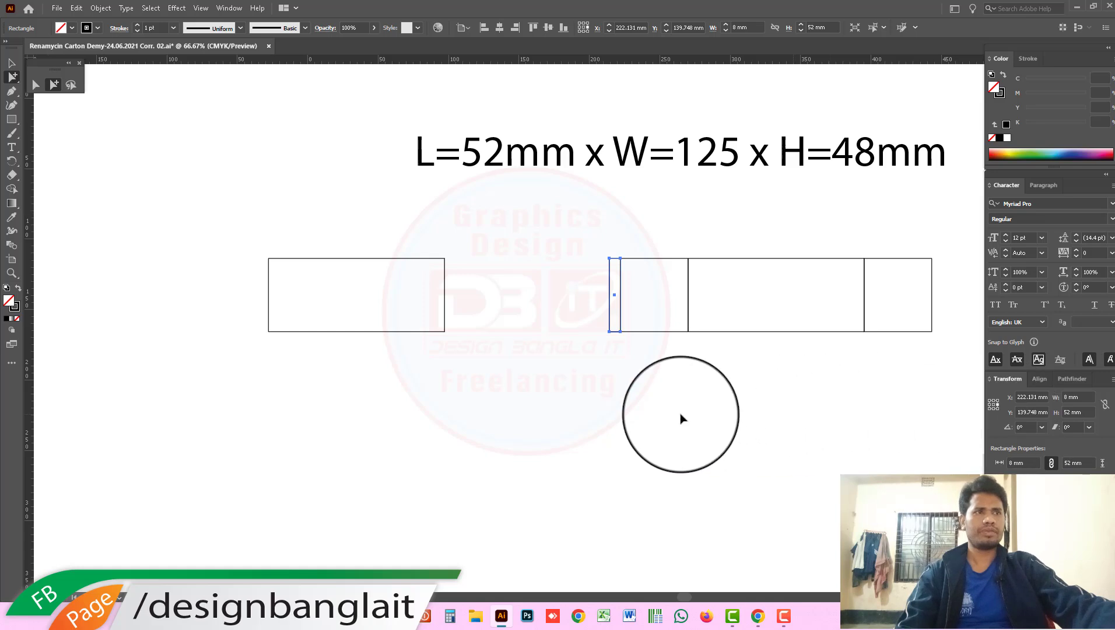
key("ctrl+z")
left_click(396, 292)
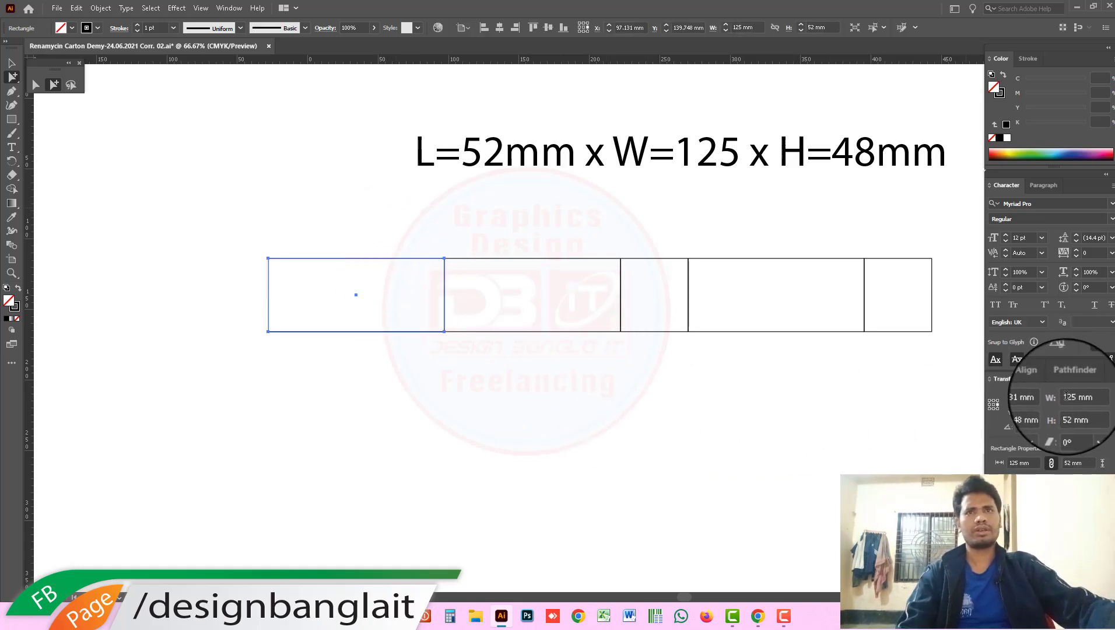
left_click(1067, 396)
type("8")
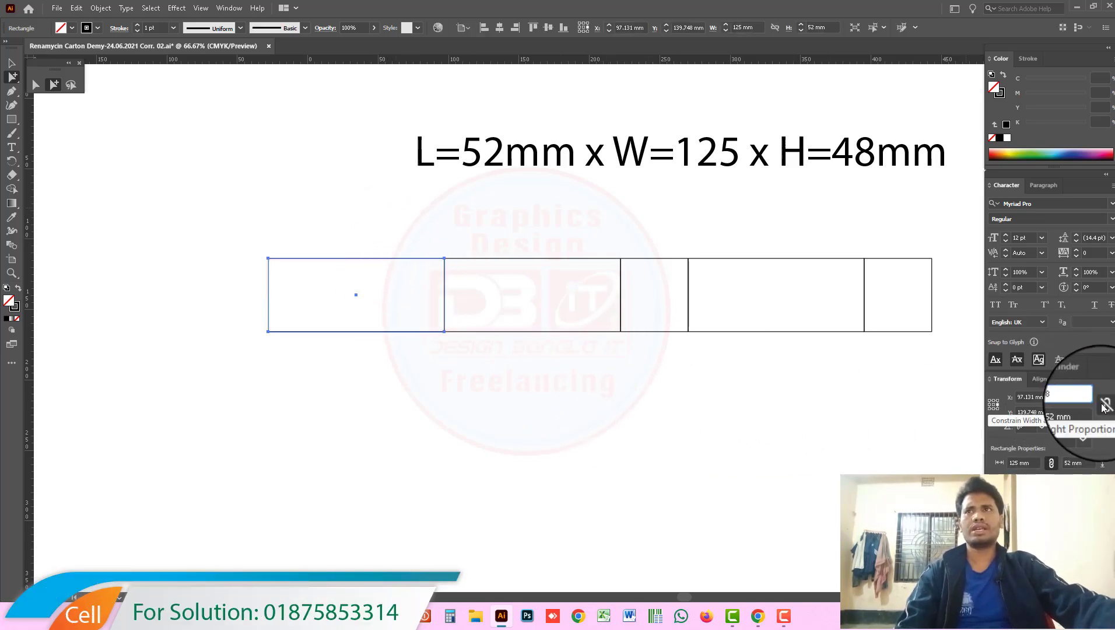
left_click(802, 438)
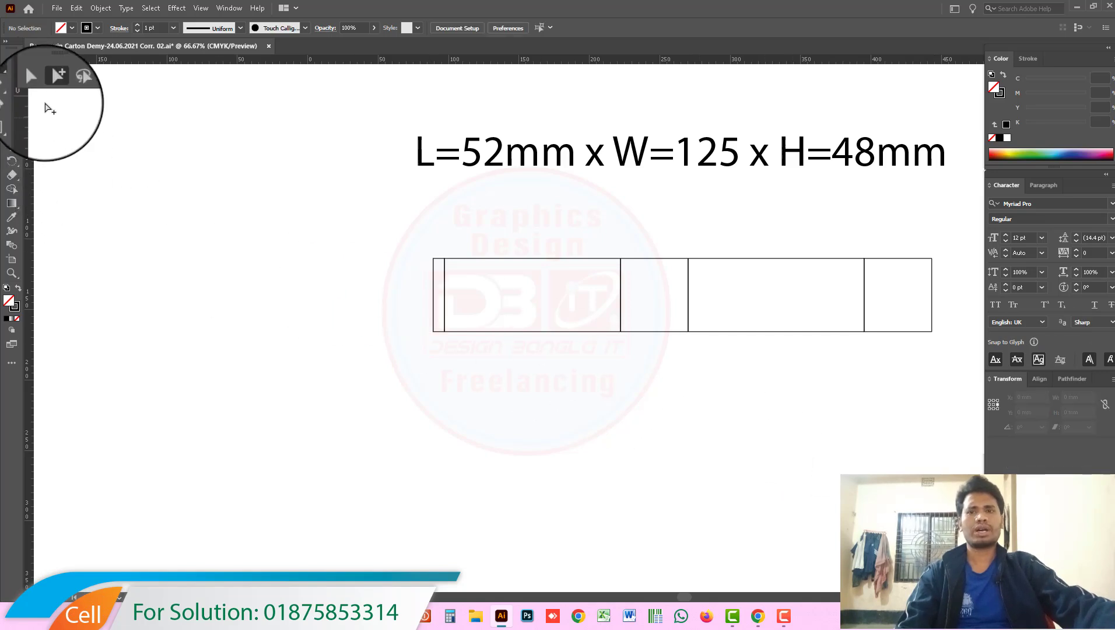
Set the keyboard increment to 4 mm in the general preferences.
left_click(36, 85)
left_click_drag(170, 190, 426, 269)
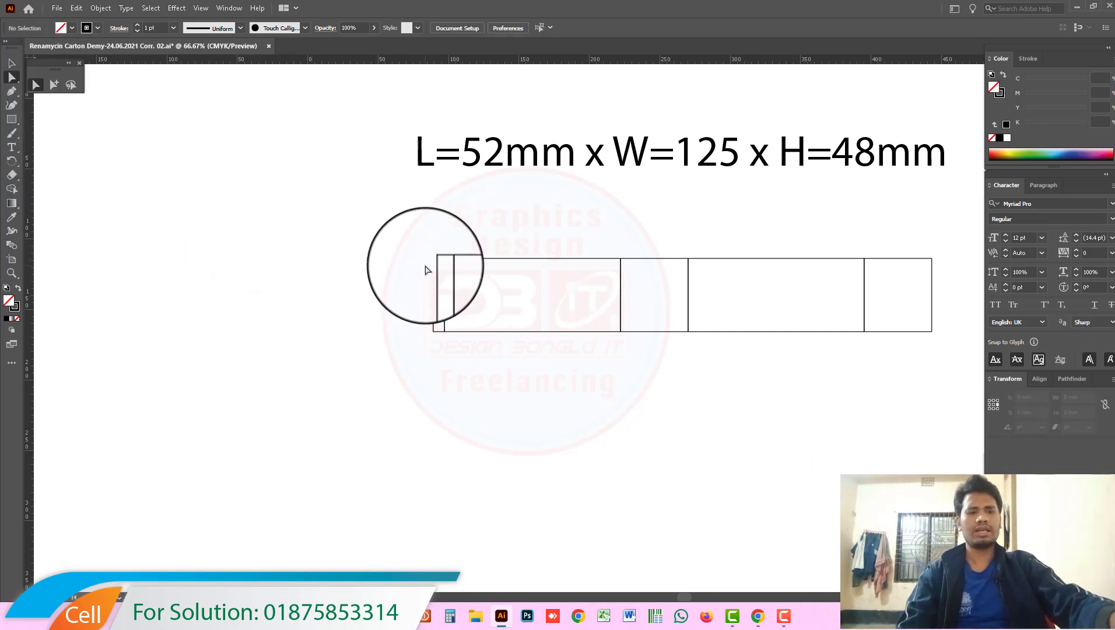
key("ctrl+k")
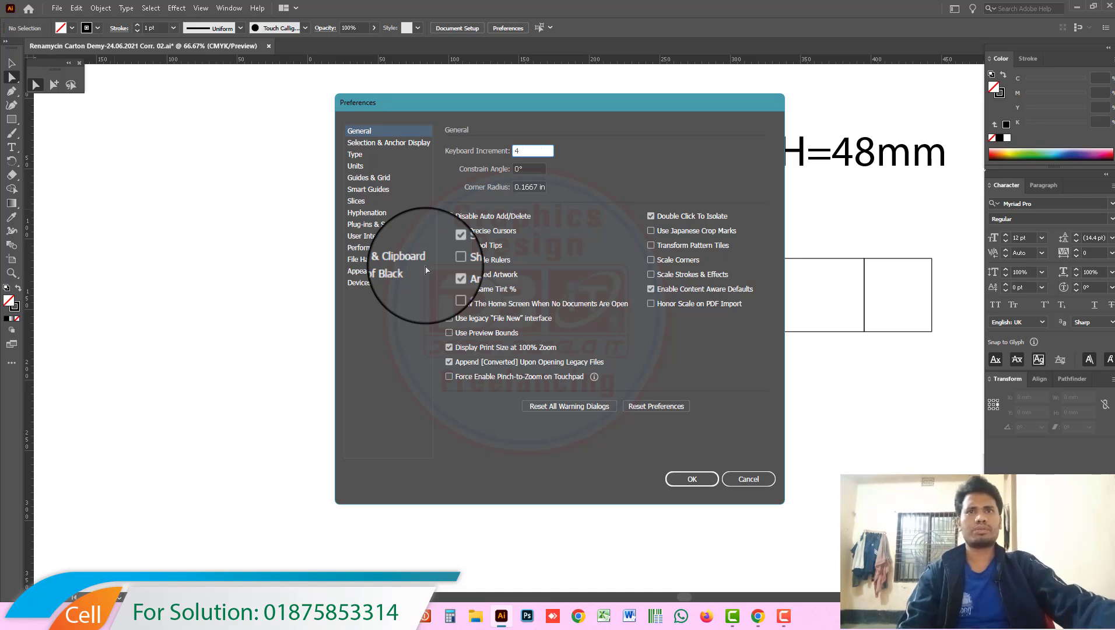
key("Return")
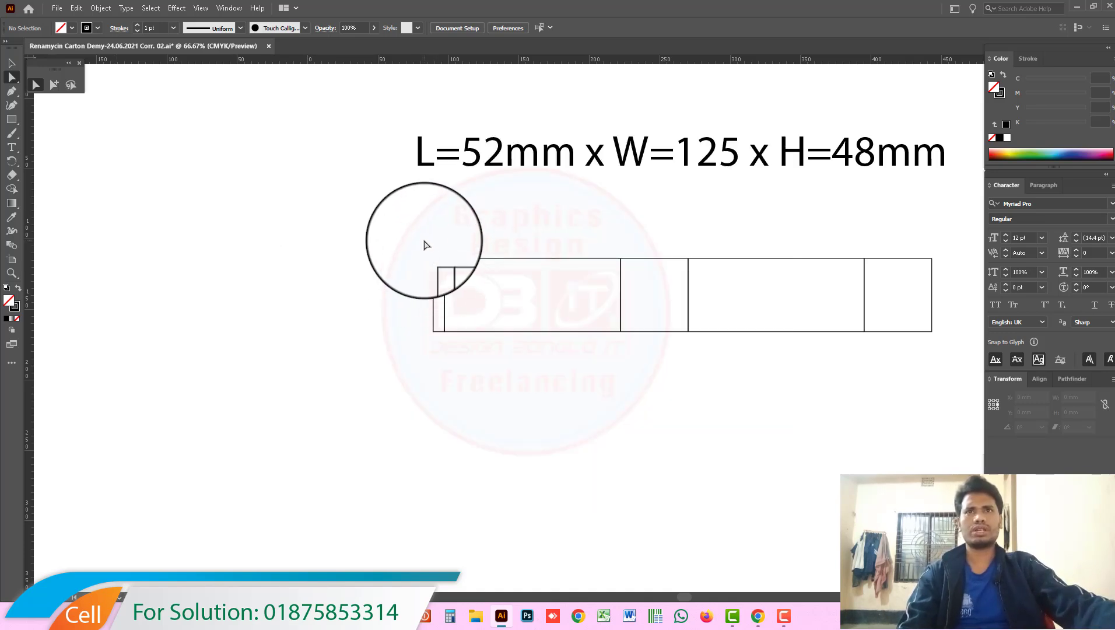
Taper the glue flap by moving its outer top corner down 4 mm and its outer bottom corner up 4 mm.
left_click_drag(425, 241, 443, 272)
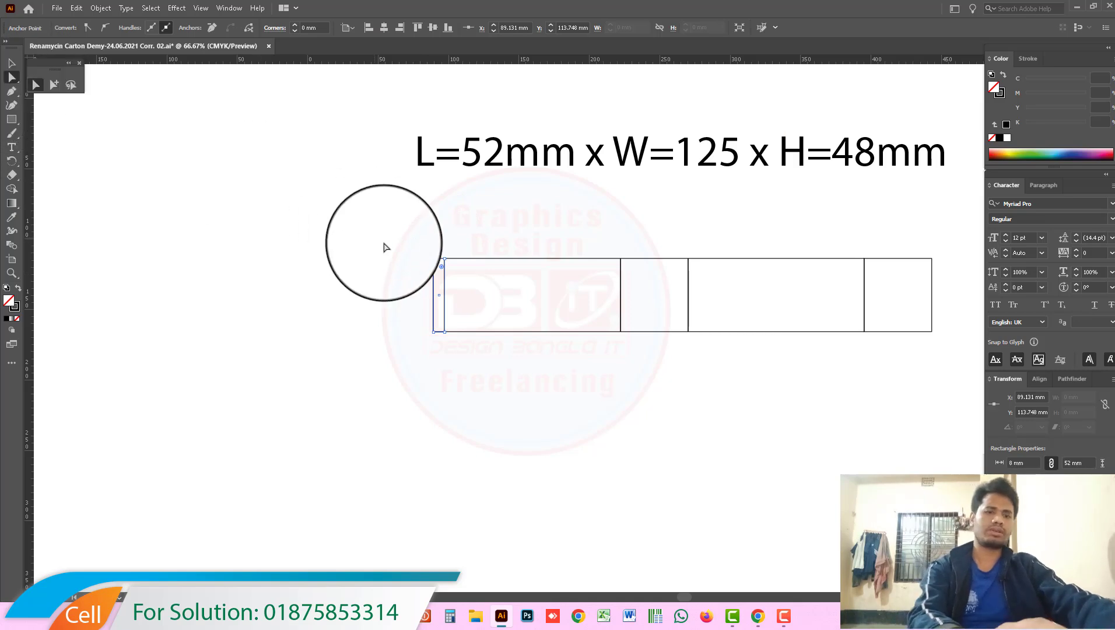
left_click_drag(416, 231, 441, 267)
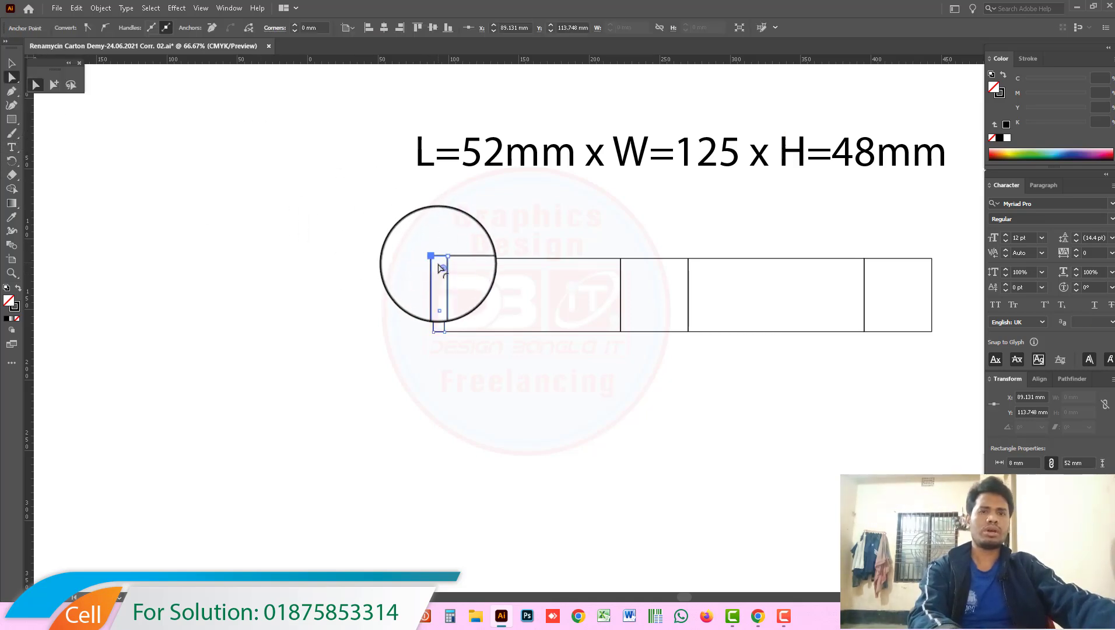
key("Down")
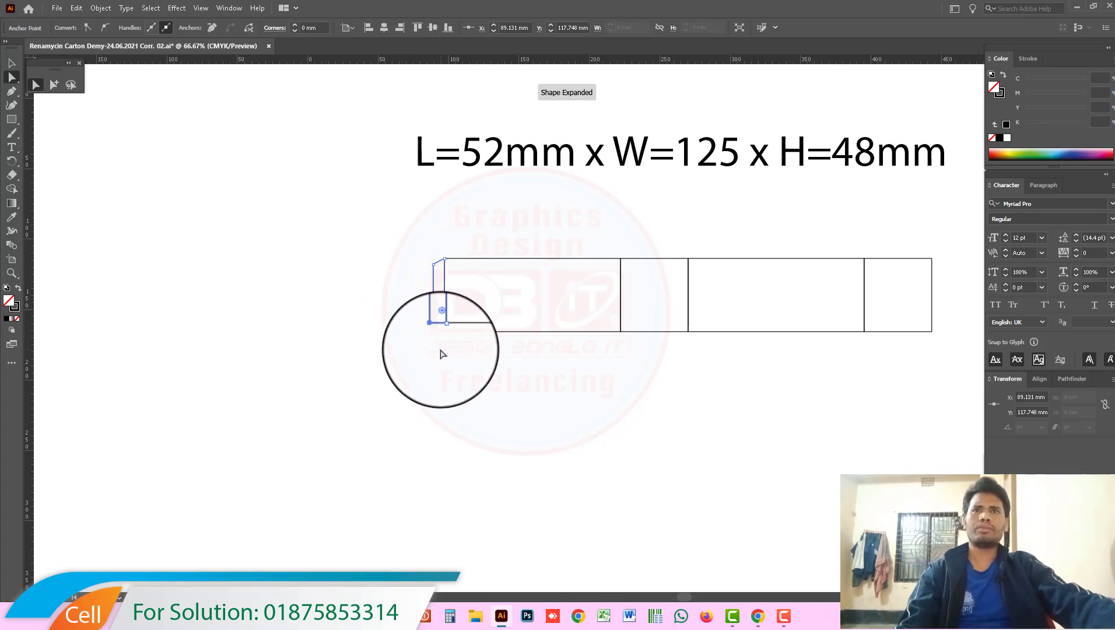
left_click(373, 286)
Examine how the top panel and closing flaps attach to the front panel in the existing carton layout.
left_click(54, 85)
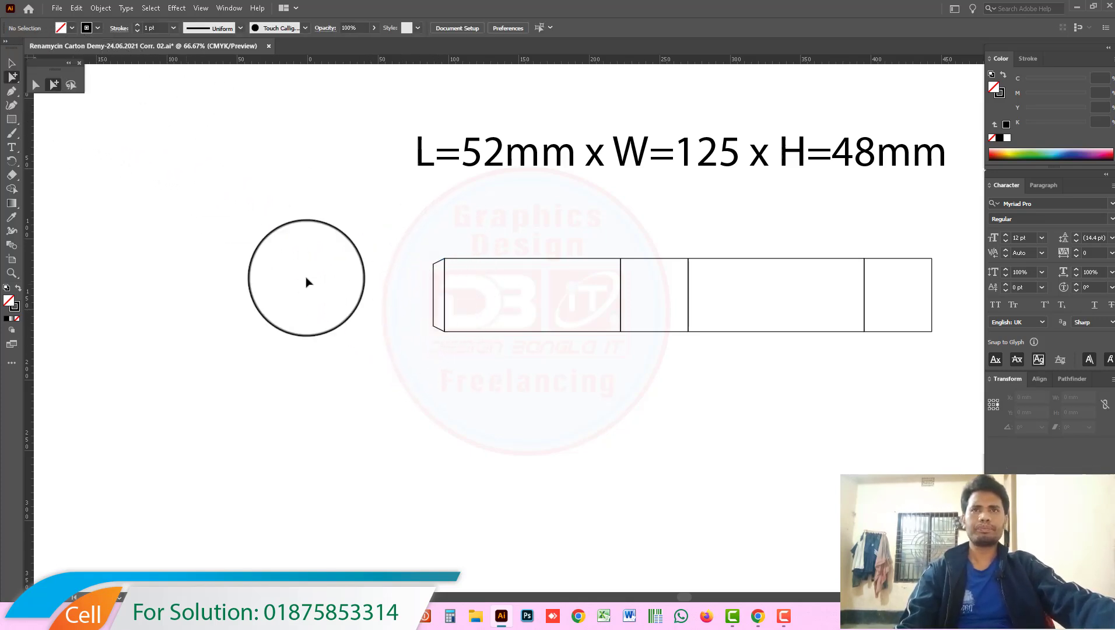
left_click_drag(569, 366, 438, 379)
scroll(438, 379, "right", 4)
scroll(429, 391, "up", 1)
left_click(484, 350, "ctrl+alt")
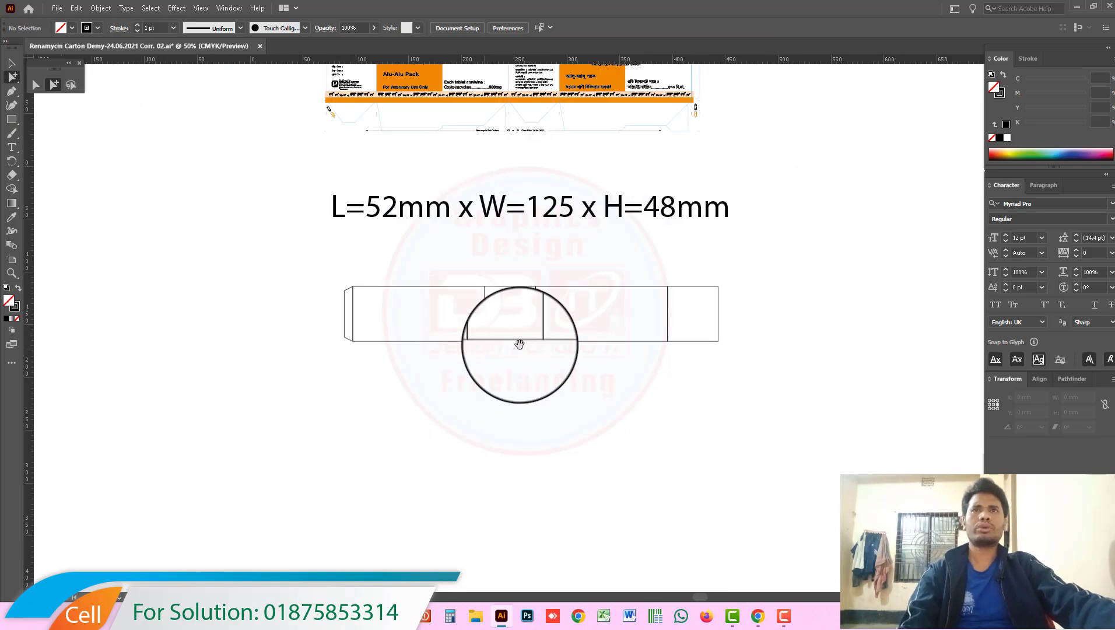
left_click_drag(594, 329, 599, 376)
scroll(599, 375, "up", 5)
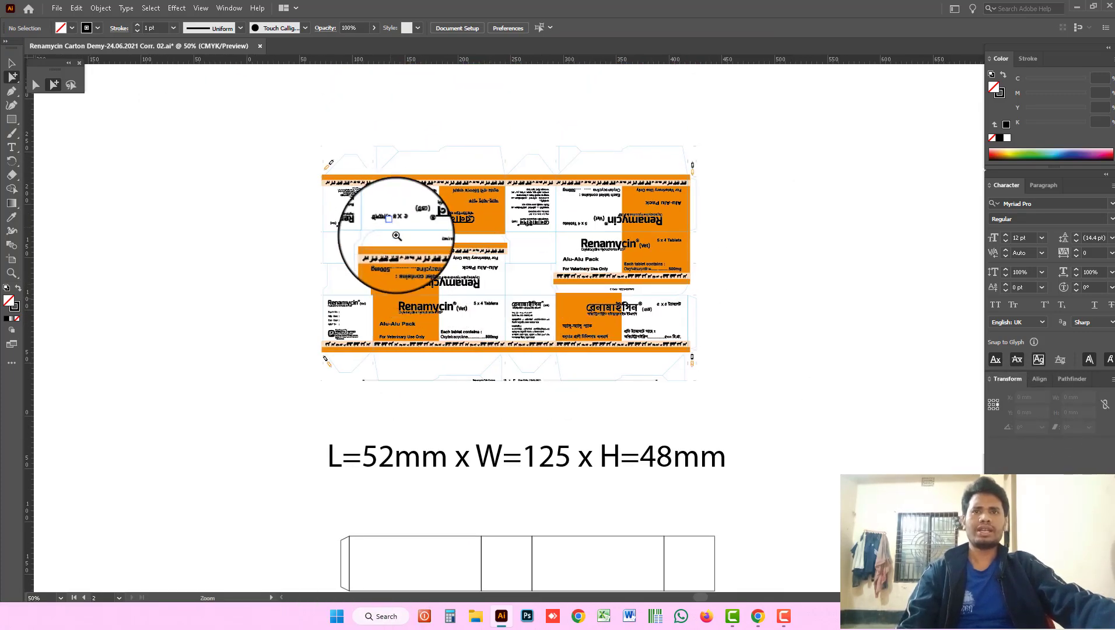
left_click(519, 318)
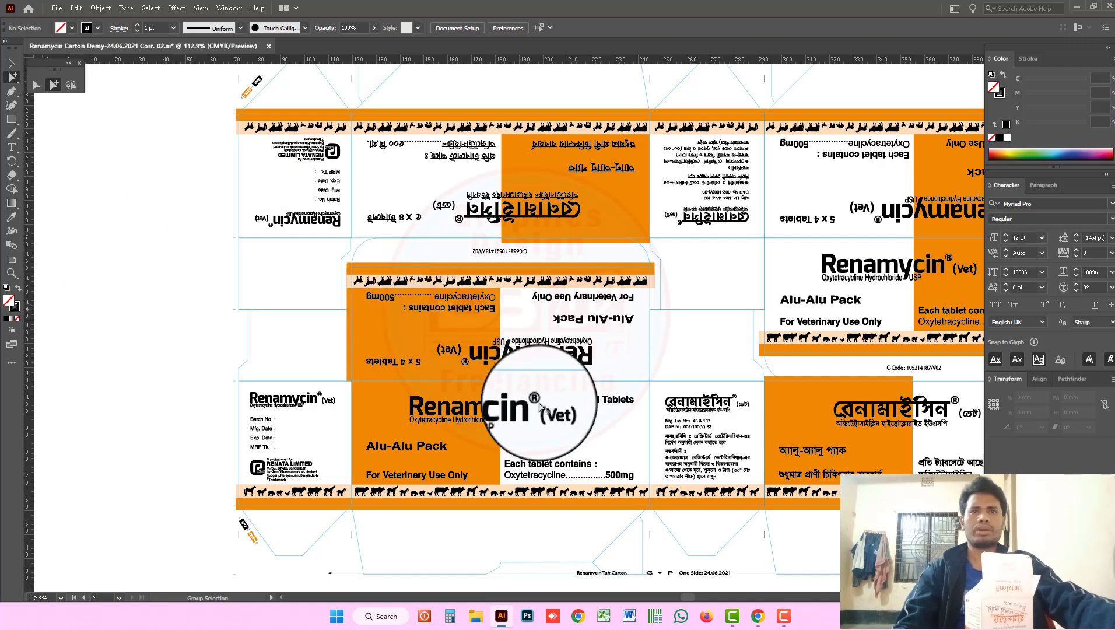
left_click(559, 364, "ctrl+alt")
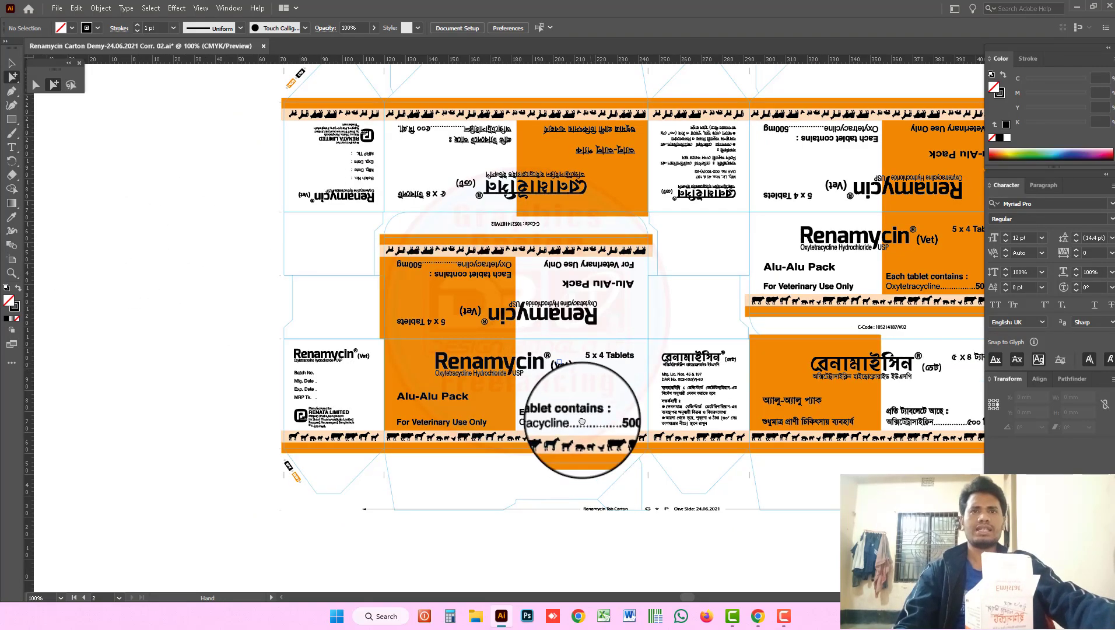
Duplicate the first 125 mm panel directly above itself so the copy's bottom edge meets the original's top edge.
left_click_drag(588, 506, 523, 378)
left_click(523, 379, "ctrl+alt")
left_click_drag(561, 479, 483, 302)
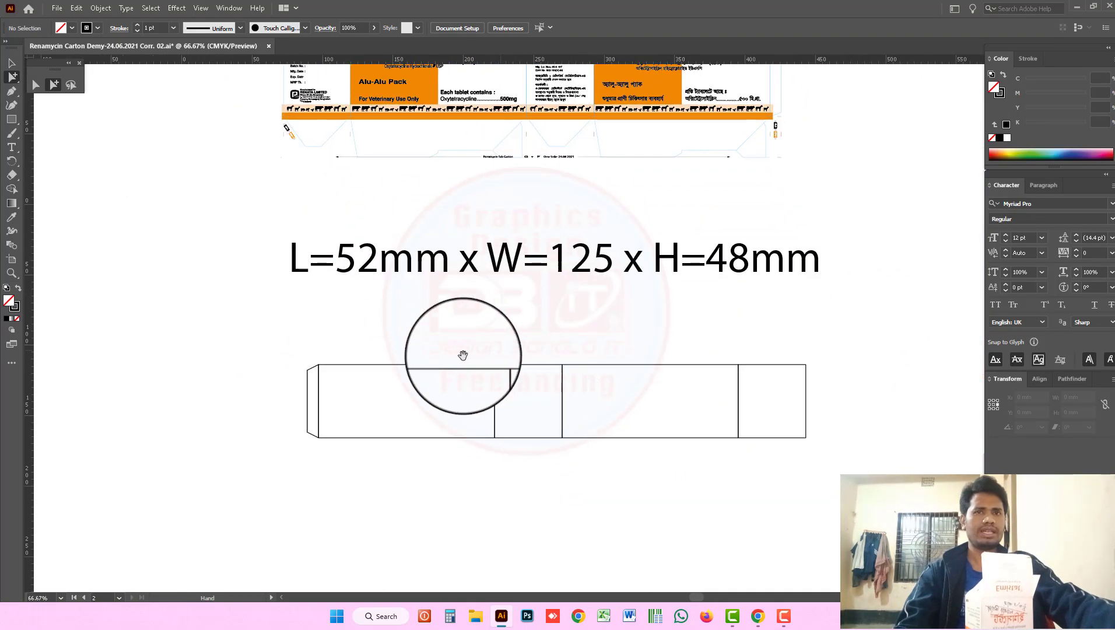
left_click_drag(442, 390, 442, 389)
left_click_drag(543, 383, 533, 347)
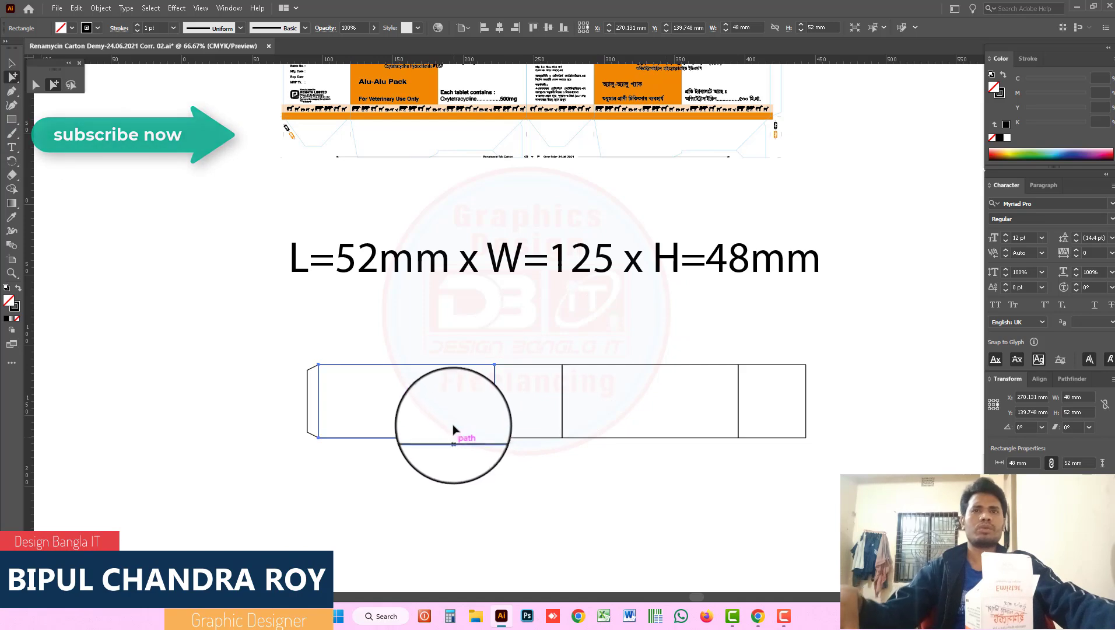
left_click_drag(454, 438, 453, 370)
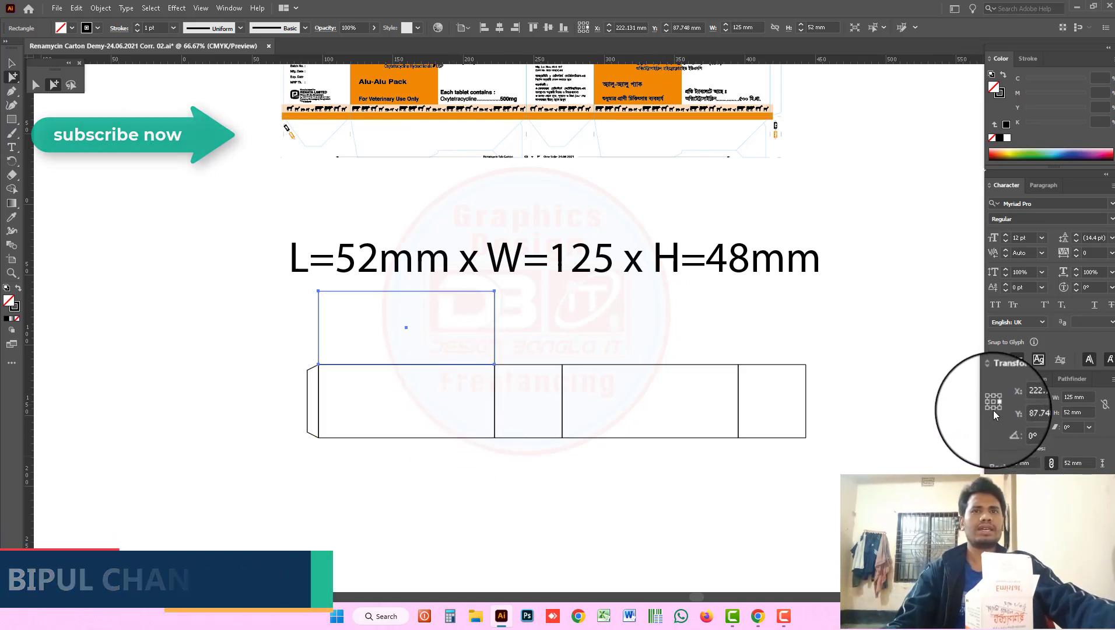
Set the duplicated 125 mm top panel's height to 48 mm, keeping its bottom edge on the front panel.
left_click(994, 407)
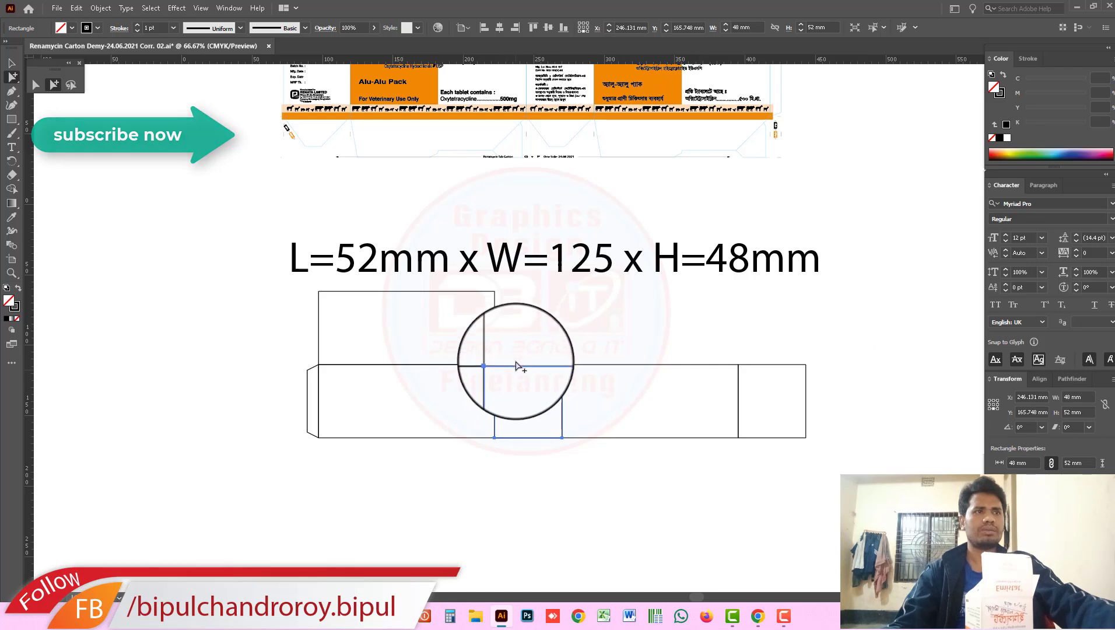
left_click(493, 341)
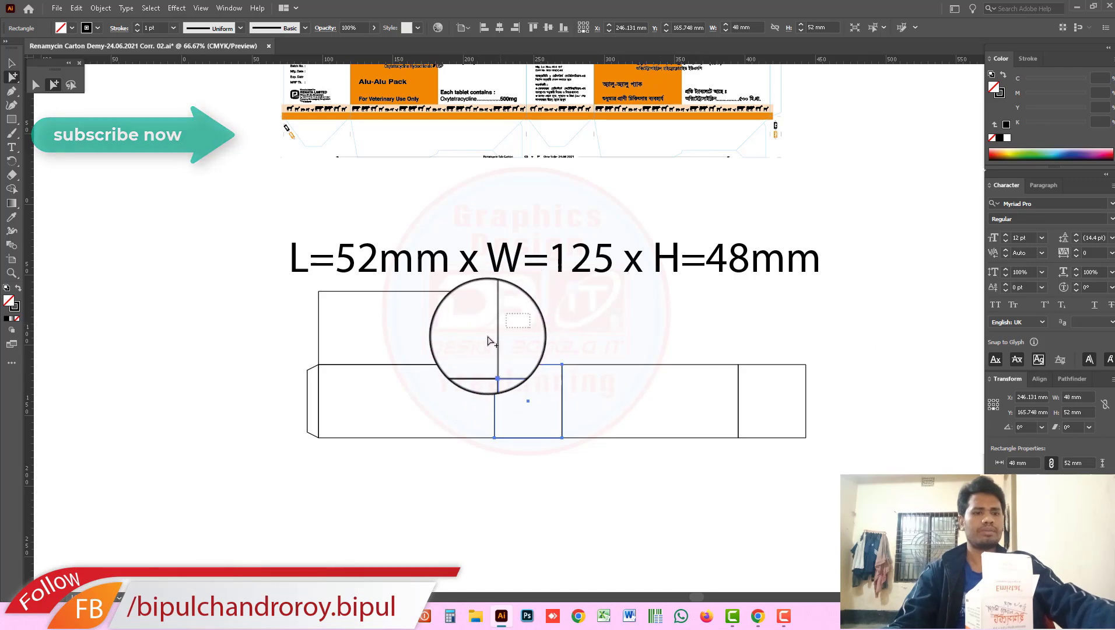
left_click(1073, 411)
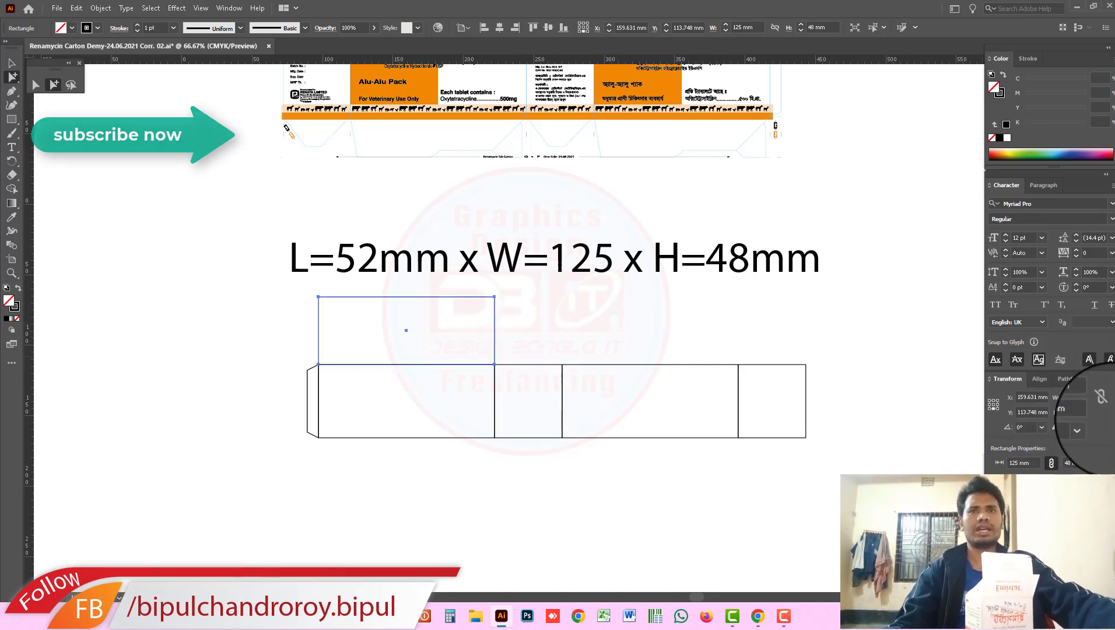
left_click(555, 351)
left_click_drag(506, 315, 482, 340)
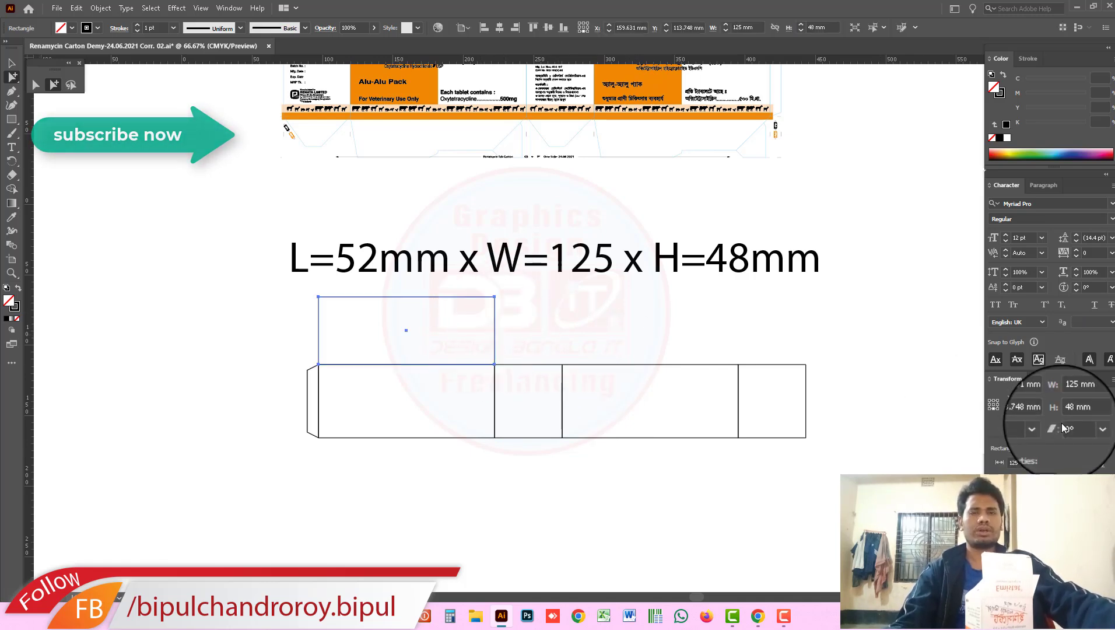
left_click(490, 405)
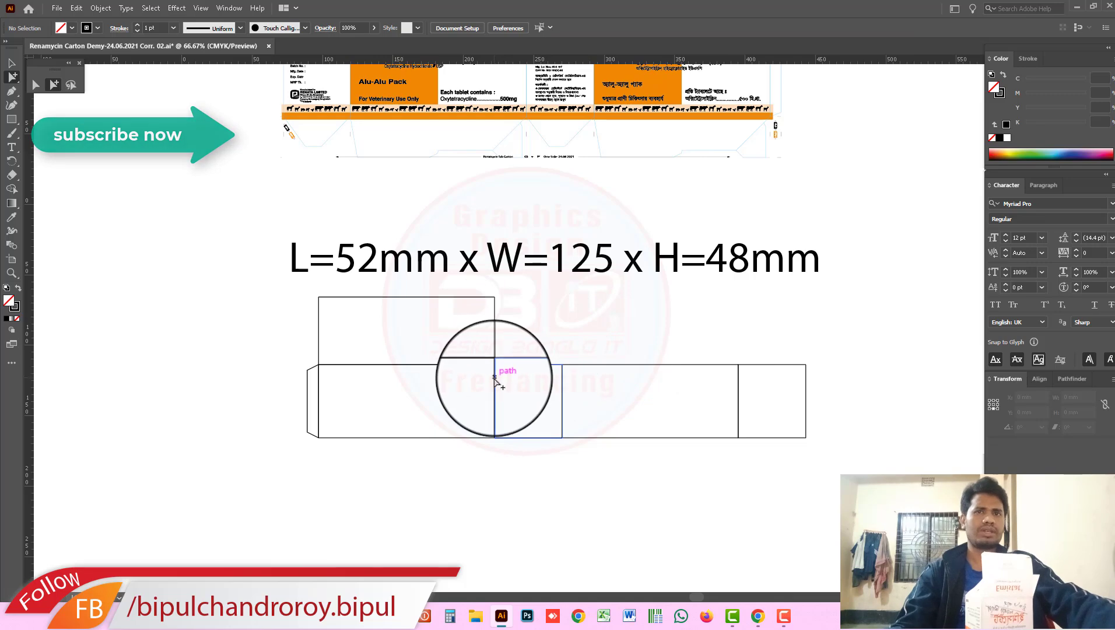
left_click_drag(491, 346, 491, 347)
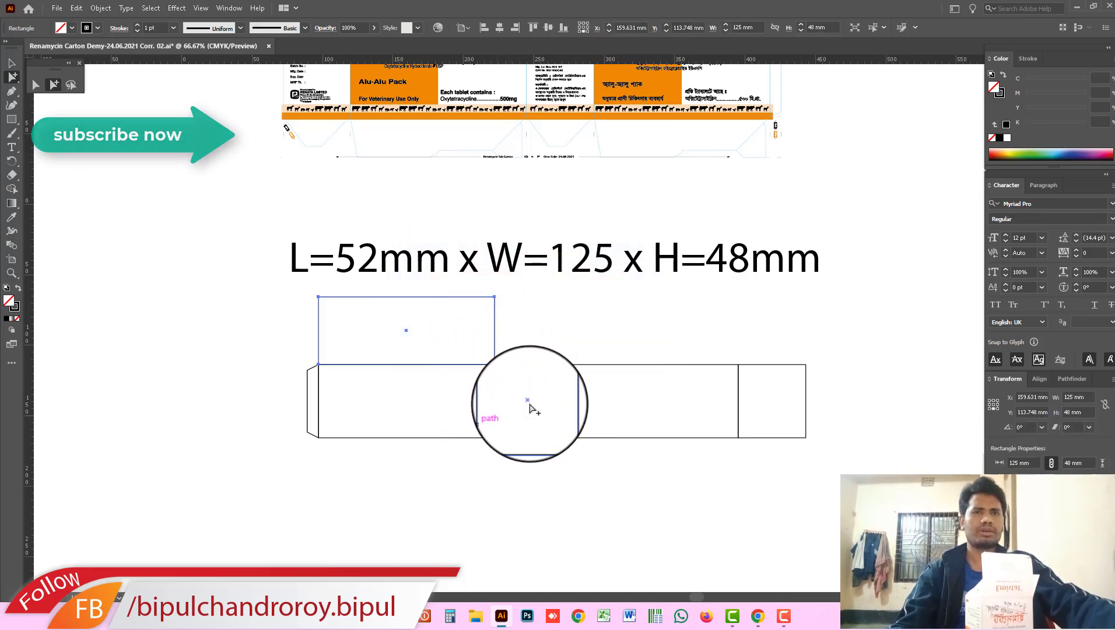
left_click_drag(559, 366, 563, 422)
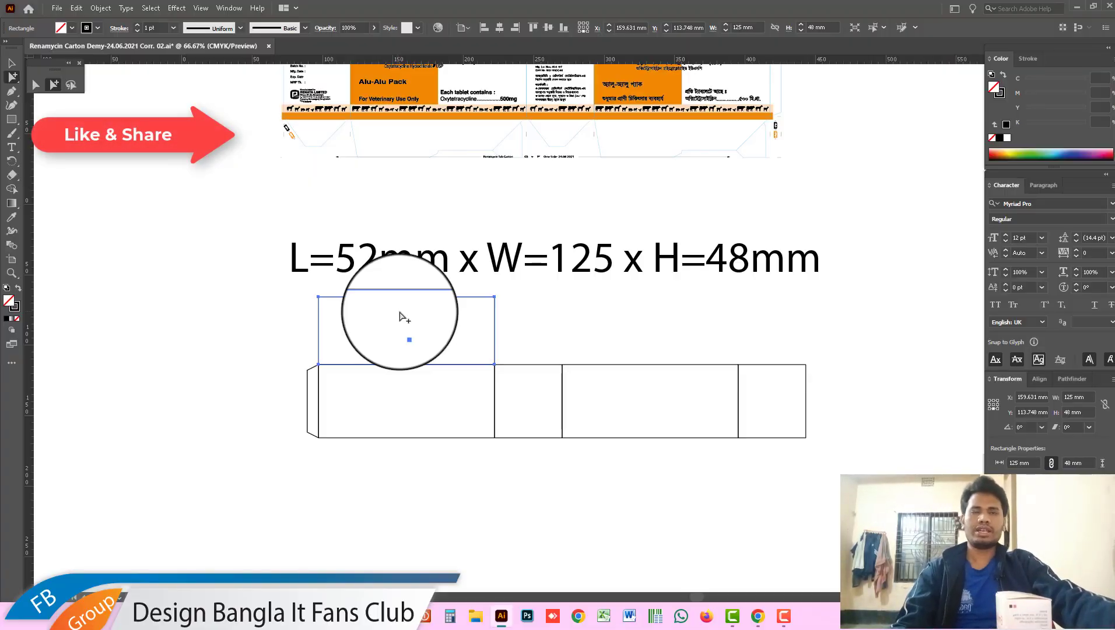
left_click(525, 342)
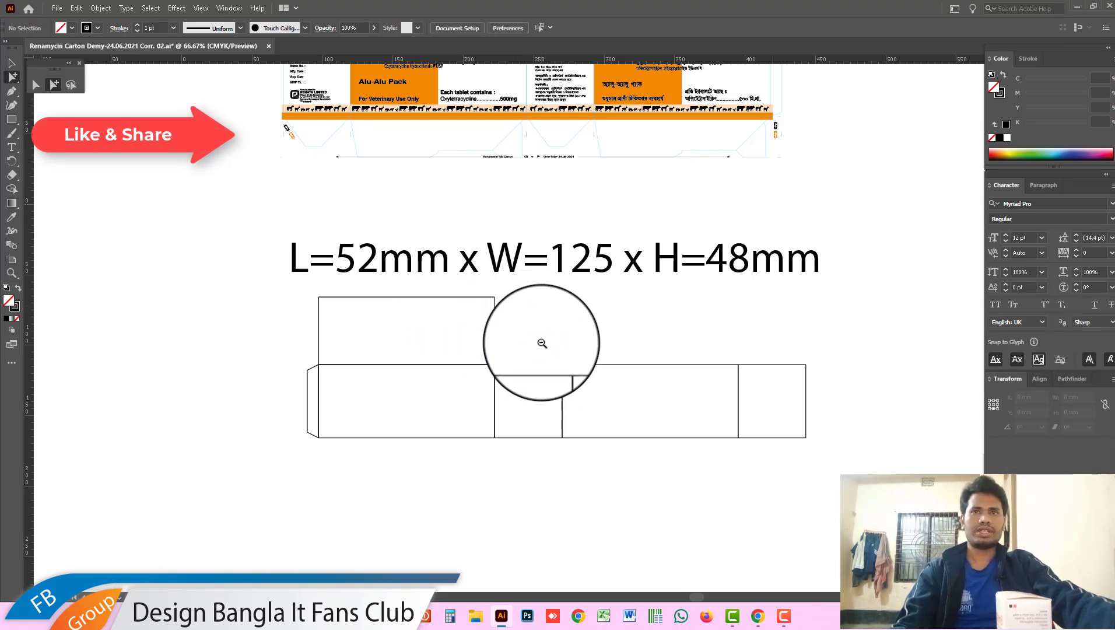
Move the whole die-line down about 33 mm to leave room beneath the dimension text.
key("ctrl+minus")
left_click_drag(817, 429, 388, 315)
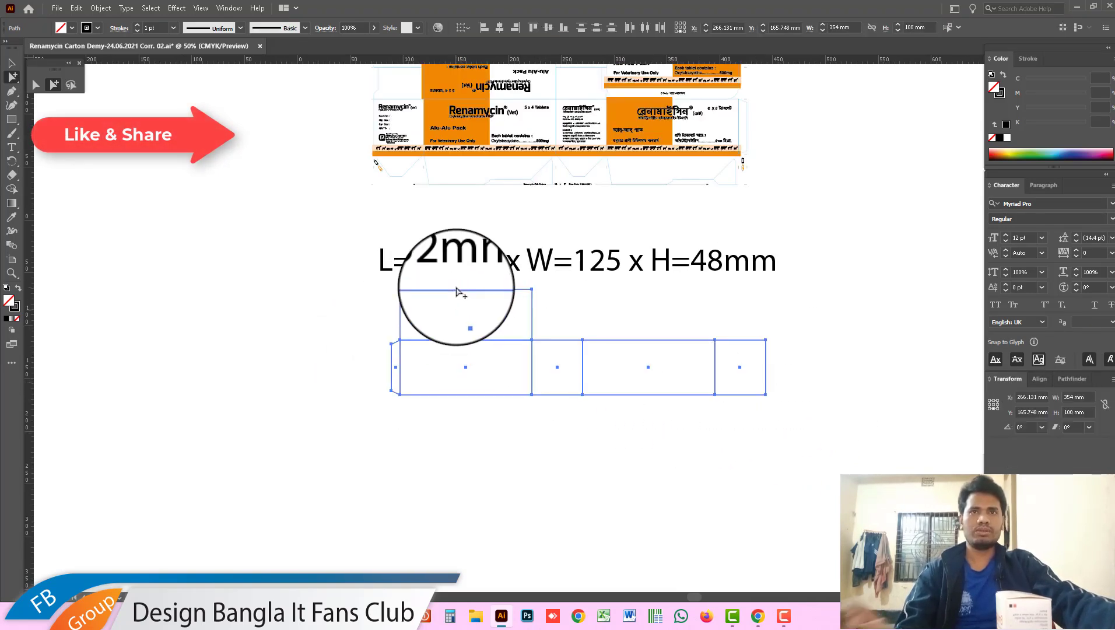
left_click_drag(461, 286, 456, 325)
left_click(620, 324)
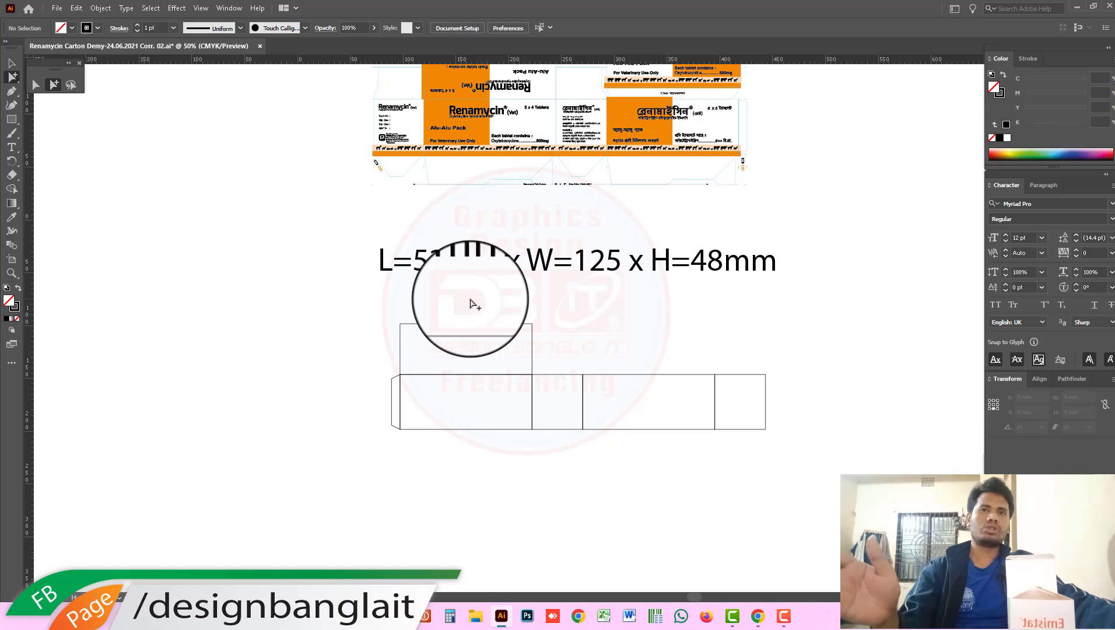
Duplicate the 48 mm high top panel directly above itself and set the copy's height to 12 mm.
left_click(482, 340)
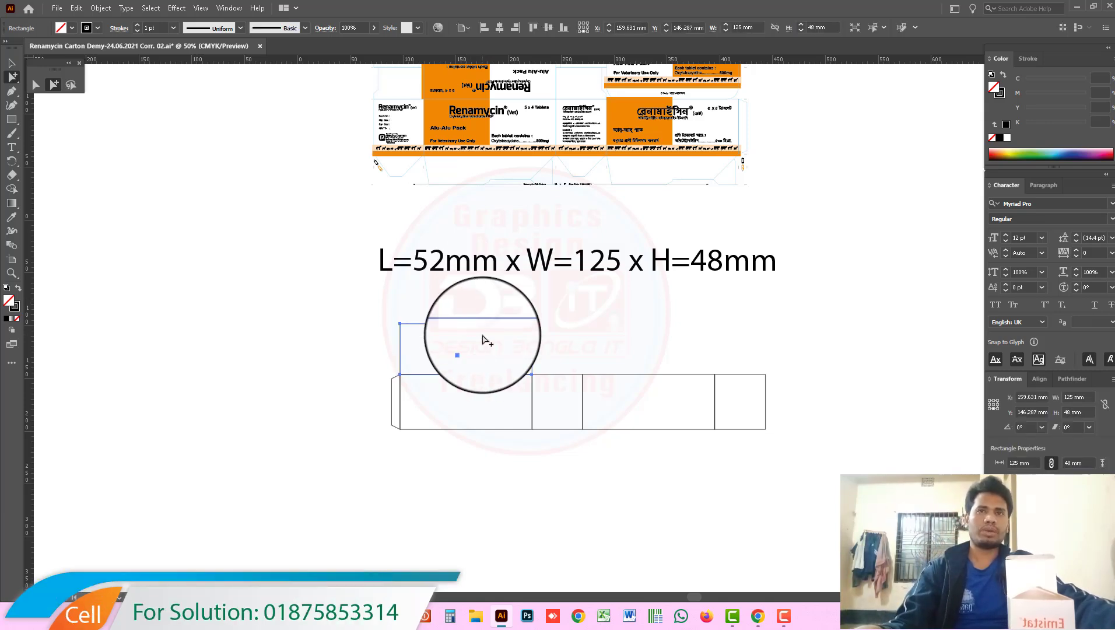
left_click_drag(533, 359, 627, 407)
key("ctrl+space")
left_click(575, 335)
left_click_drag(545, 308, 547, 330)
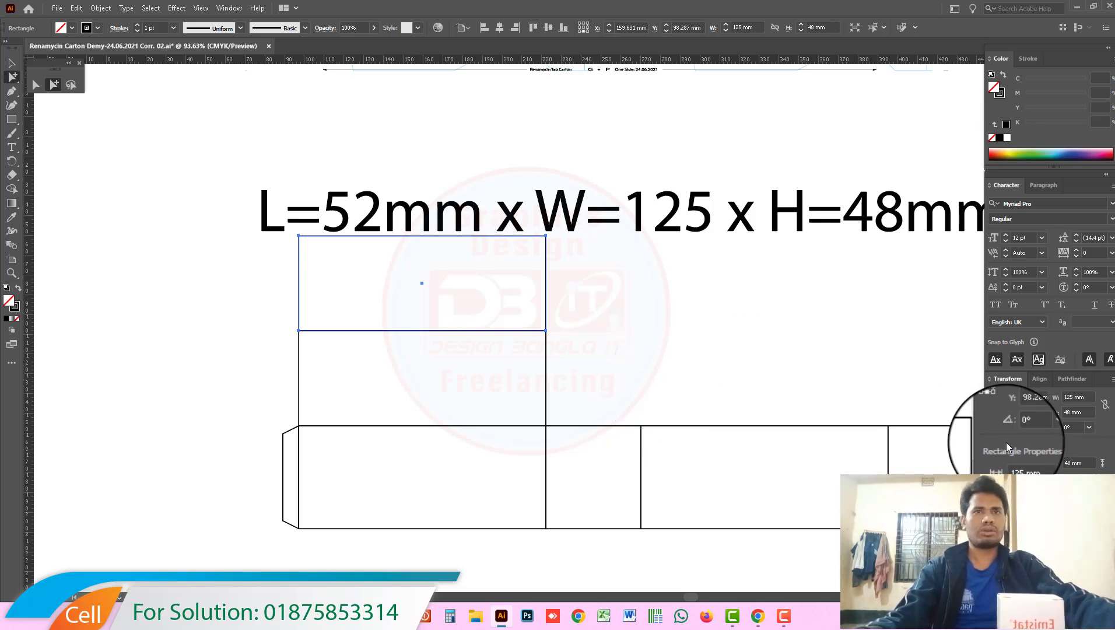
left_click(1060, 412)
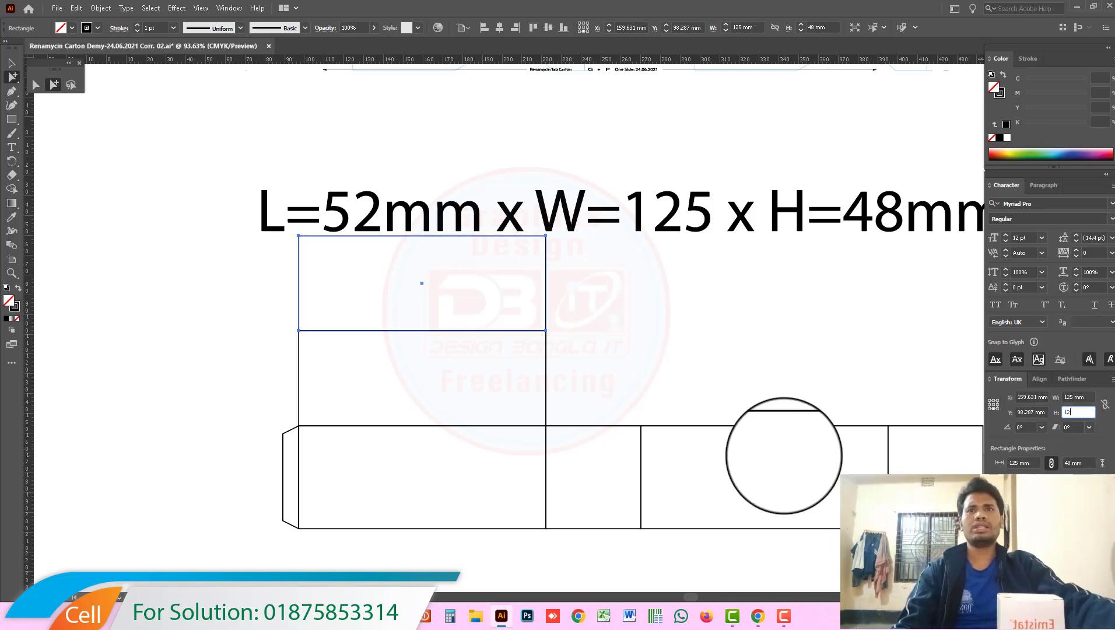
left_click(594, 325)
left_click(638, 408, "ctrl+alt")
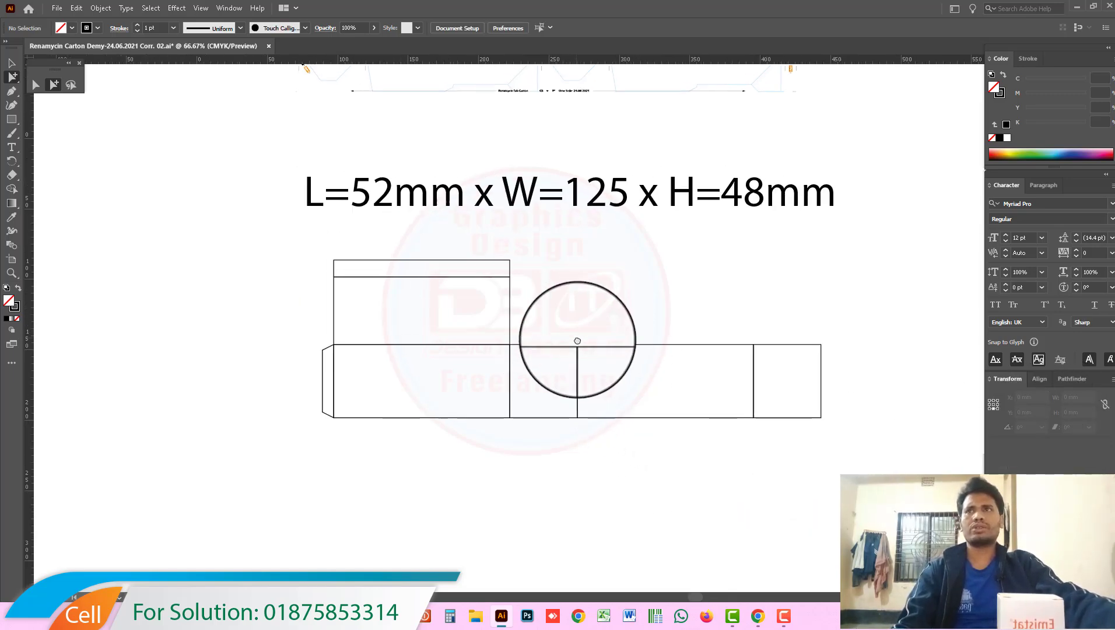
Round the two upper corners of the 12 mm tuck flap.
key("ctrl+minus")
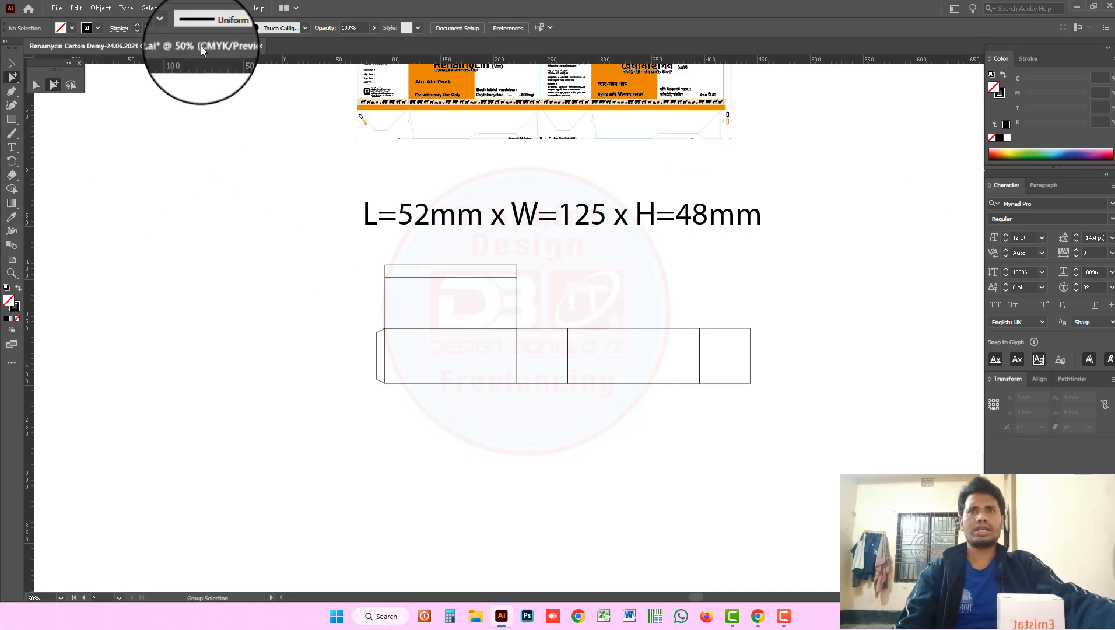
left_click(34, 84)
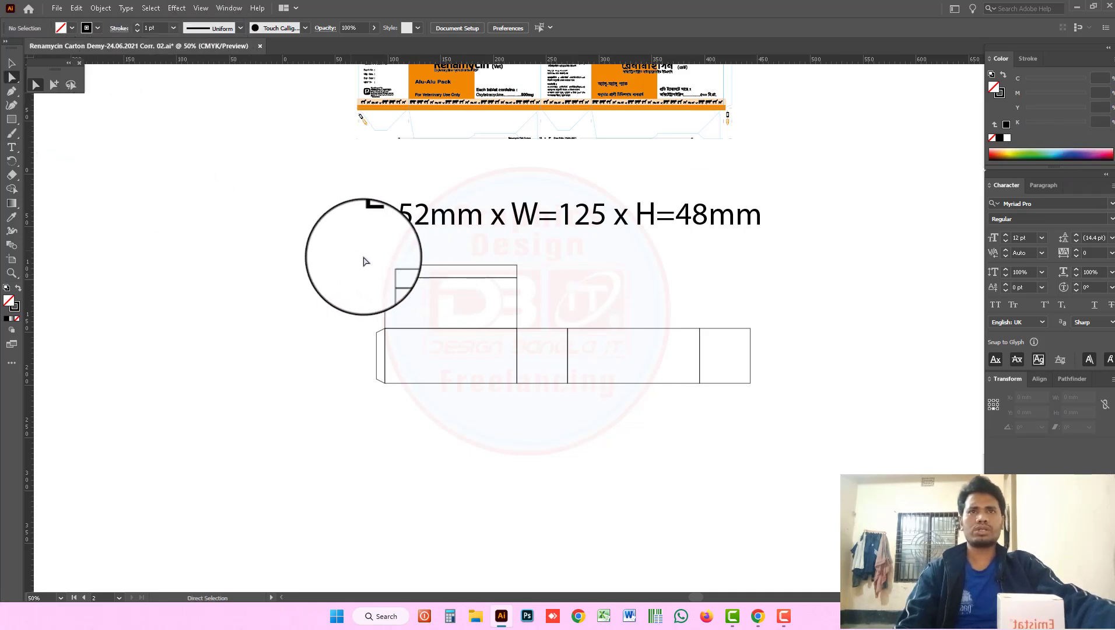
left_click_drag(350, 249, 539, 274)
left_click_drag(509, 273, 506, 281)
left_click(590, 390)
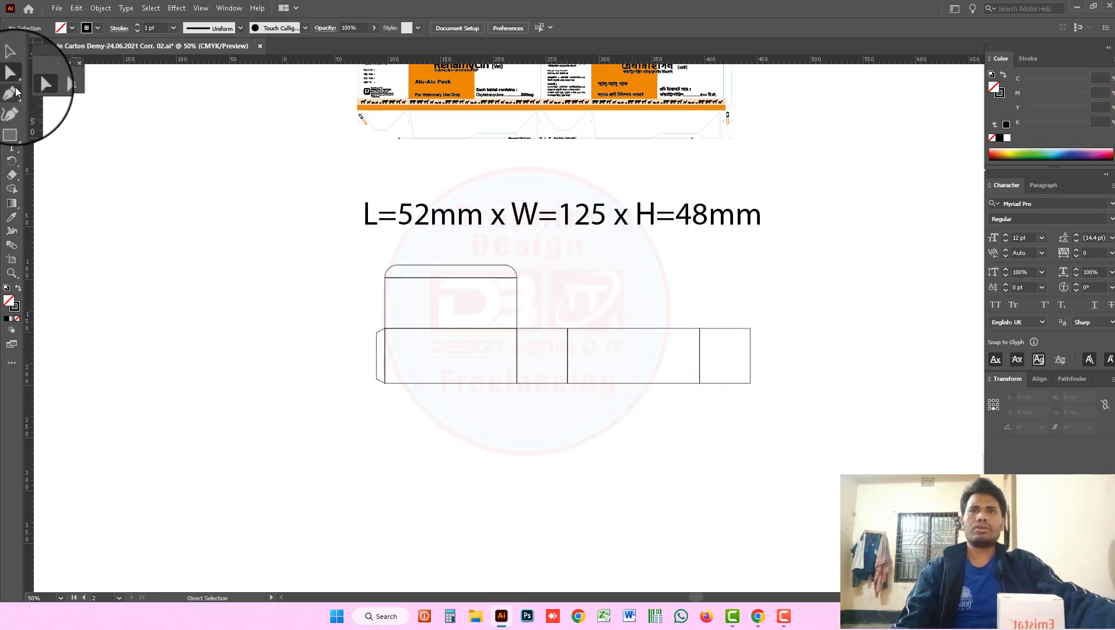
Examine the new top panel and tuck flap alongside the existing carton layout and the adjoining side panel.
left_click(11, 62)
left_click_drag(488, 367, 326, 323)
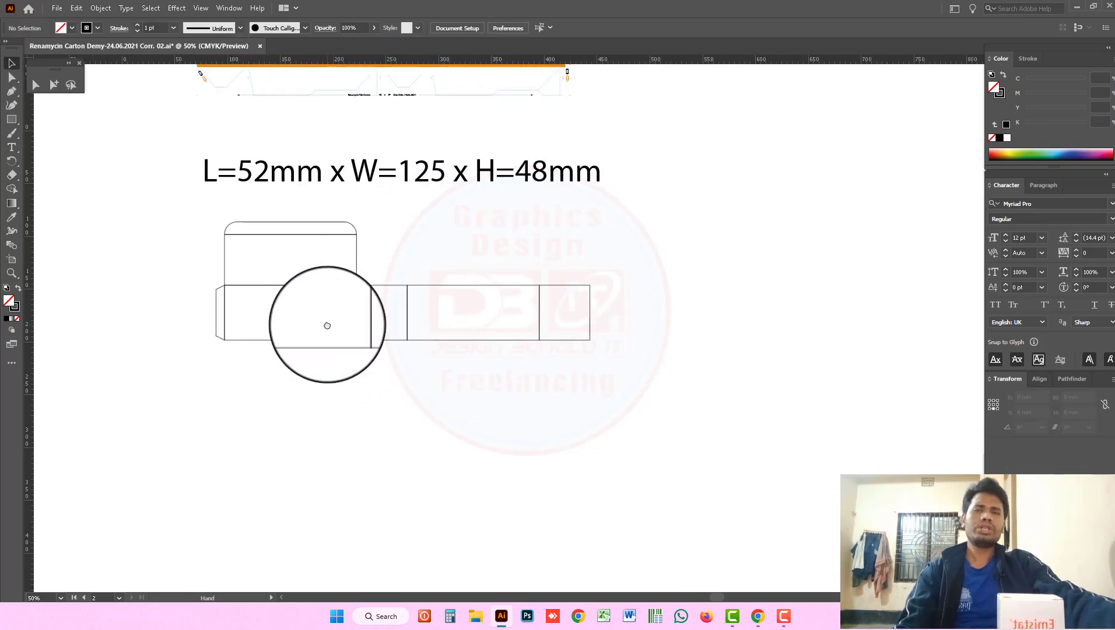
scroll(403, 242, "up", 2)
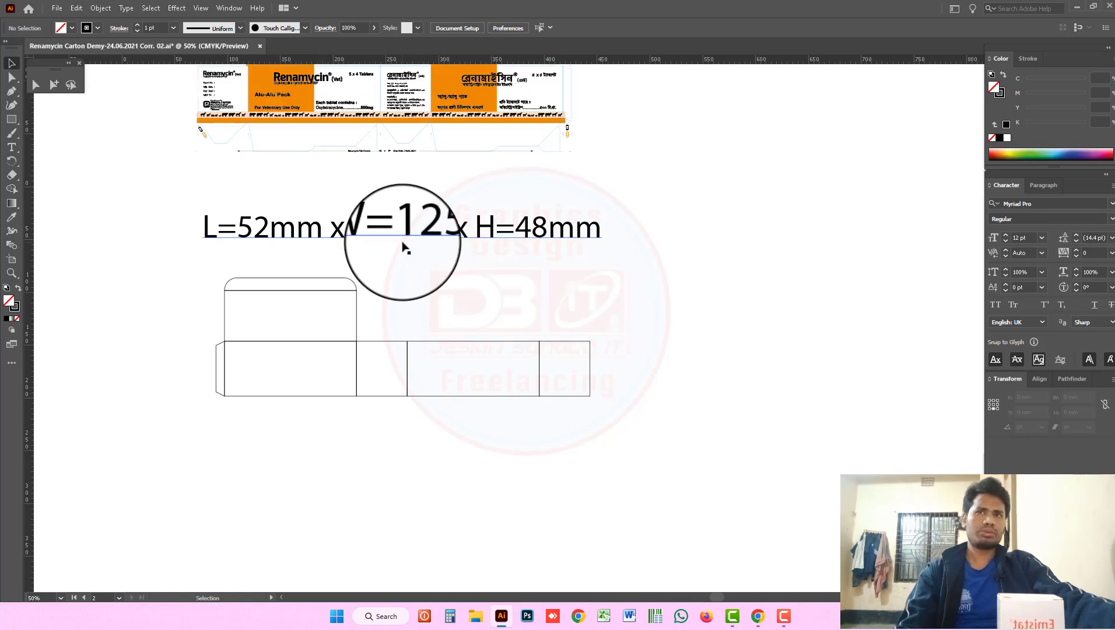
left_click(352, 309)
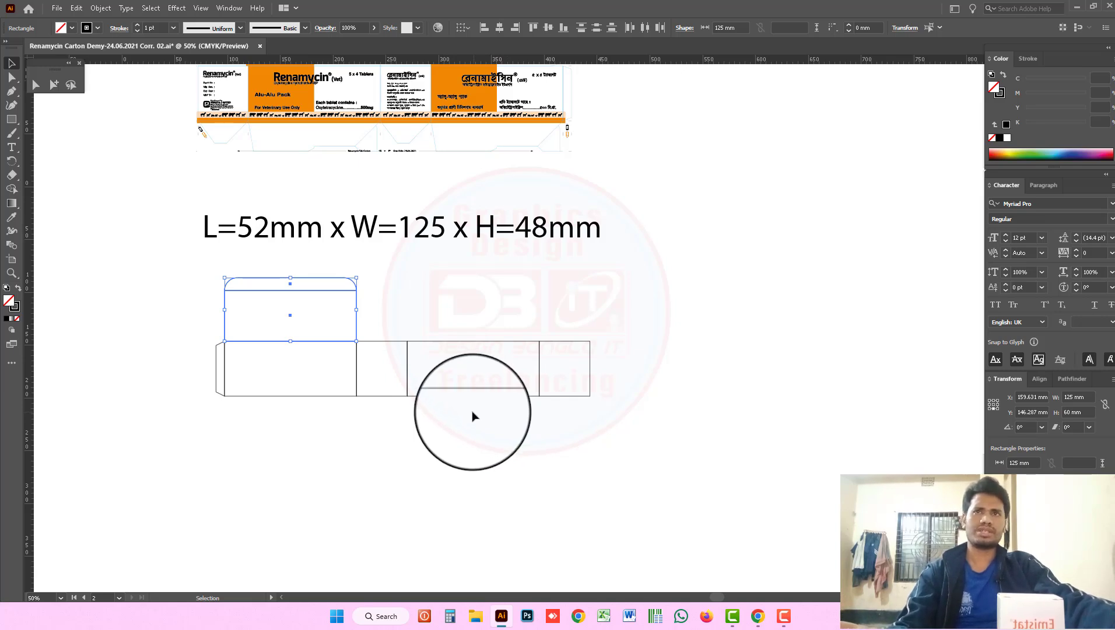
scroll(474, 408, "up", 3)
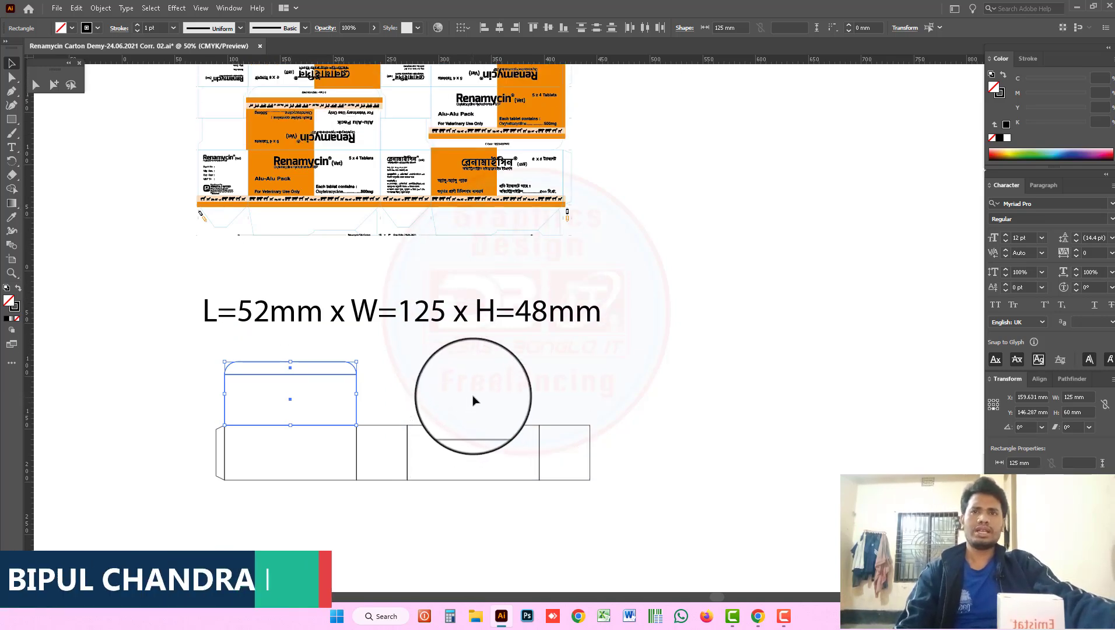
left_click(470, 398)
left_click_drag(414, 391, 431, 394)
left_click_drag(367, 428, 435, 420)
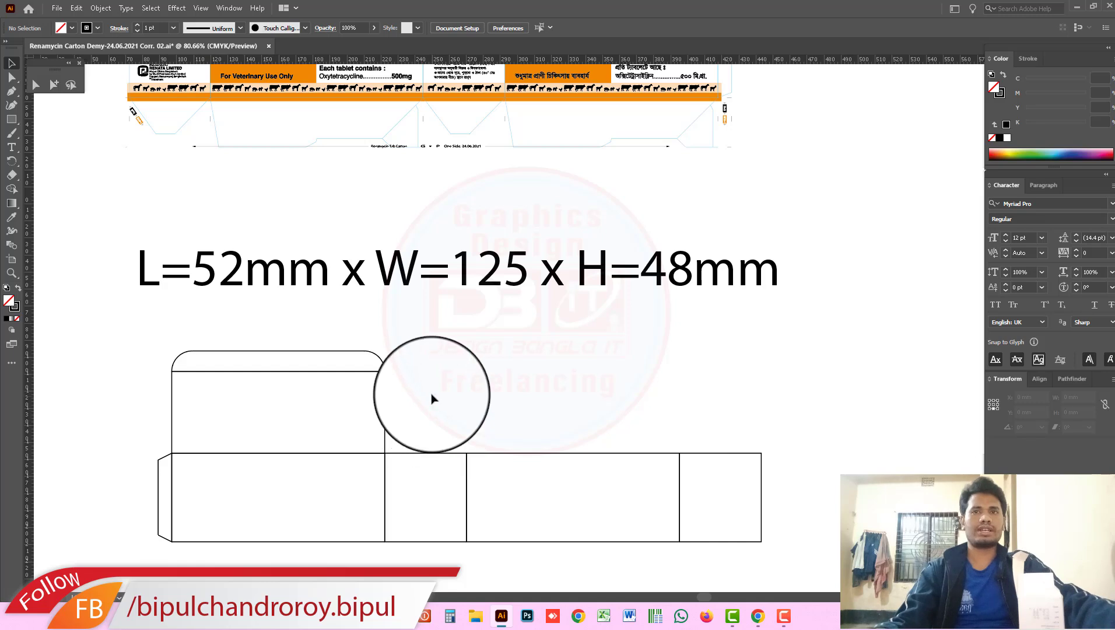
left_click(357, 403)
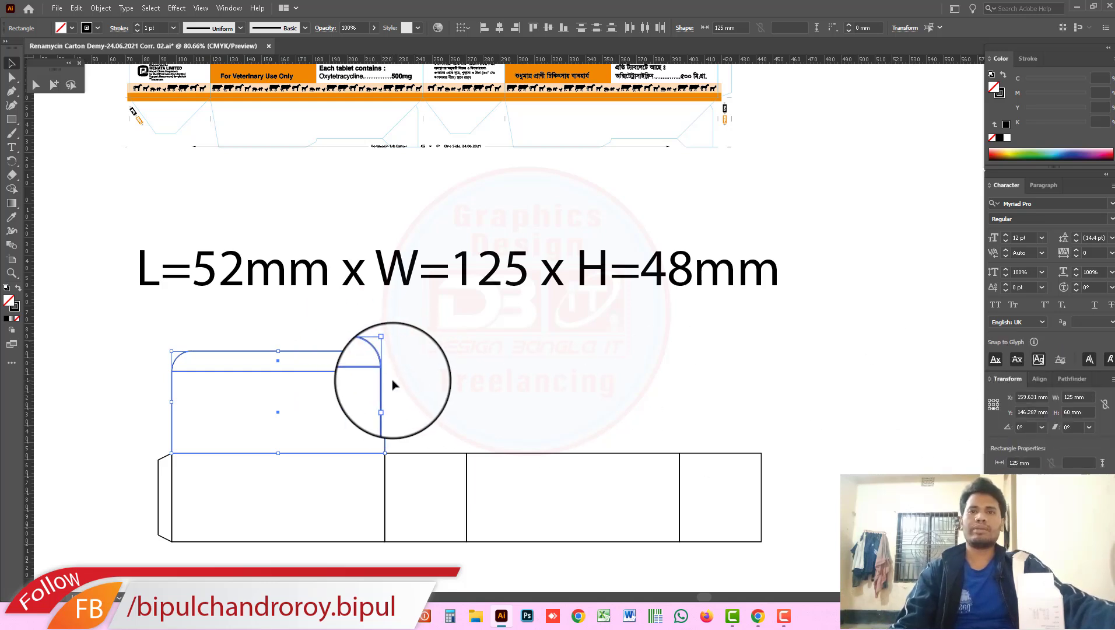
left_click(449, 392)
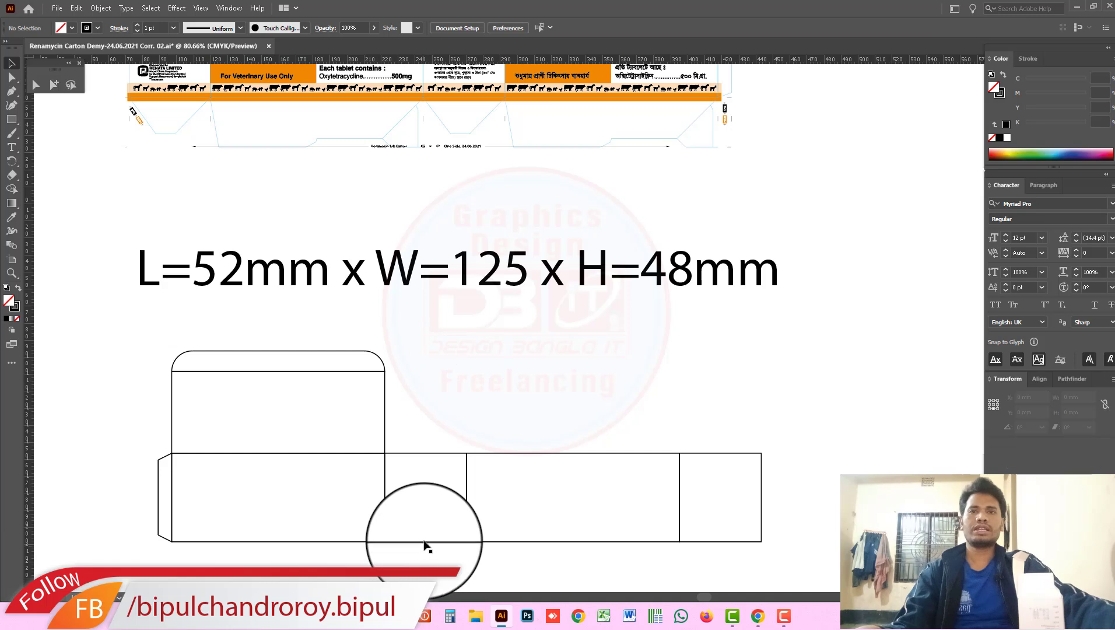
Duplicate the first 48 mm side panel directly above itself and set the copy's height to 30 mm as a dust flap.
left_click_drag(423, 542, 425, 454)
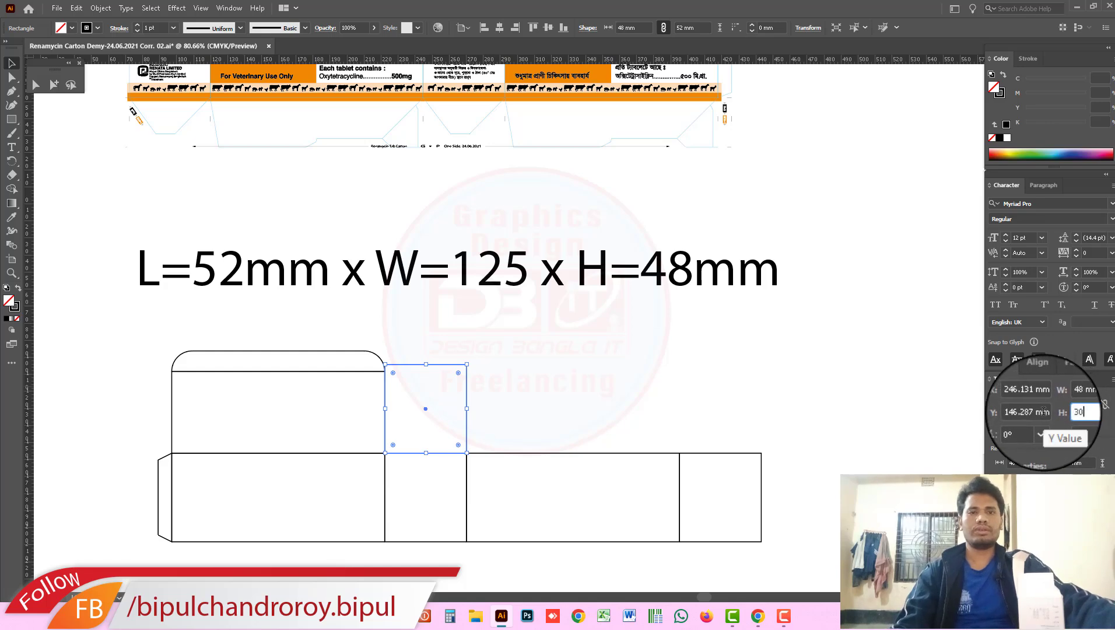
left_click(657, 419)
left_click_drag(543, 432, 537, 382)
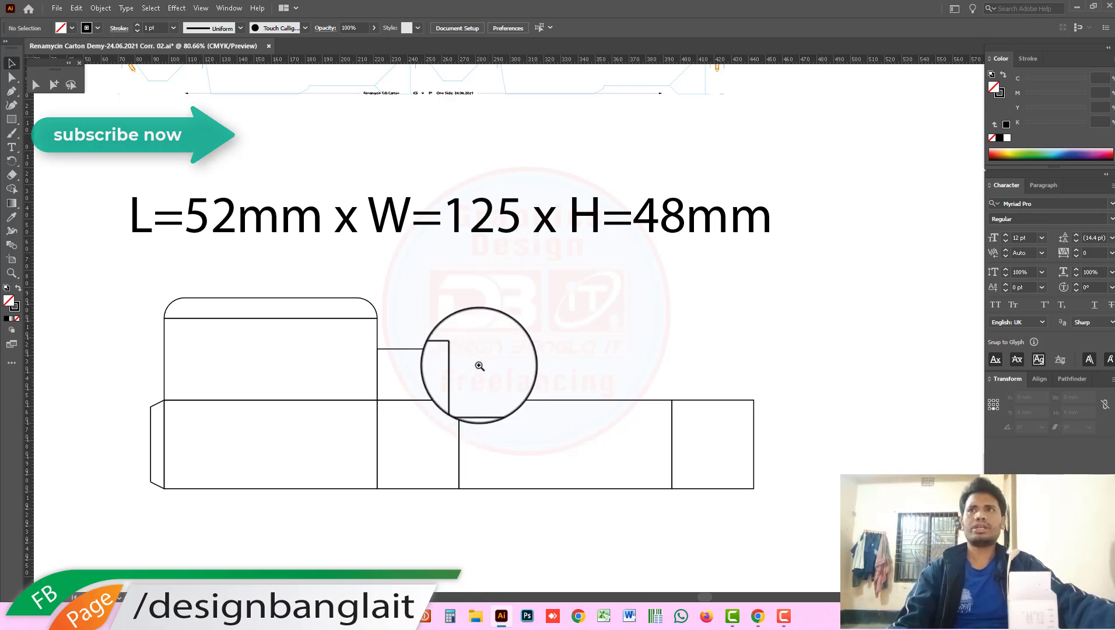
Set the keyboard increment to 4 mm and copy the dust flap's right edge 4 mm inward.
left_click(479, 366, "ctrl")
left_click(560, 352, "ctrl")
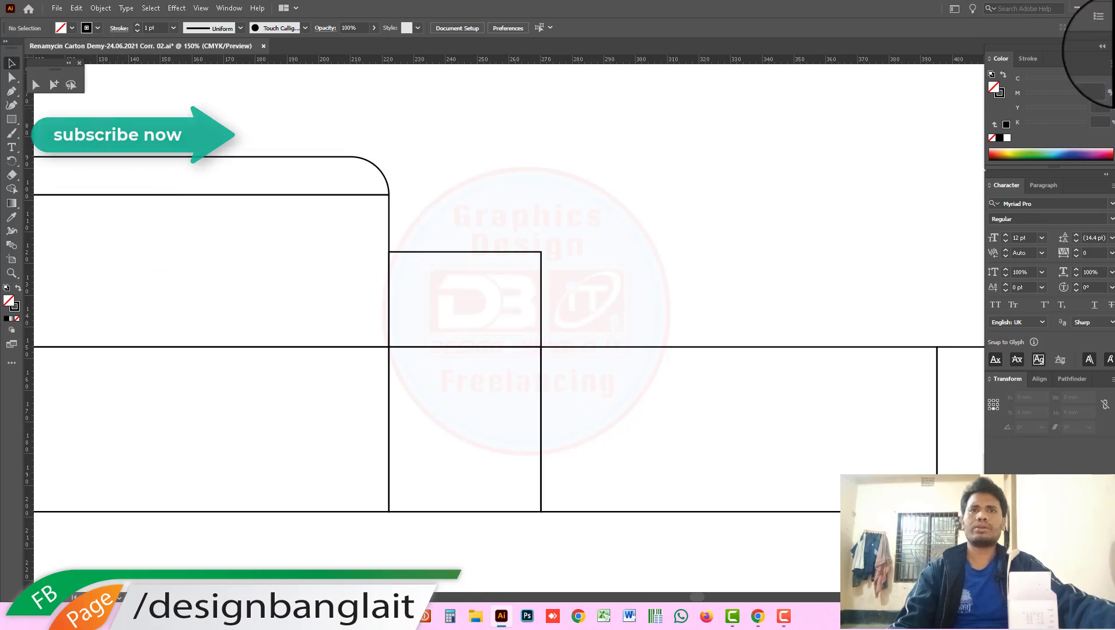
left_click(35, 86)
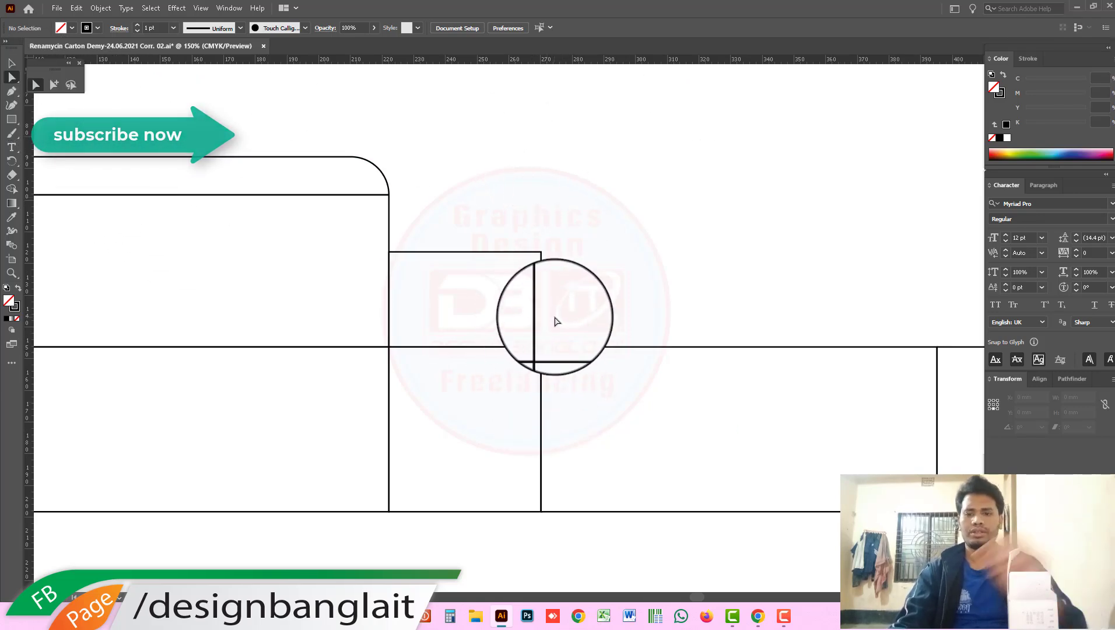
left_click(528, 330)
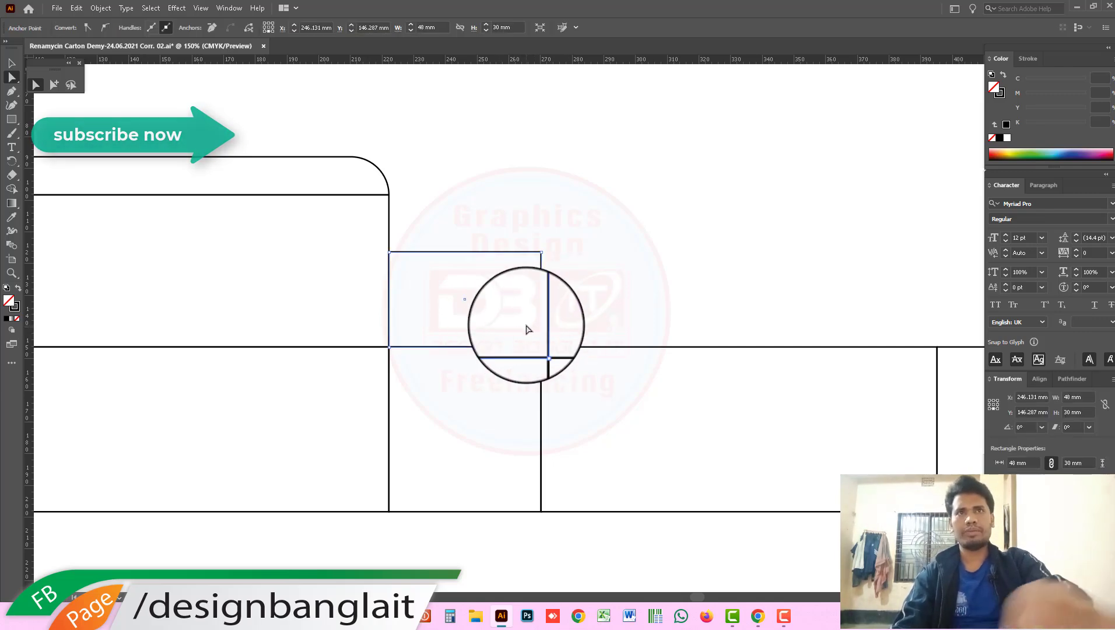
key("ctrl+k")
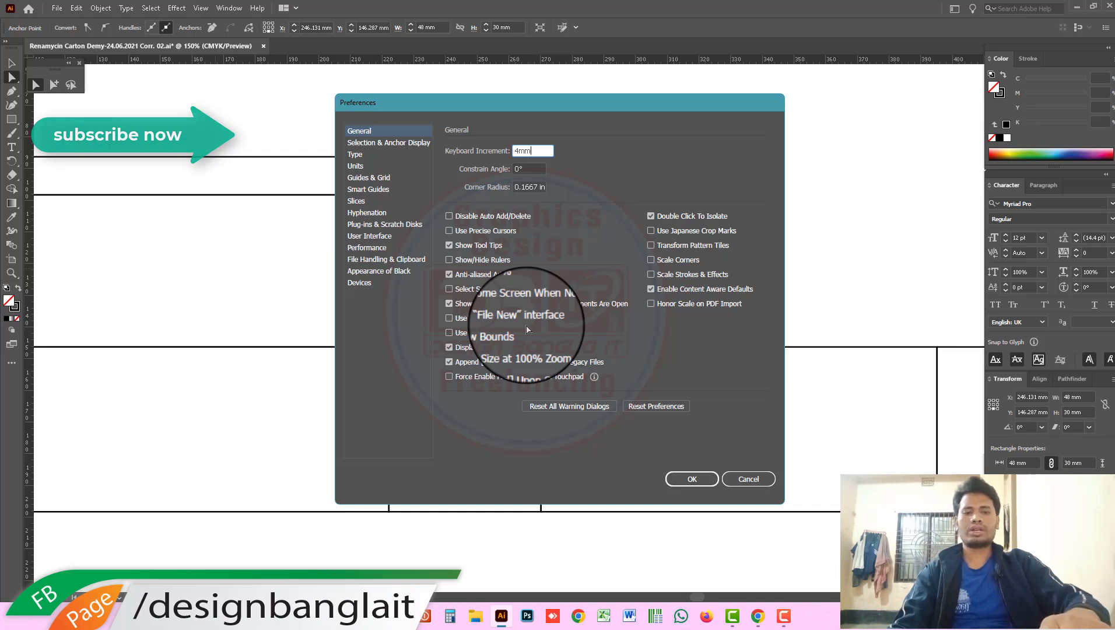
key("Return")
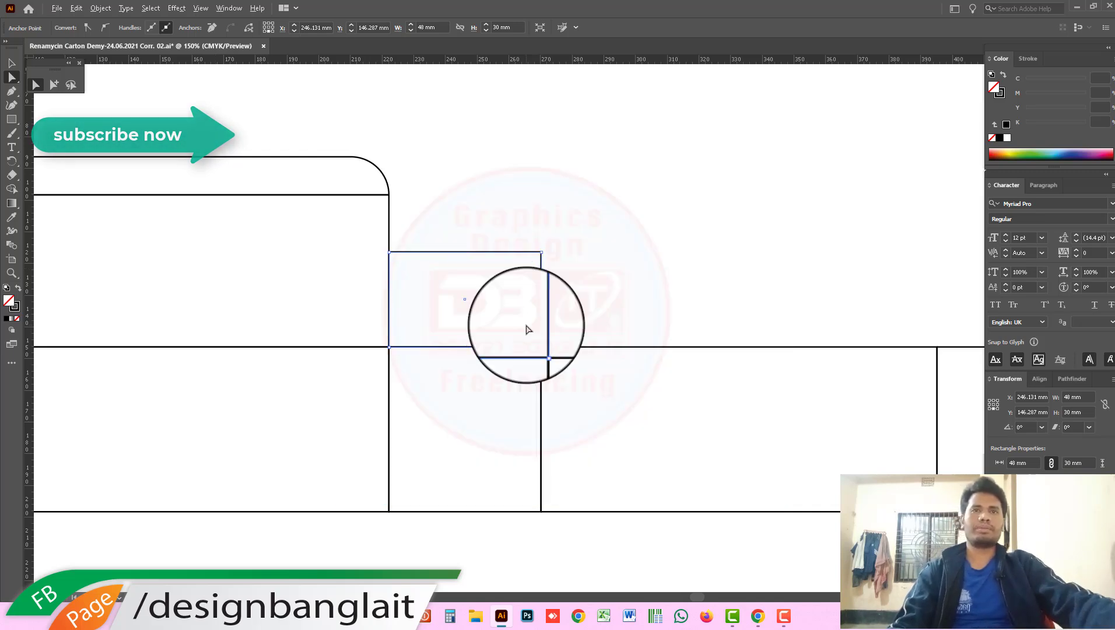
key("alt+Left")
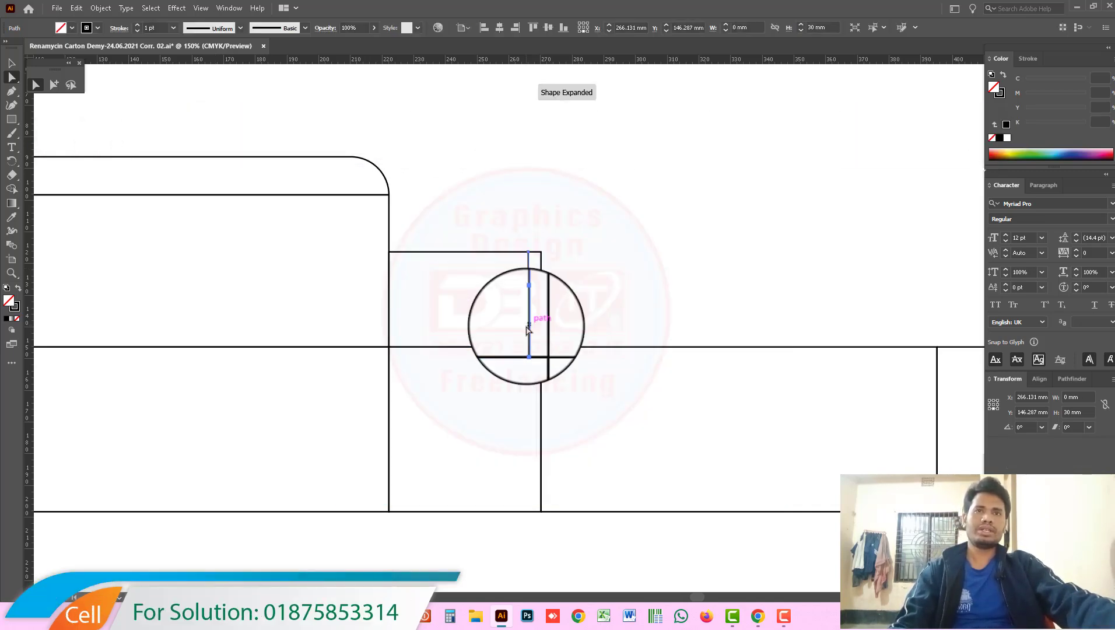
Set the keyboard increment to 2 mm and place a horizontal guide 2 mm above the dust flap's bottom edge.
left_click(571, 310)
key("ctrl+equal")
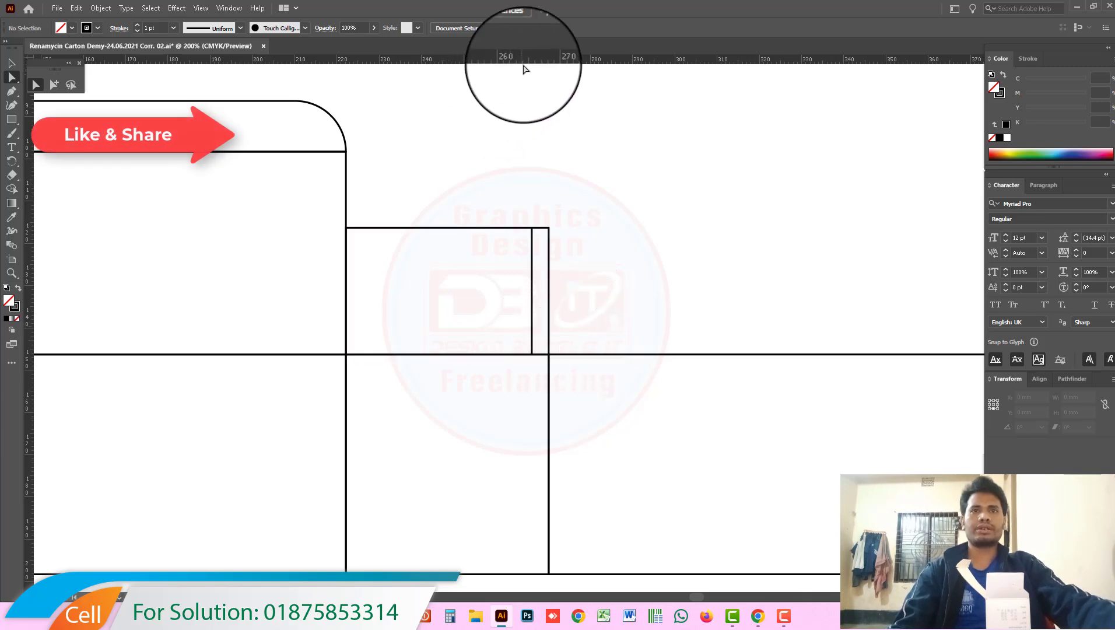
left_click(507, 356)
key("ctrl+k")
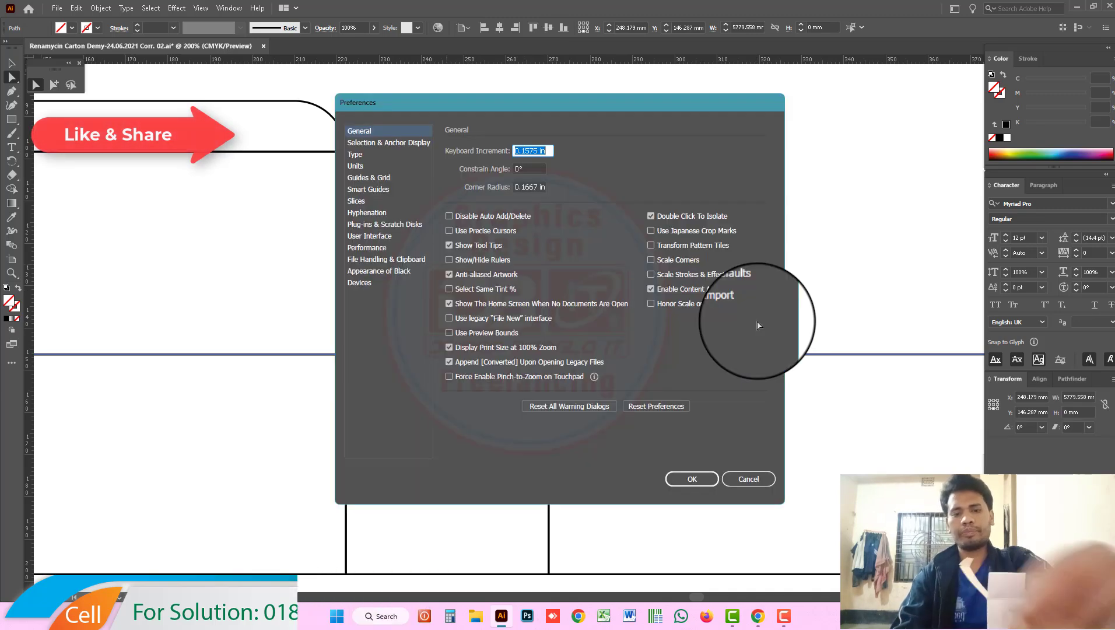
type("2mm")
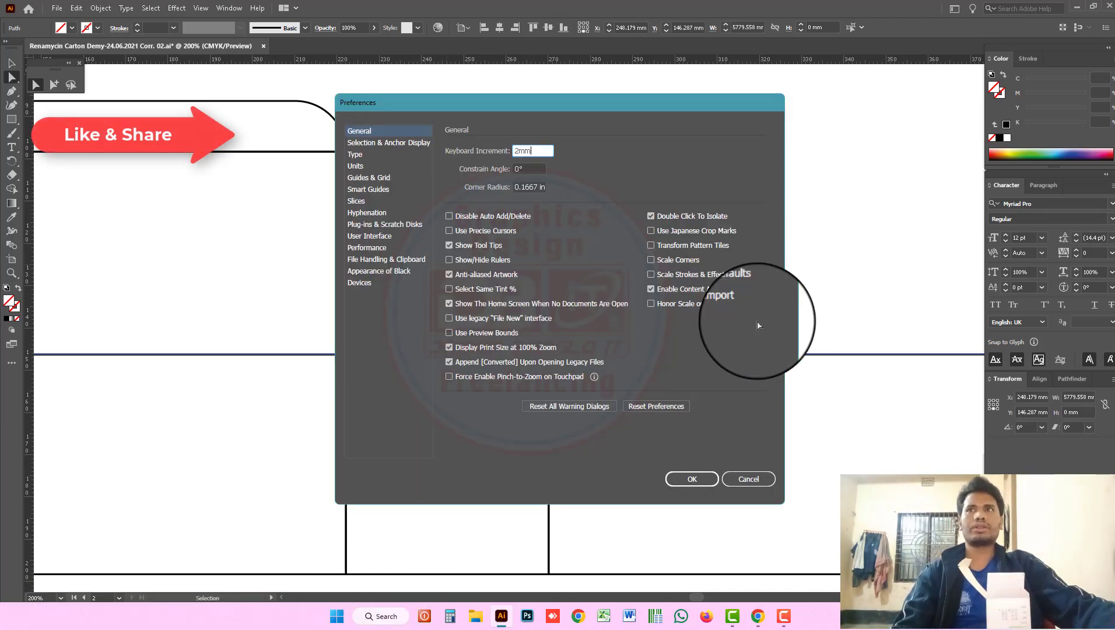
key("Return")
left_click(671, 262)
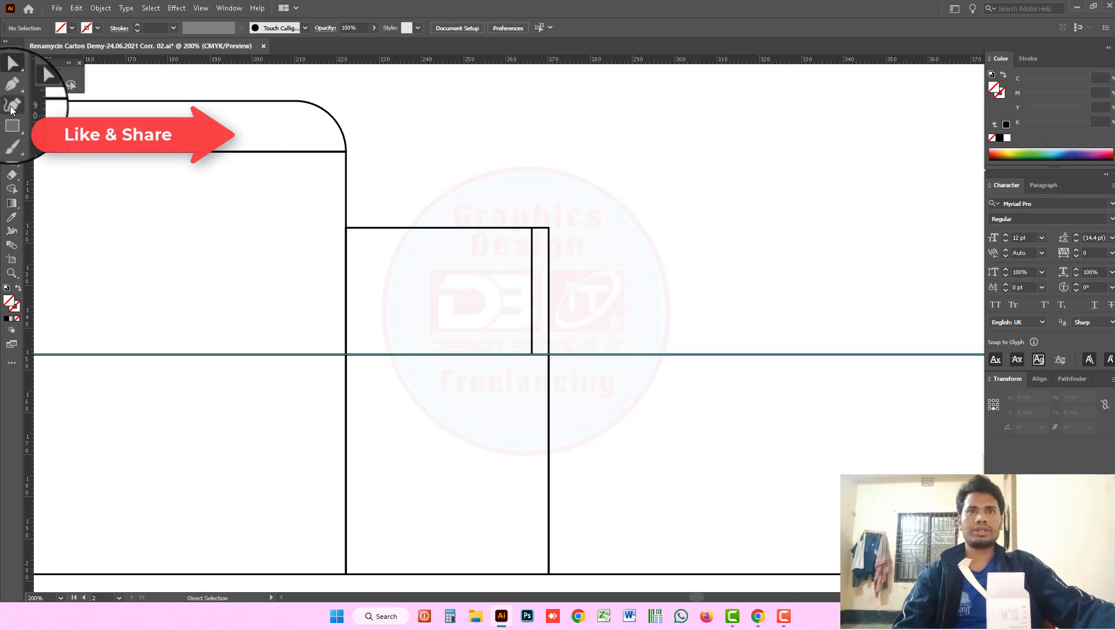
left_click(54, 85)
left_click_drag(532, 145, 542, 331)
Move the inset vertical line 2 mm toward the dust flap's right edge.
key("ctrl+space")
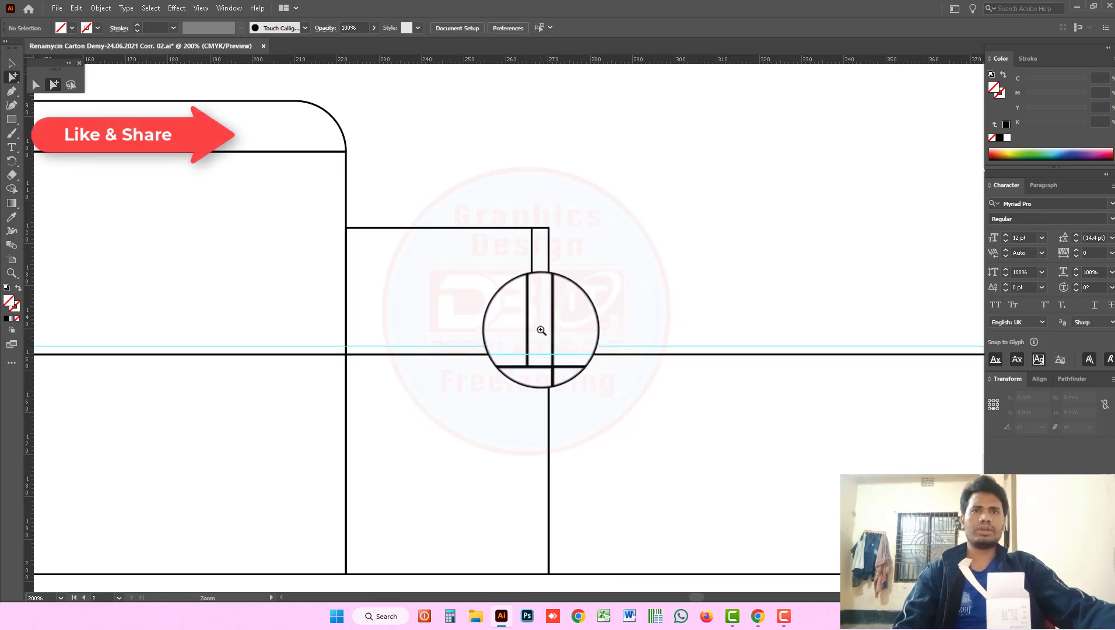
left_click(542, 330, "ctrl")
left_click(556, 344, "ctrl")
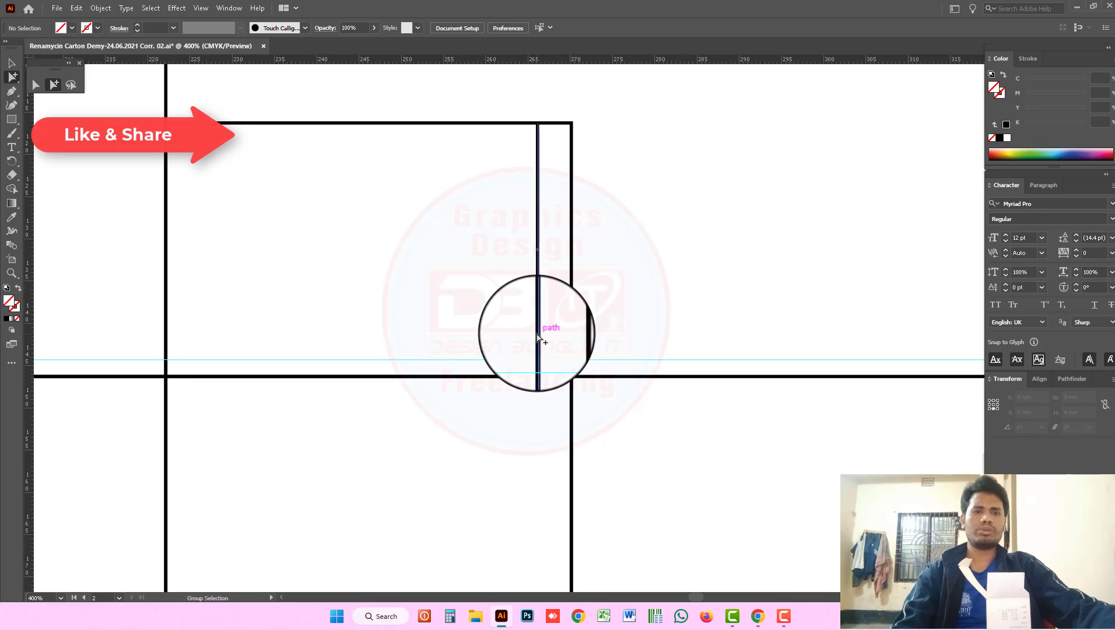
left_click_drag(538, 337, 571, 335)
key("Left")
left_click(636, 319)
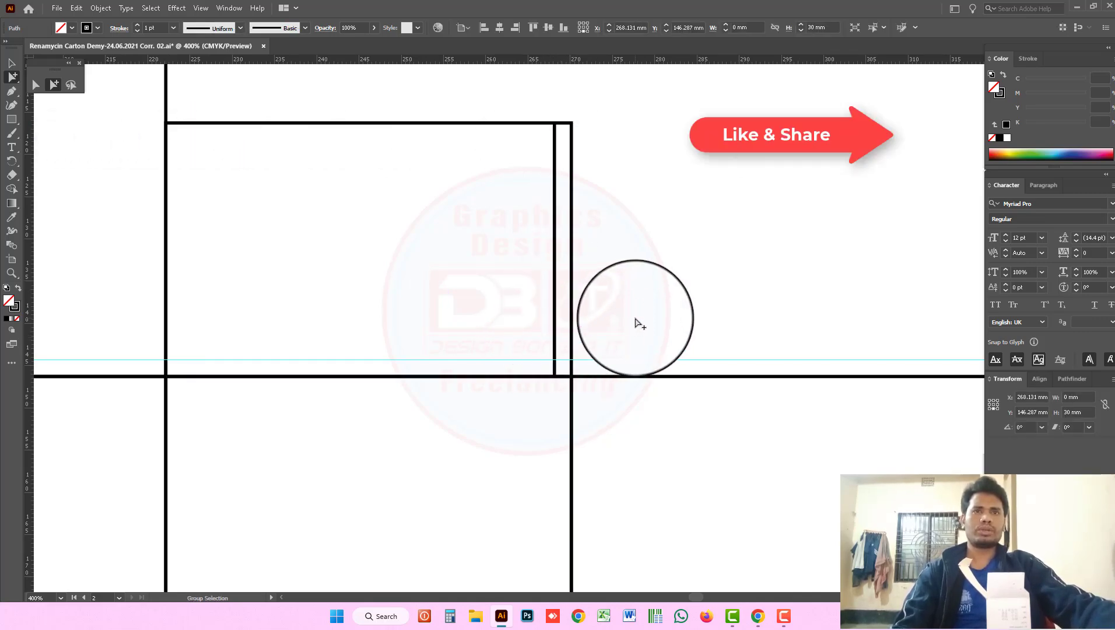
left_click(638, 328)
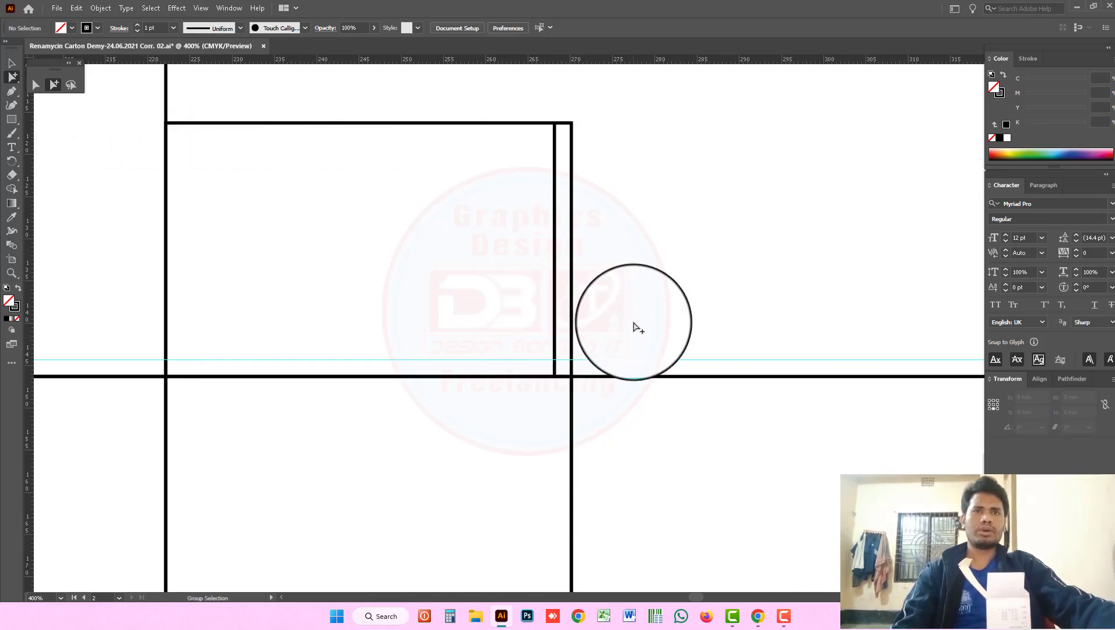
Copy the horizontal guide 2 mm higher and lock the guides.
left_click(599, 360)
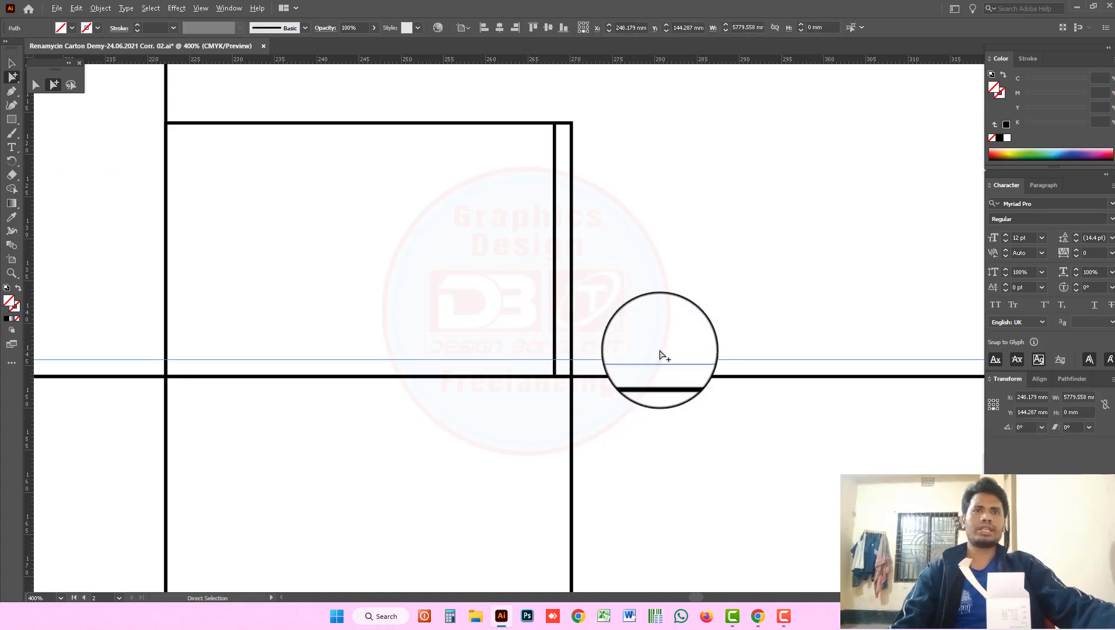
left_click(601, 370)
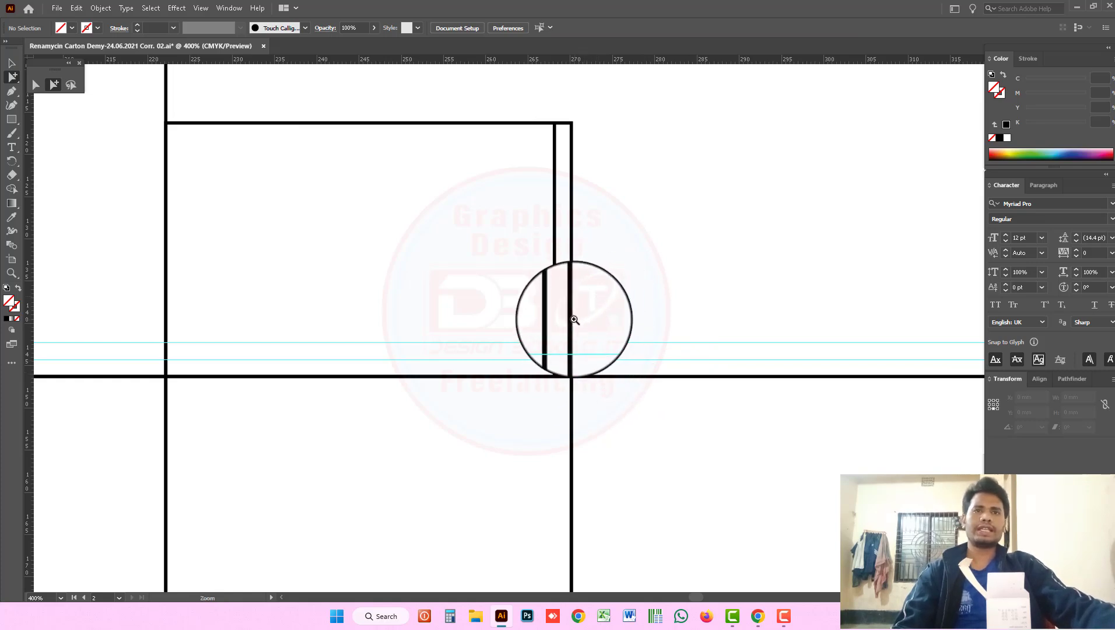
left_click_drag(574, 320, 624, 403)
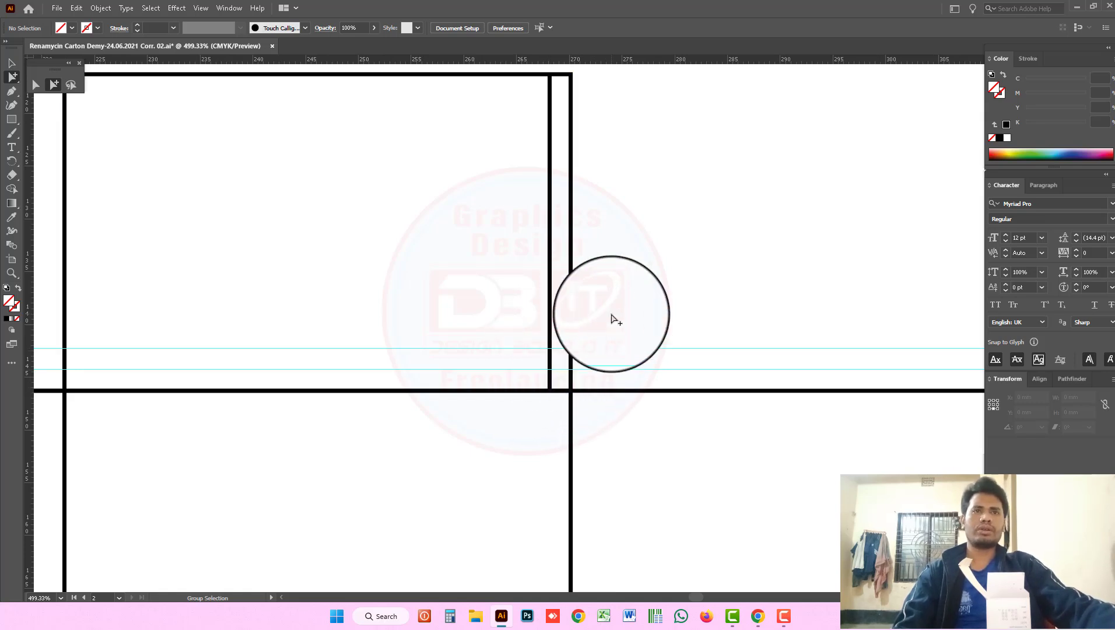
right_click(661, 277)
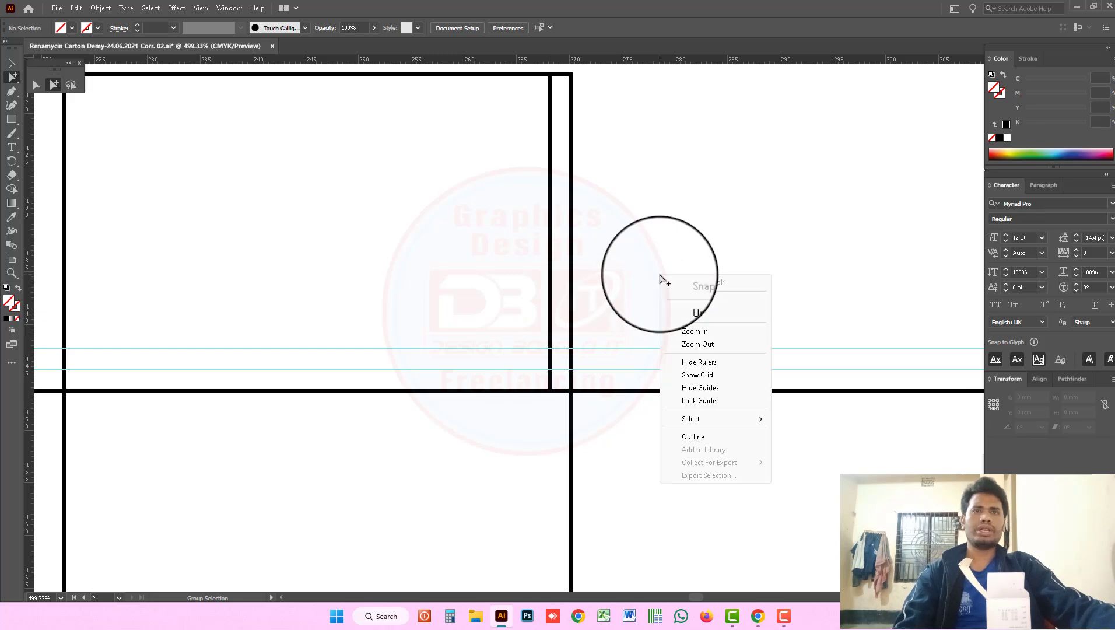
left_click(693, 399)
left_click_drag(634, 315, 581, 278)
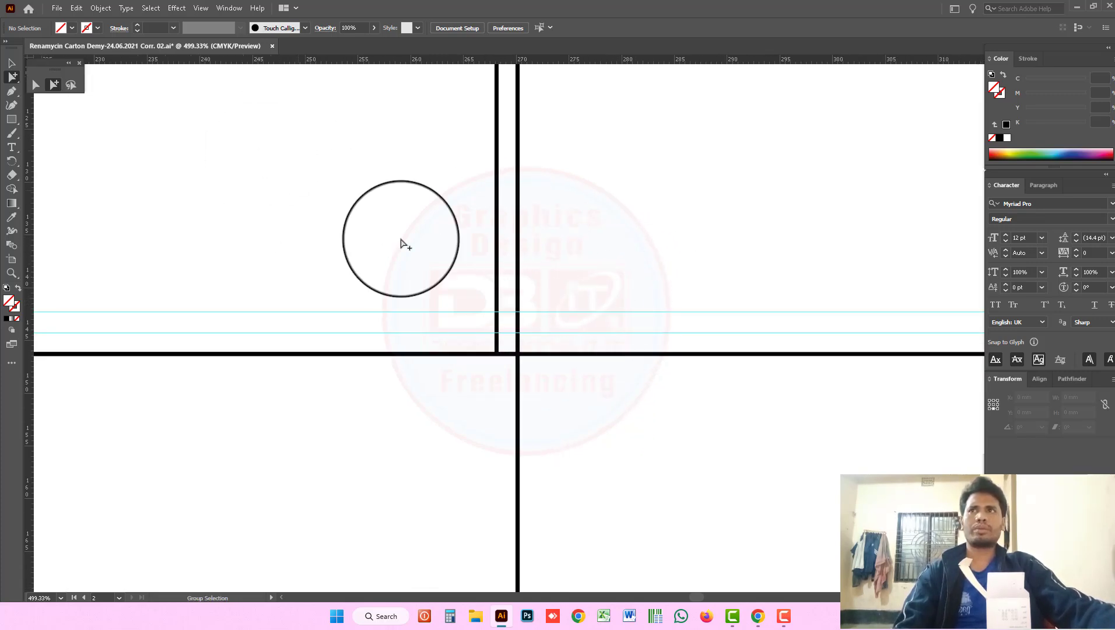
Shorten the dust flap's inset line so its lower end sits on the upper guide.
left_click(497, 300)
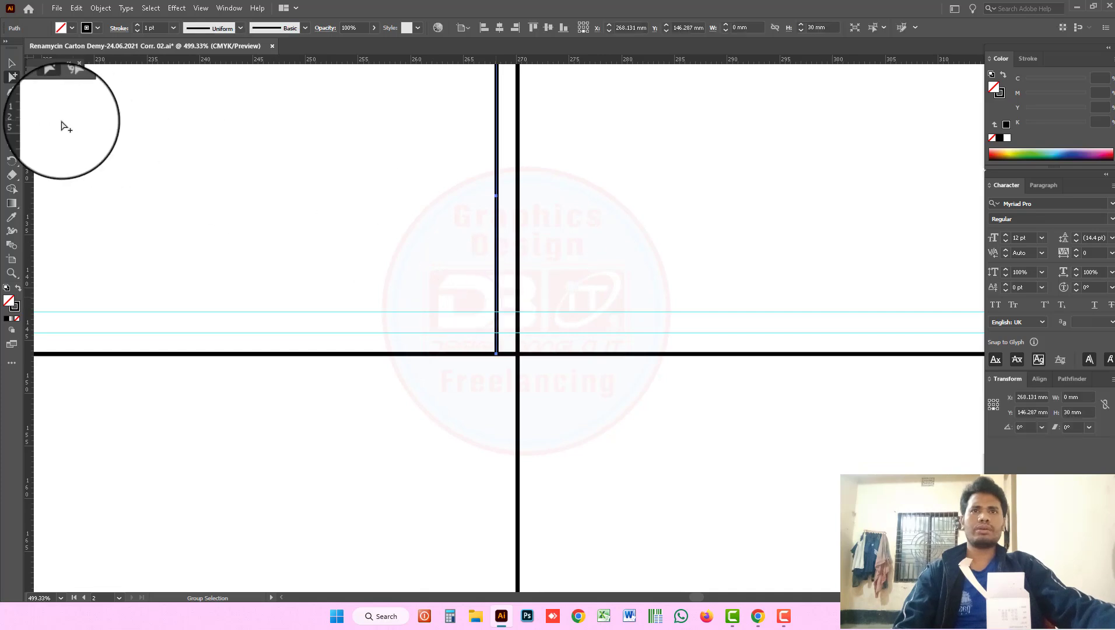
left_click(11, 105)
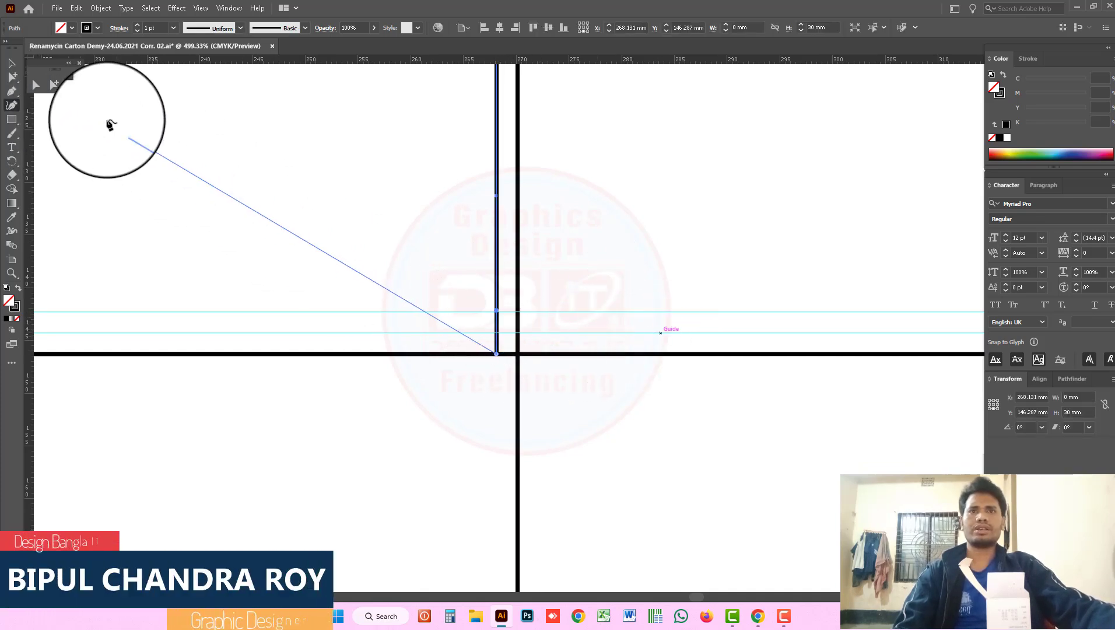
left_click(36, 84)
left_click(569, 327)
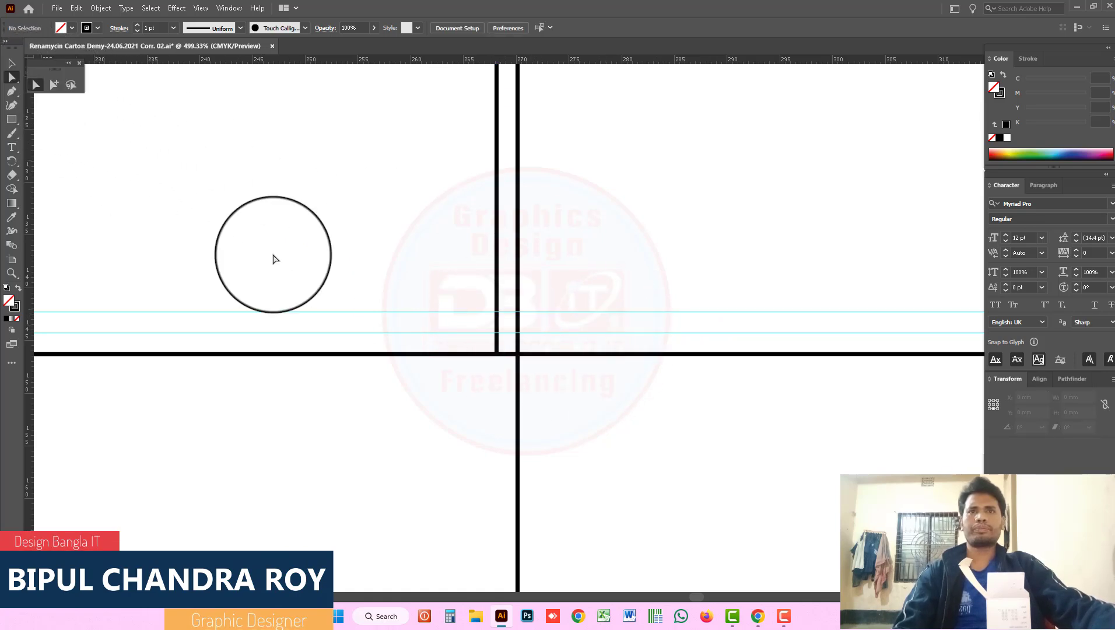
left_click(497, 354)
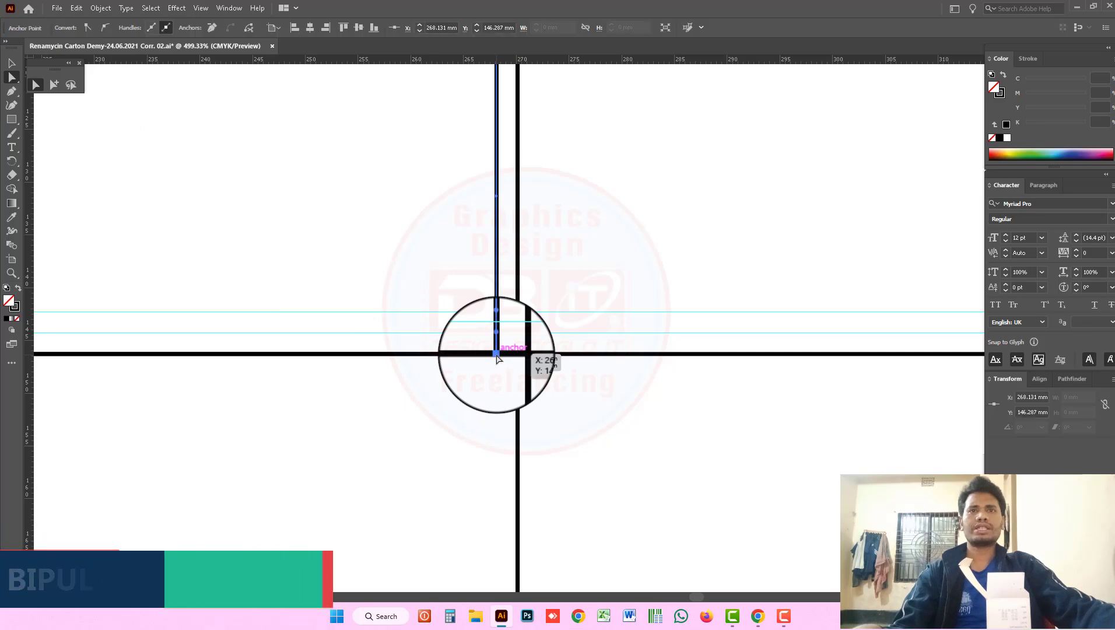
left_click_drag(497, 352, 497, 312)
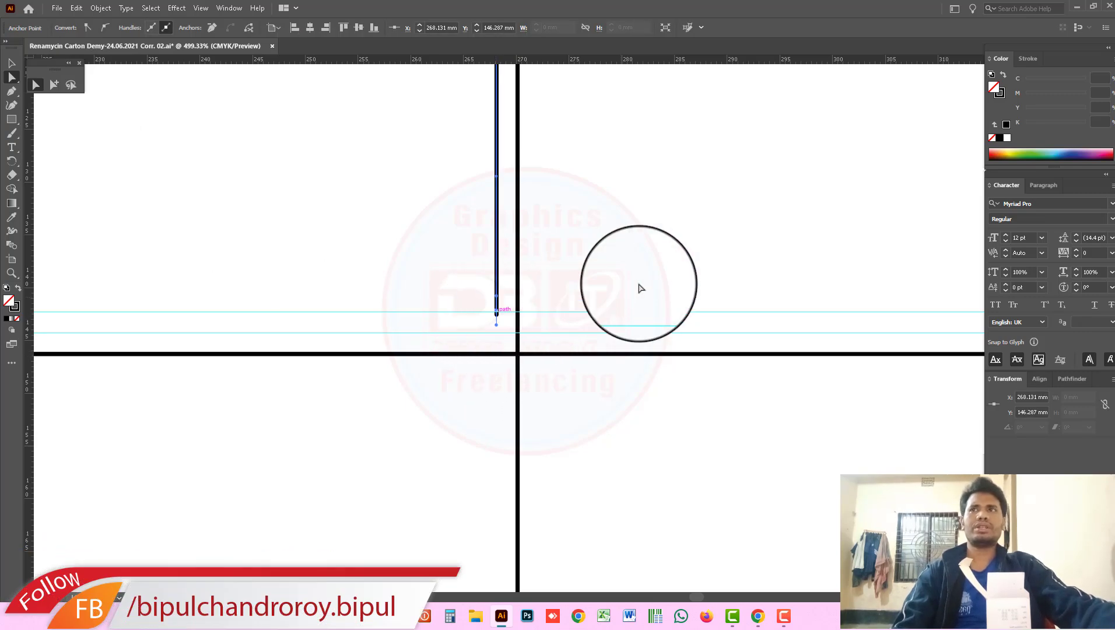
left_click(589, 241)
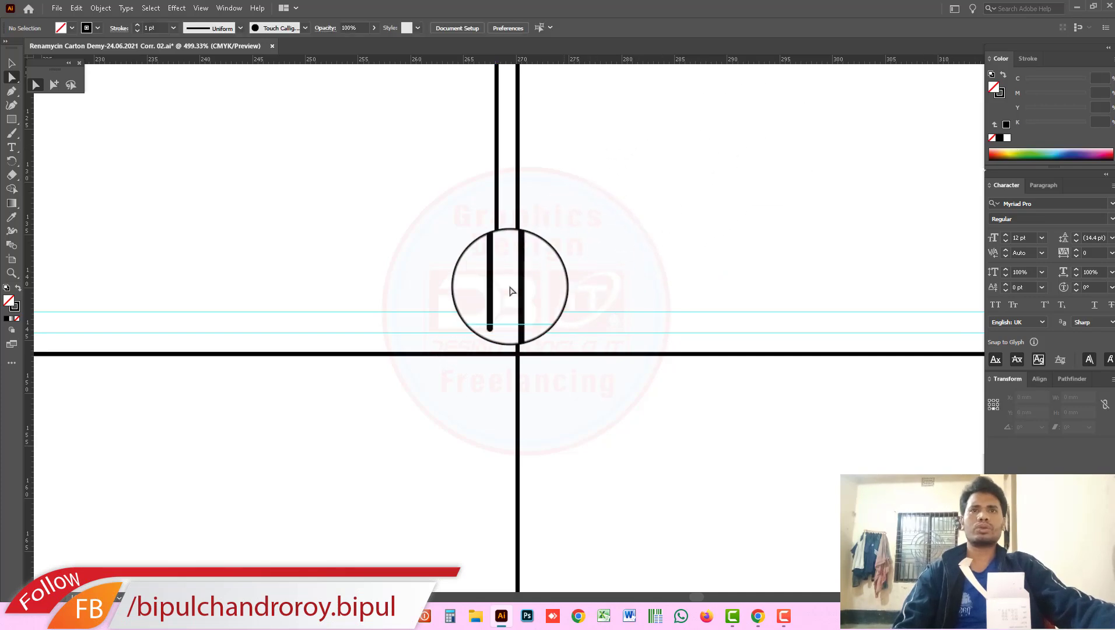
left_click(496, 319)
left_click(496, 320)
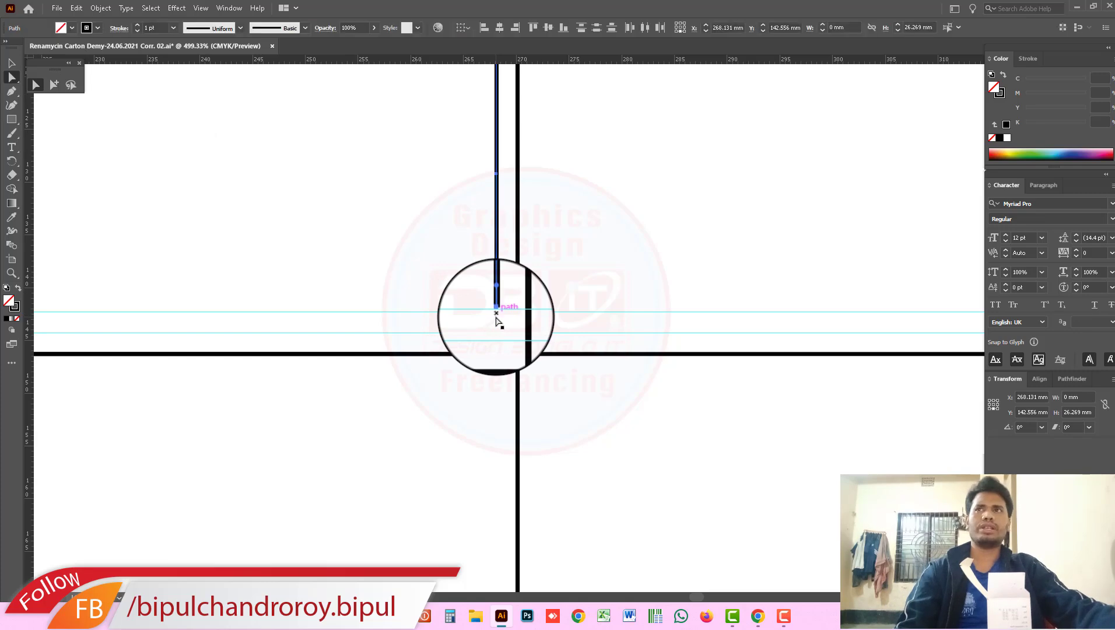
left_click(500, 320)
scroll(505, 309, "up", 2, "alt")
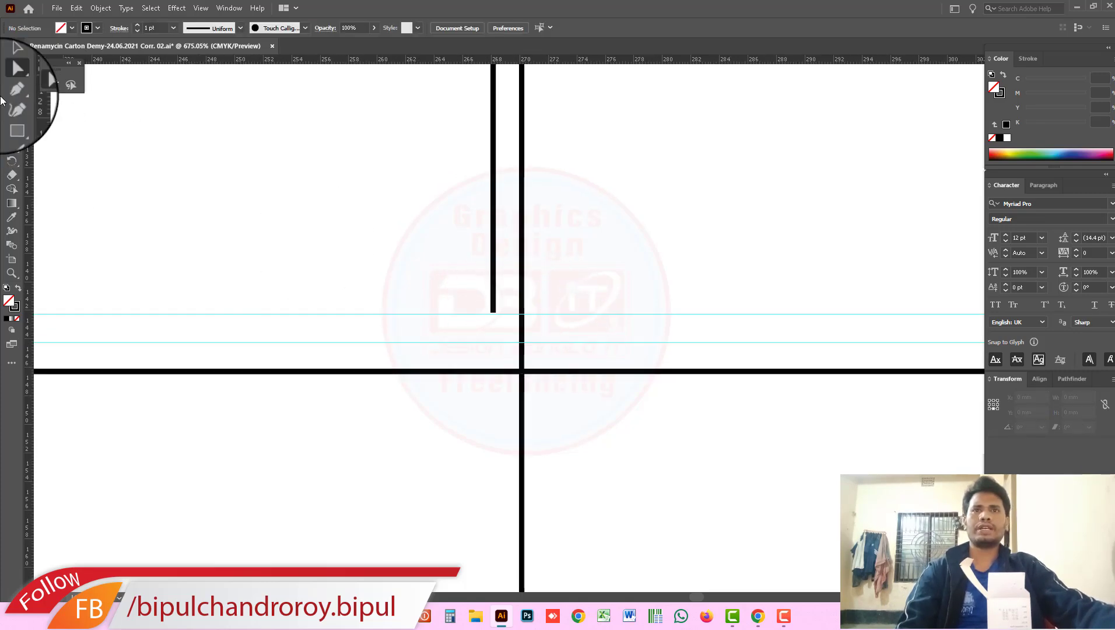
Extend the inset line diagonally to where the lower guide meets the flap's right edge, and straight down to the fold line.
left_click(13, 92)
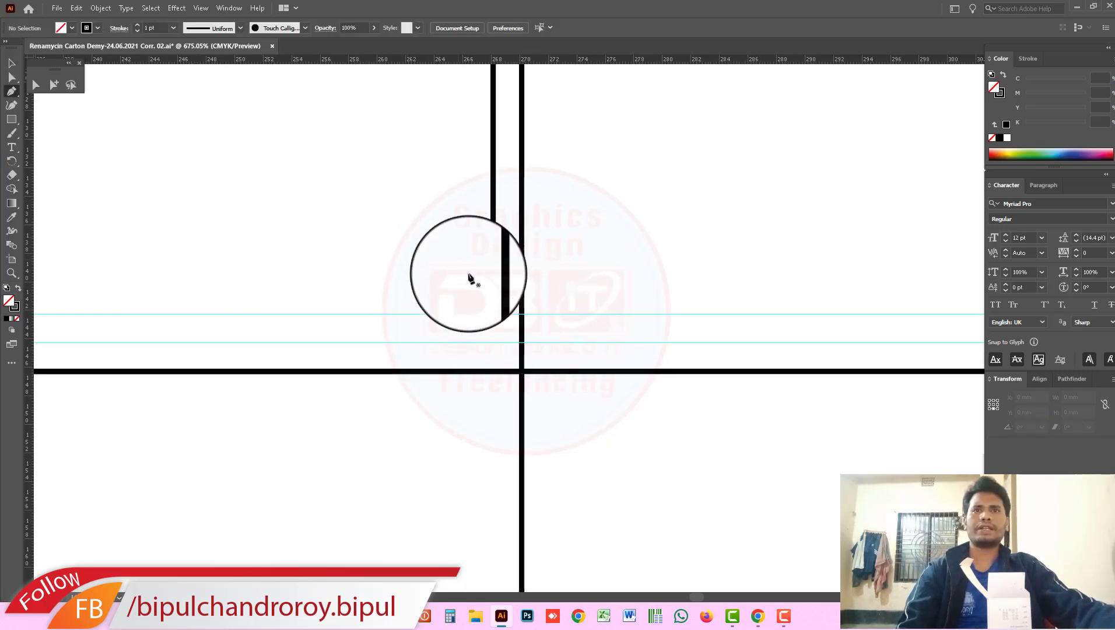
left_click(494, 316)
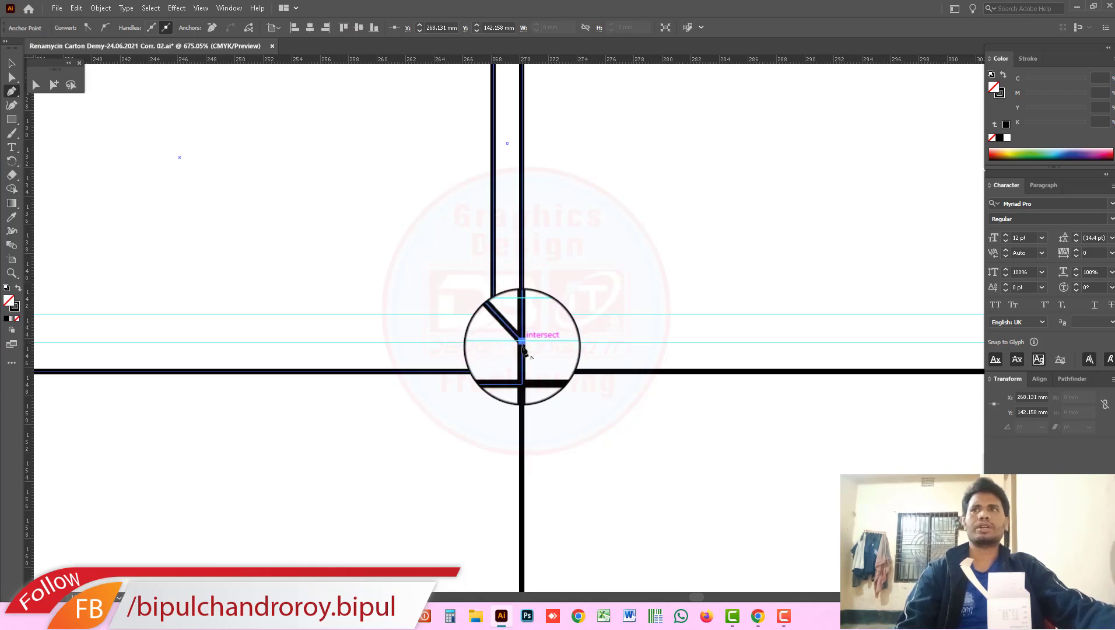
left_click(522, 342)
left_click(522, 372)
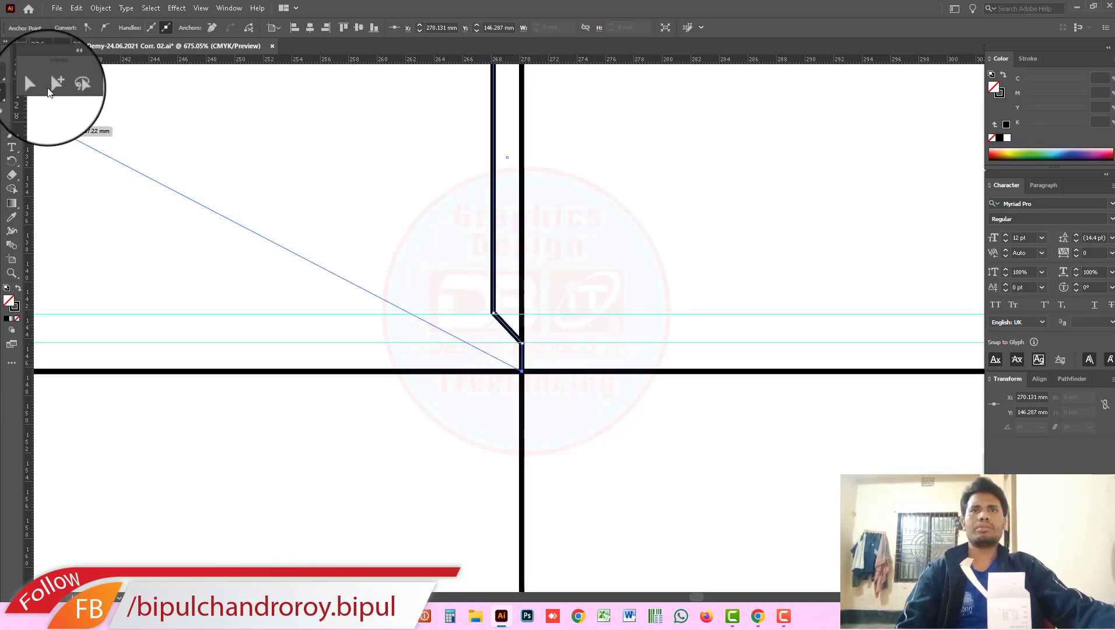
left_click(55, 85)
left_click(578, 239, "ctrl+alt")
left_click(578, 239, "ctrl+alt")
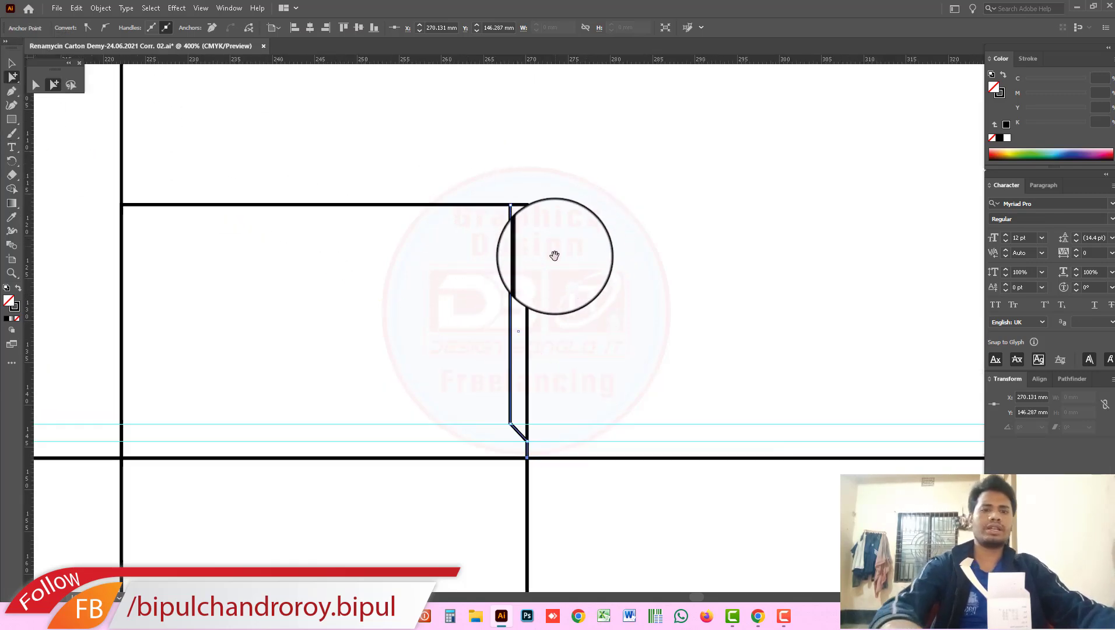
left_click(528, 281)
key("Delete")
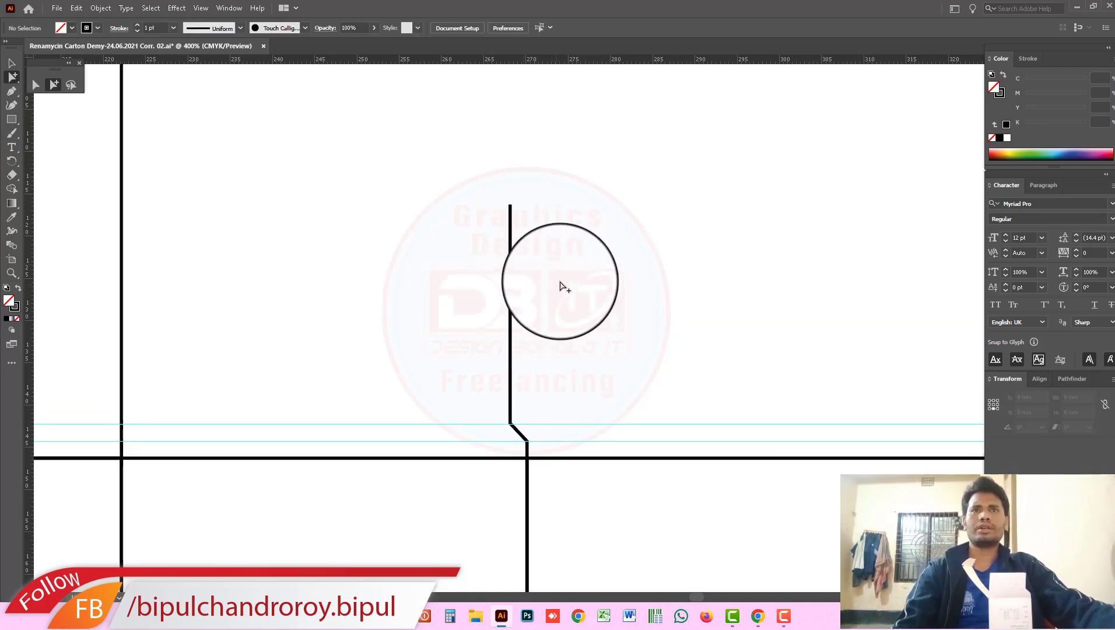
key("ctrl+z")
Delete only the right edge segment of the dust flap's original rectangle.
left_click(35, 85)
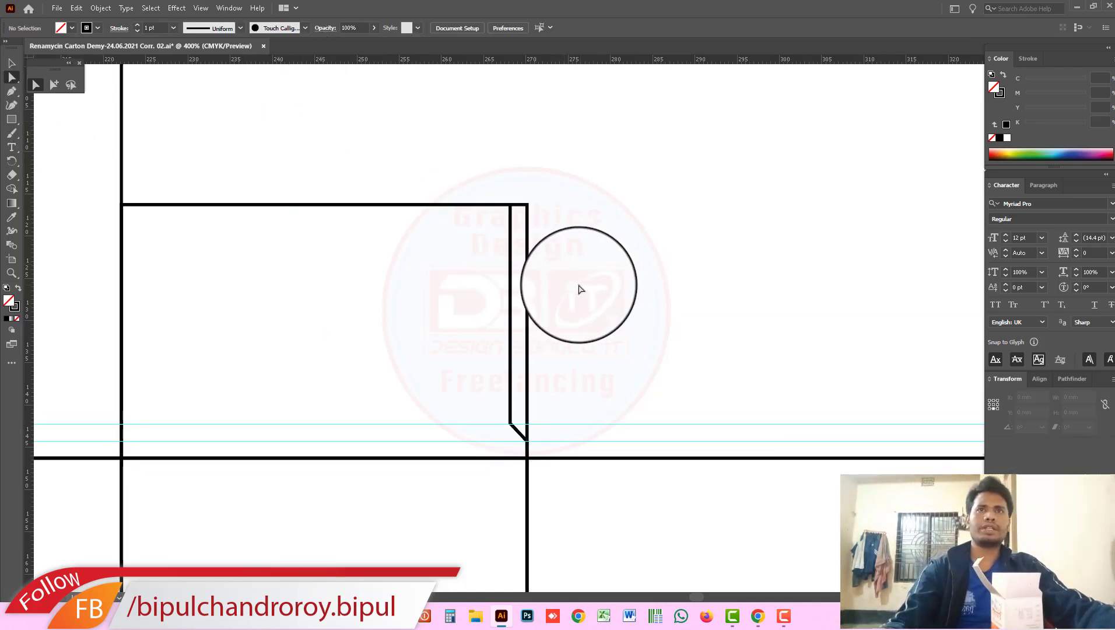
left_click_drag(525, 305, 564, 220)
key("Delete")
left_click(583, 252)
Unlock the guides and delete both horizontal guides beside the dust flap.
right_click(564, 220)
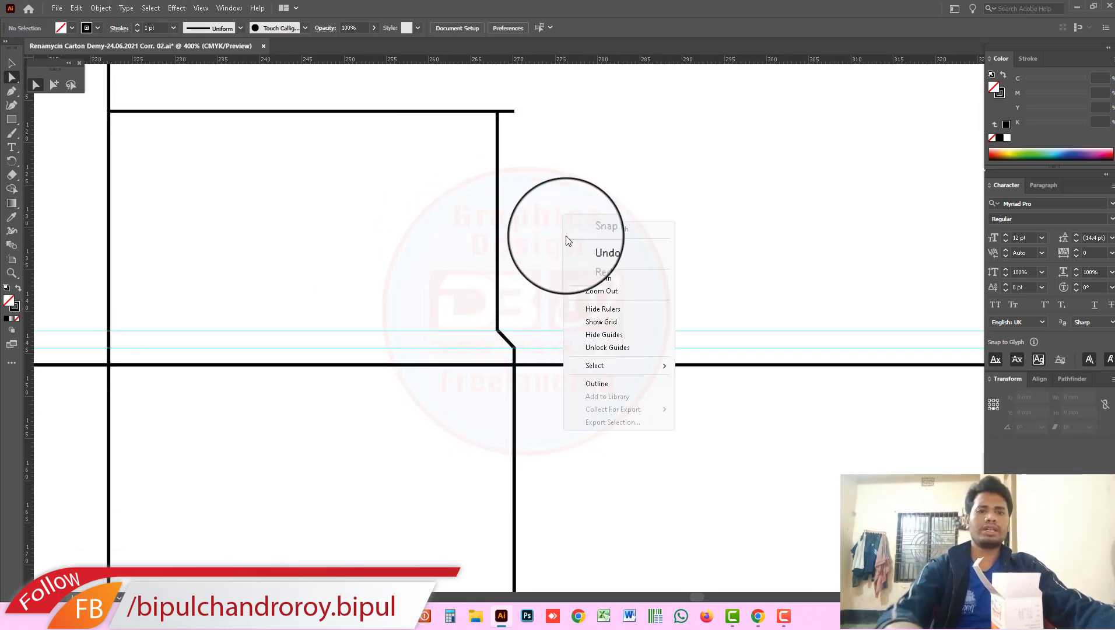
left_click(599, 348)
left_click_drag(563, 316, 591, 360)
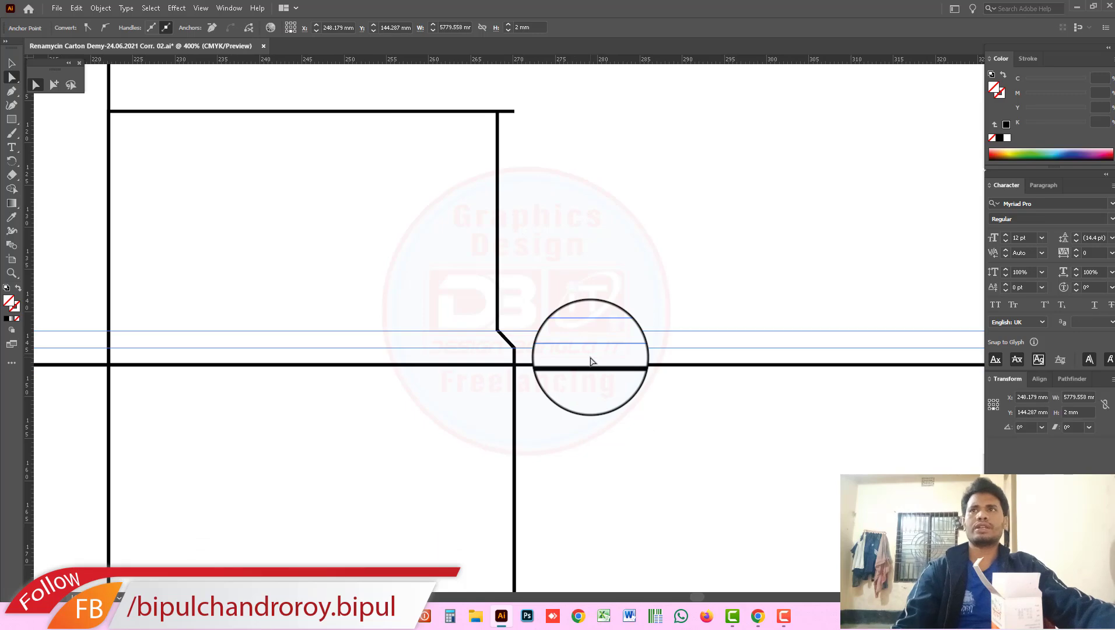
key("Delete")
Examine the dust flap's upper right corner and its stepped right edge within the carton layout.
left_click(54, 84)
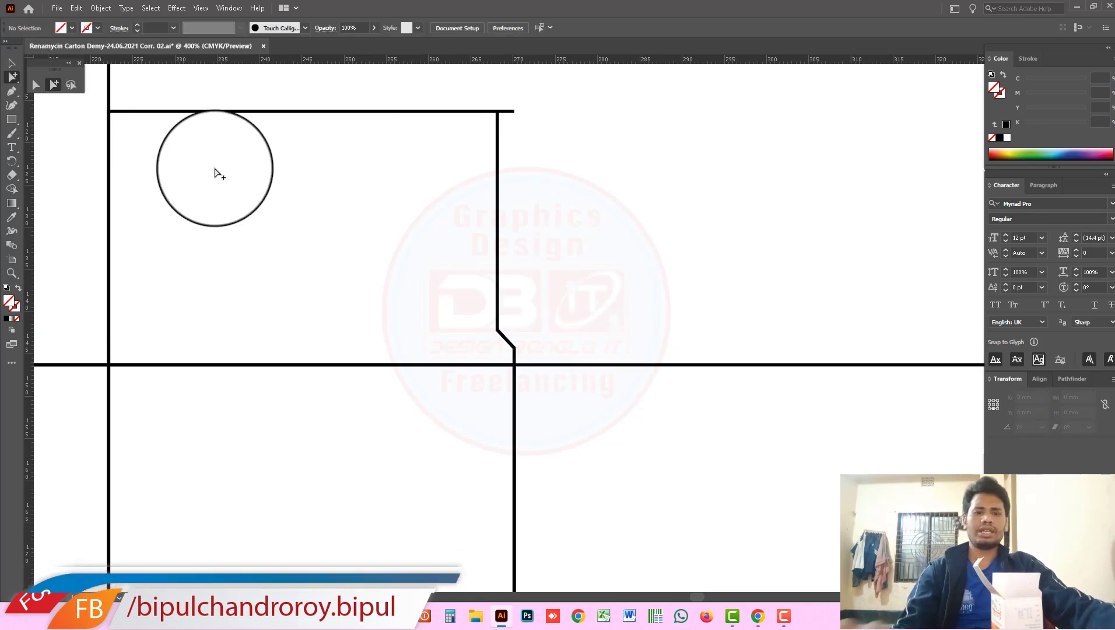
left_click(478, 227, "ctrl+alt")
left_click(479, 228, "ctrl+alt")
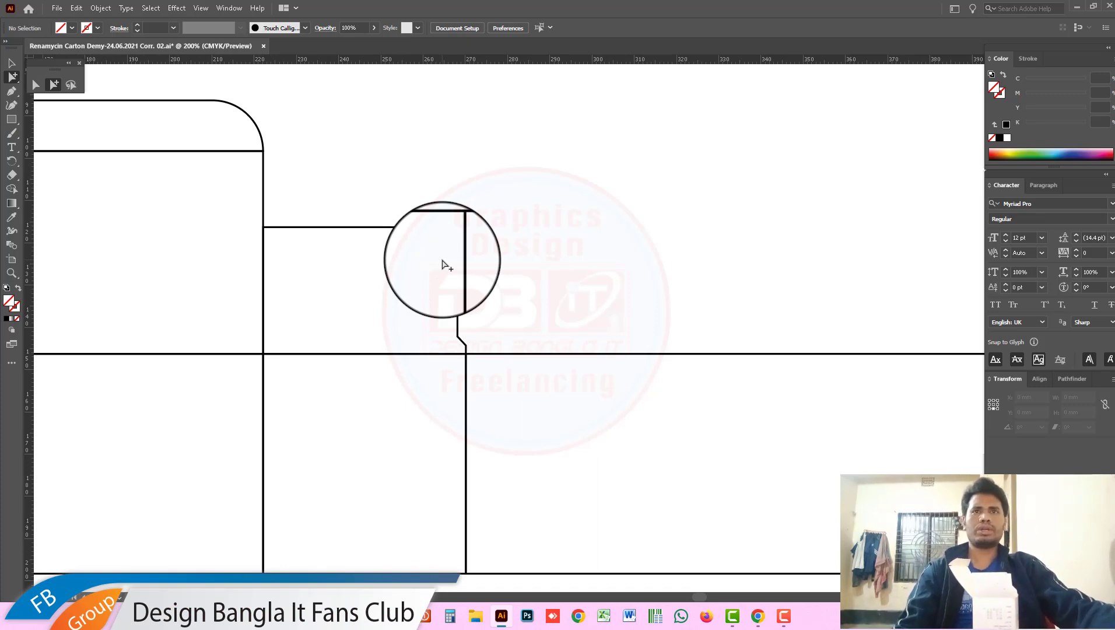
scroll(450, 241, "up", 3)
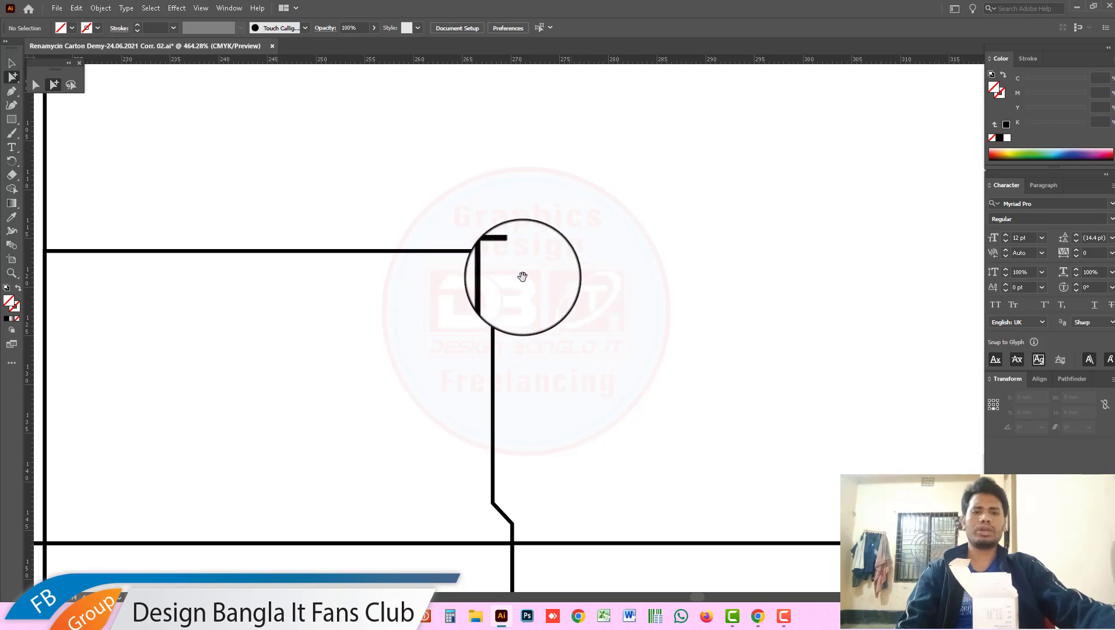
left_click(509, 254)
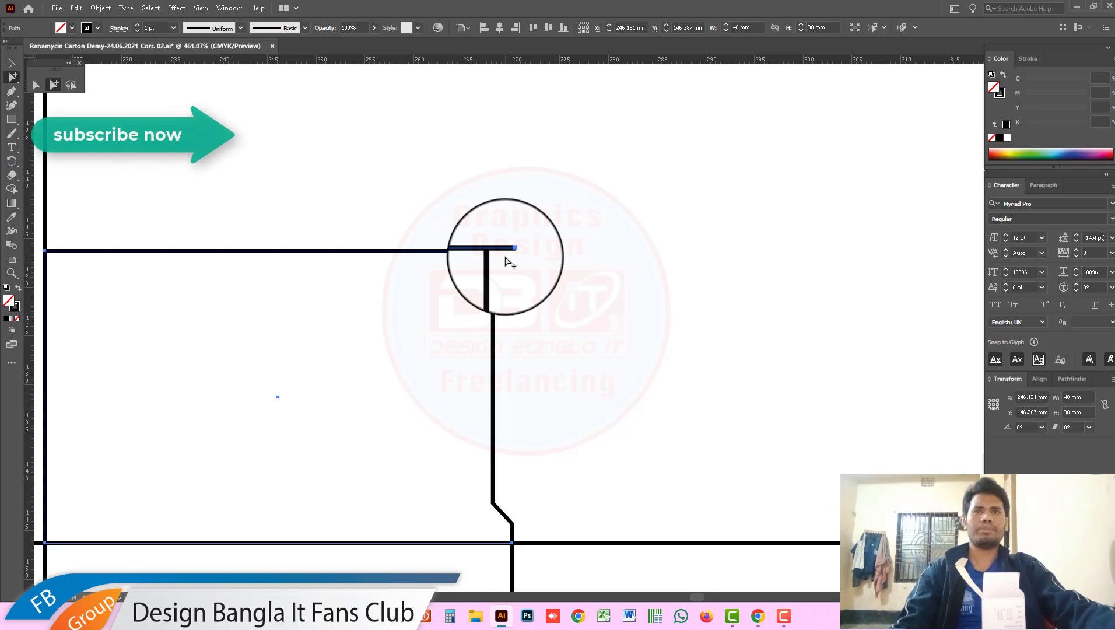
left_click(596, 357)
left_click(617, 374, "ctrl+alt")
left_click(617, 373, "ctrl+alt")
left_click(617, 374, "ctrl+alt")
left_click(611, 370, "ctrl+alt")
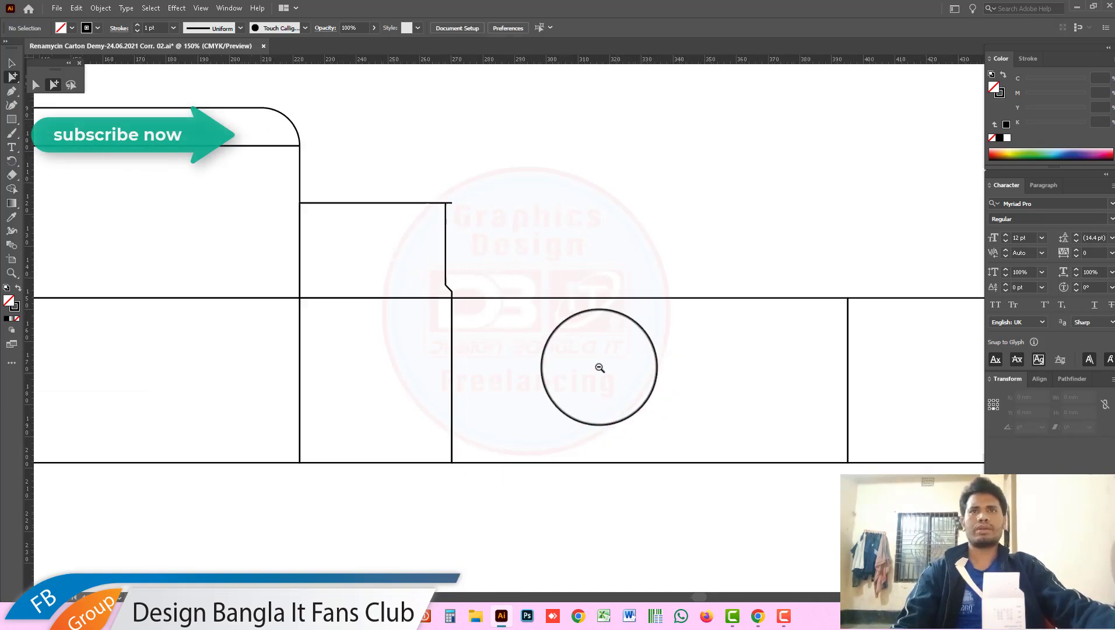
Duplicate the notched dust flap and place the copy along the fold line near the last side panel.
left_click(54, 84)
left_click(446, 227)
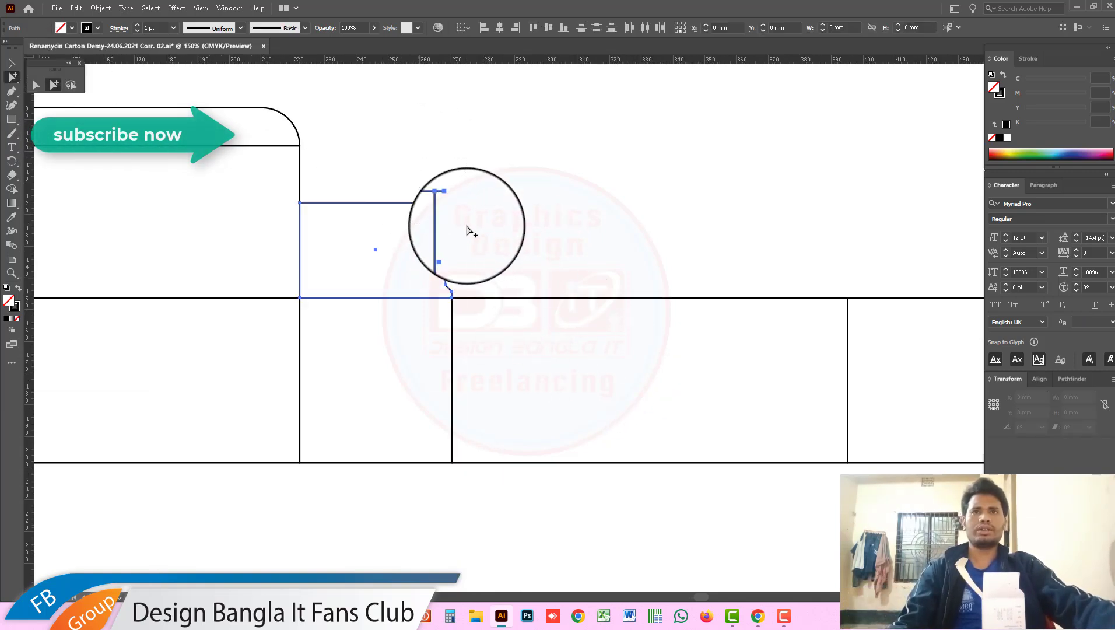
key("ctrl+minus")
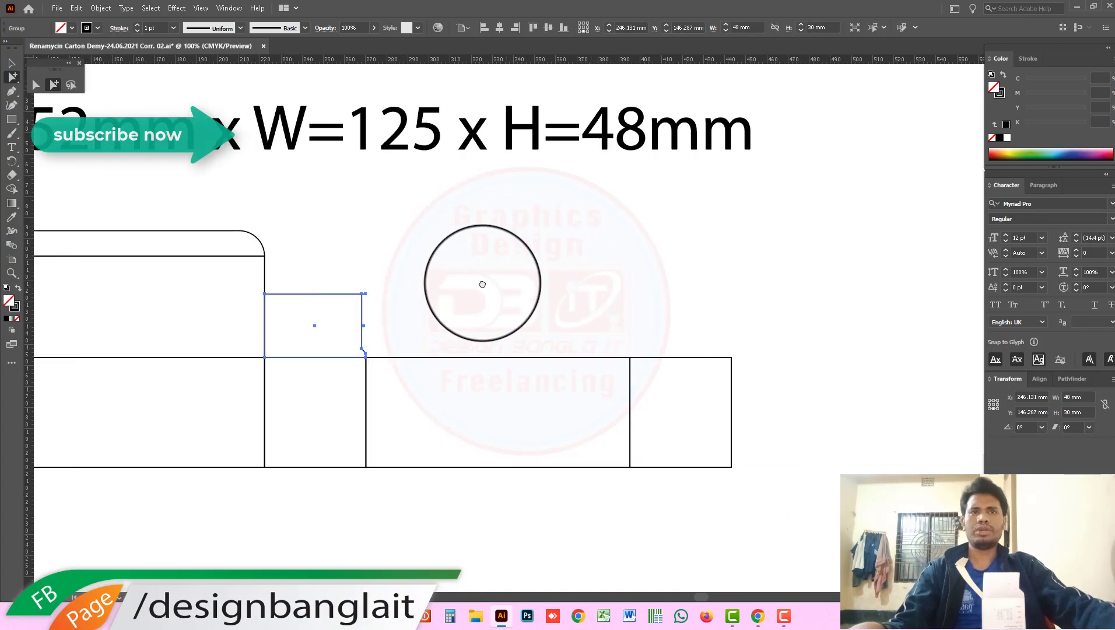
left_click_drag(334, 317, 642, 346)
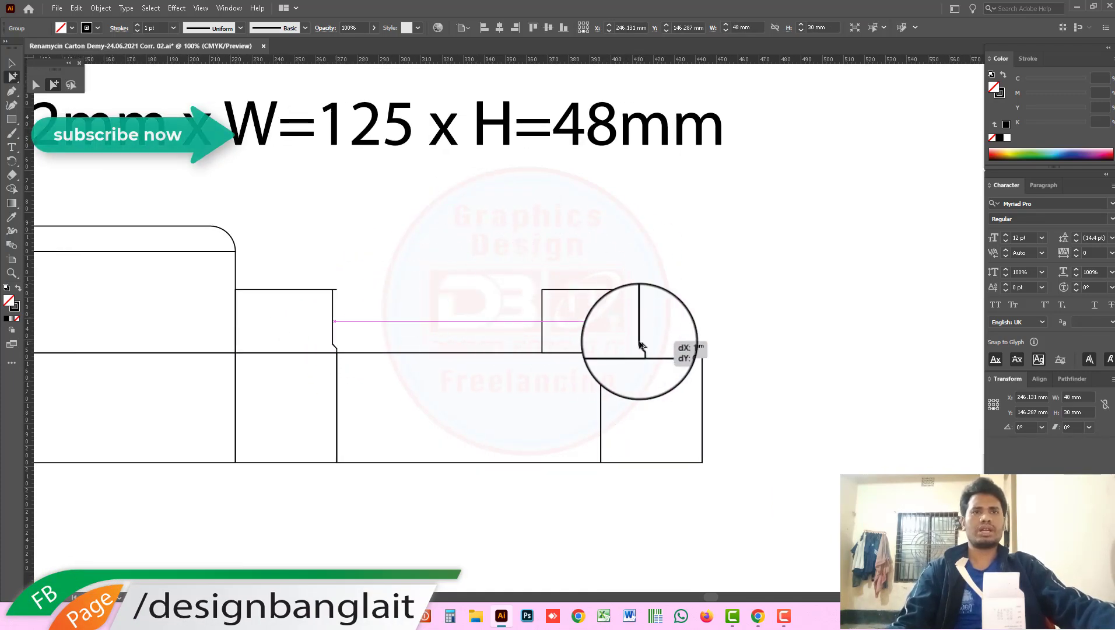
Reflect the copied dust flap across the vertical axis.
right_click(637, 320)
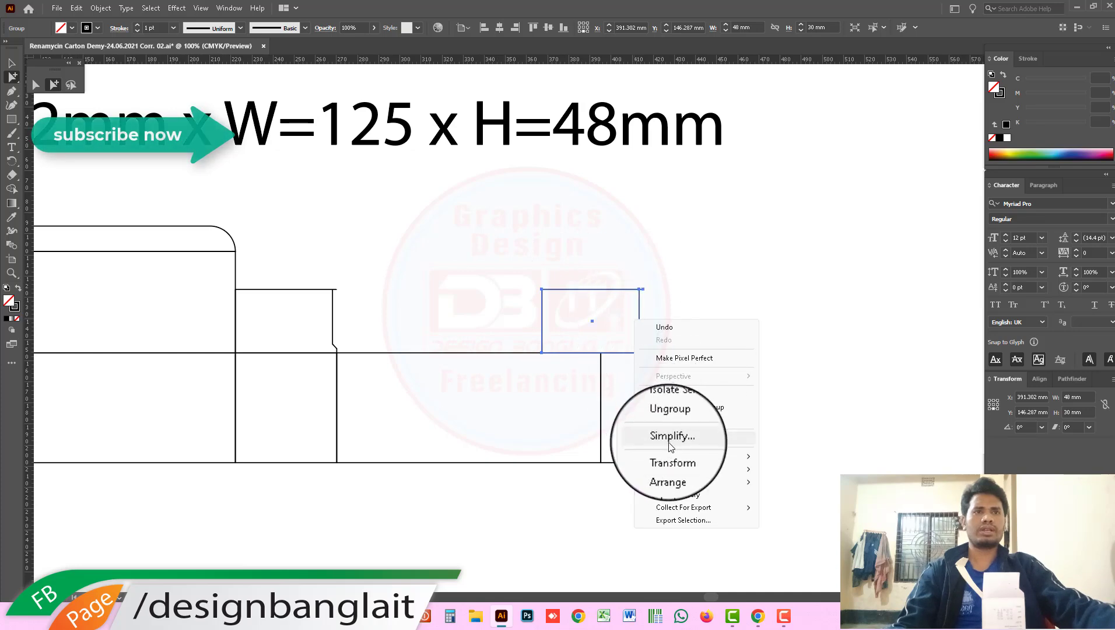
mouse_move(672, 461)
left_click(790, 474)
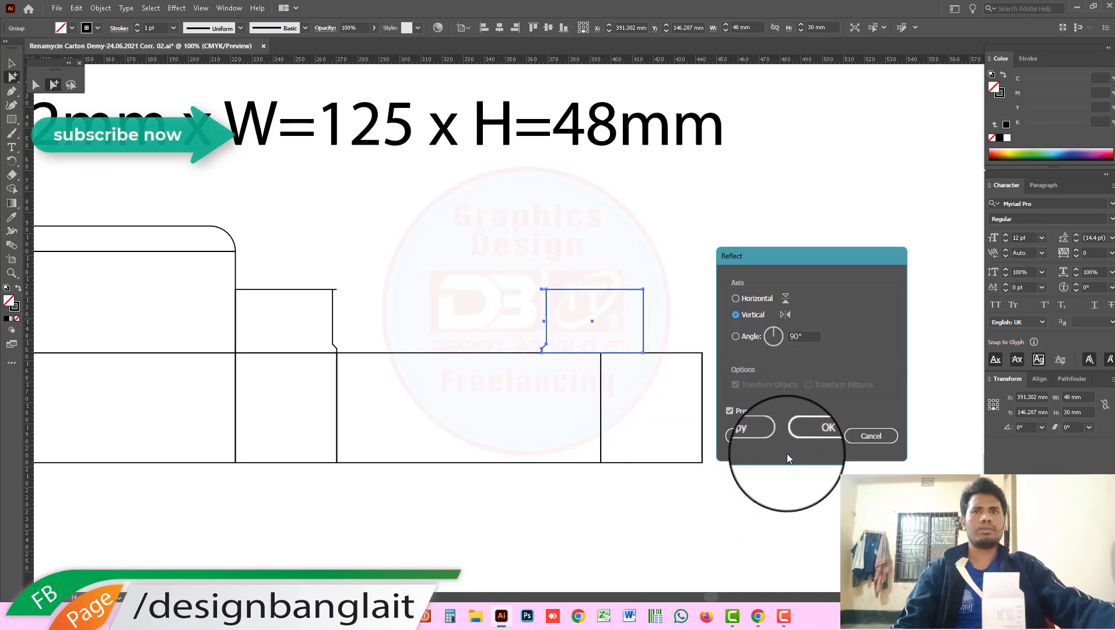
left_click(815, 431)
Move the mirrored dust flap so its straight edge lines up with the last panel's outer edge.
scroll(475, 301, "up", 6)
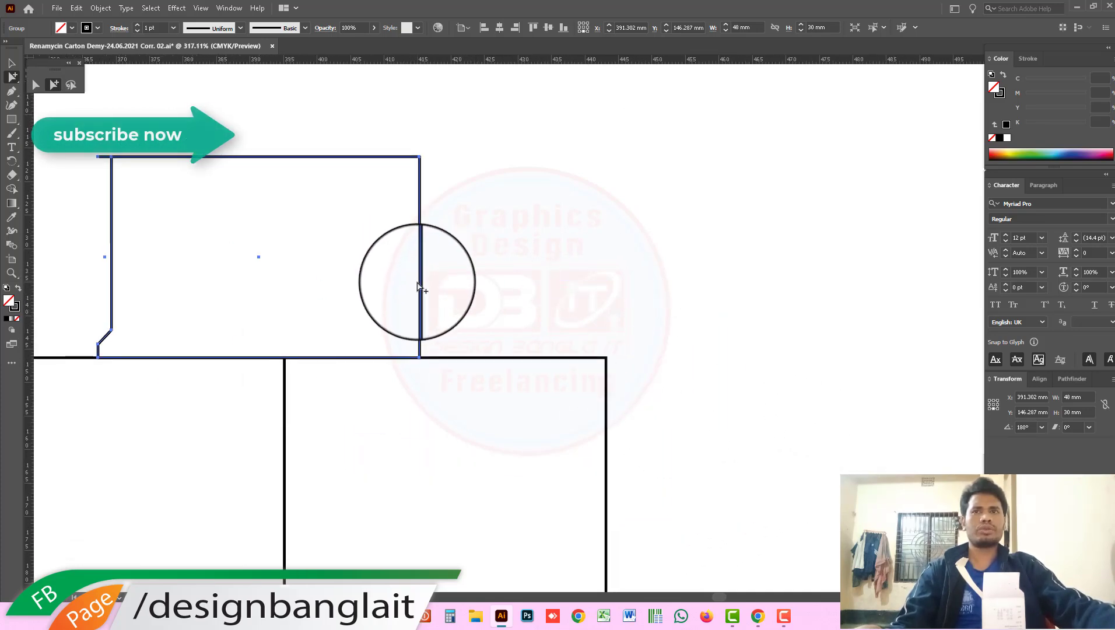
left_click_drag(424, 294, 606, 315)
left_click(677, 311)
left_click(446, 326, "ctrl+alt")
left_click(447, 326, "ctrl+alt")
left_click(446, 326, "ctrl+alt")
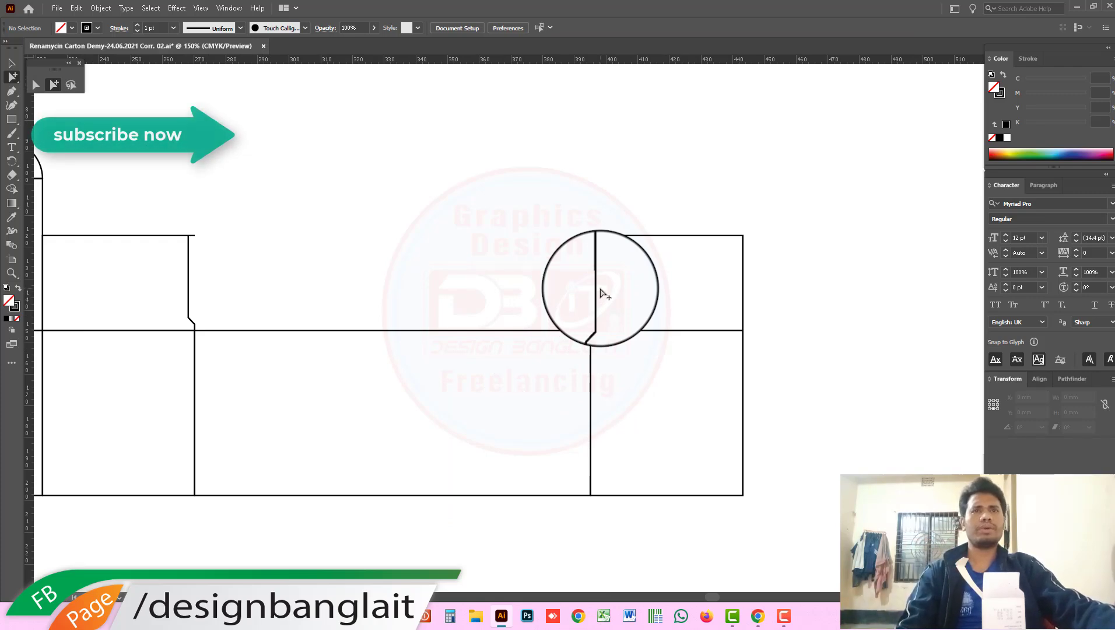
Examine the mirrored dust flap's notched edge, and compare the whole die-line with the printed carton artwork above it.
scroll(618, 314, "up", 4)
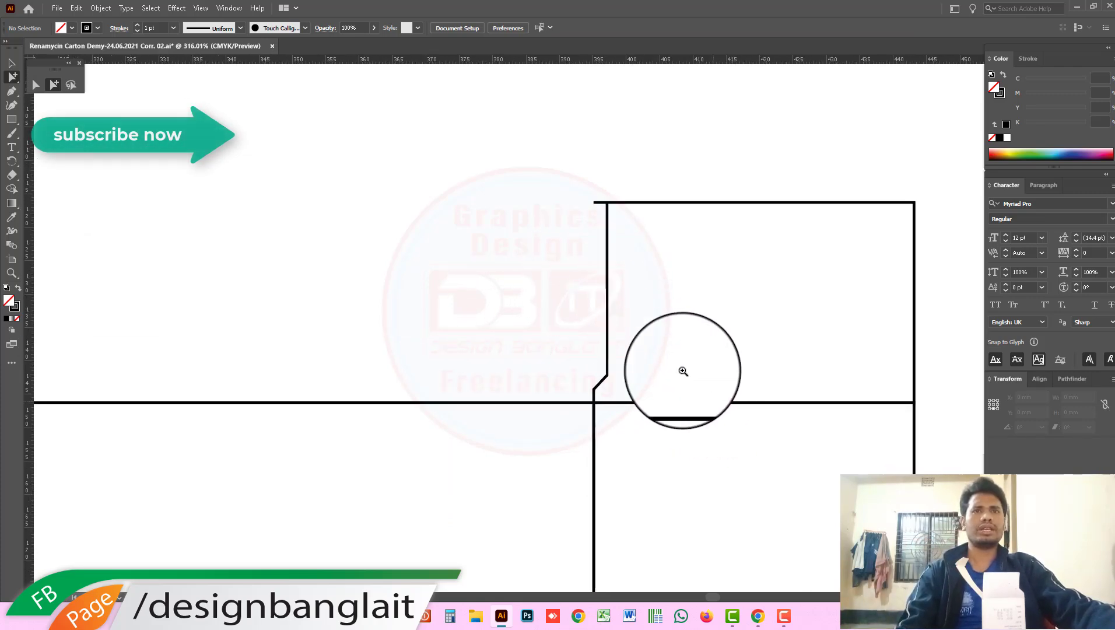
scroll(706, 360, "up", 4)
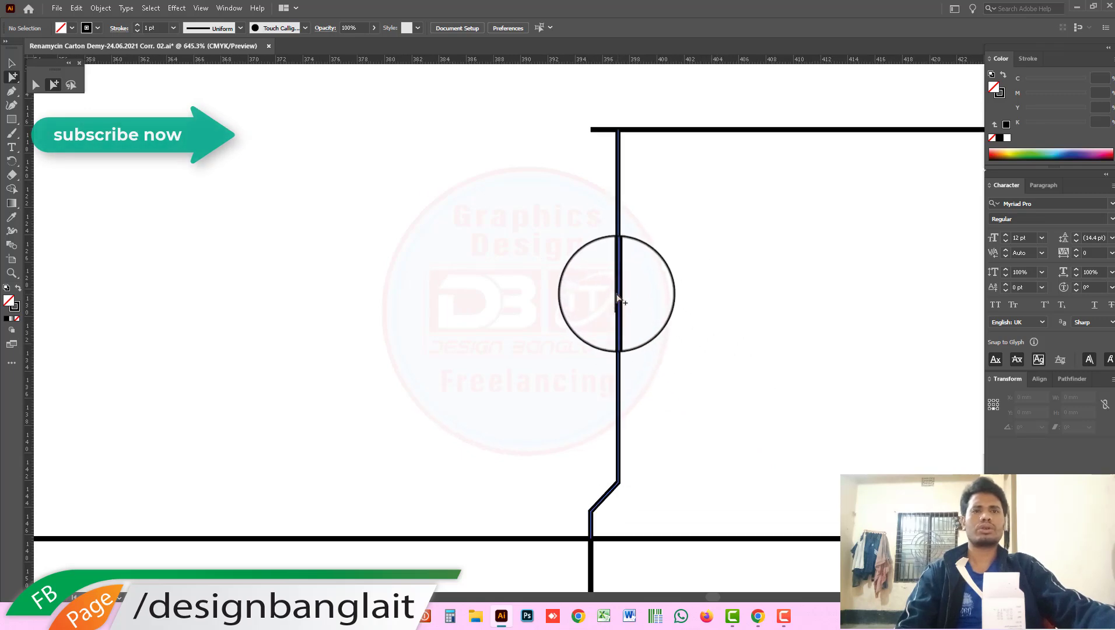
scroll(477, 338, "down", 8)
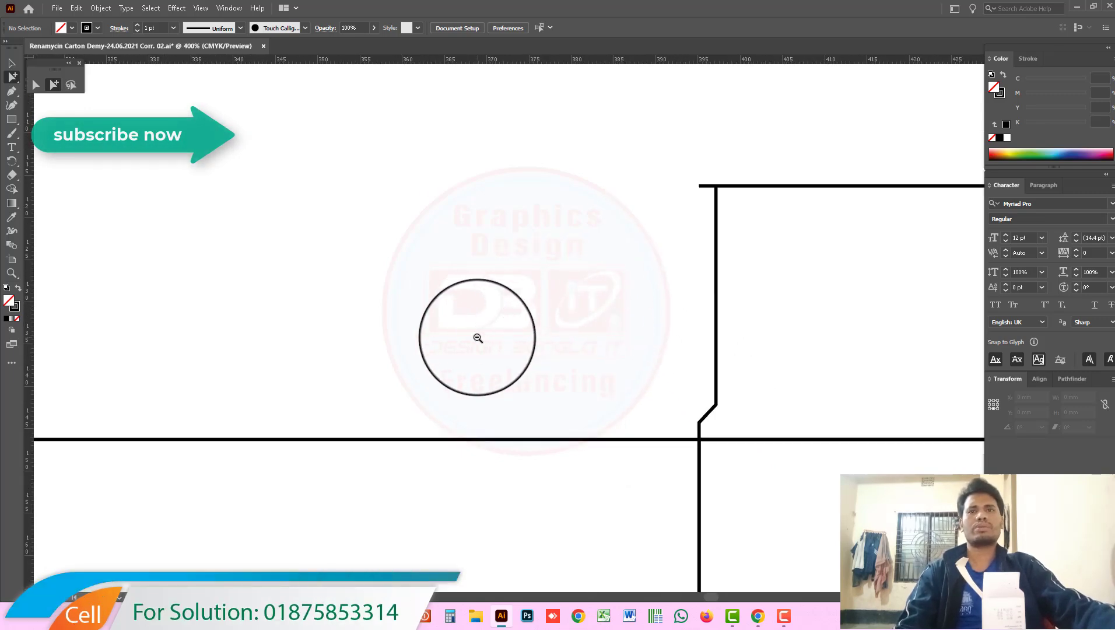
scroll(478, 338, "down", 2)
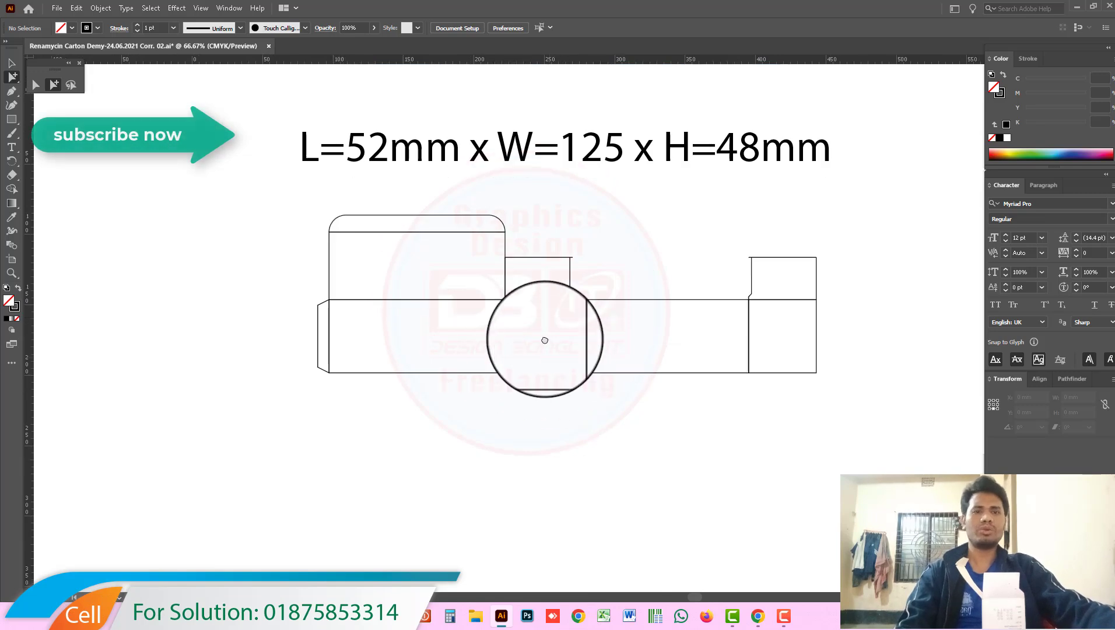
left_click_drag(569, 366, 561, 390)
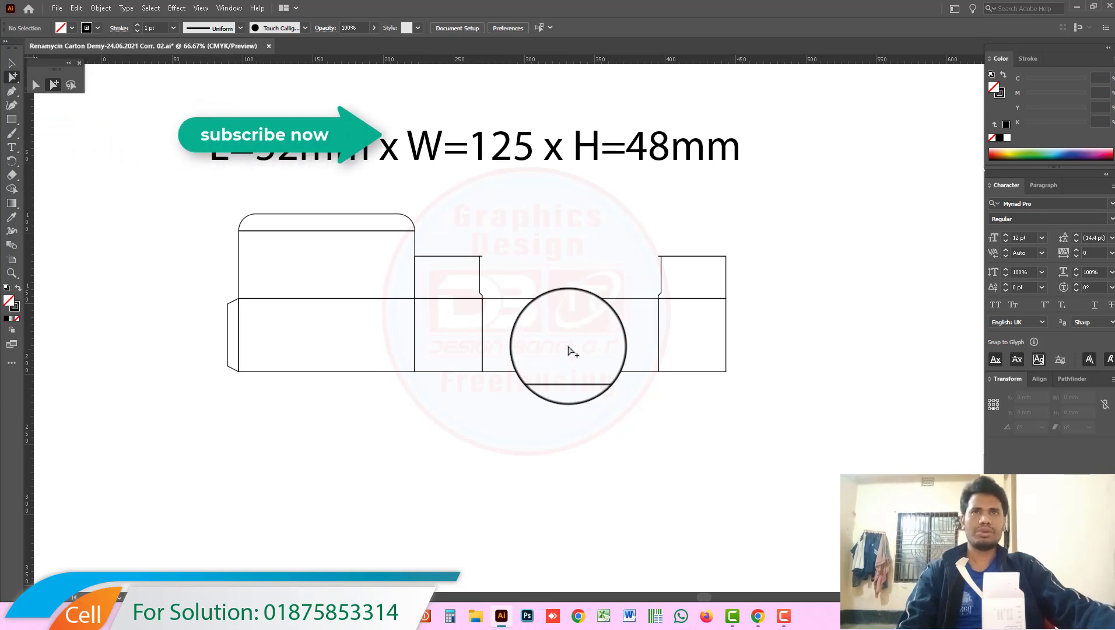
scroll(558, 337, "up", 4)
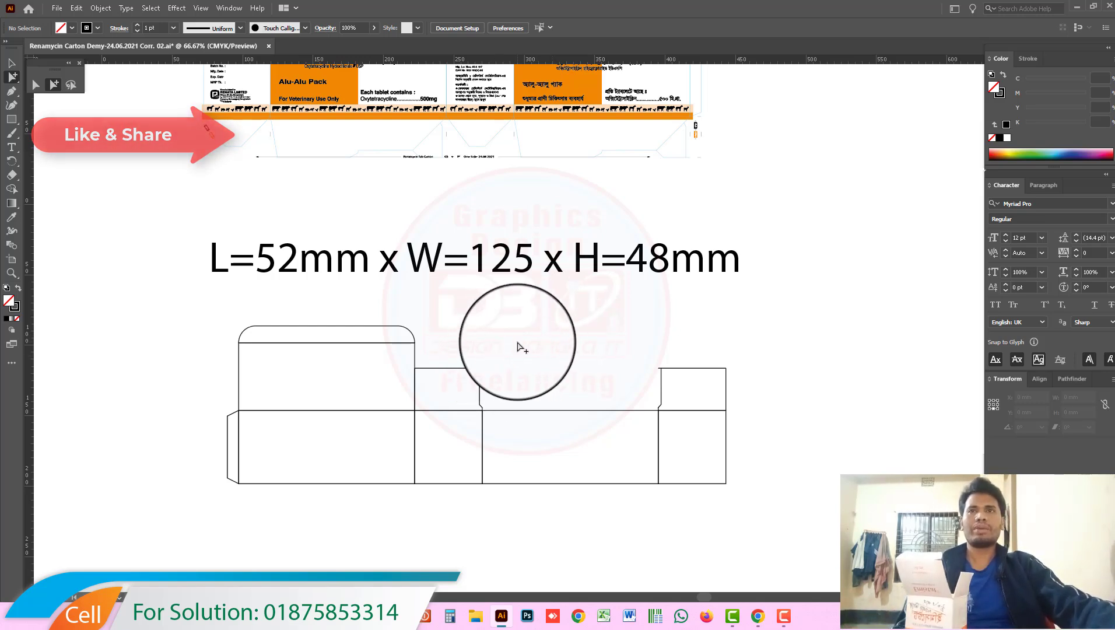
mouse_move(537, 389)
left_mouse_down()
mouse_move(540, 279)
mouse_move(537, 410)
left_mouse_up()
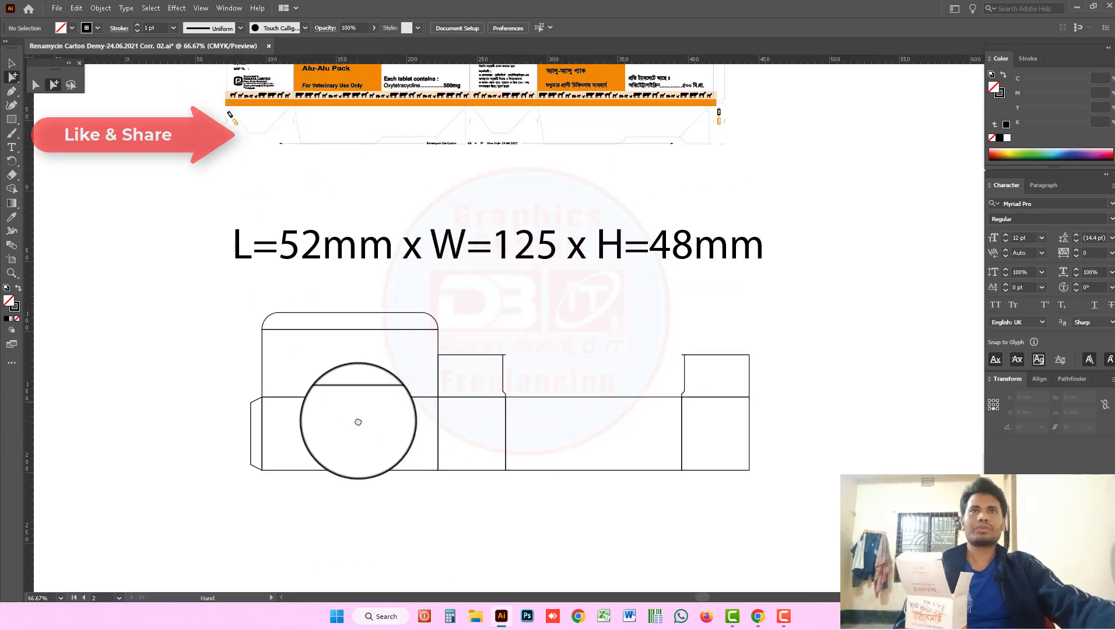
left_click_drag(358, 422, 372, 458)
left_click_drag(507, 404, 447, 449)
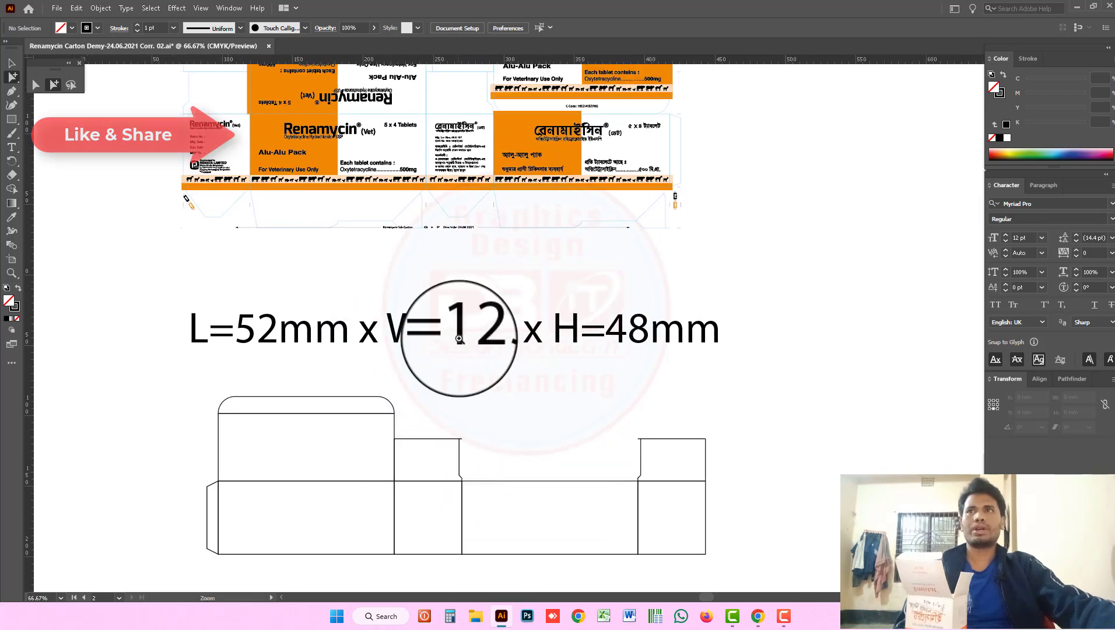
key("ctrl+minus")
left_click_drag(459, 337, 500, 436)
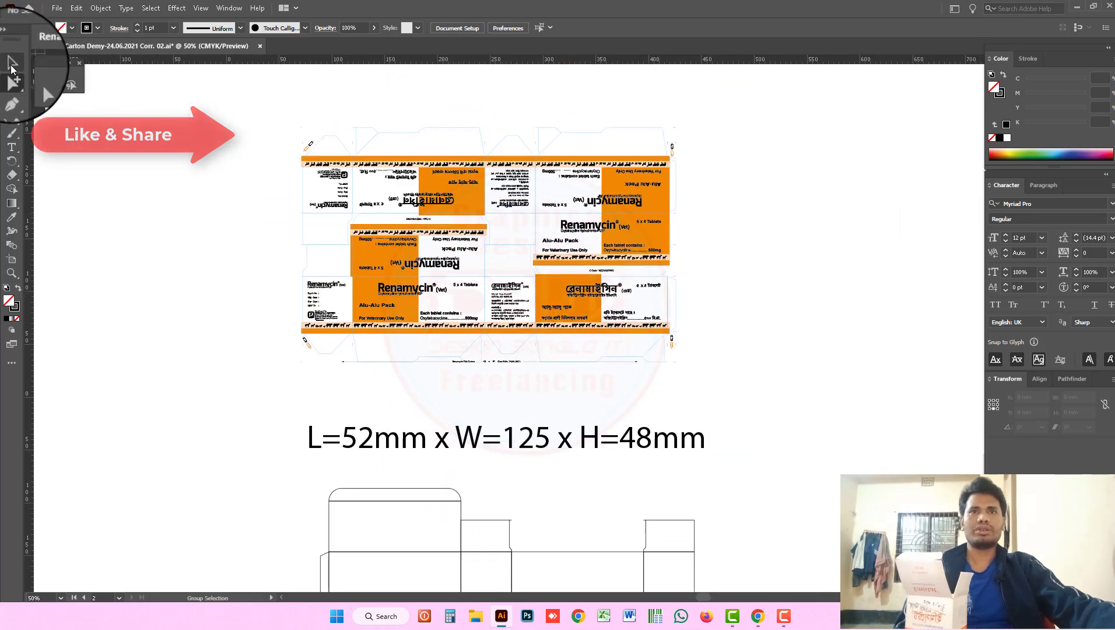
Rotate the complete two-up Renamycin carton artwork by half a turn and deselect it.
left_click(11, 64)
left_click(631, 213)
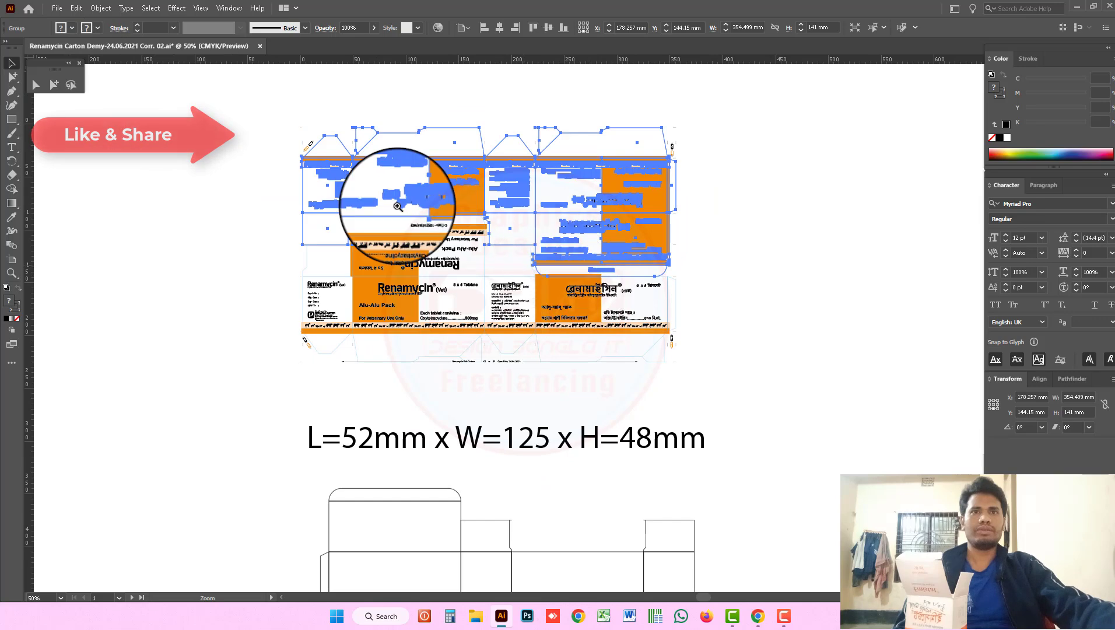
left_click_drag(242, 90, 752, 383)
key("r")
left_click_drag(703, 198, 192, 296)
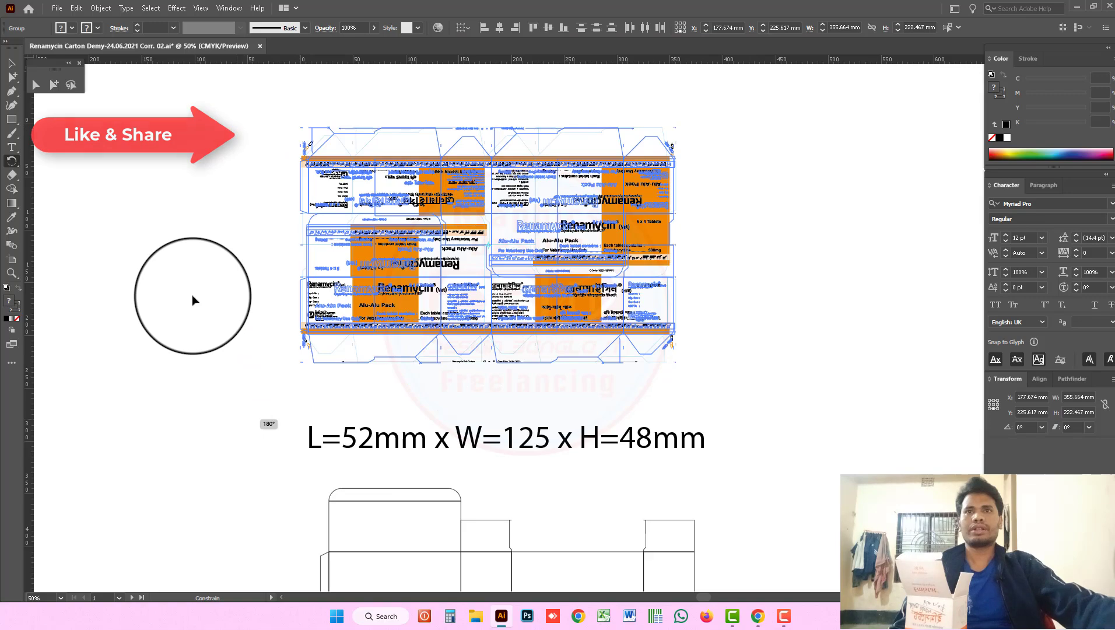
left_click(11, 62)
left_click(151, 187)
Compare the rotated carton artwork with the die-line below it, highlighting all of the die-line's panels and flaps.
key("ctrl+space")
left_click_drag(430, 329, 441, 224)
key("space")
key("ctrl+space")
left_click(487, 336, "ctrl+alt")
key("space")
left_click_drag(487, 336, 510, 400)
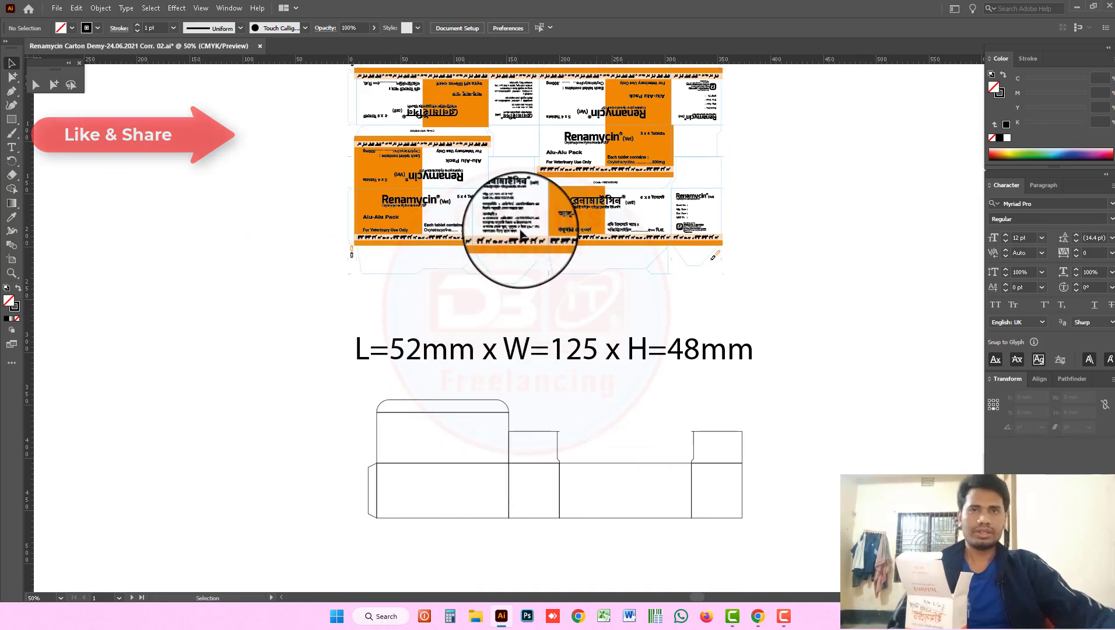
scroll(475, 292, "up", 2)
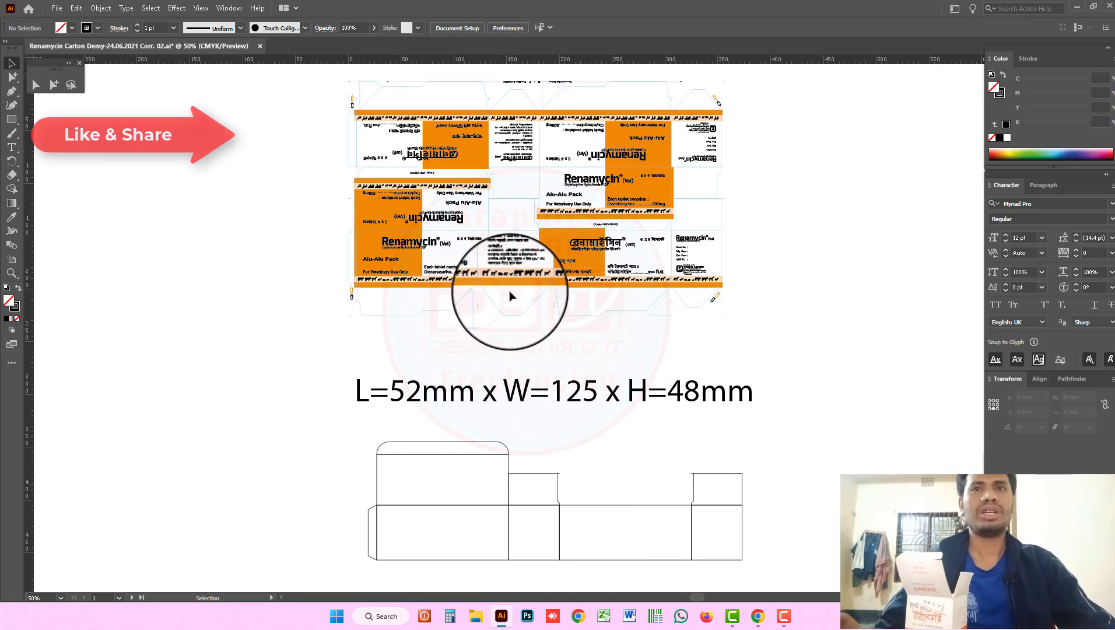
scroll(515, 296, "down", 1)
scroll(518, 297, "down", 2)
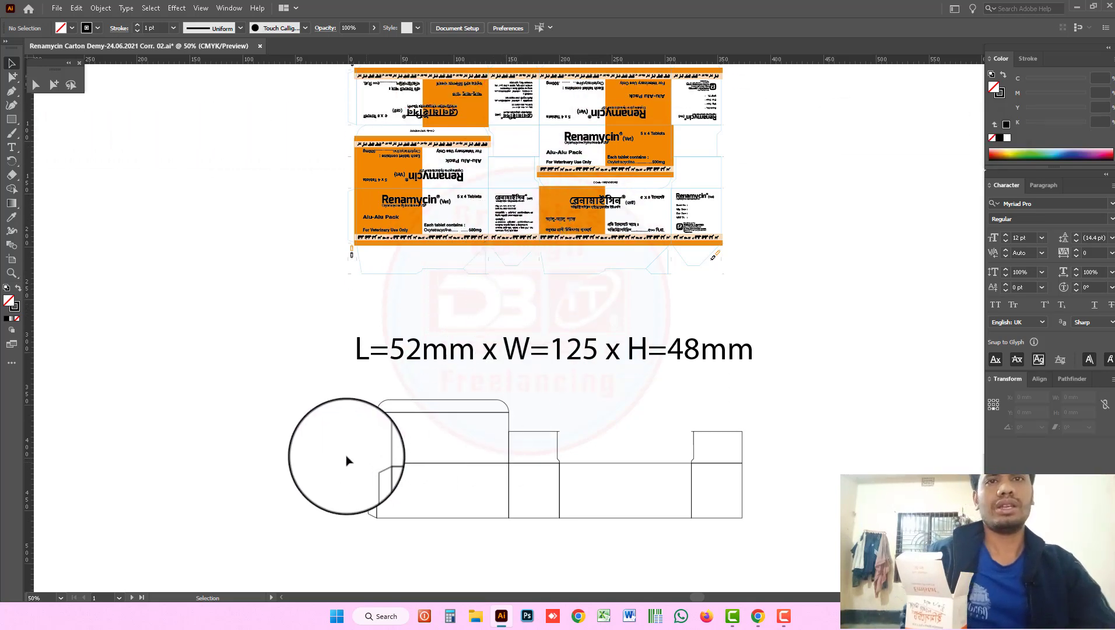
left_click_drag(330, 402, 802, 565)
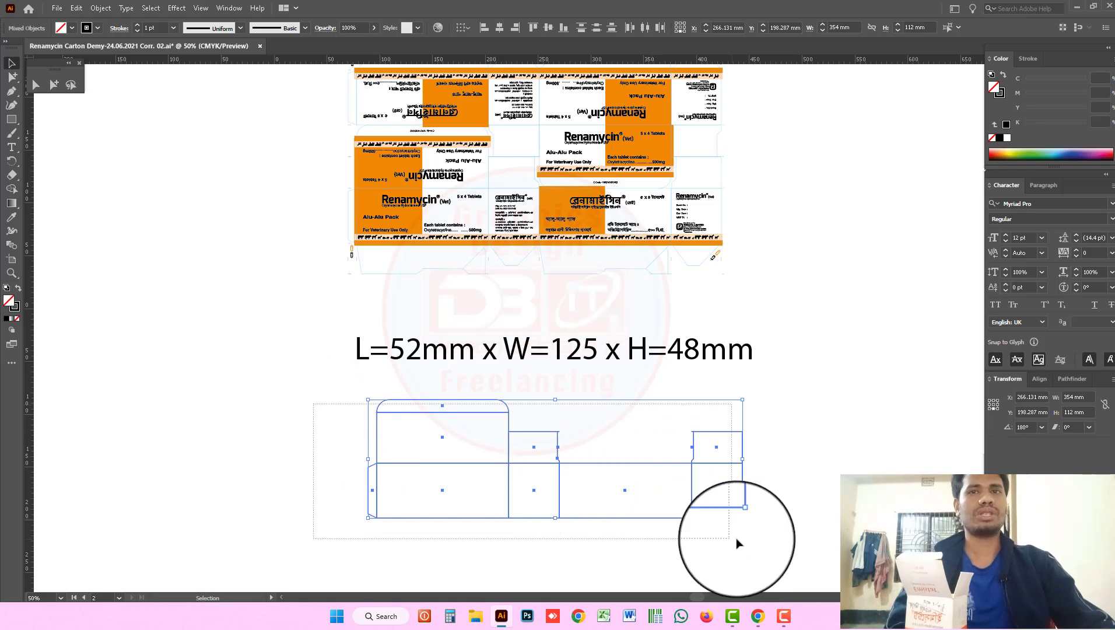
left_click(429, 479)
scroll(449, 472, "up", 2)
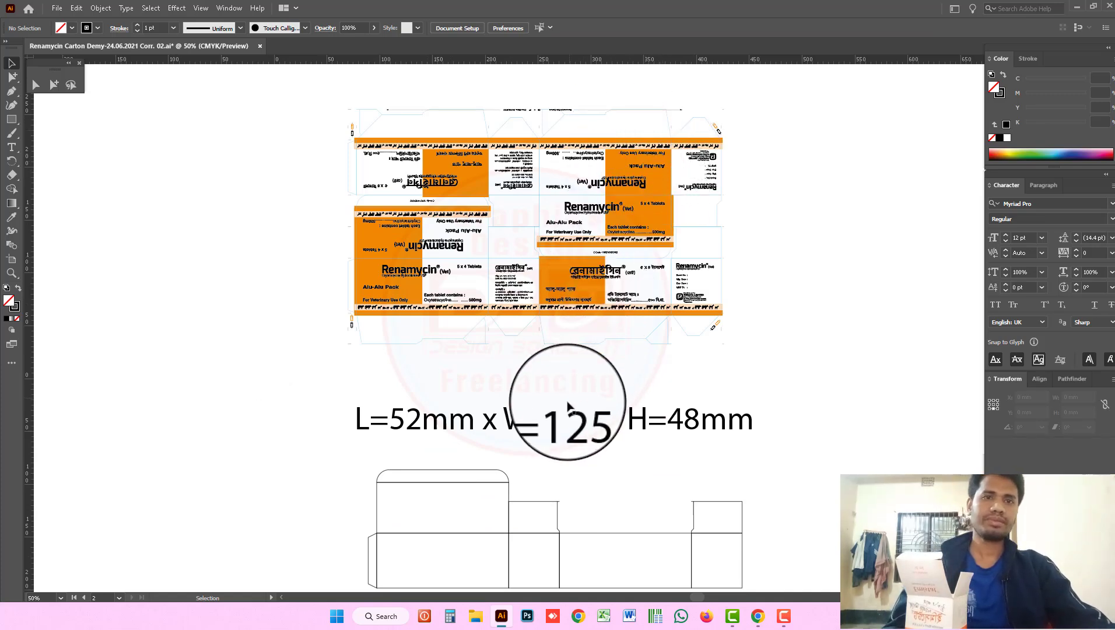
scroll(569, 408, "down", 3)
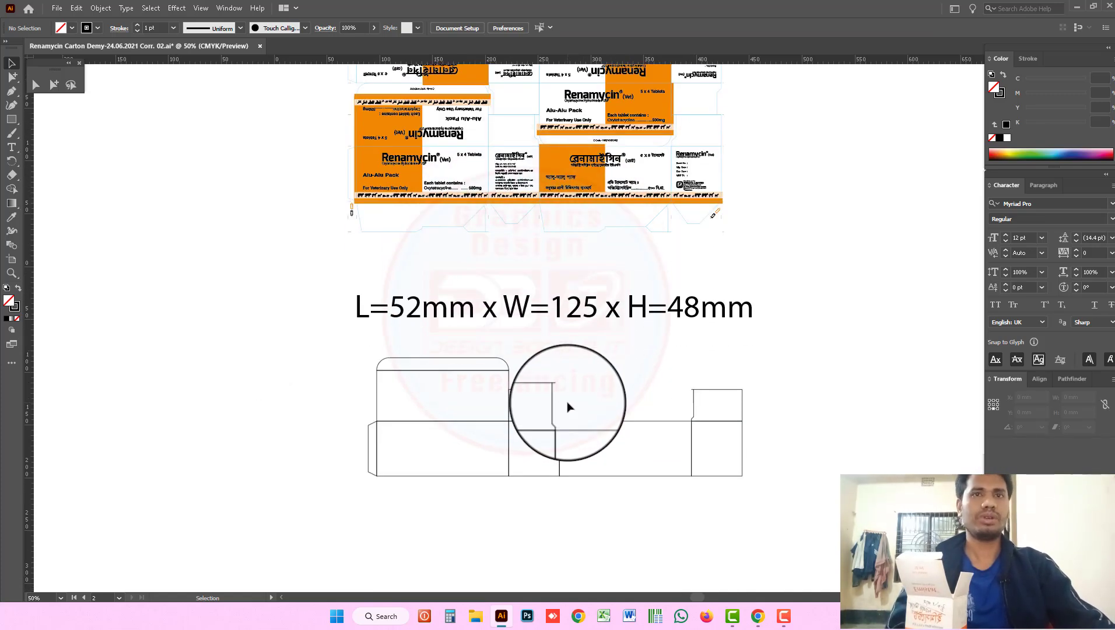
left_click_drag(336, 349, 838, 465)
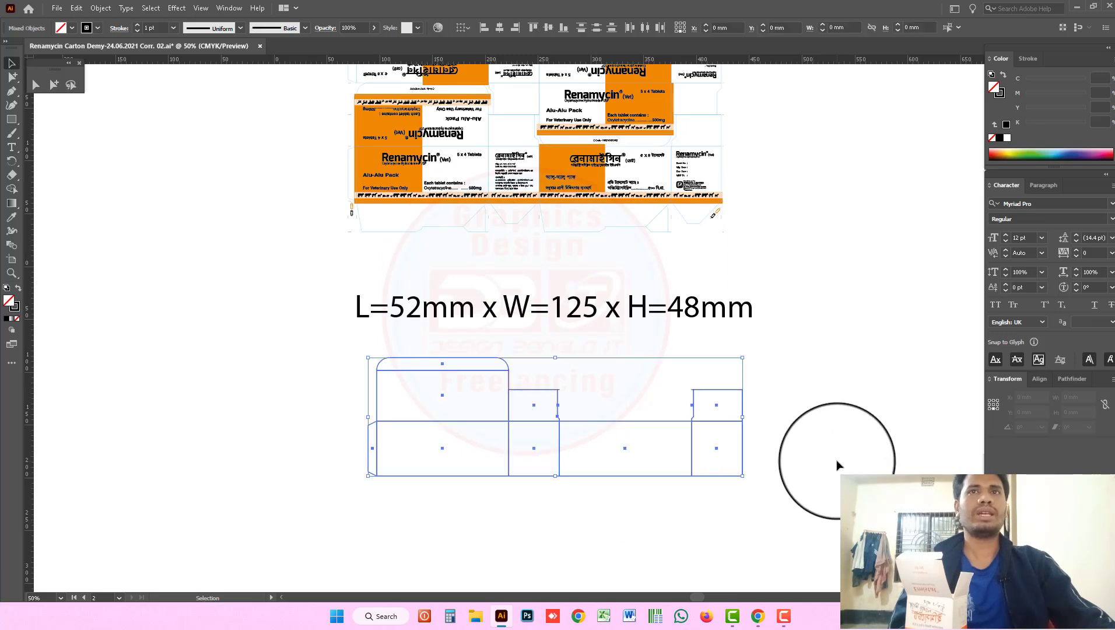
left_click(837, 464)
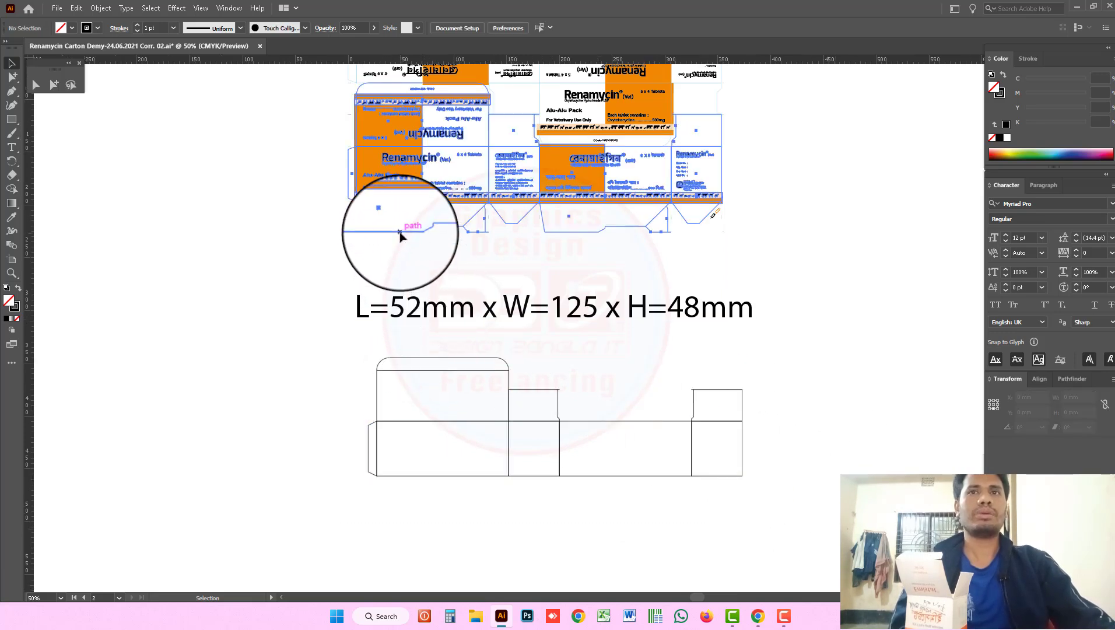
Select the lower carton artwork and examine the shapes of its bottom closure flaps.
left_click(401, 235)
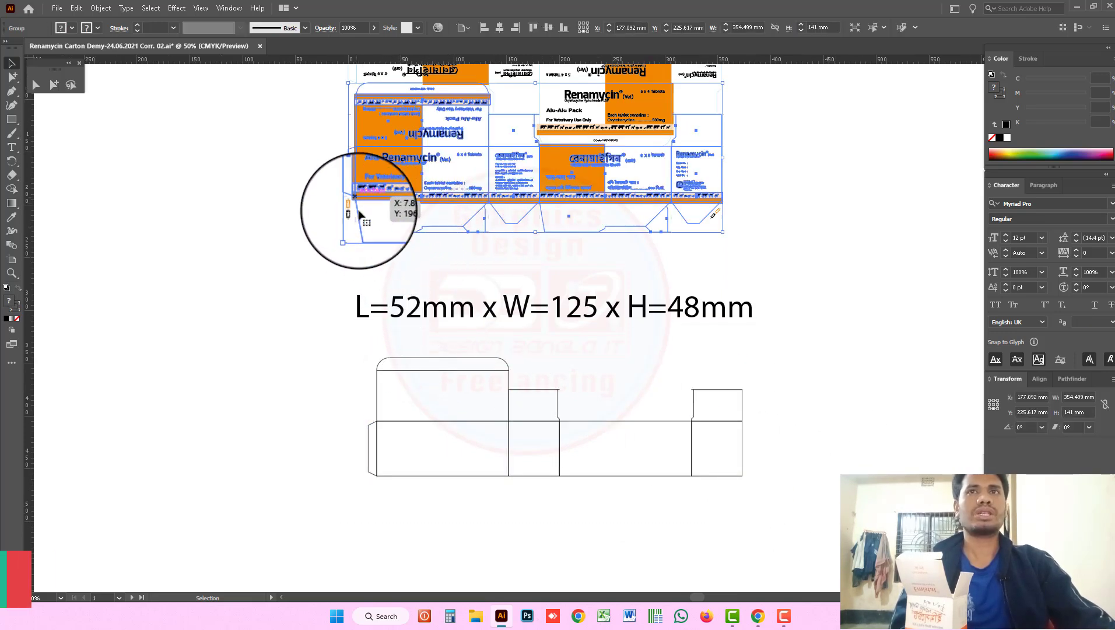
key("space")
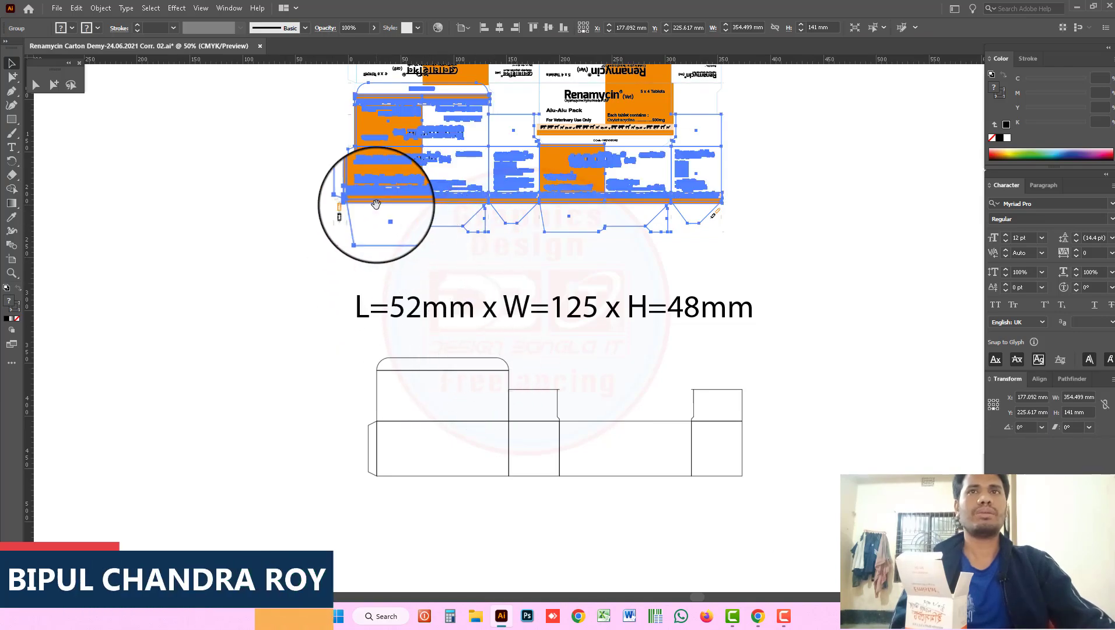
left_click_drag(389, 211, 548, 249)
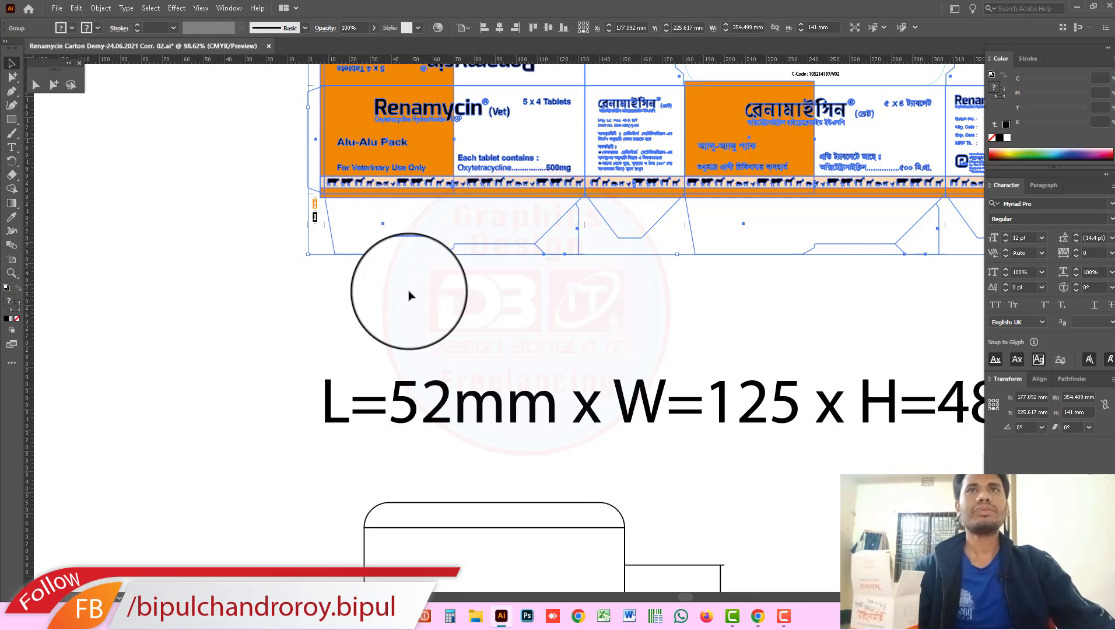
left_click(536, 321)
key("ctrl+minus")
key("ctrl+minus")
left_click_drag(642, 419, 570, 429)
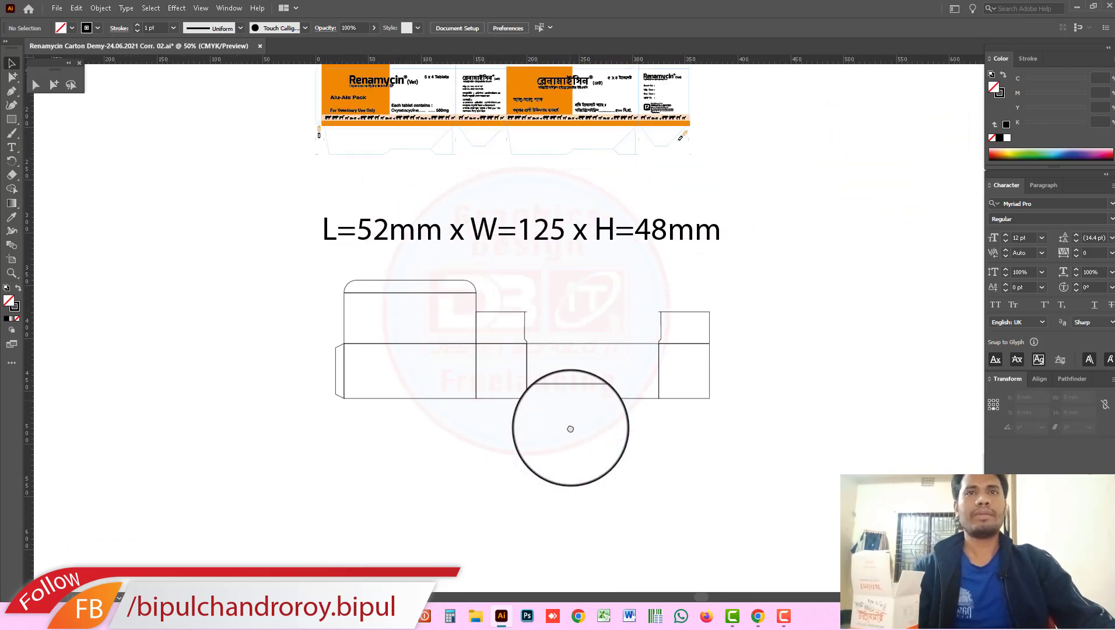
Select the side panel beneath the first dust flap and check its width and height.
scroll(571, 428, "up", 1)
left_click(54, 85)
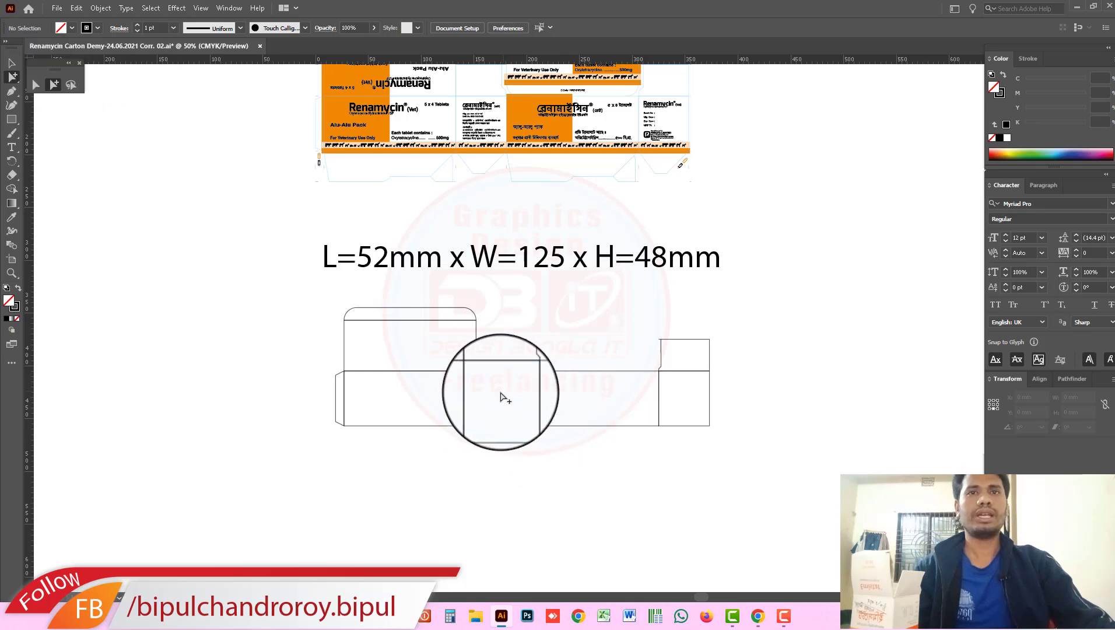
left_click(527, 412)
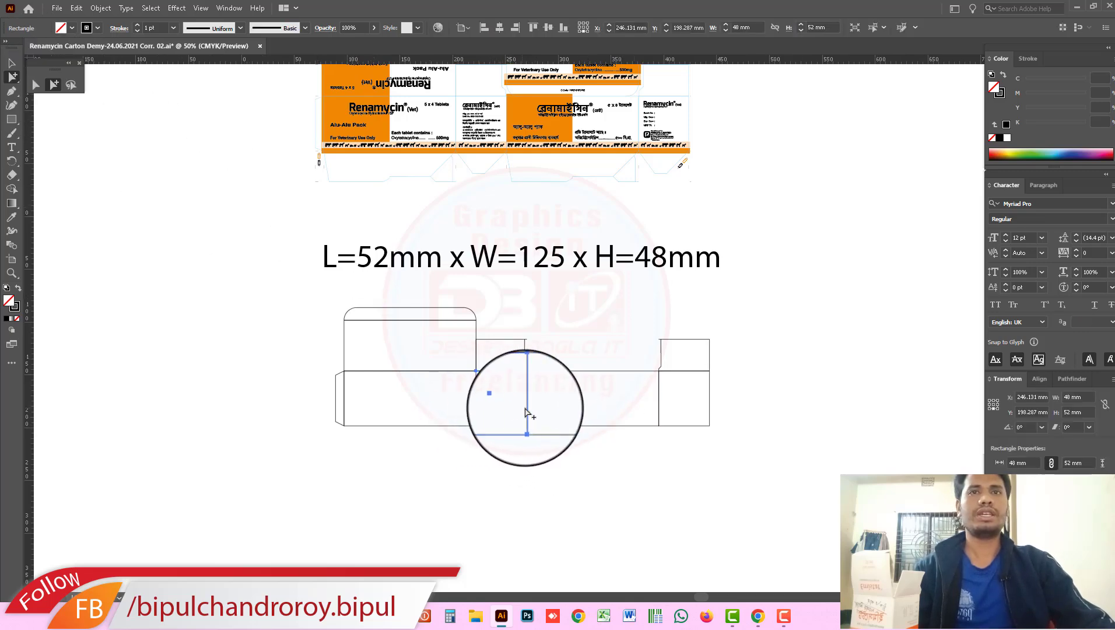
scroll(476, 388, "up", 3)
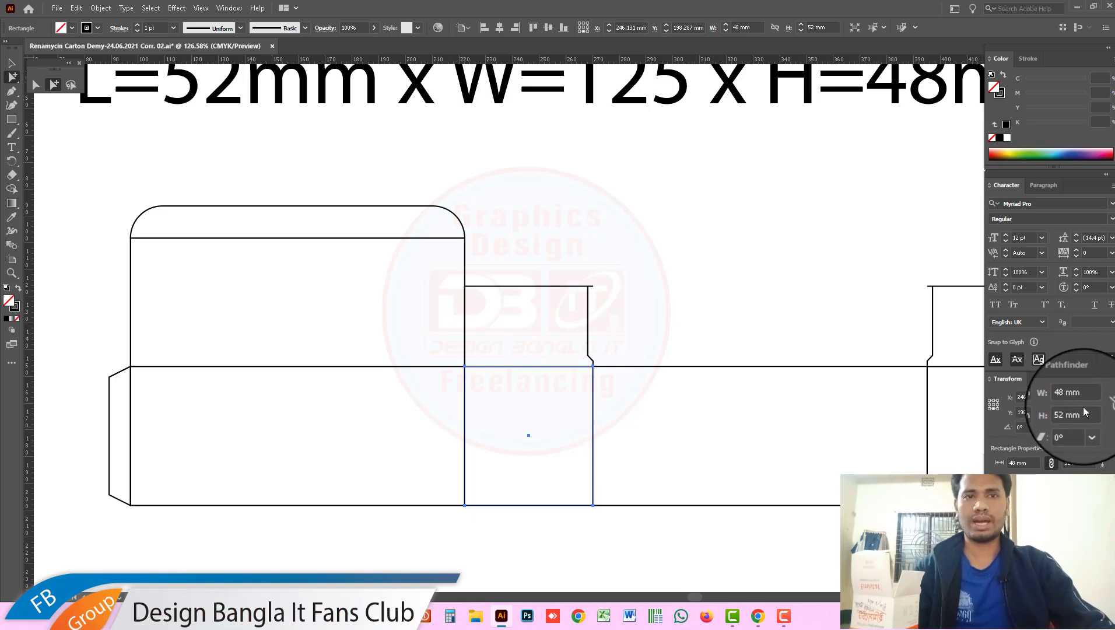
left_click(609, 437, "alt")
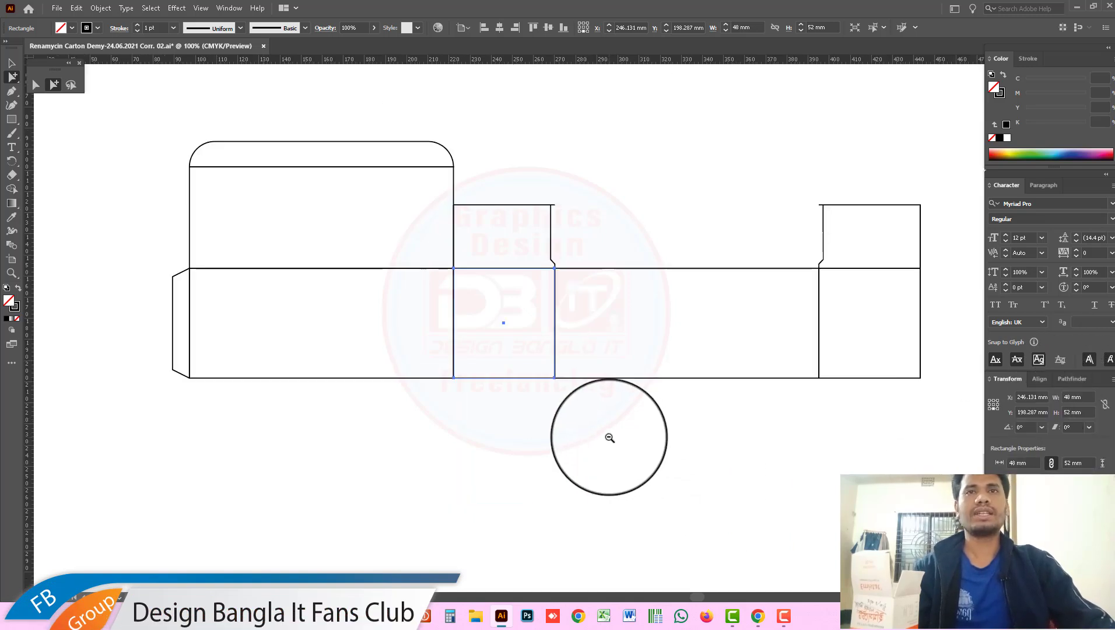
left_click(541, 426, "alt")
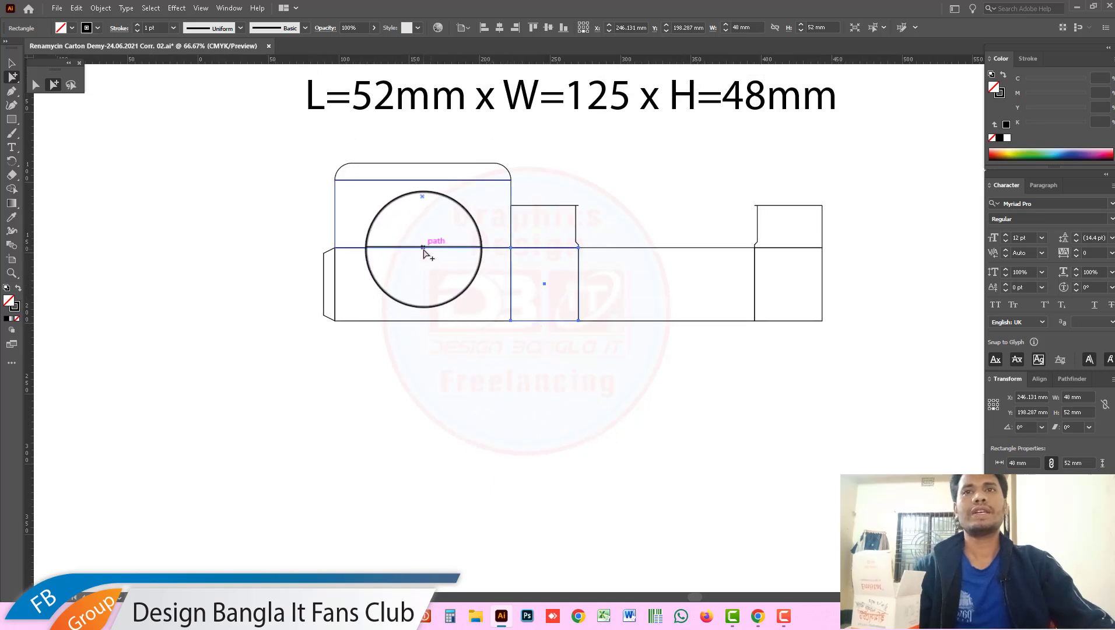
Duplicate the first main panel directly below itself, and check the sizes of the main panel and the neighbouring side panel.
left_click_drag(423, 249, 447, 249)
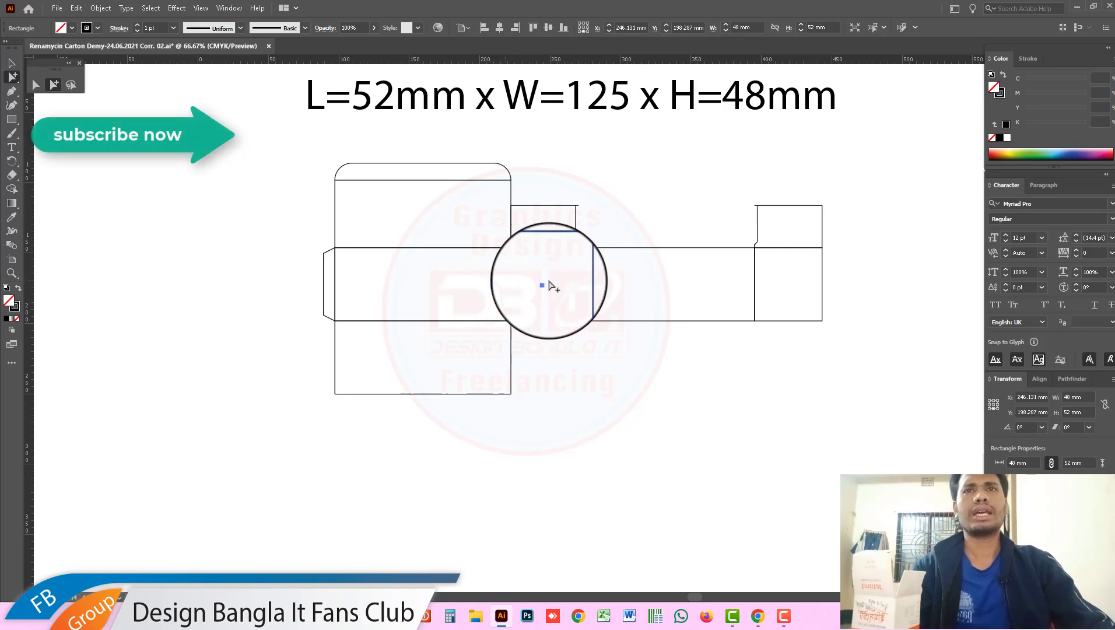
left_click_drag(382, 268, 457, 305)
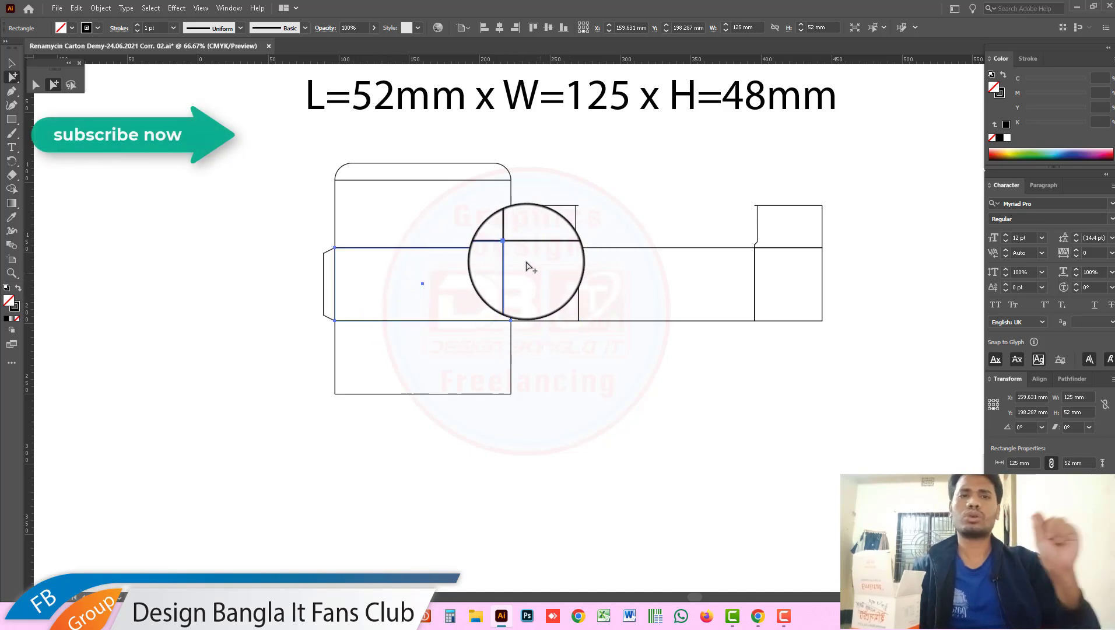
left_click(561, 303)
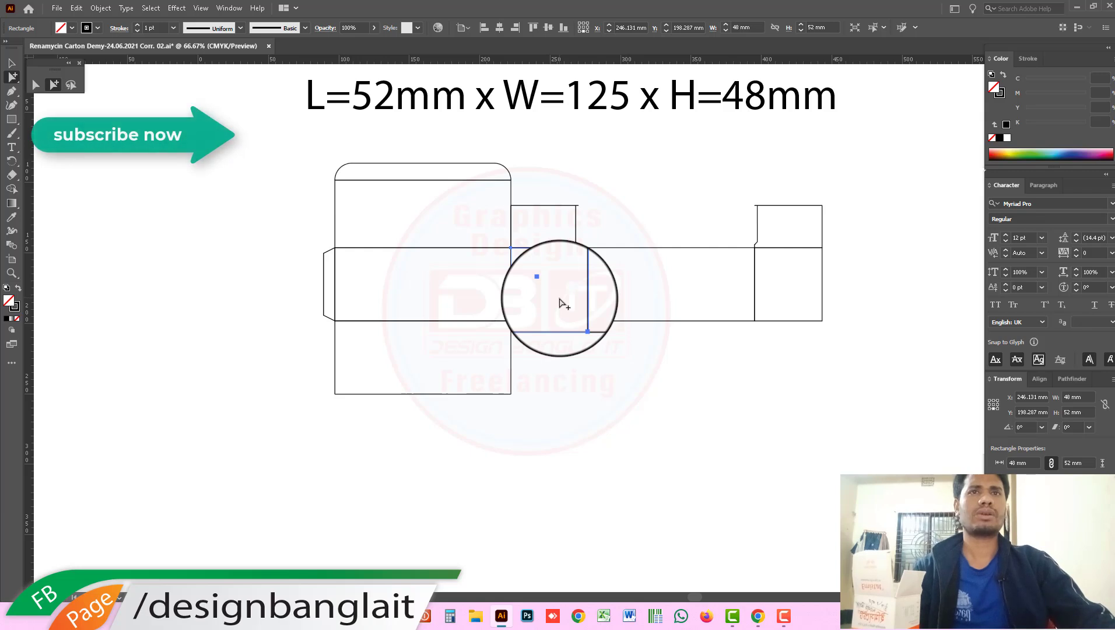
left_click(559, 366)
left_click(552, 321)
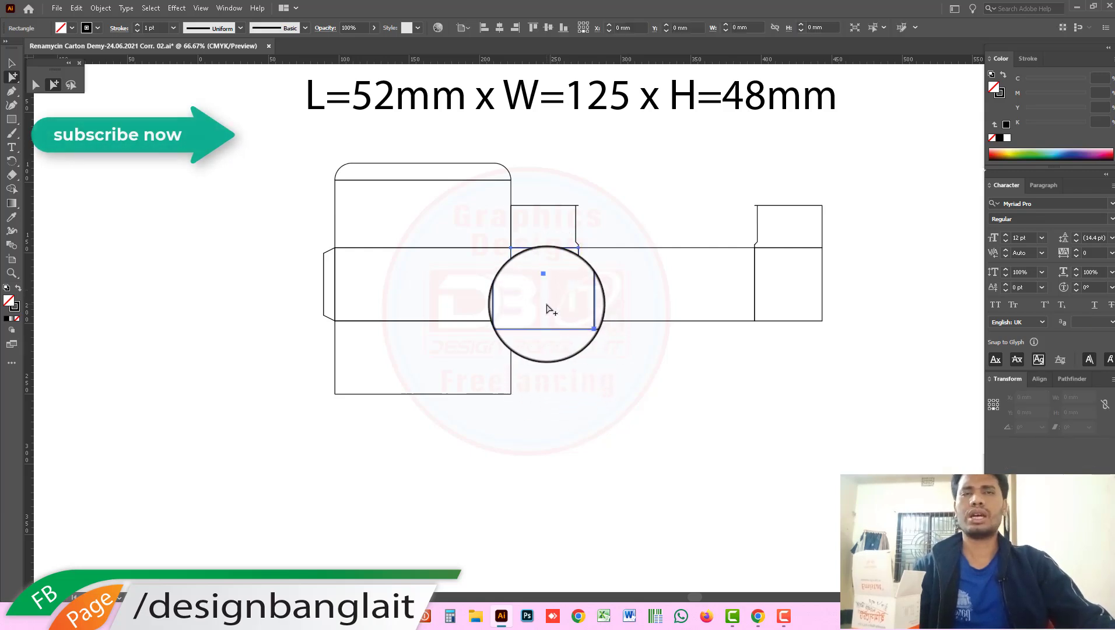
mouse_move(1063, 404)
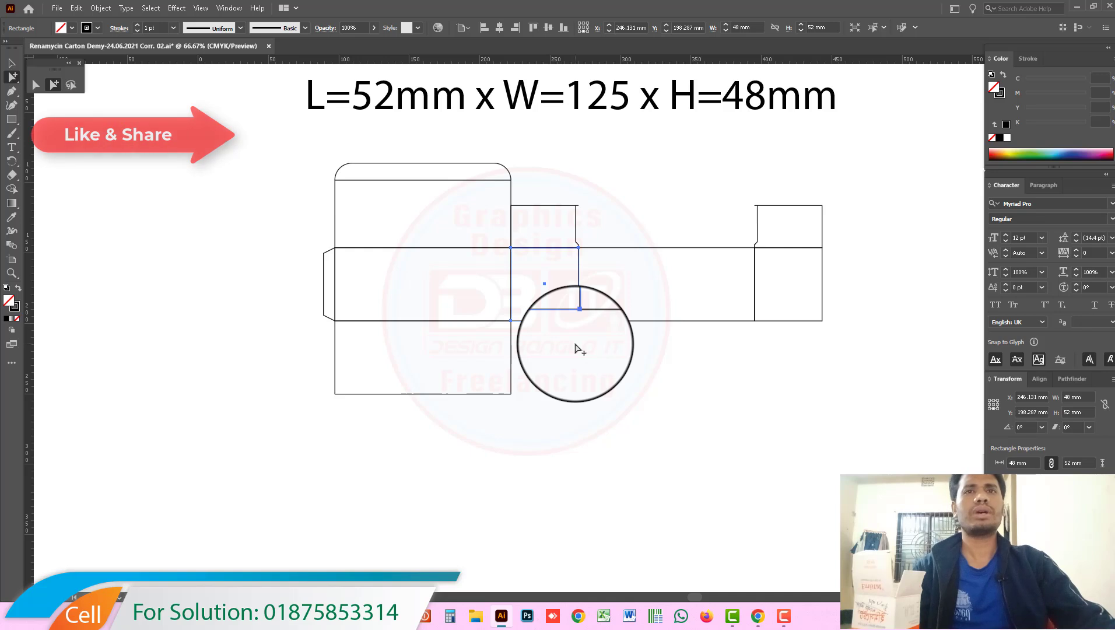
Set the height of the duplicated bottom panel to 32 mm, anchored at its top edge so it stays attached to the main panel.
left_click(478, 385)
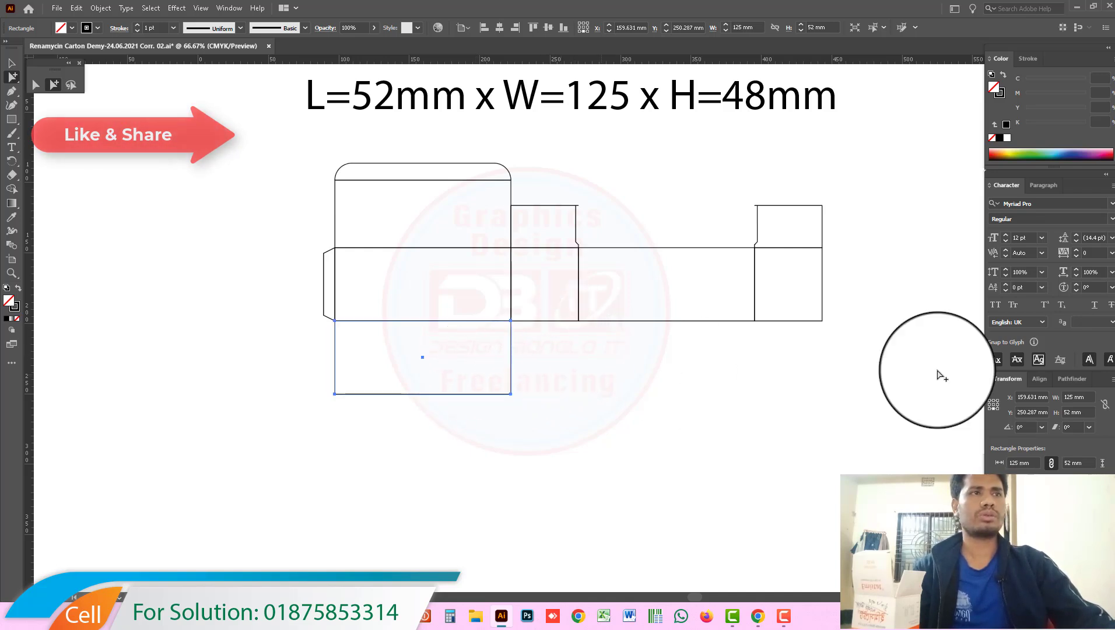
left_click(994, 400)
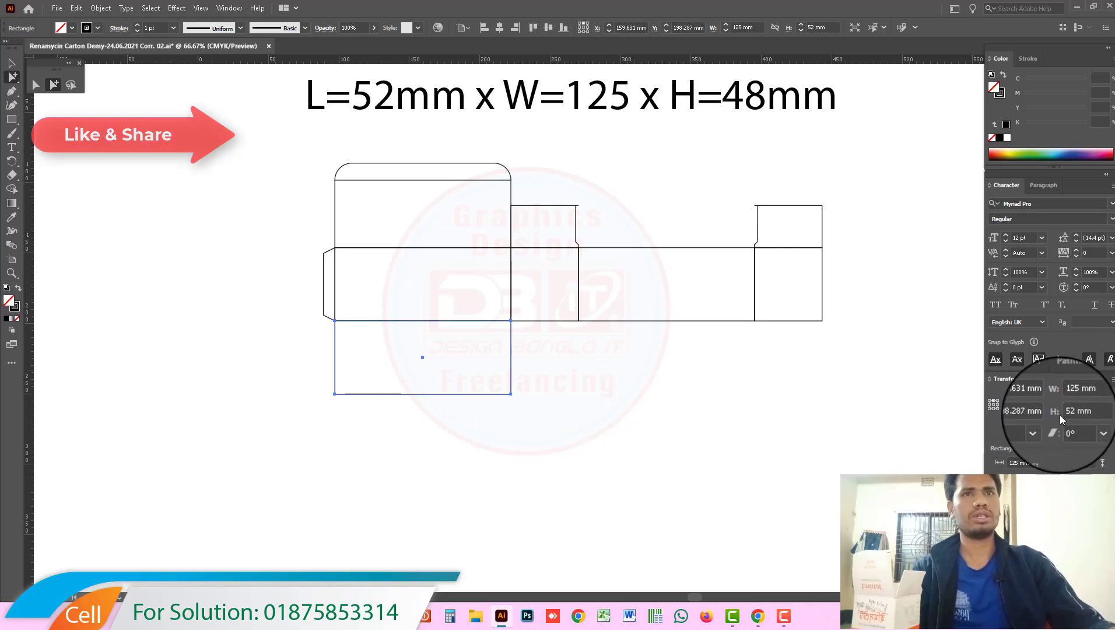
left_click(1059, 414)
type("32")
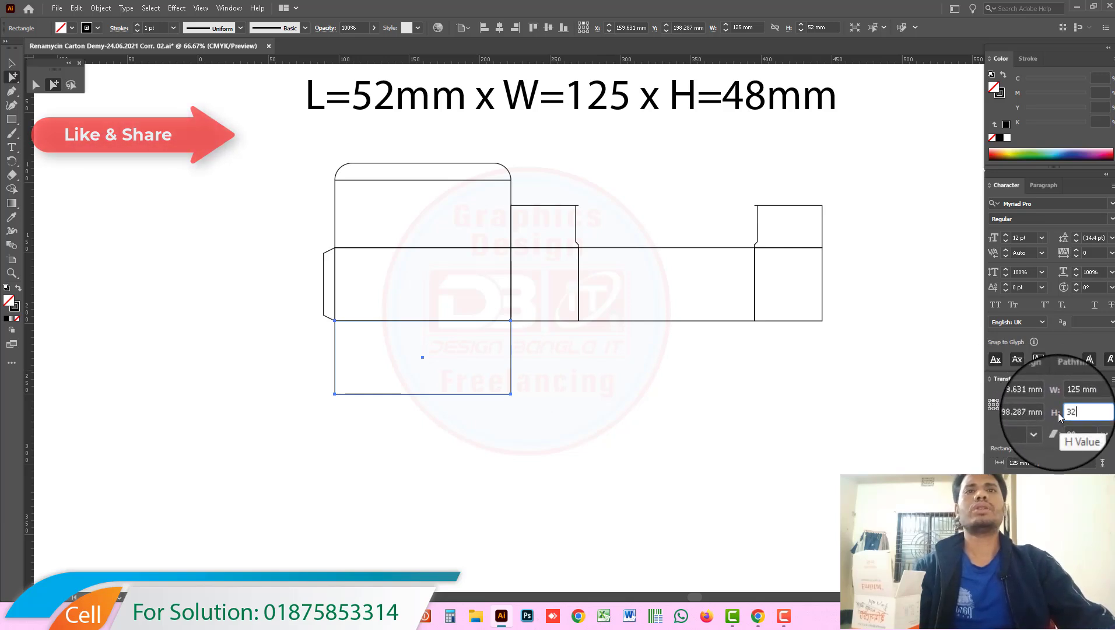
key("Return")
left_click(640, 398)
Compare the dimensions of the first bottom flap with those of the adjoining side panel.
left_click(496, 363)
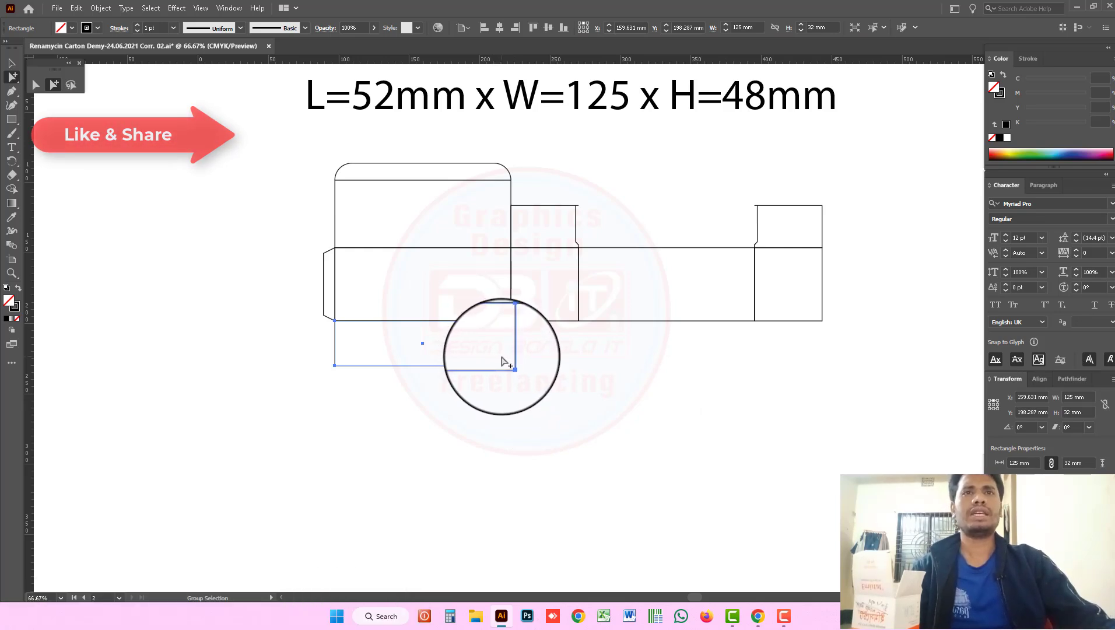
left_click_drag(518, 362, 564, 310)
left_click(566, 309)
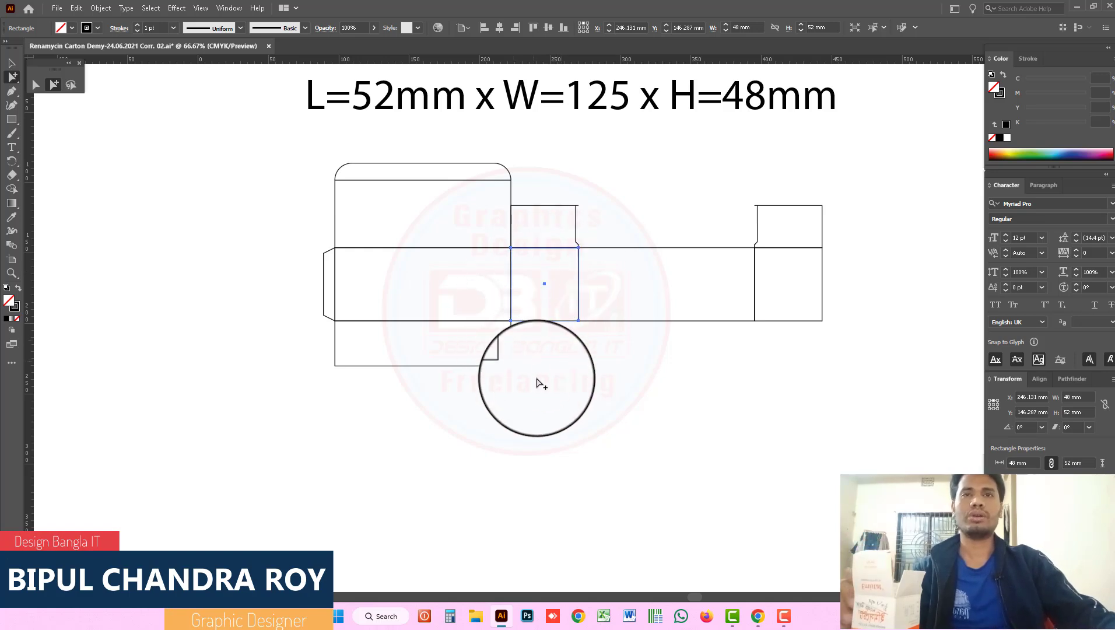
left_click(493, 351)
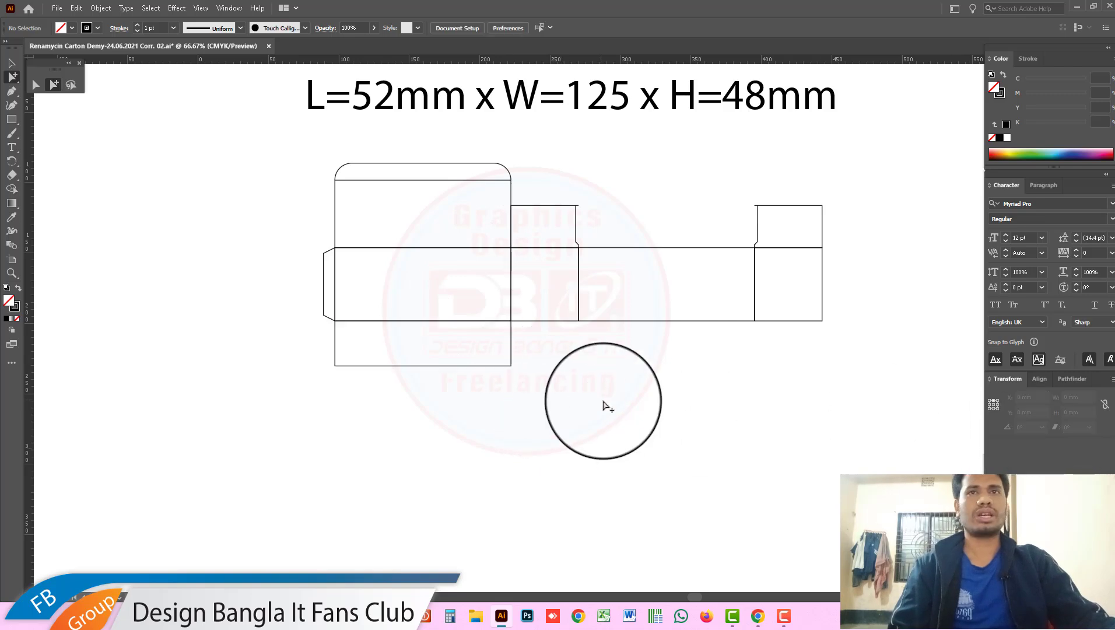
left_click_drag(562, 398, 504, 359)
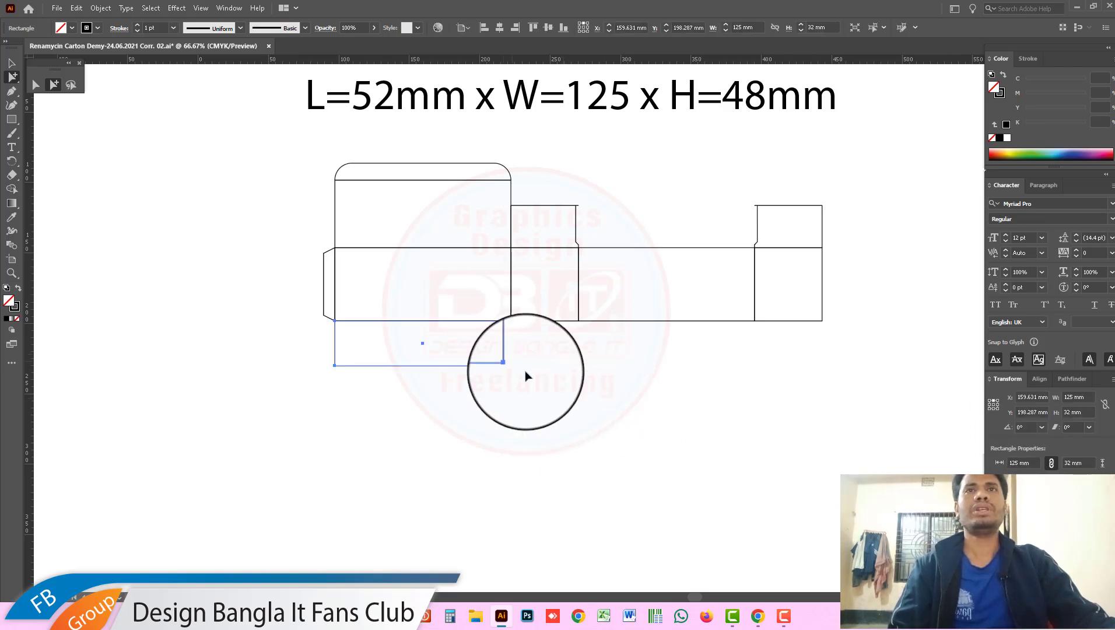
scroll(578, 378, "up", 3)
left_click(563, 301, "ctrl+alt")
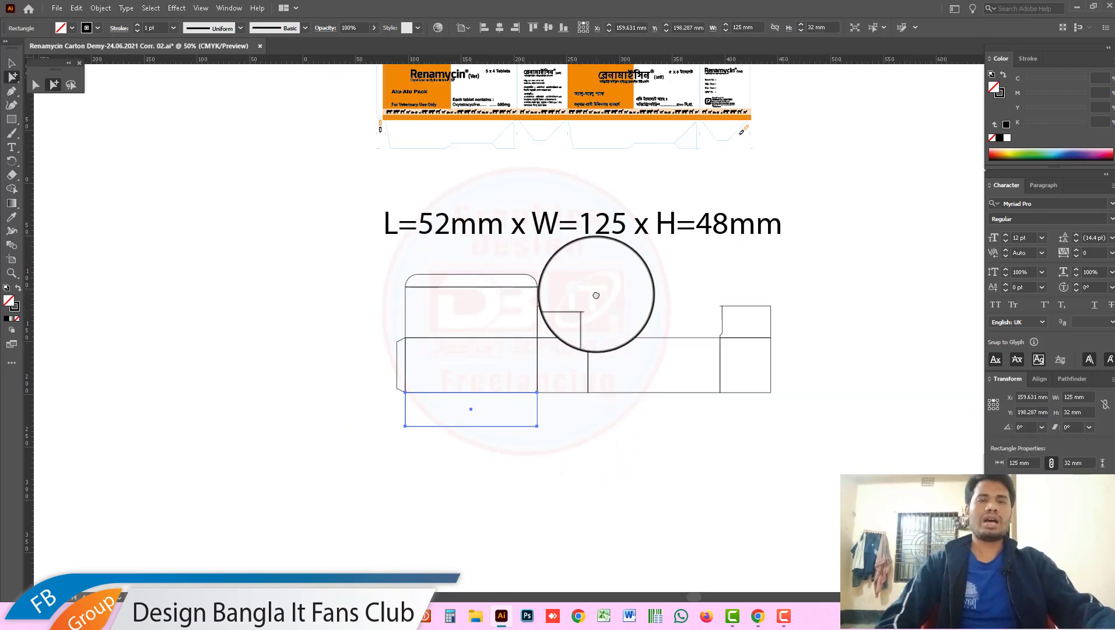
left_click_drag(595, 294, 588, 333)
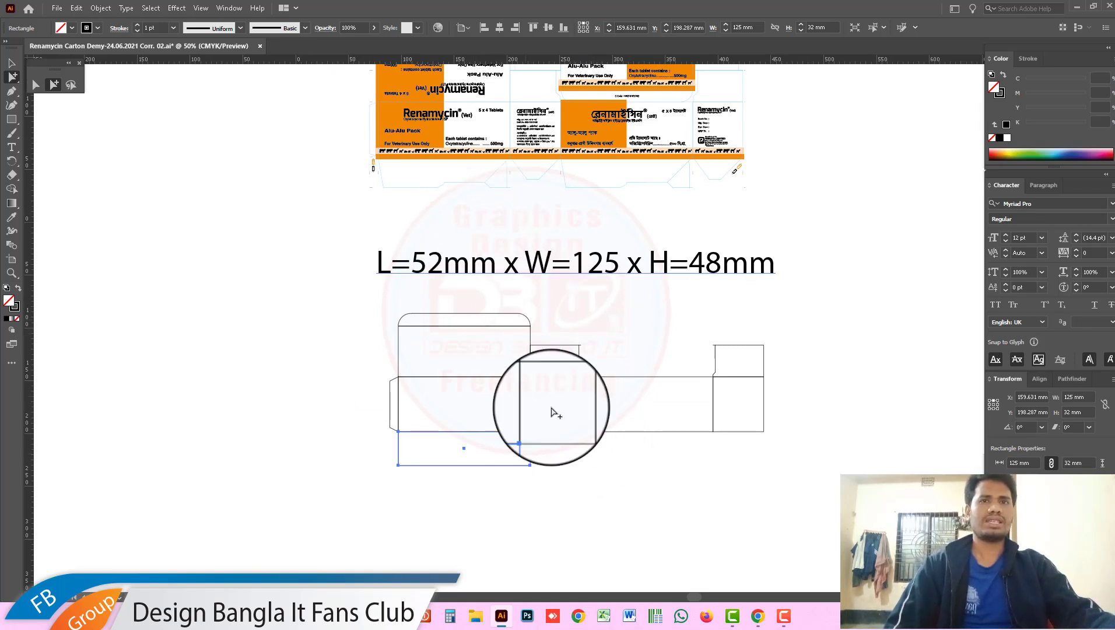
Duplicate the bottom flap so it adjoins the original beneath the first side panel, and narrow the copy to that panel's width.
left_click(561, 485)
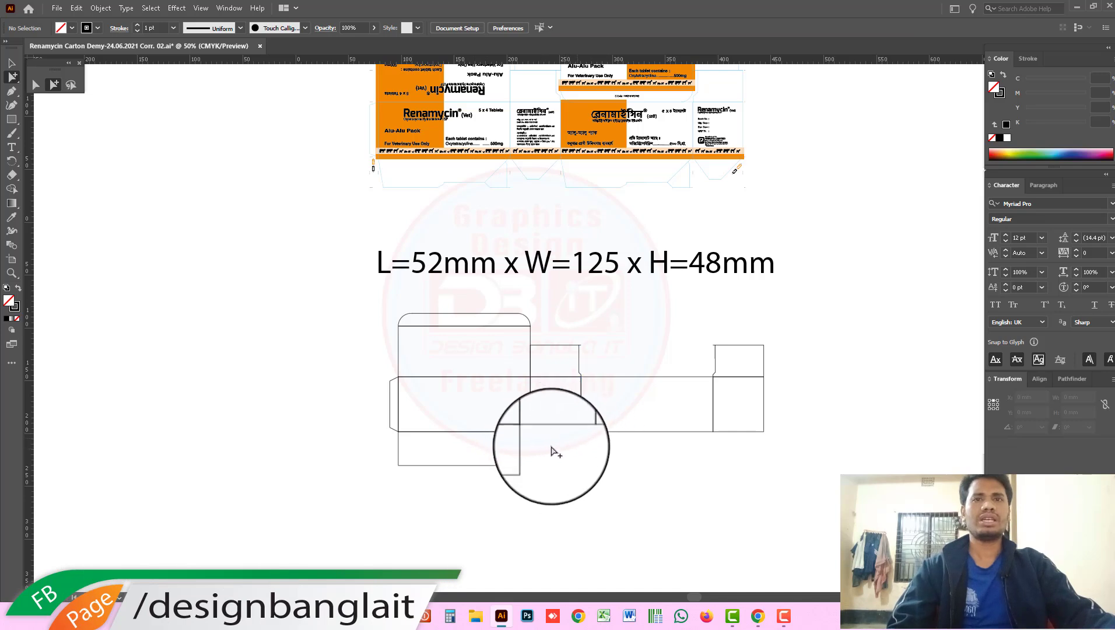
left_click(457, 466)
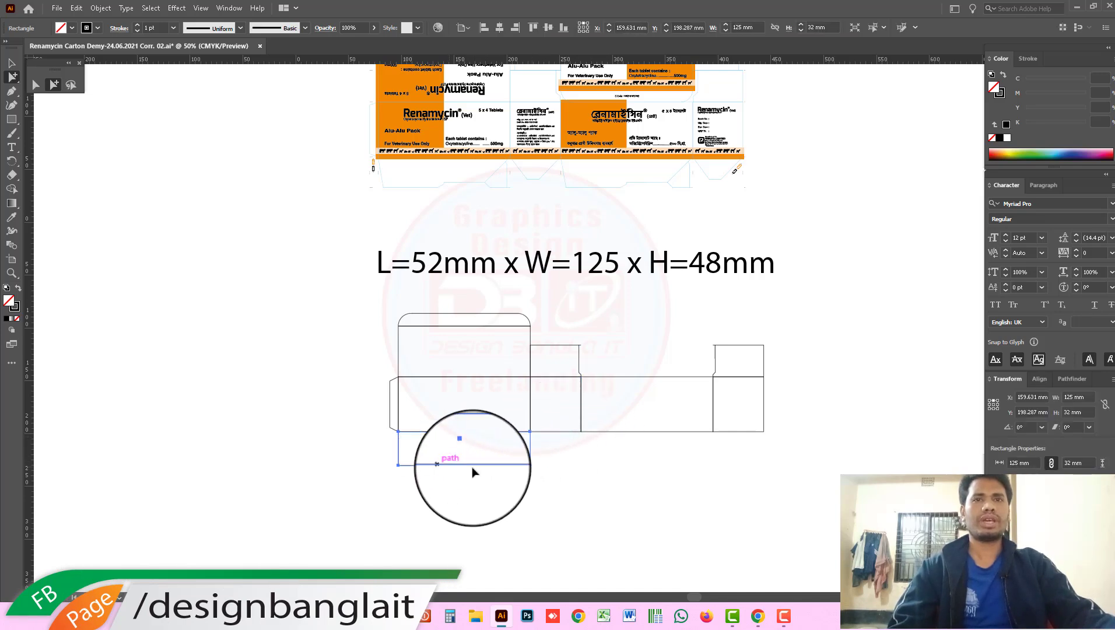
left_click_drag(474, 471, 580, 473)
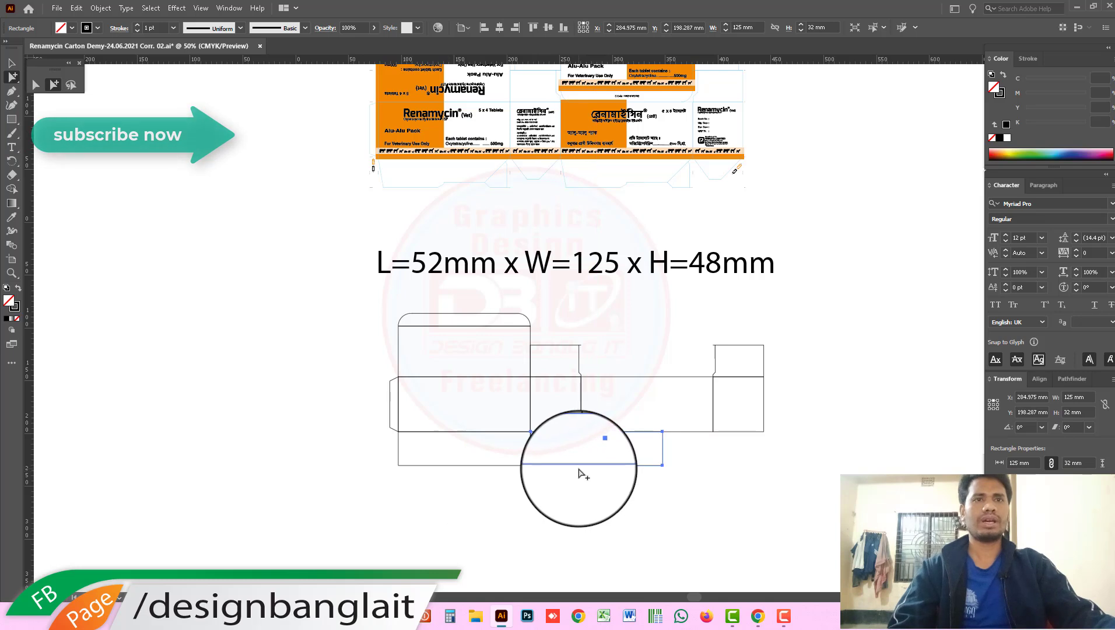
left_click(663, 453)
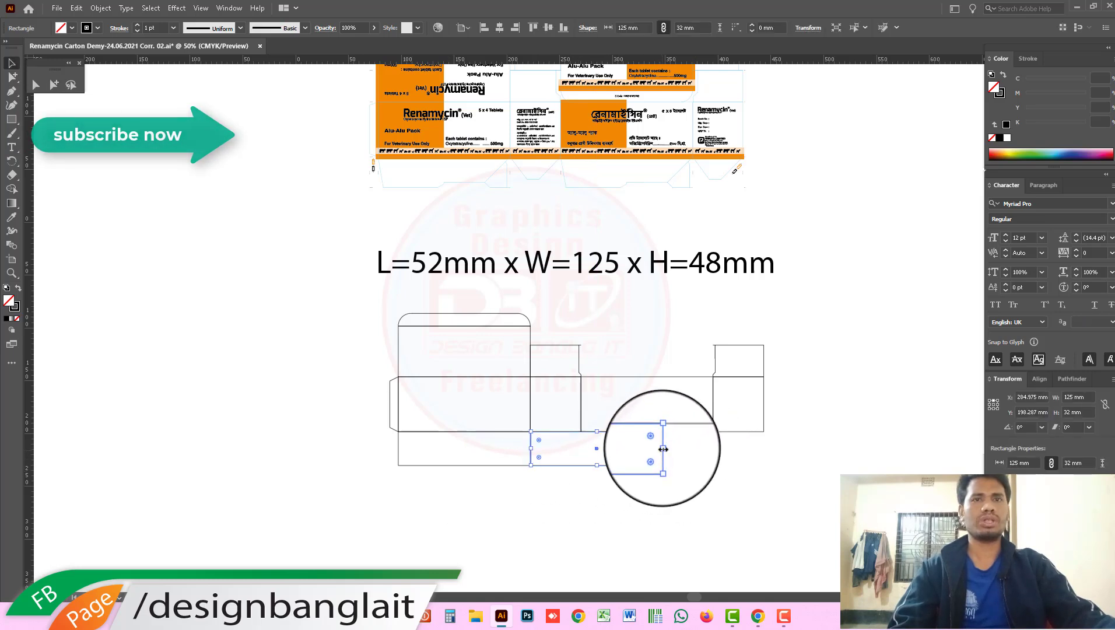
left_click_drag(664, 448, 554, 387)
left_click(628, 452)
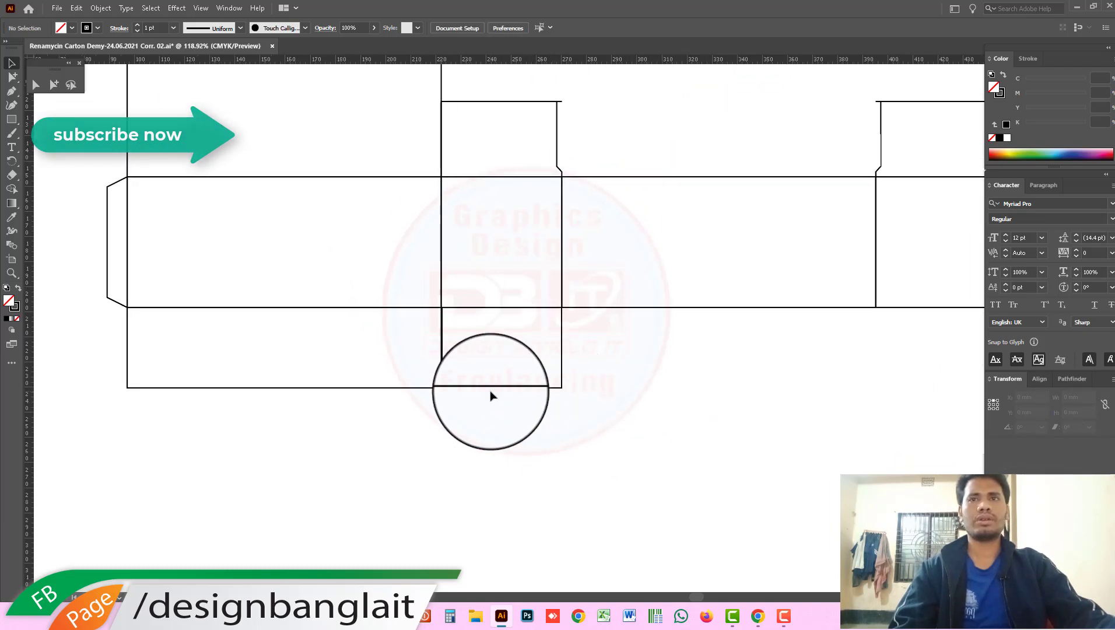
Duplicate both bottom flaps together so the copies sit beneath the second main panel and the second side panel.
left_click(356, 388)
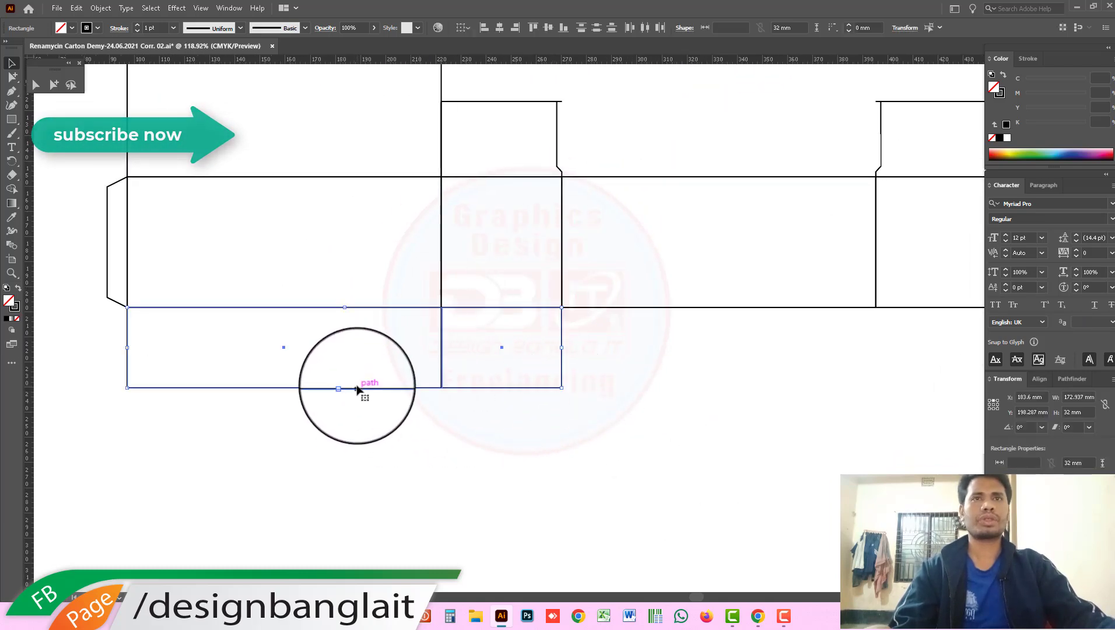
left_click_drag(357, 390, 791, 402)
key("ctrl+minus")
key("ctrl+minus")
key("ctrl+minus")
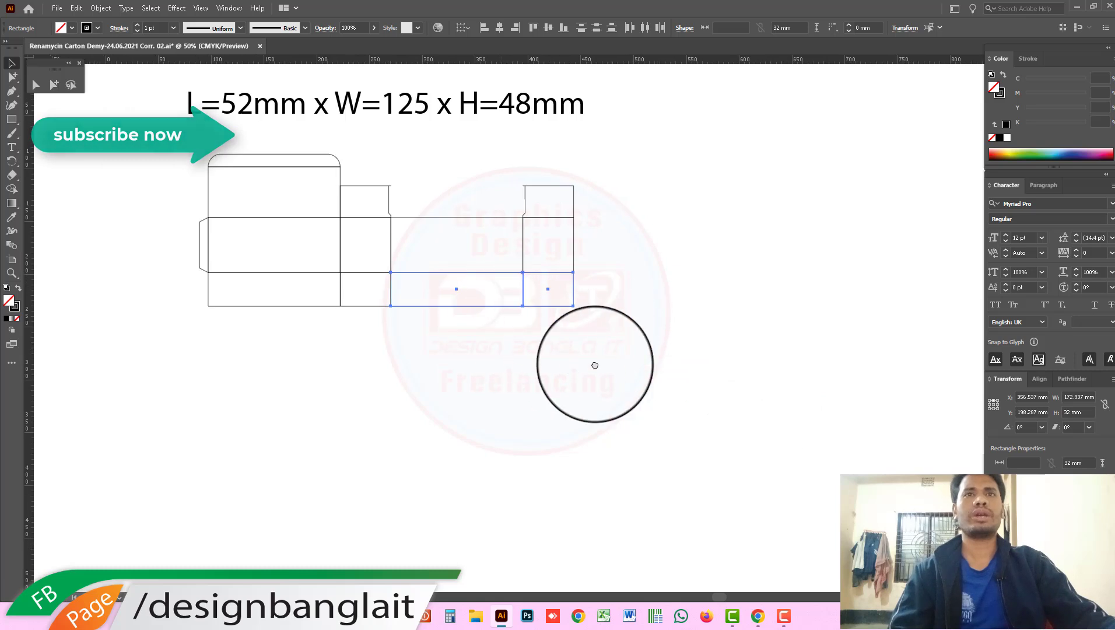
Select the whole die-line and compare its bottom flaps with the closure flaps of the carton artwork above it.
left_click_drag(595, 365, 314, 210)
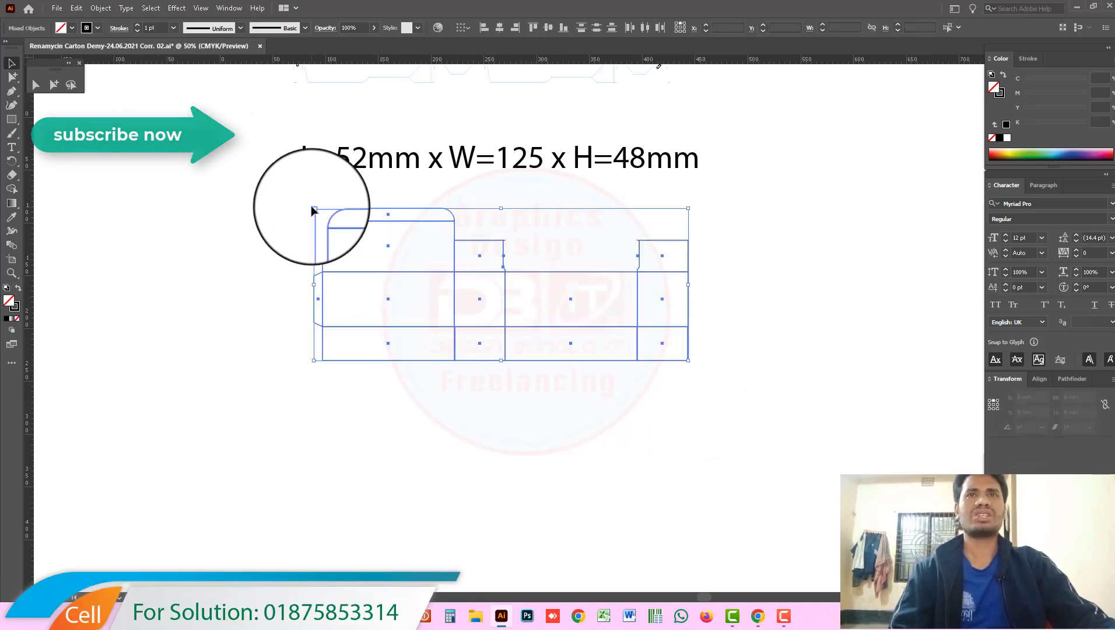
left_click_drag(502, 262, 507, 301)
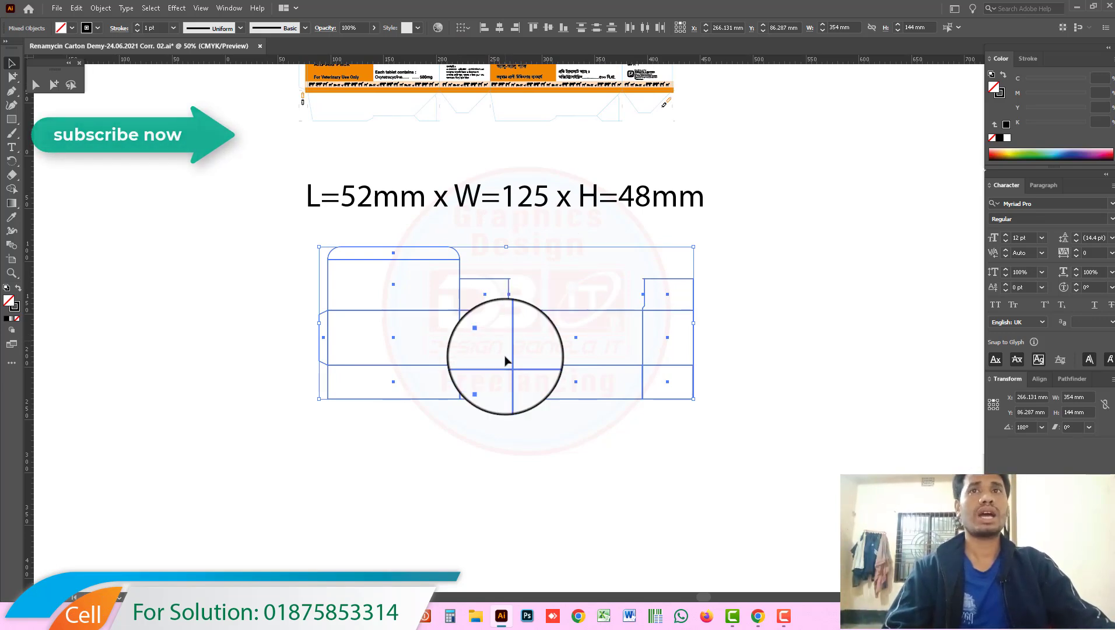
left_click(548, 448)
left_click_drag(576, 380, 308, 247)
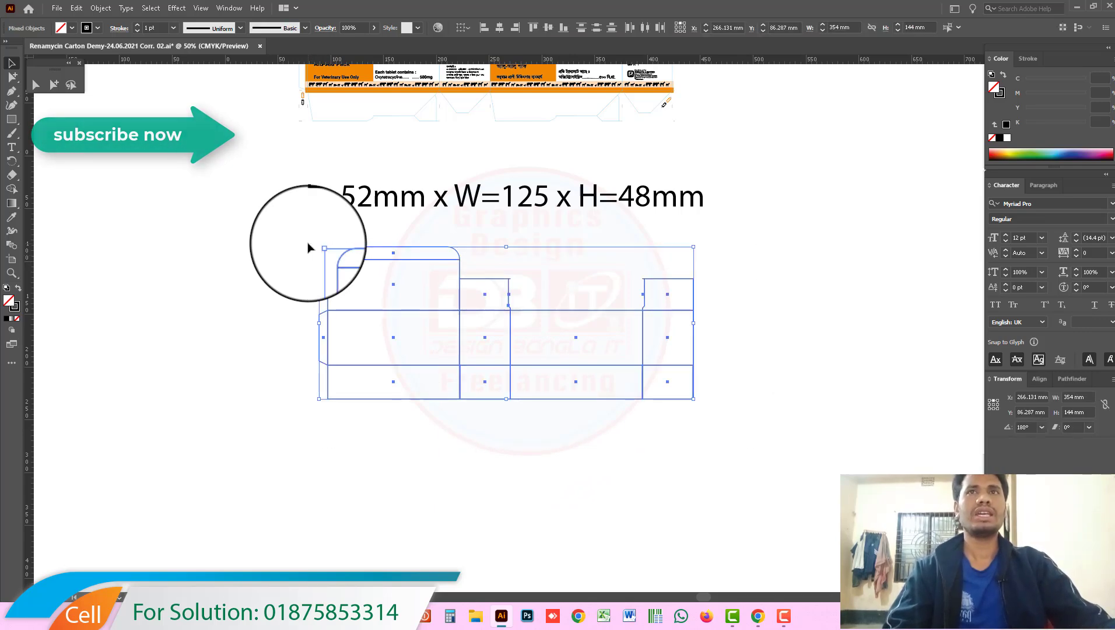
scroll(461, 256, "up", 1)
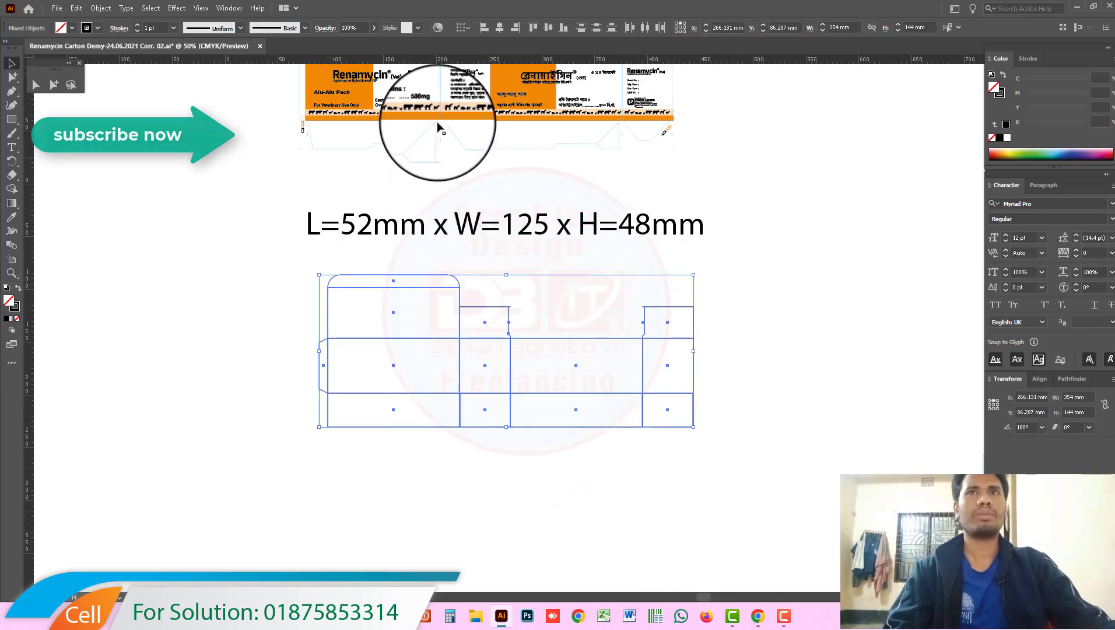
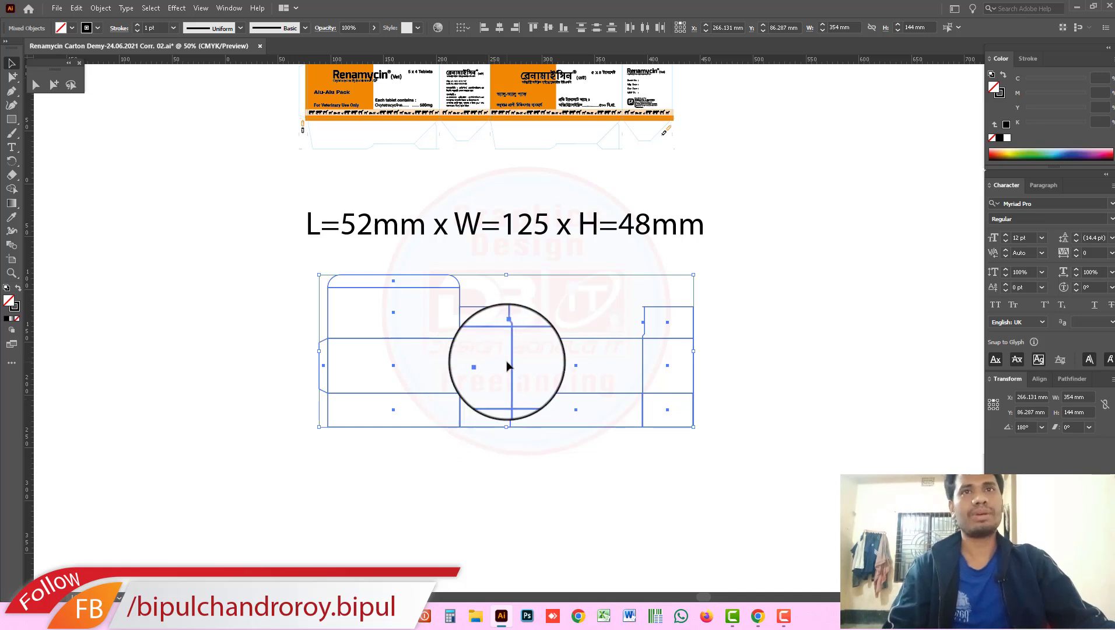
Delete the three copied bottom flaps, keeping only the one beneath the first main panel.
scroll(631, 474, "down", 1)
scroll(632, 474, "down", 1)
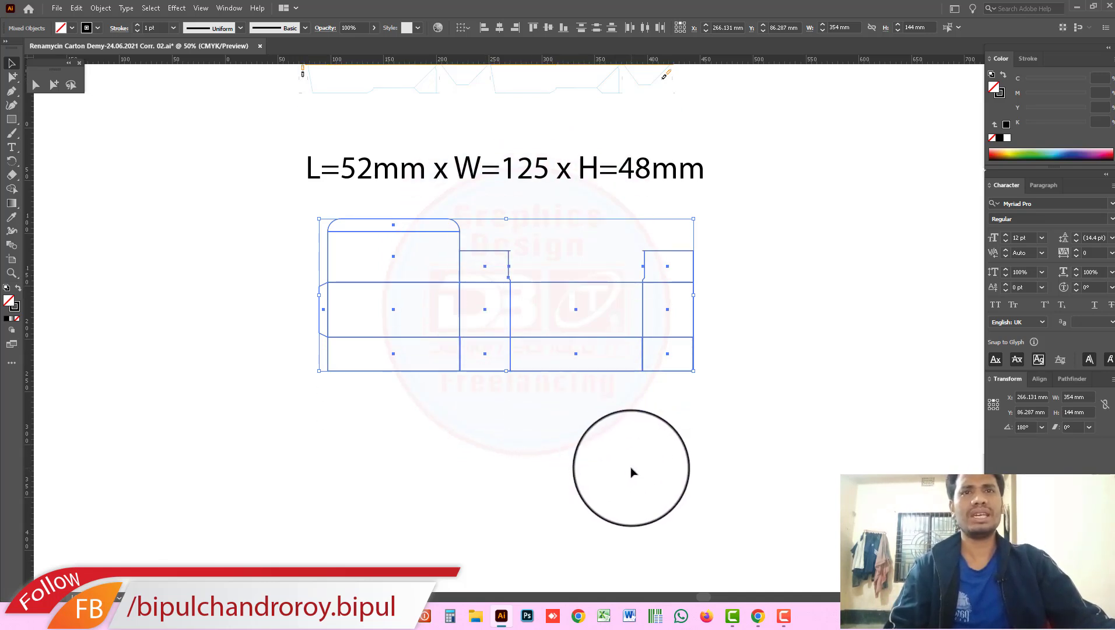
left_click_drag(744, 412, 538, 366)
key("Delete")
left_click_drag(541, 413, 463, 368)
key("Delete")
left_click(511, 264, "ctrl+alt")
left_click_drag(511, 263, 509, 306)
left_click_drag(575, 432, 715, 476)
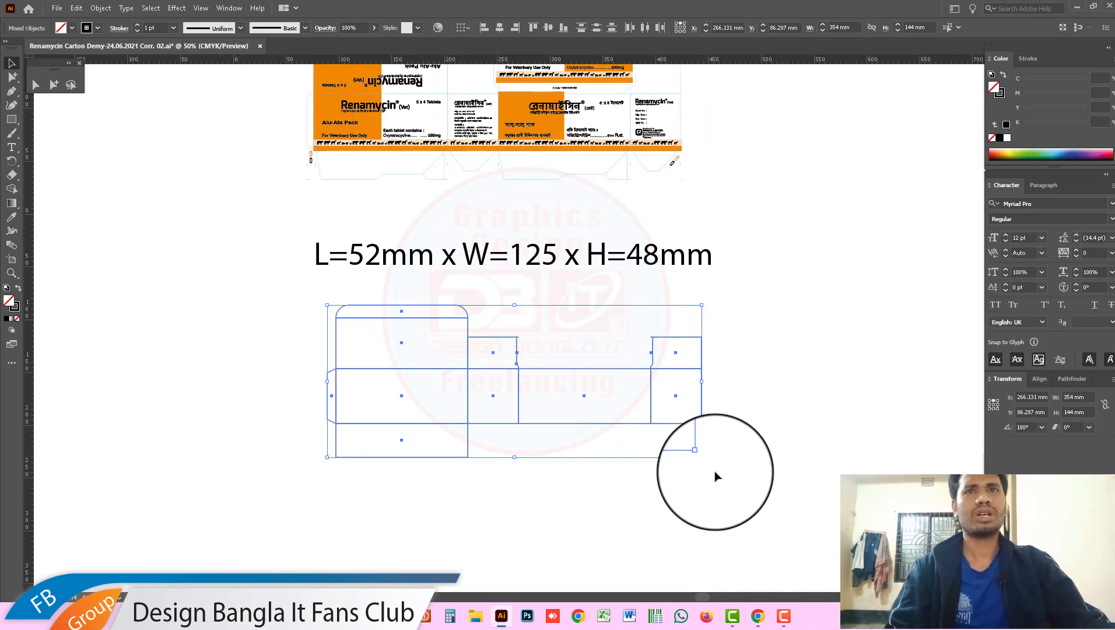
left_click(770, 455)
left_click_drag(770, 458, 332, 300)
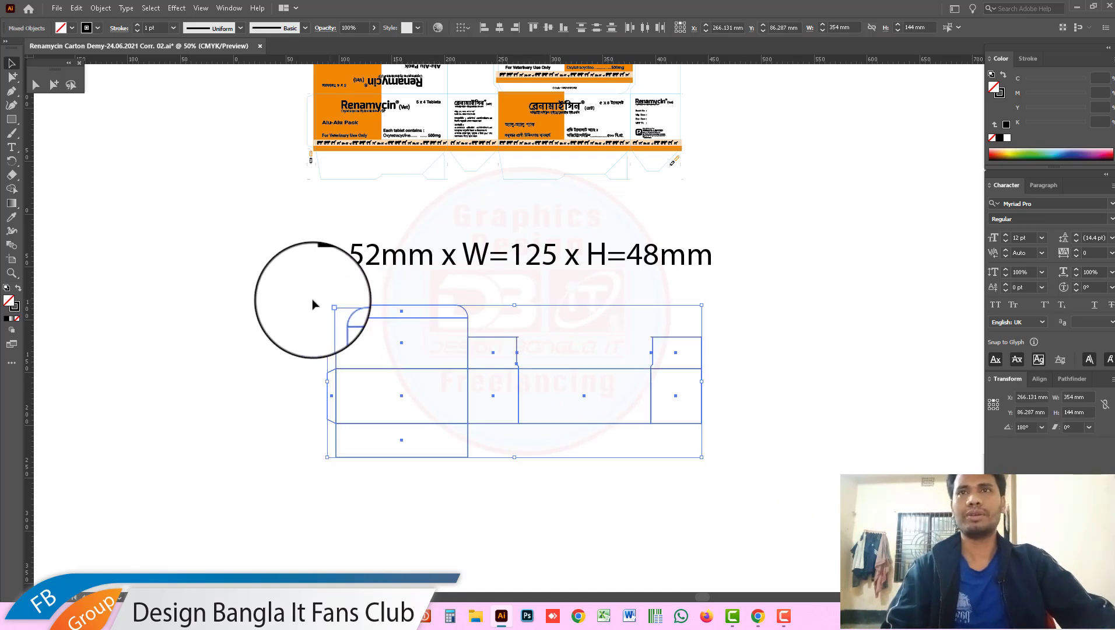
left_click(274, 286)
Set the keyboard increment to 5 mm and shift the lower-left corner of the remaining bottom flap inward by 5 mm.
left_click(35, 84)
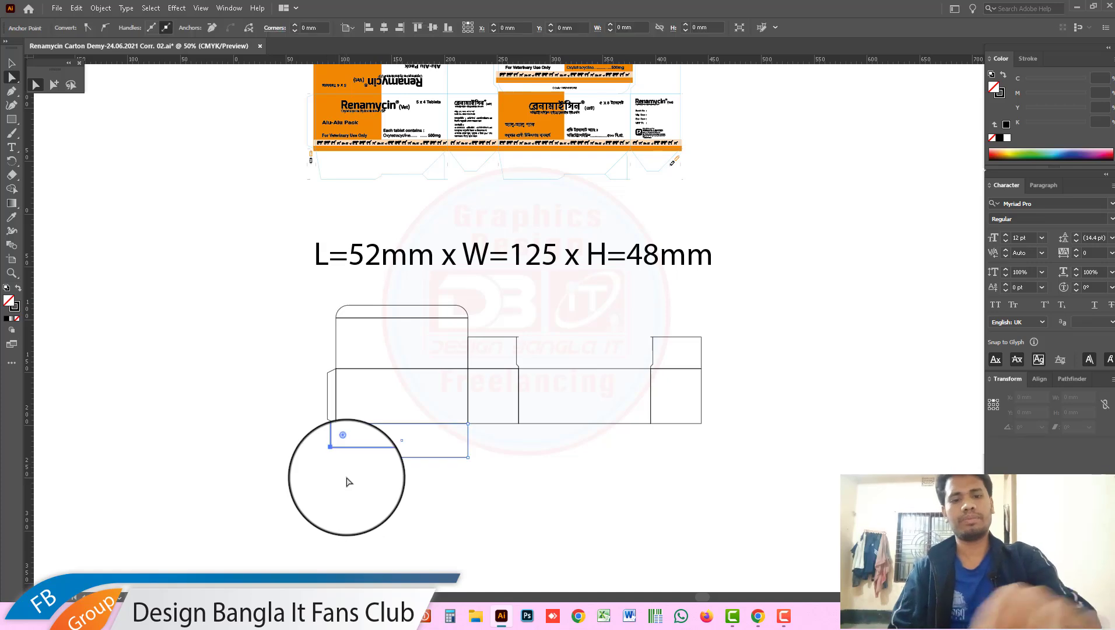
left_click(347, 482)
key("ctrl+k")
type("5mm")
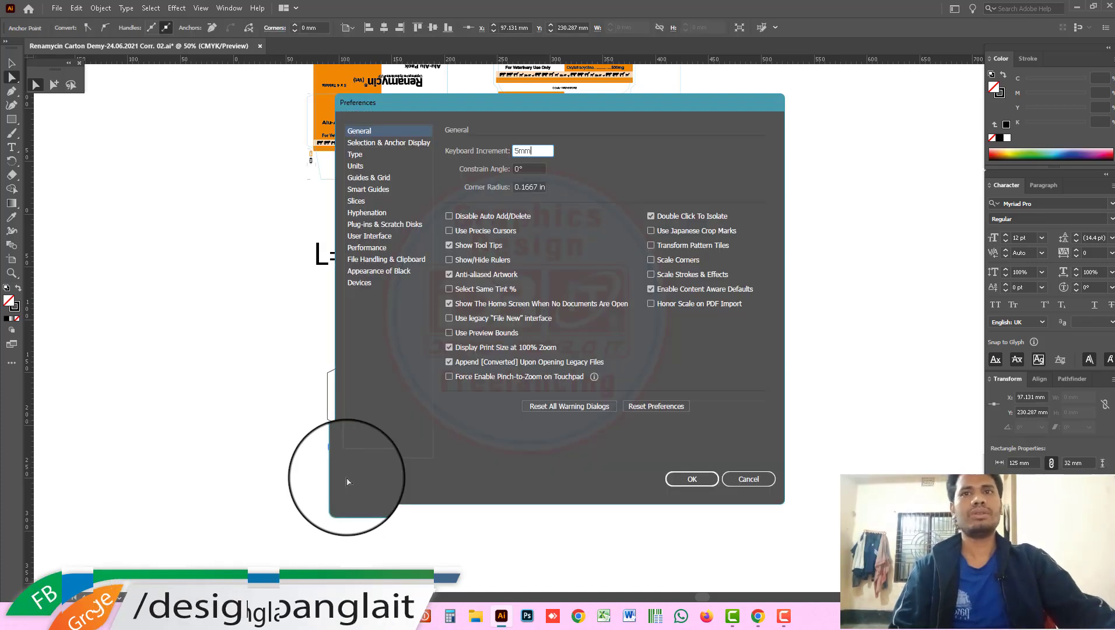
key("Return")
key("Up")
key("Up")
left_click(349, 482)
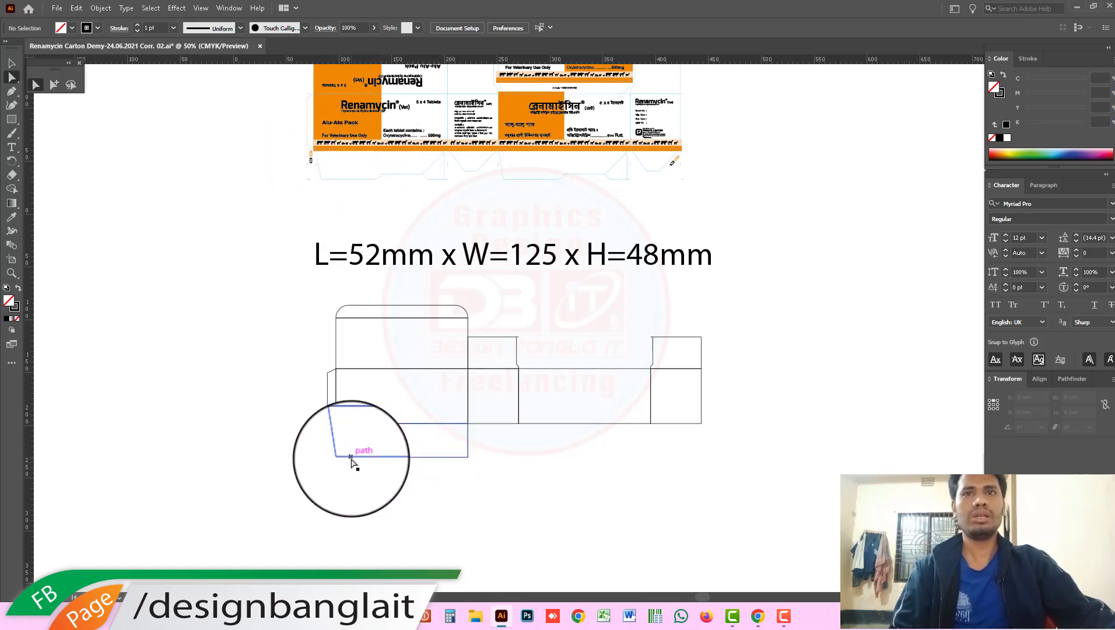
Place a vertical guide through the center of the remaining bottom flap's full width.
left_click(54, 84)
left_click(418, 456)
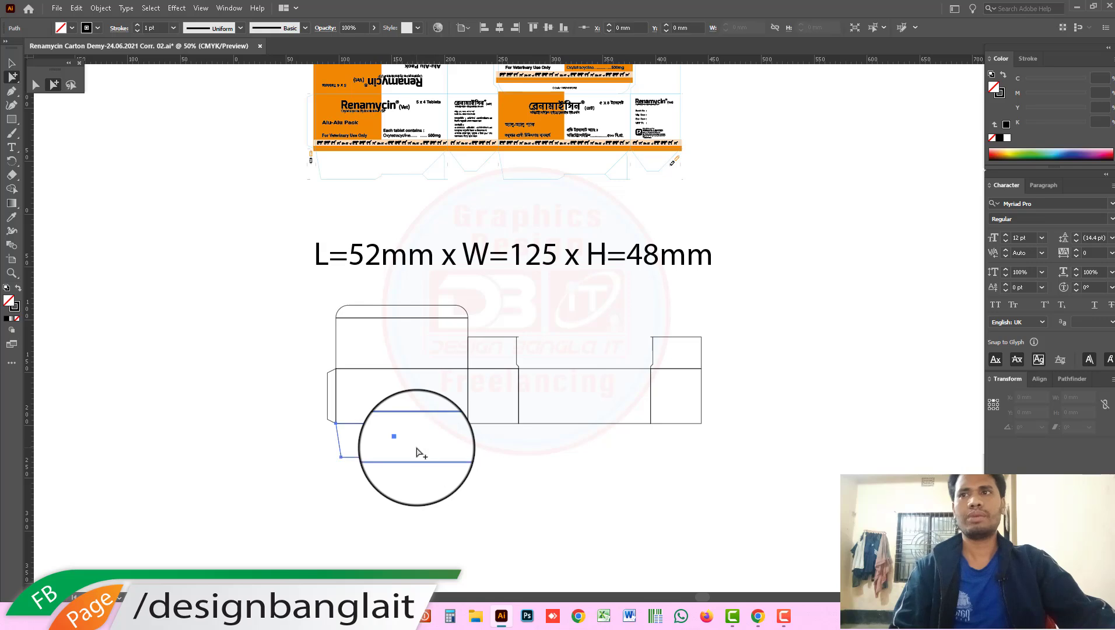
scroll(396, 441, "up", 5)
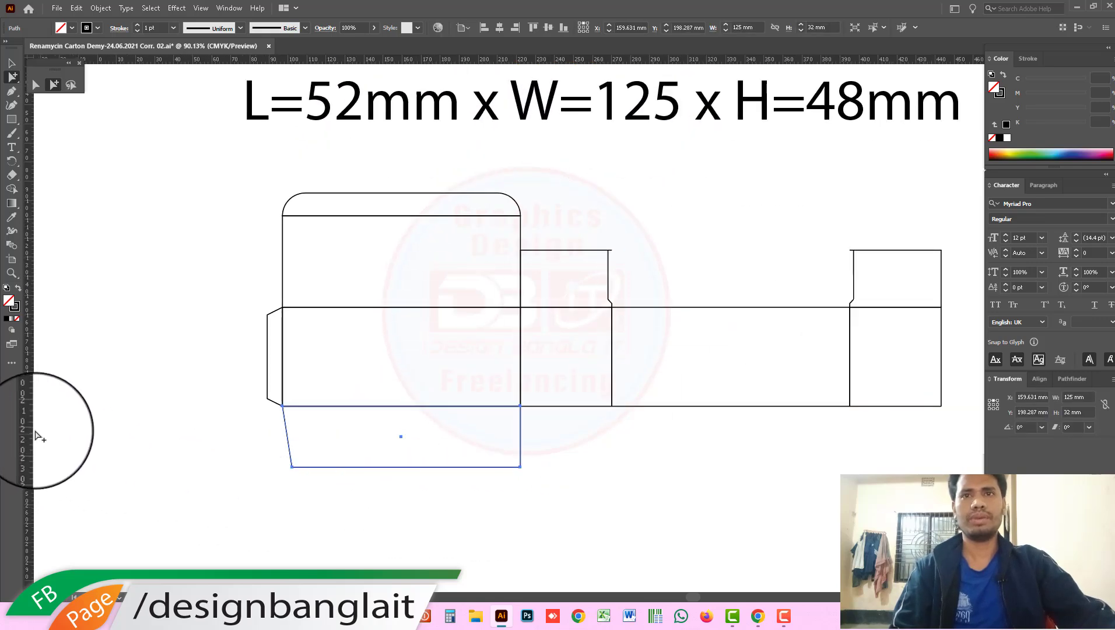
left_click_drag(402, 456, 401, 453)
left_click(475, 522)
Examine the outline and lock notch of the closure flap beneath the first main panel in the carton artwork.
key("ctrl+alt+space")
left_click(528, 385, "ctrl+alt")
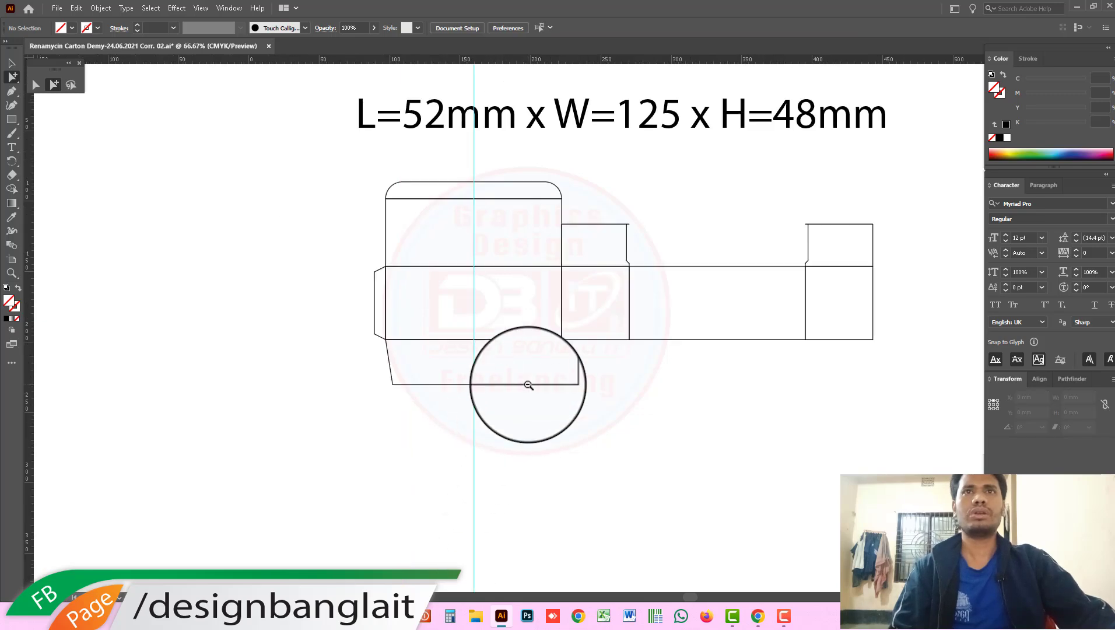
left_click(528, 385, "ctrl+alt")
left_click(528, 385, "ctrl+alt")
left_click_drag(498, 475, 442, 535)
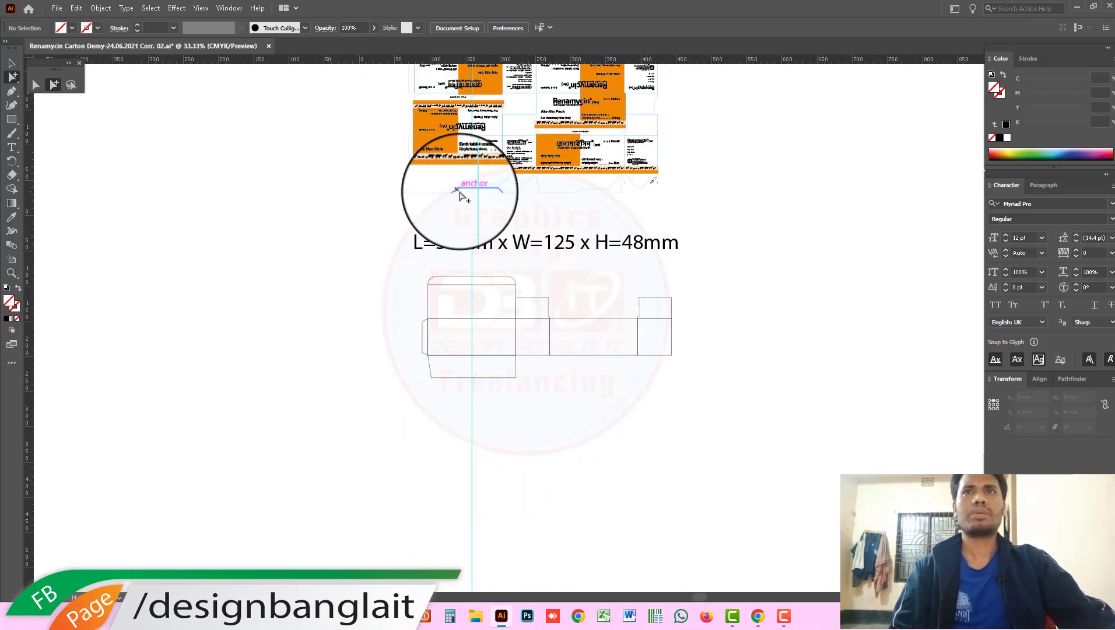
scroll(435, 178, "up", 4)
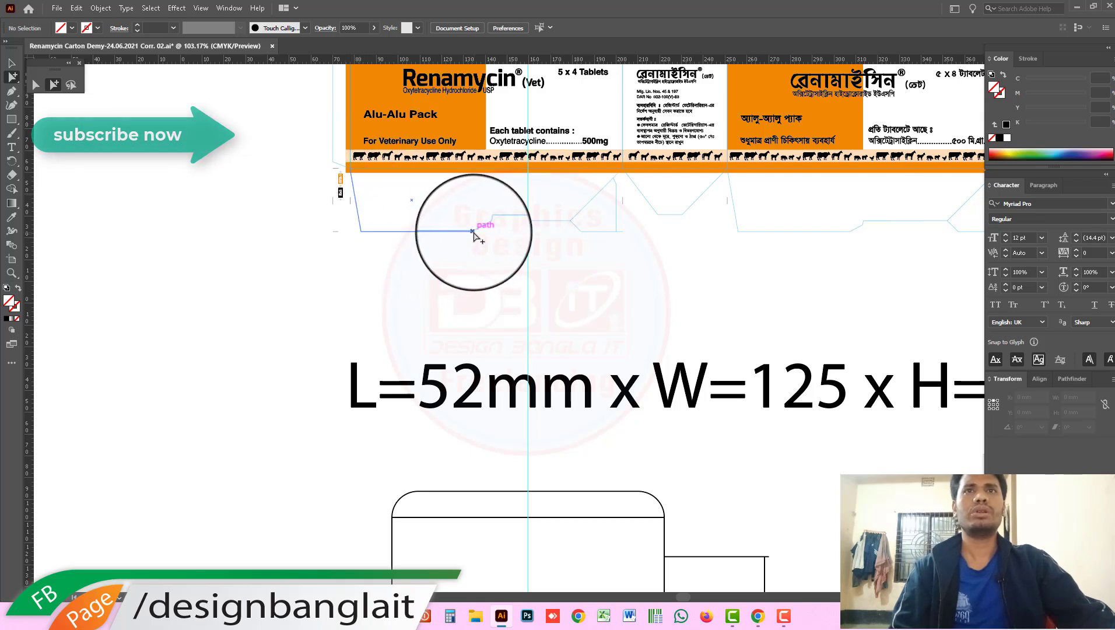
left_click(487, 225)
left_click(488, 225)
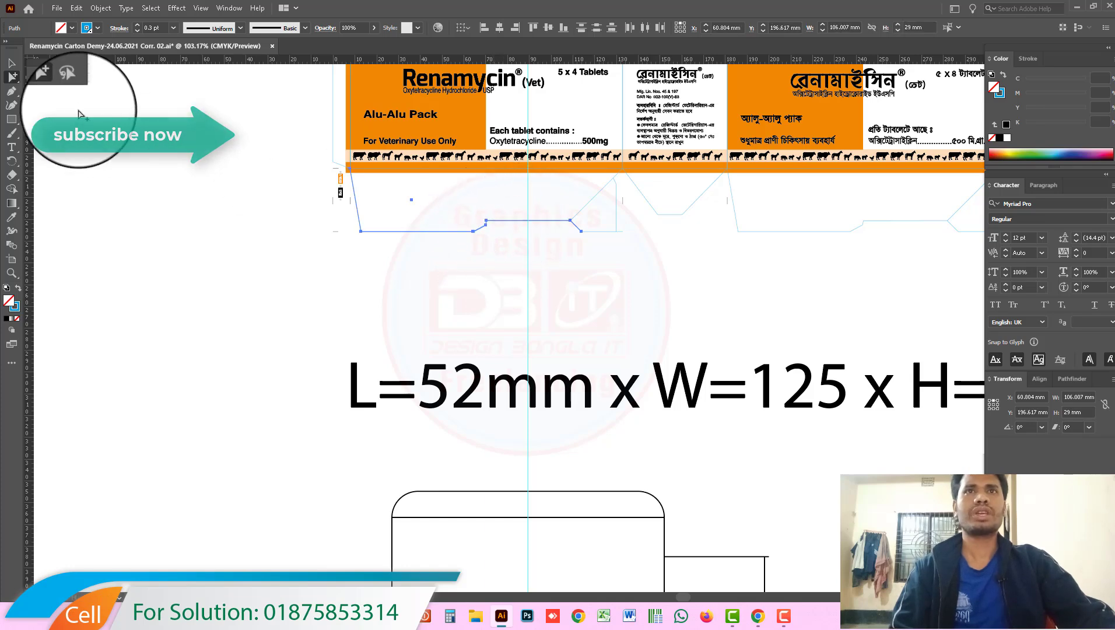
left_click(12, 63)
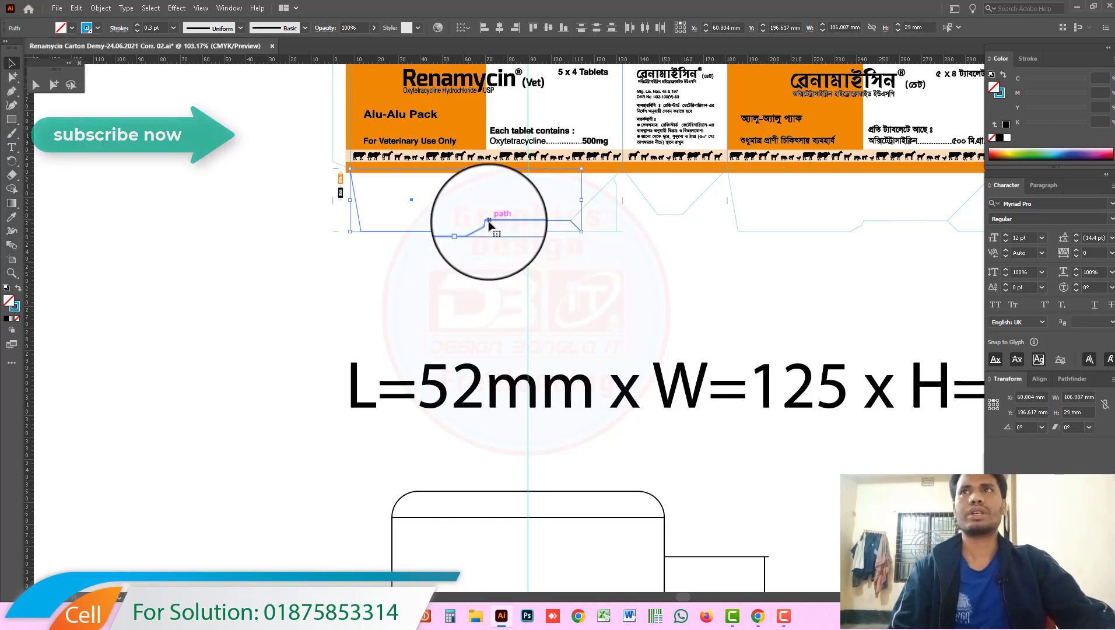
left_click(599, 232)
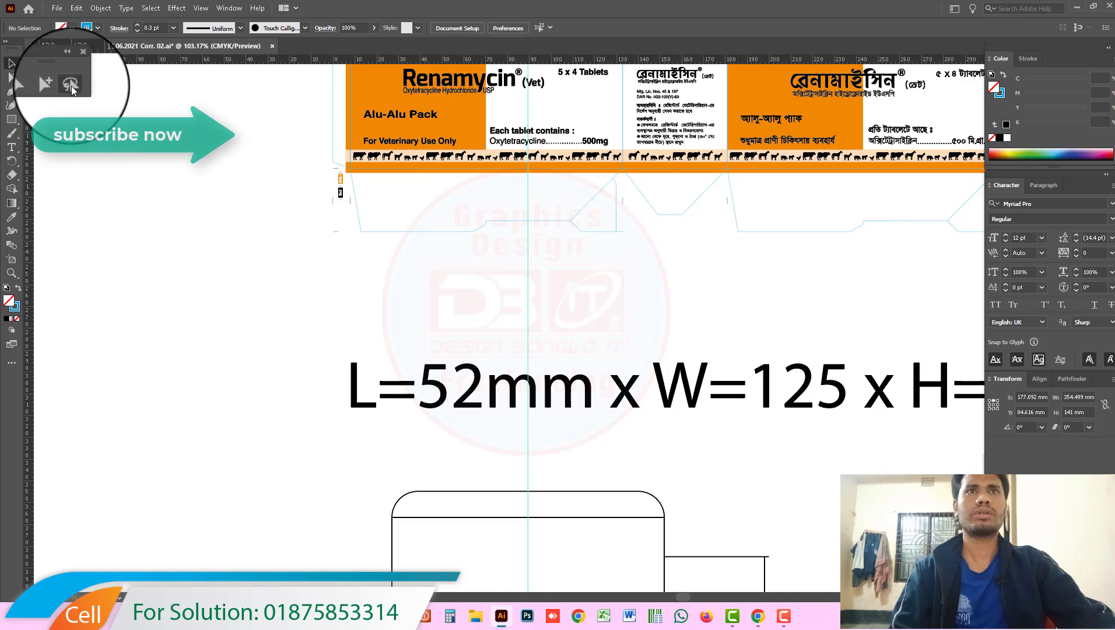
left_click(54, 85)
left_click_drag(605, 281, 446, 230)
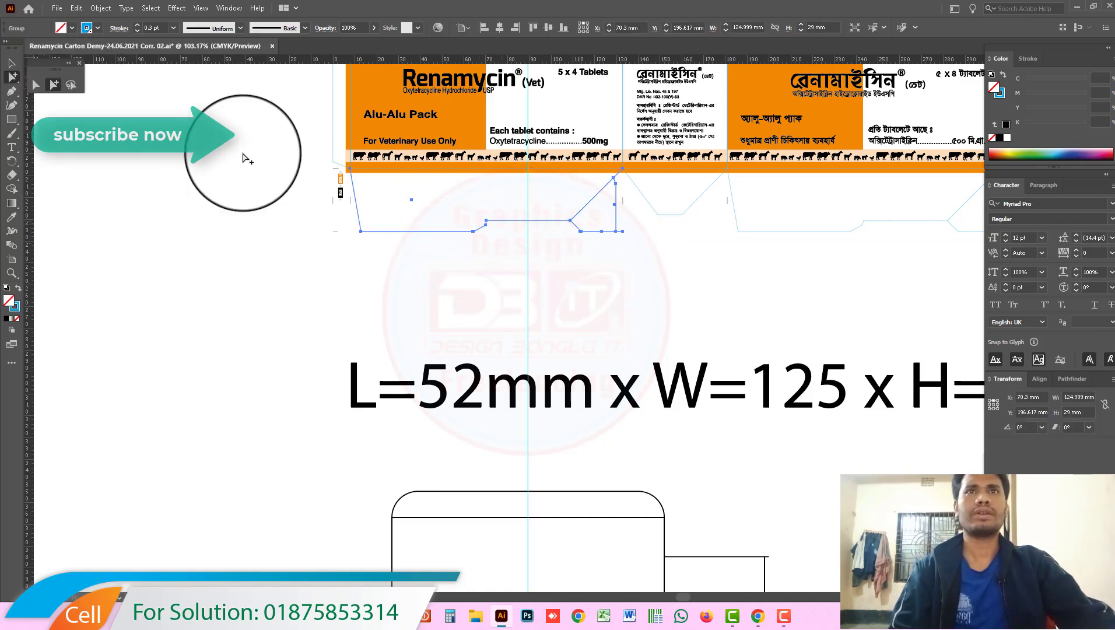
left_click(12, 63)
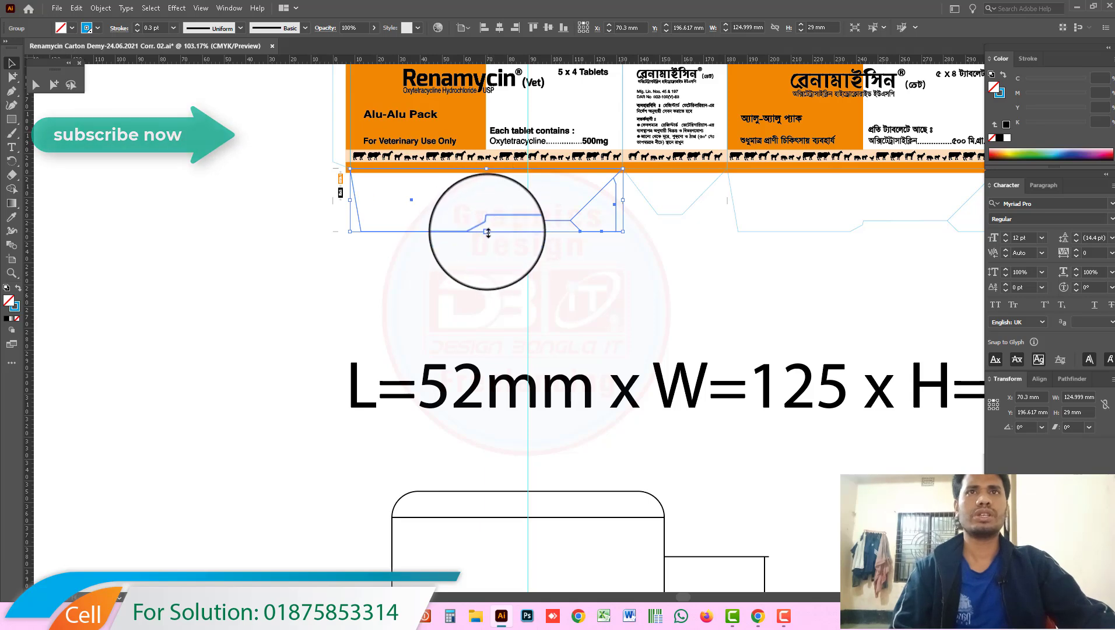
scroll(484, 228, "up", 3)
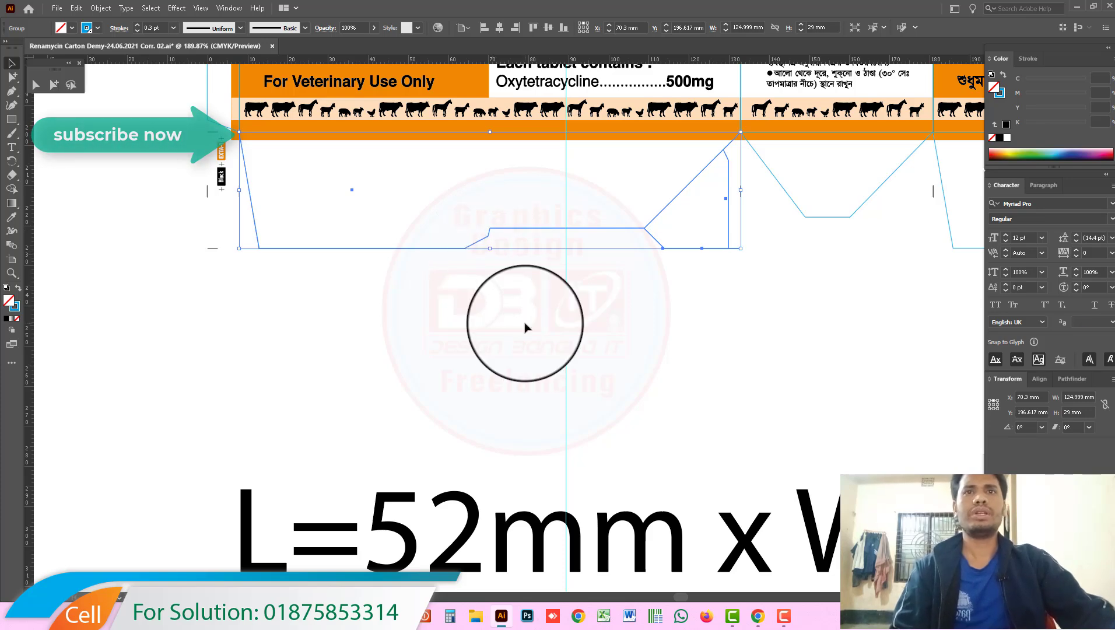
Delete the bottom edge of the die-line's bottom flap, leaving its slanted and straight sides open.
key("ctrl+minus")
key("ctrl+minus")
key("ctrl+minus")
left_click_drag(476, 253, 468, 225)
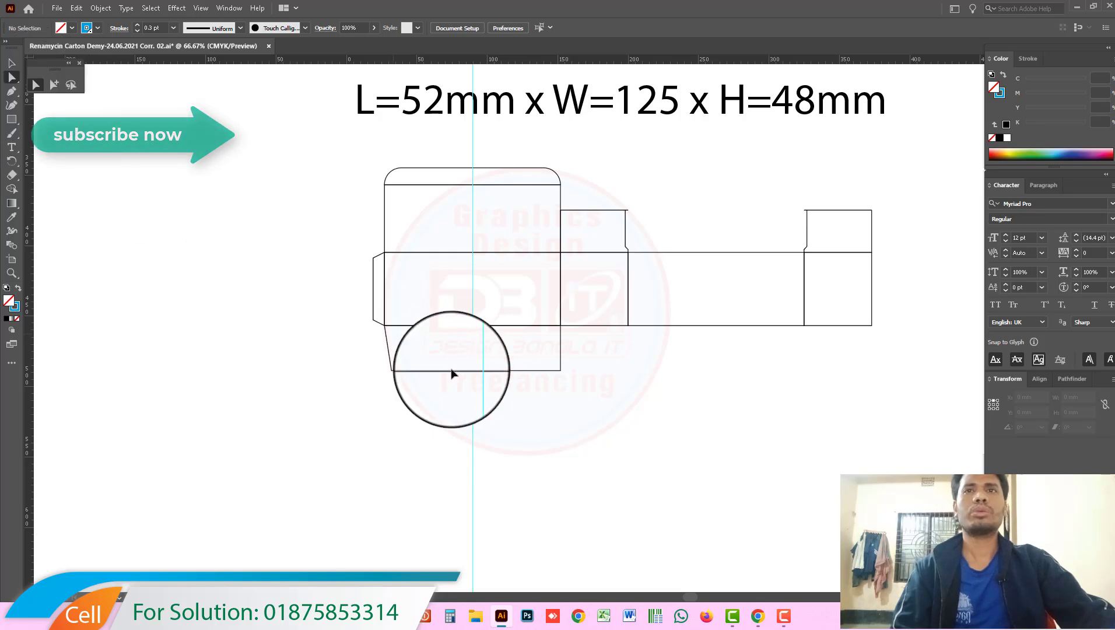
scroll(519, 385, "up", 3)
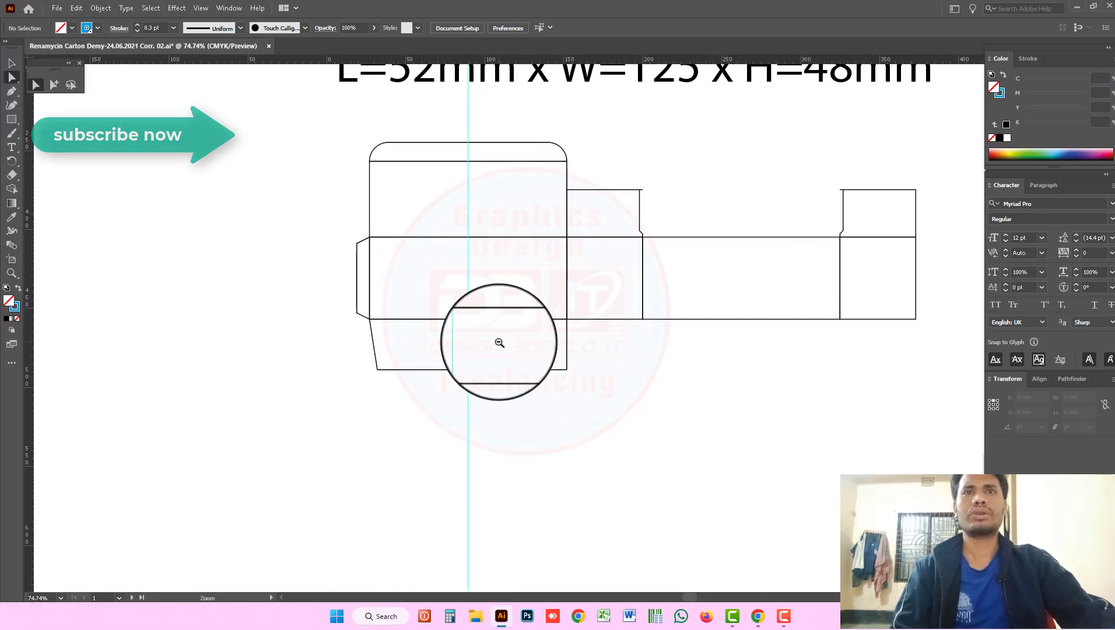
scroll(470, 349, "down", 3)
left_click_drag(469, 350, 469, 381)
scroll(486, 368, "down", 2)
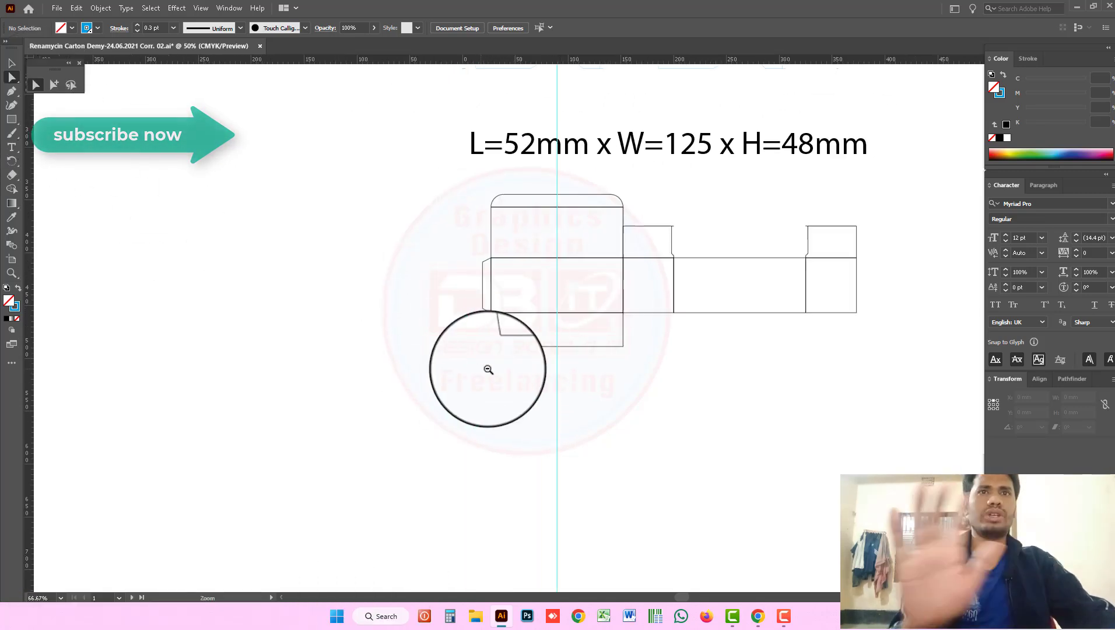
left_click(586, 337)
key("Delete")
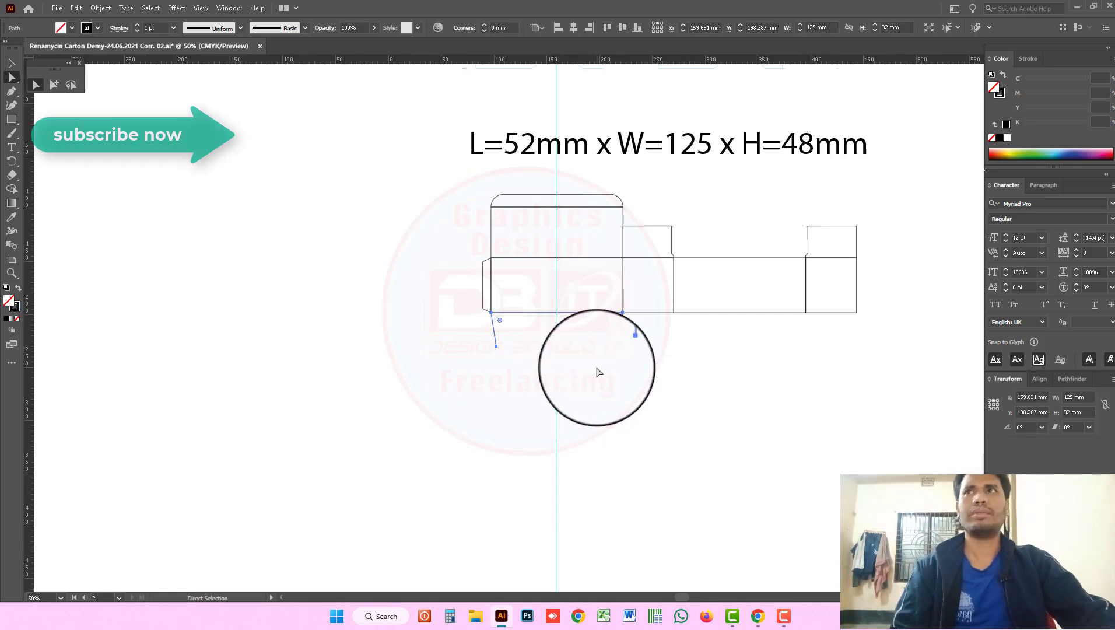
left_click(572, 347)
With the Pen tool, draw a horizontal edge about 50 mm long from the flap's lower-left corner toward the center guide.
key("ctrl+space")
left_click_drag(564, 318, 640, 412)
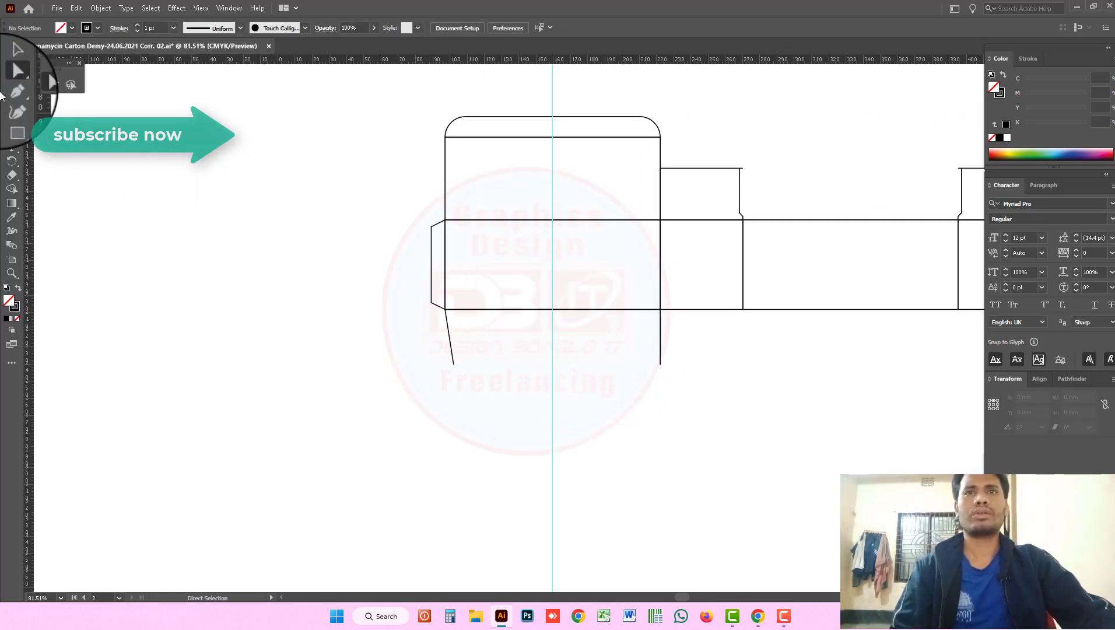
left_click(12, 91)
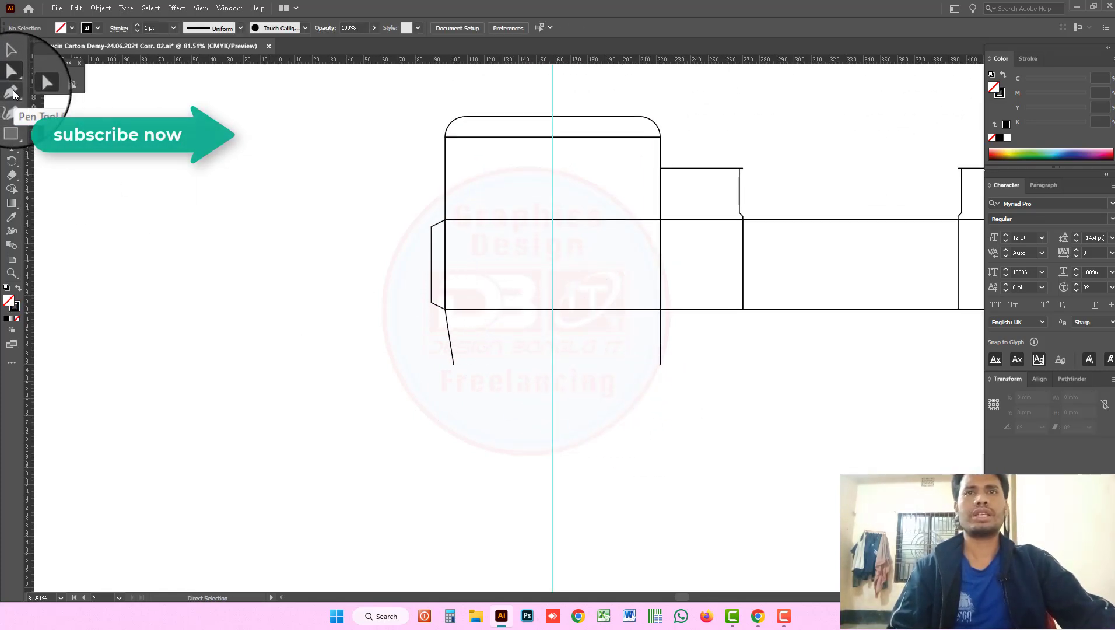
left_click(454, 364)
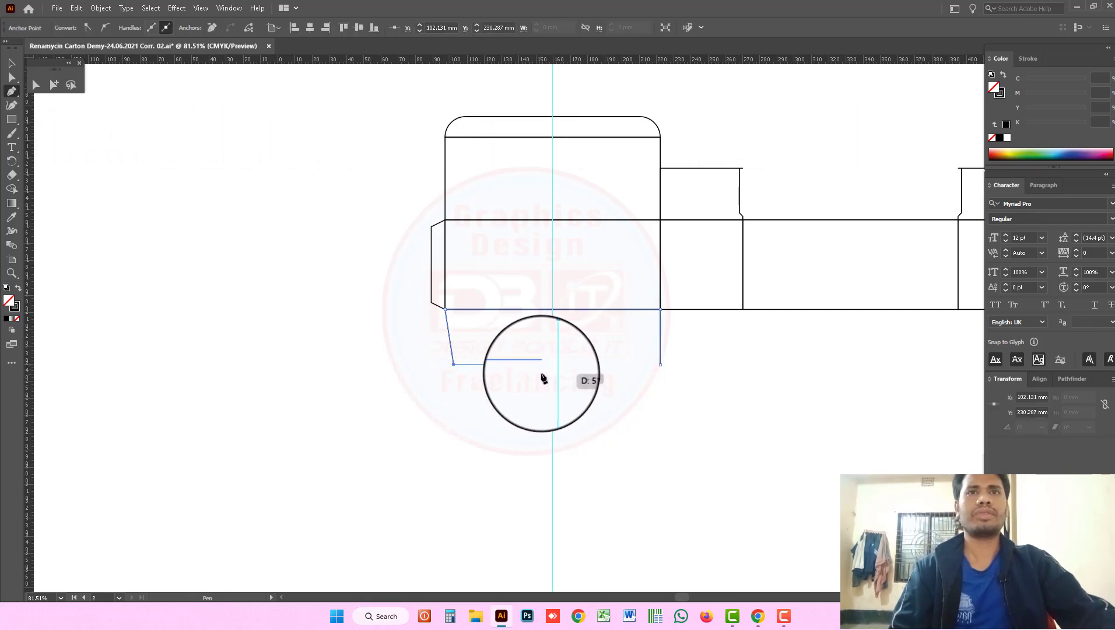
left_click(540, 364)
left_click_drag(565, 362, 729, 411)
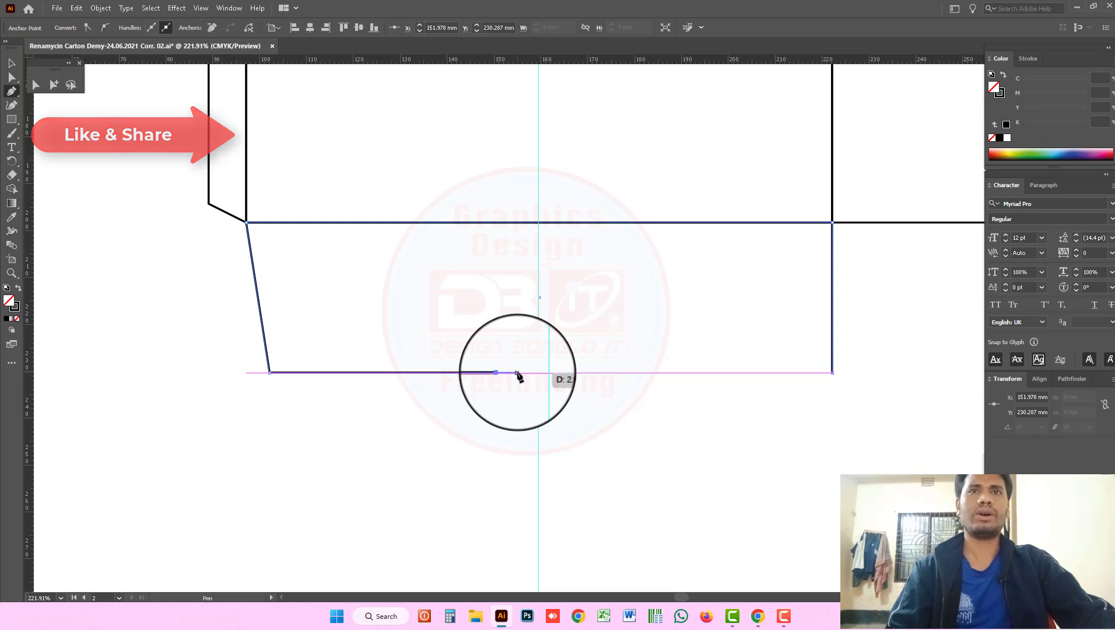
left_click(508, 369)
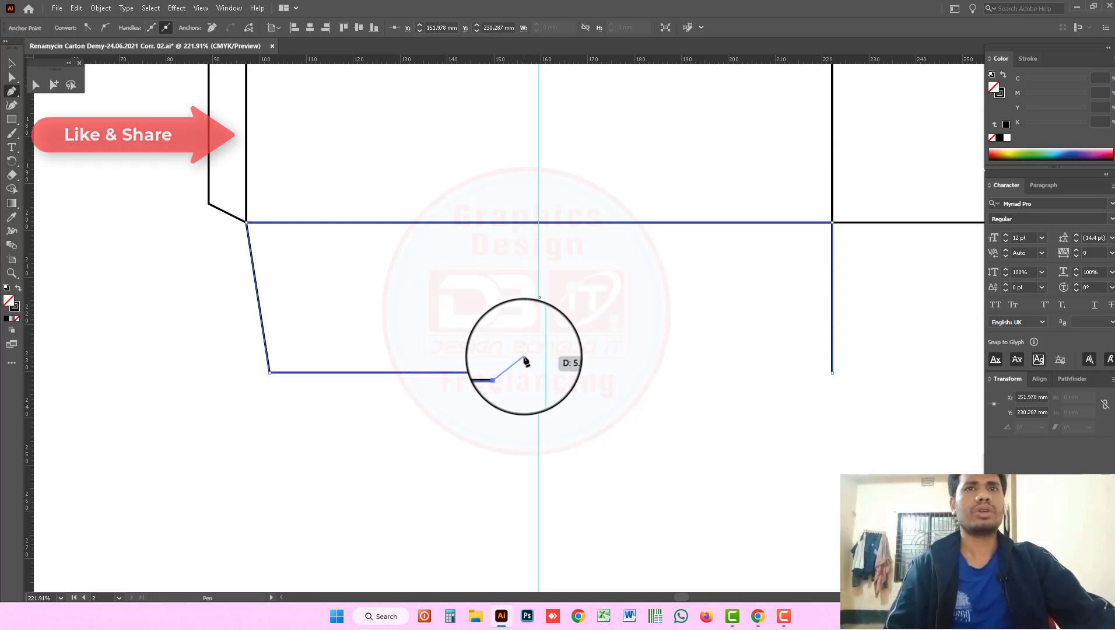
Compare the end of the unfinished flap edge with the lock notch in the carton artwork's closure flap.
key("ctrl+space")
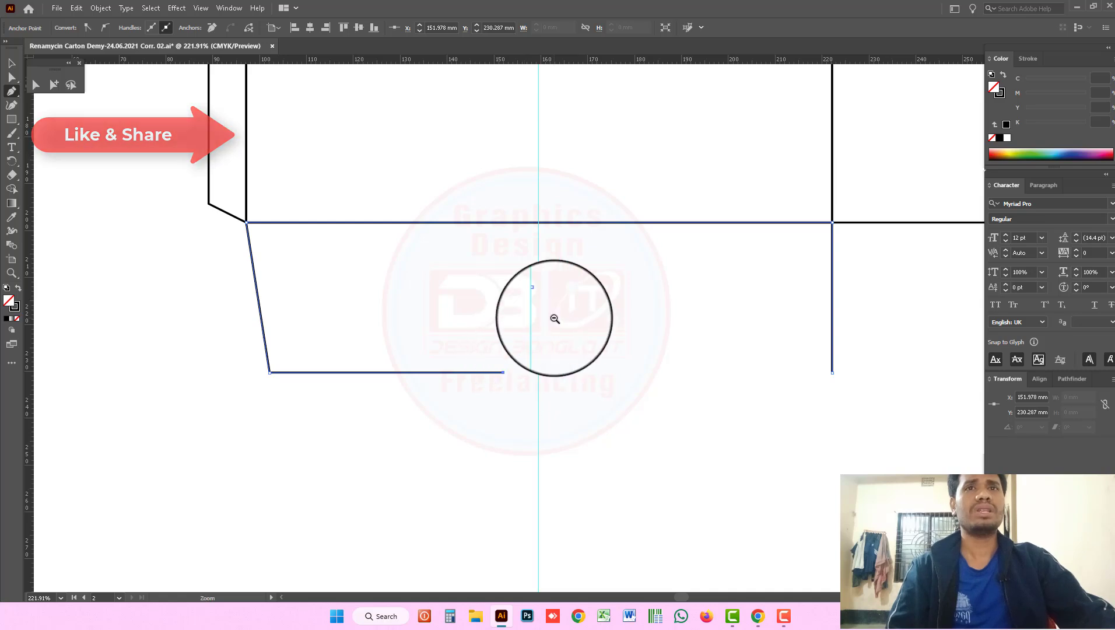
left_click(555, 319, "ctrl+alt")
left_click(555, 318, "ctrl+alt")
left_click(555, 318, "ctrl+alt")
left_click_drag(583, 319, 498, 439)
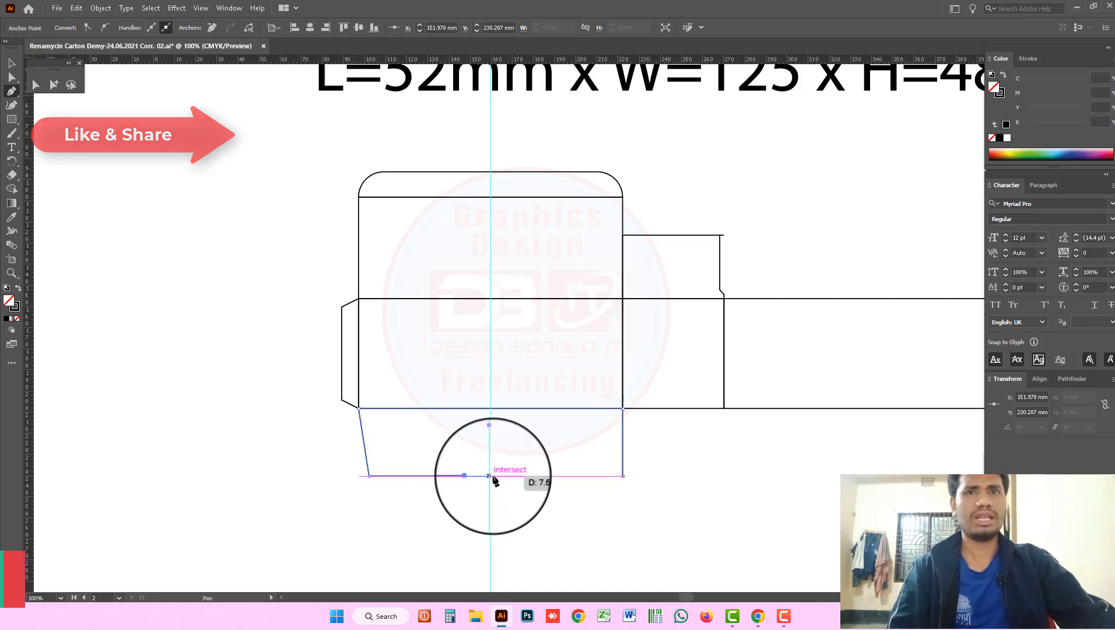
left_click(473, 476)
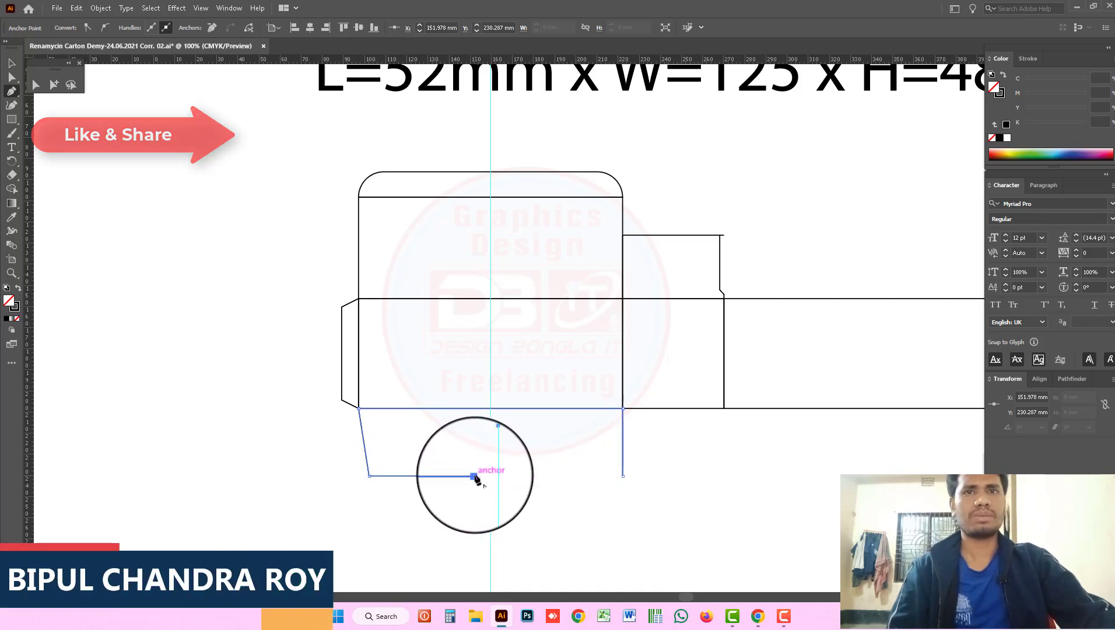
left_click_drag(476, 478, 484, 475)
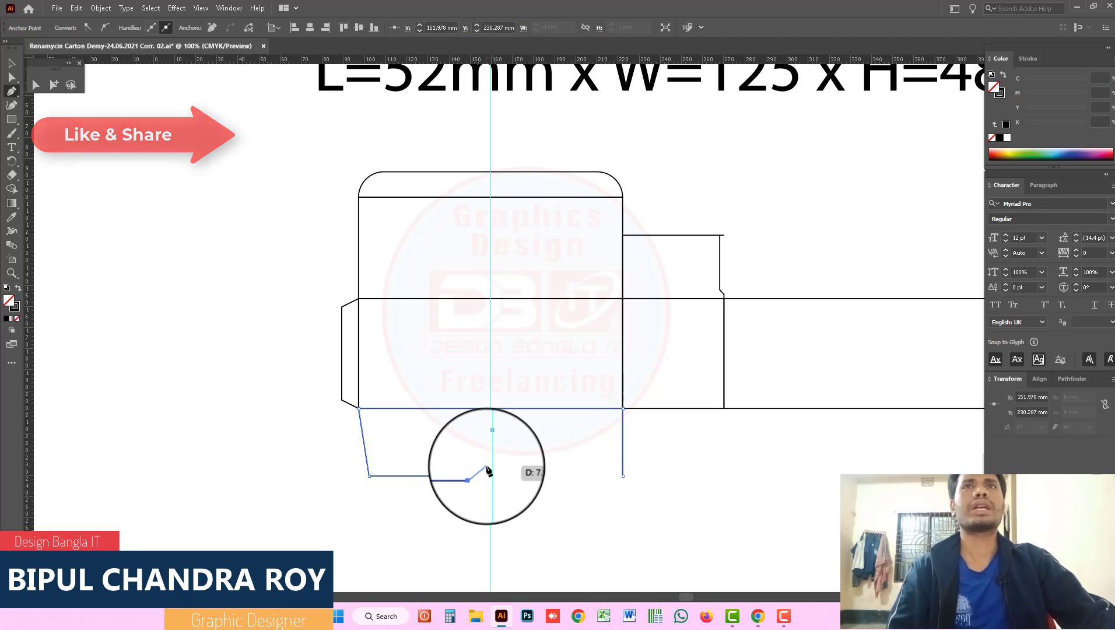
left_click_drag(528, 236, 503, 460)
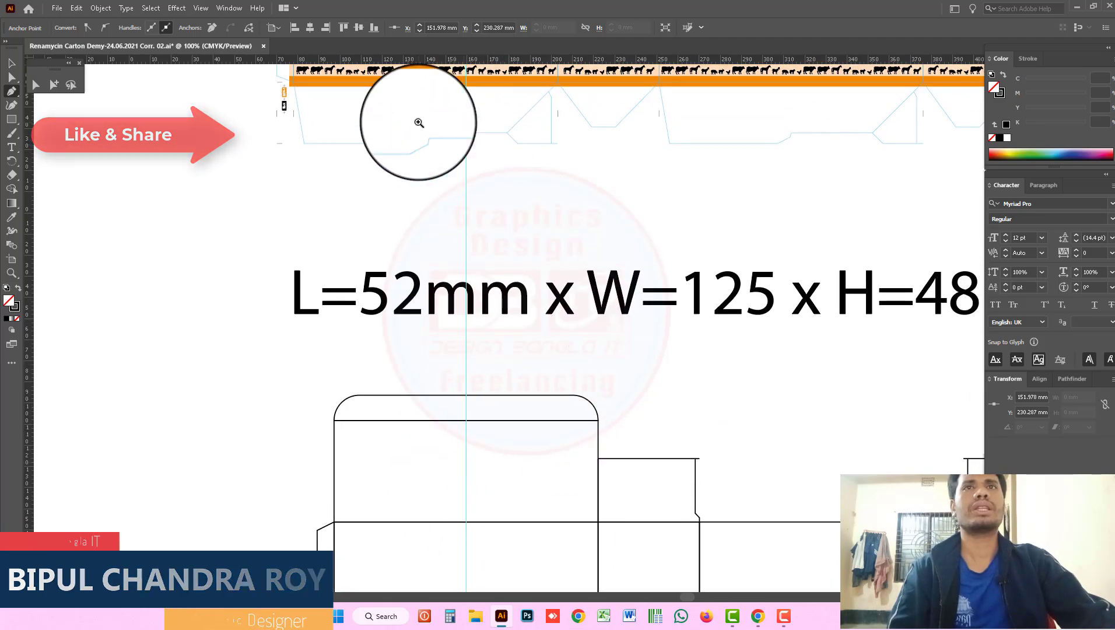
left_click_drag(418, 123, 663, 261)
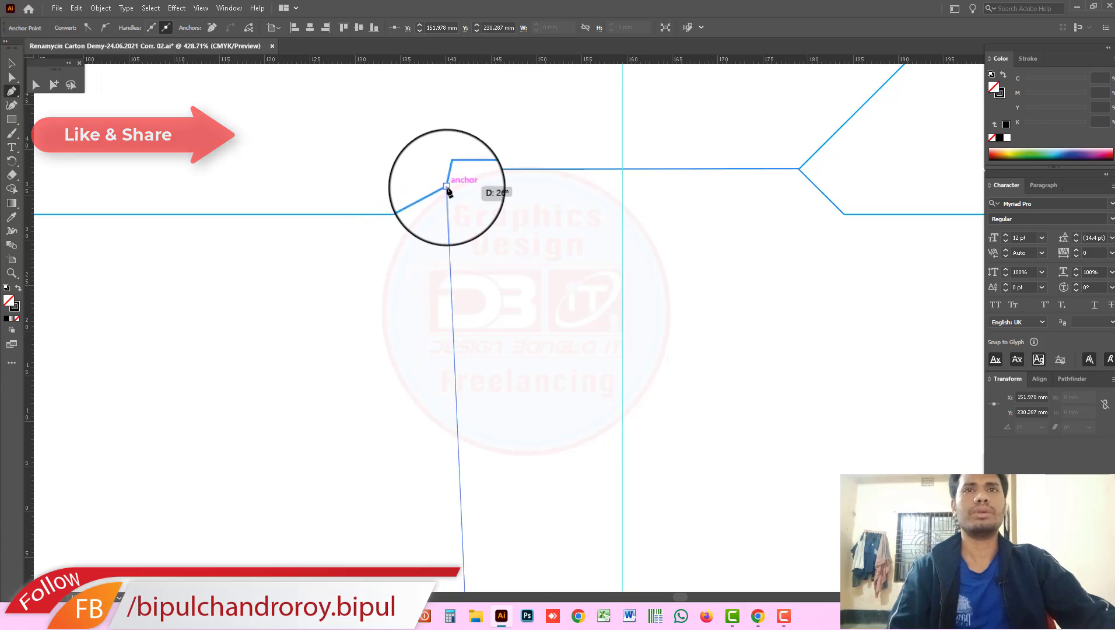
left_click(564, 403, "ctrl+alt")
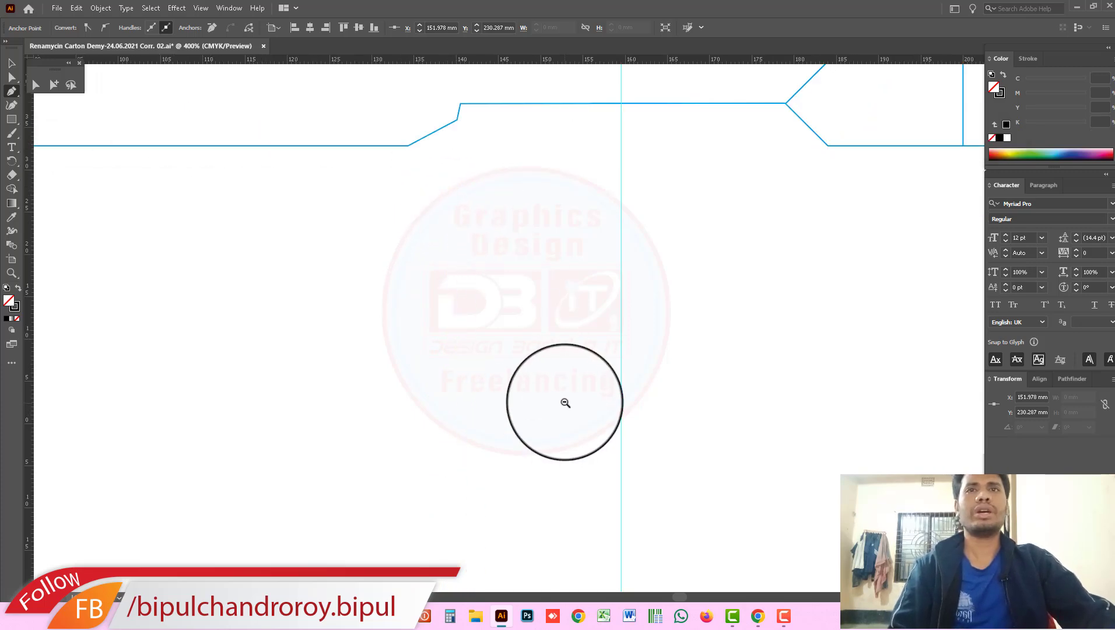
left_click(565, 402, "ctrl+alt")
left_click(564, 403, "ctrl+alt")
left_click(564, 403, "ctrl+alt")
Extend the flap's unfinished bottom edge with the Pen tool, adding two short slanted segments that rise about 6 mm to the center guide.
left_click_drag(565, 525, 479, 159)
left_click_drag(511, 497, 446, 157)
left_click(512, 379, "ctrl")
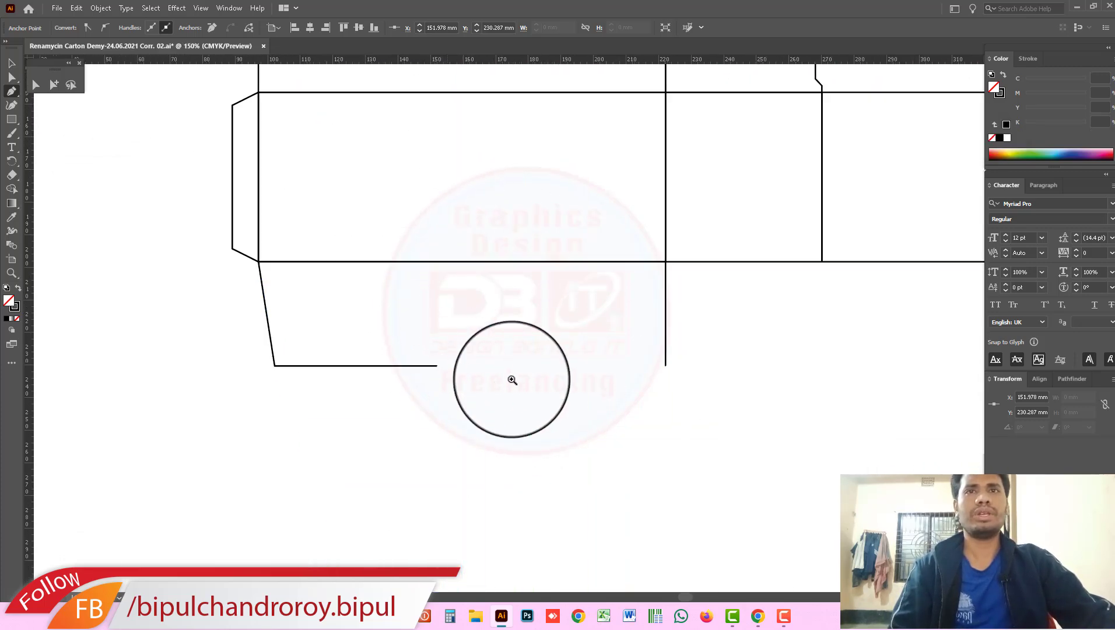
left_click_drag(512, 380, 568, 388)
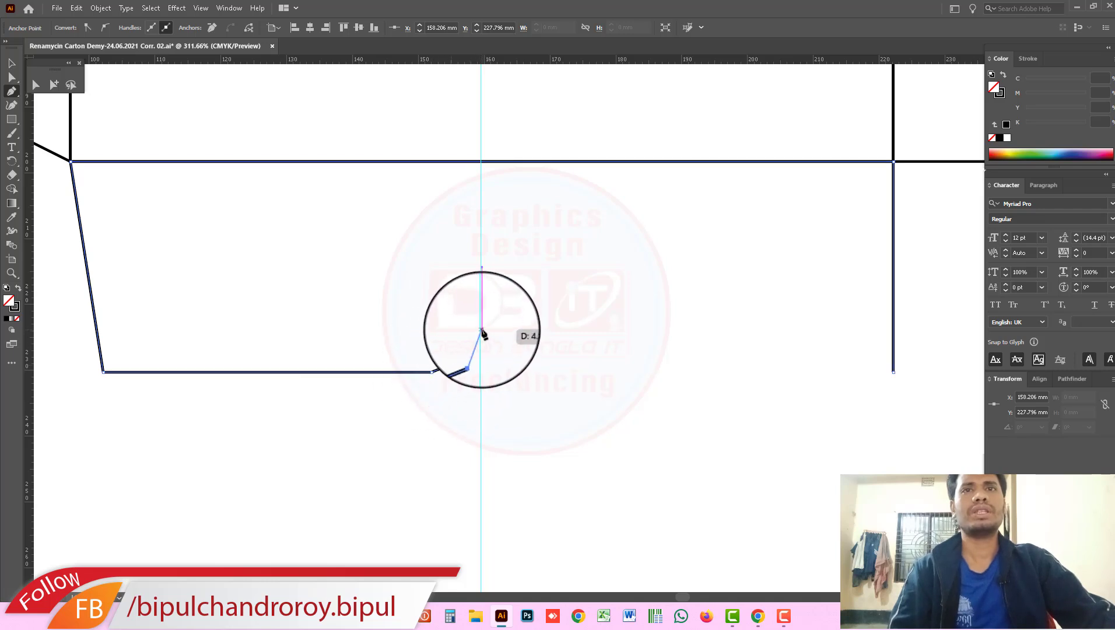
left_click(482, 331)
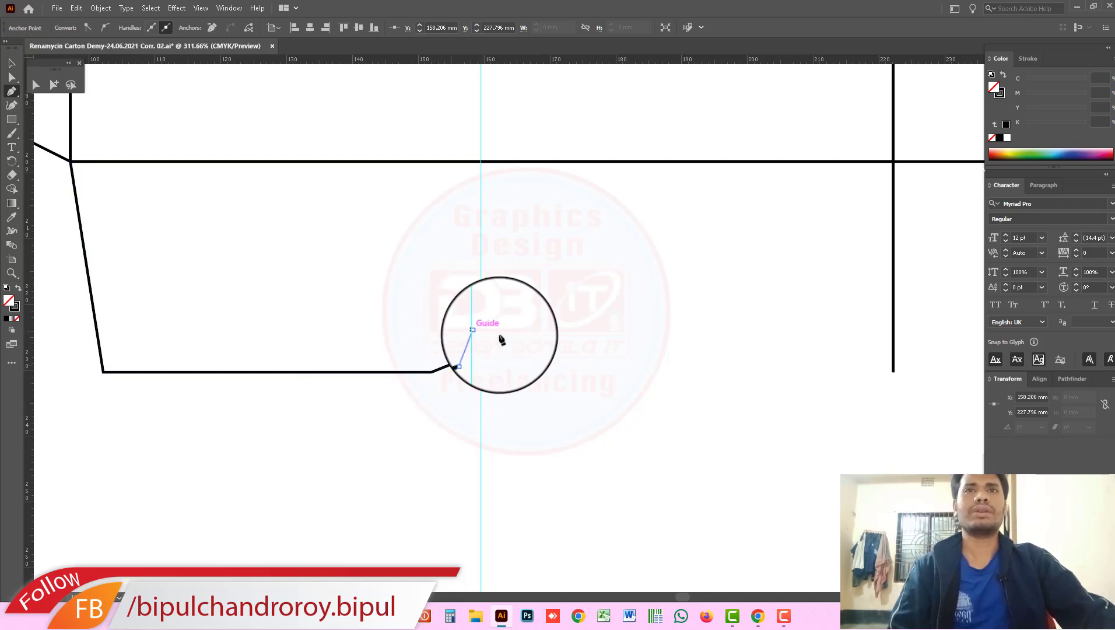
left_click(603, 332, "ctrl+alt")
key("ctrl+minus")
key("ctrl+minus")
key("ctrl+minus")
key("ctrl+minus")
key("ctrl+minus")
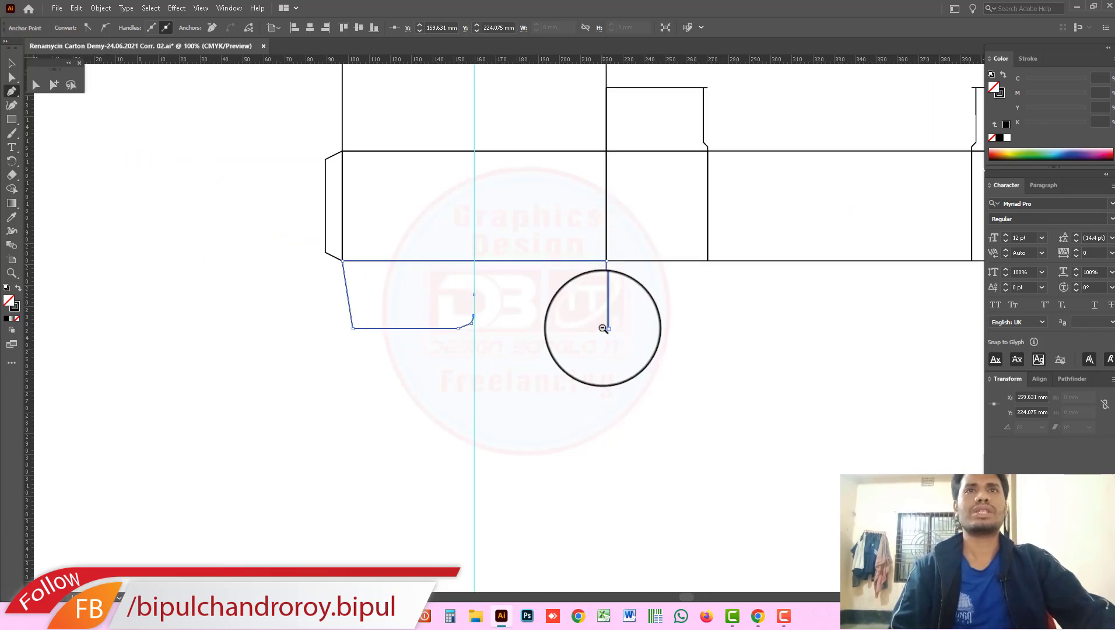
left_click_drag(516, 344, 501, 351)
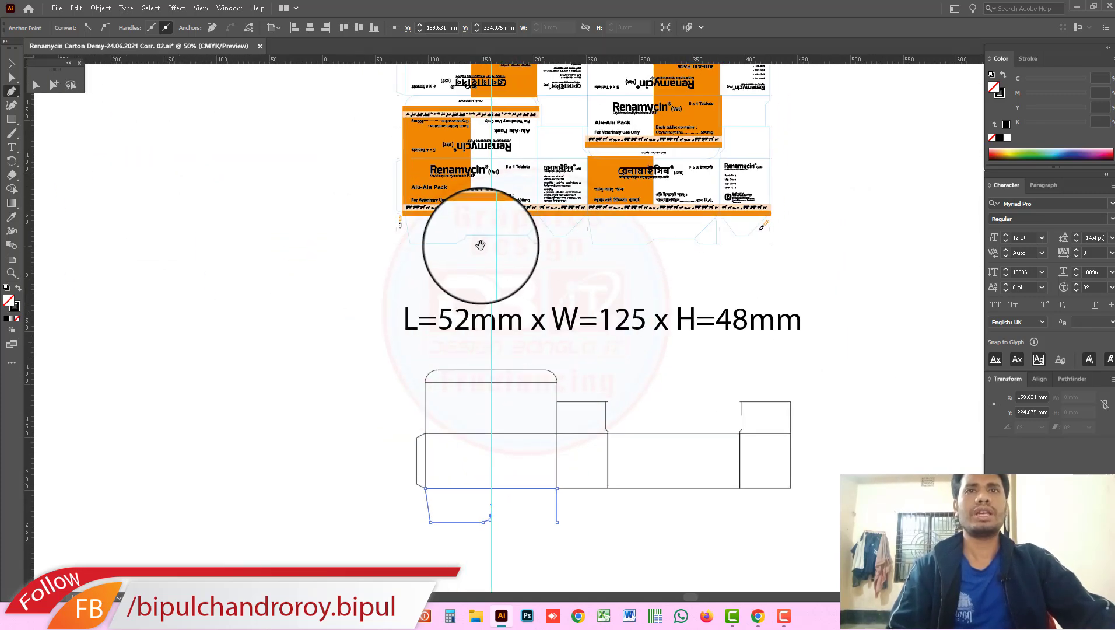
left_click_drag(544, 431, 501, 317)
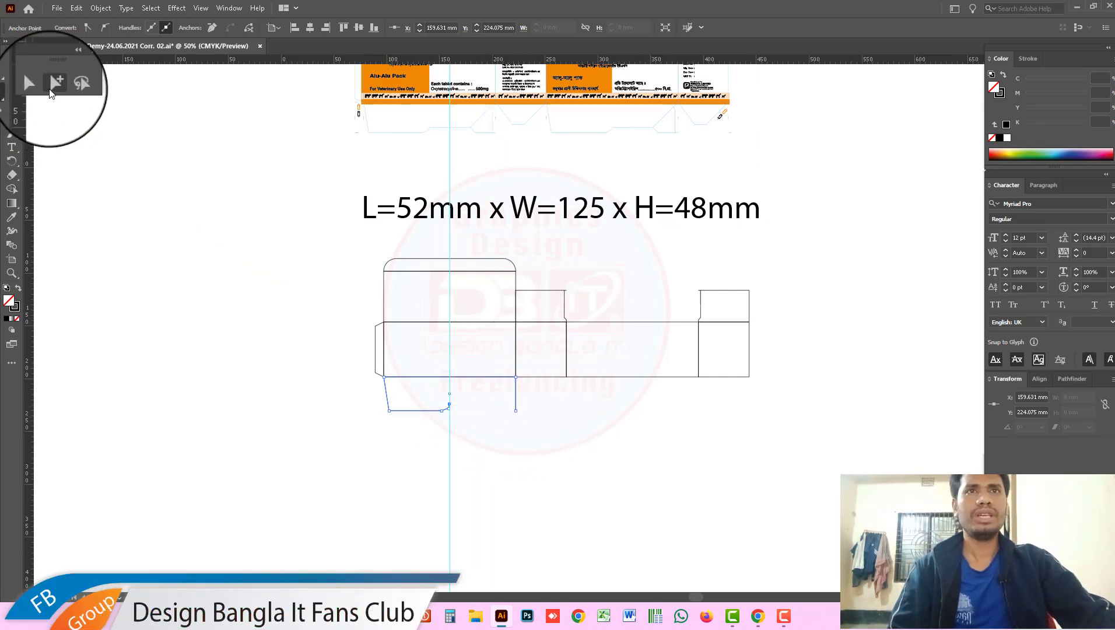
Draw a separate 45-degree diagonal line from just beyond the flap's upper-right corner down toward the flap's bottom level.
left_click(53, 88)
scroll(543, 473, "up", 6)
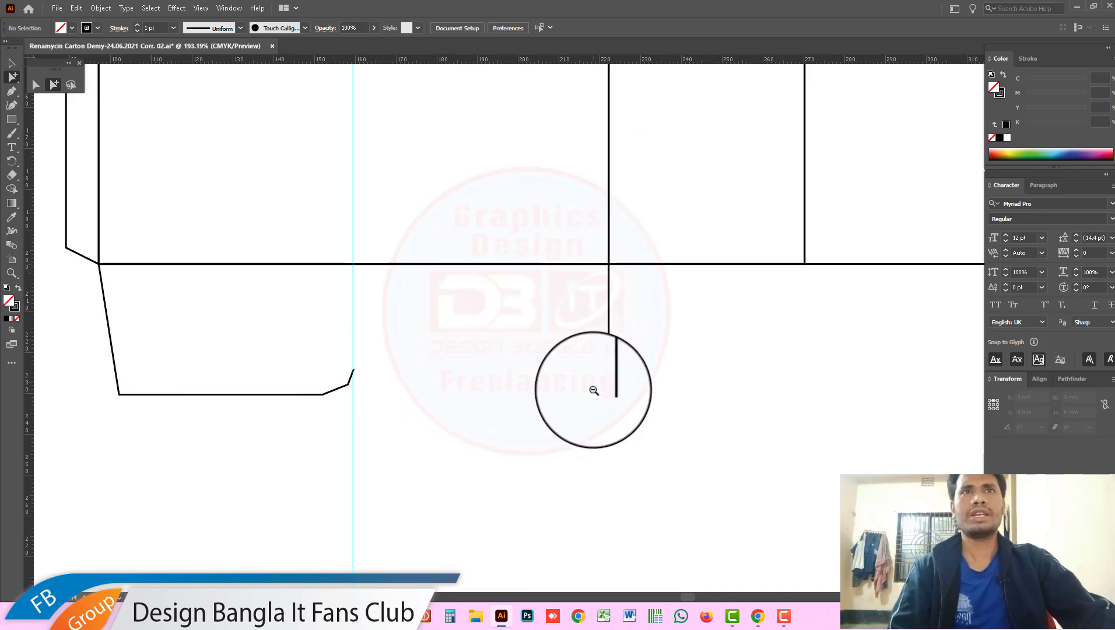
left_click(593, 390, "ctrl+alt")
left_click(12, 92)
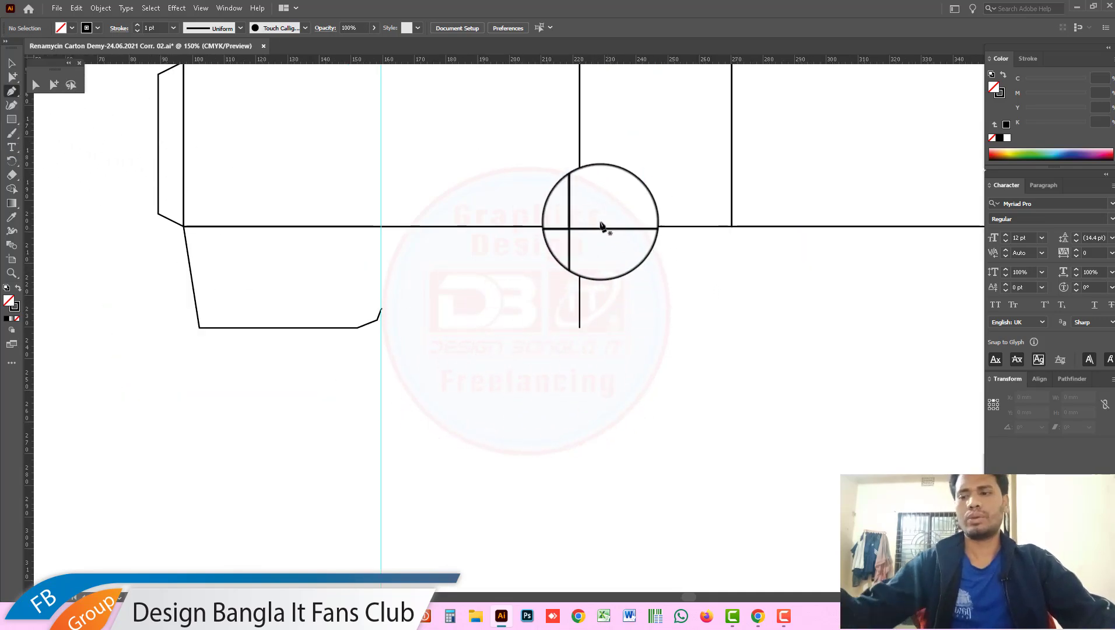
left_click(598, 214)
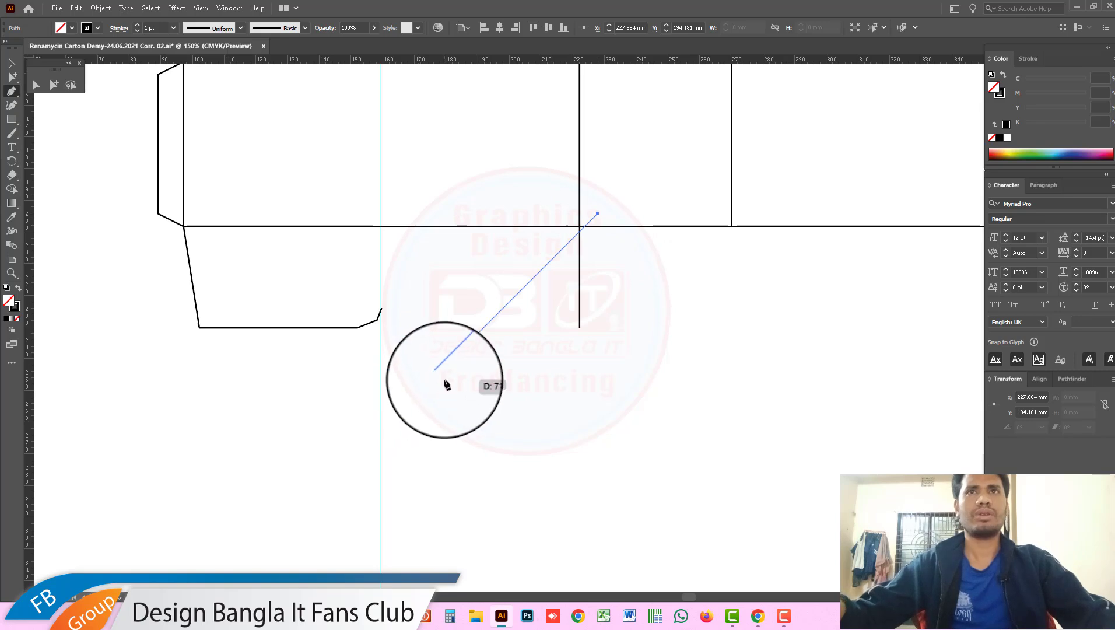
left_click_drag(418, 213, 450, 357)
key("ctrl+z")
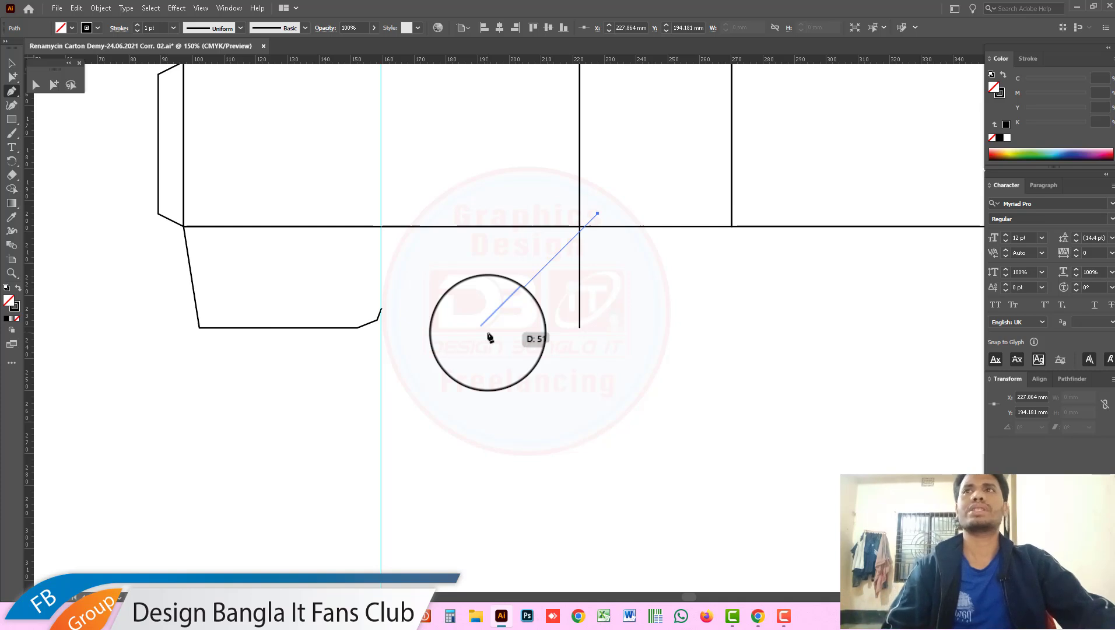
left_click(484, 328)
Move the diagonal line so its upper end sits exactly on the flap's upper-right corner.
left_click(54, 85)
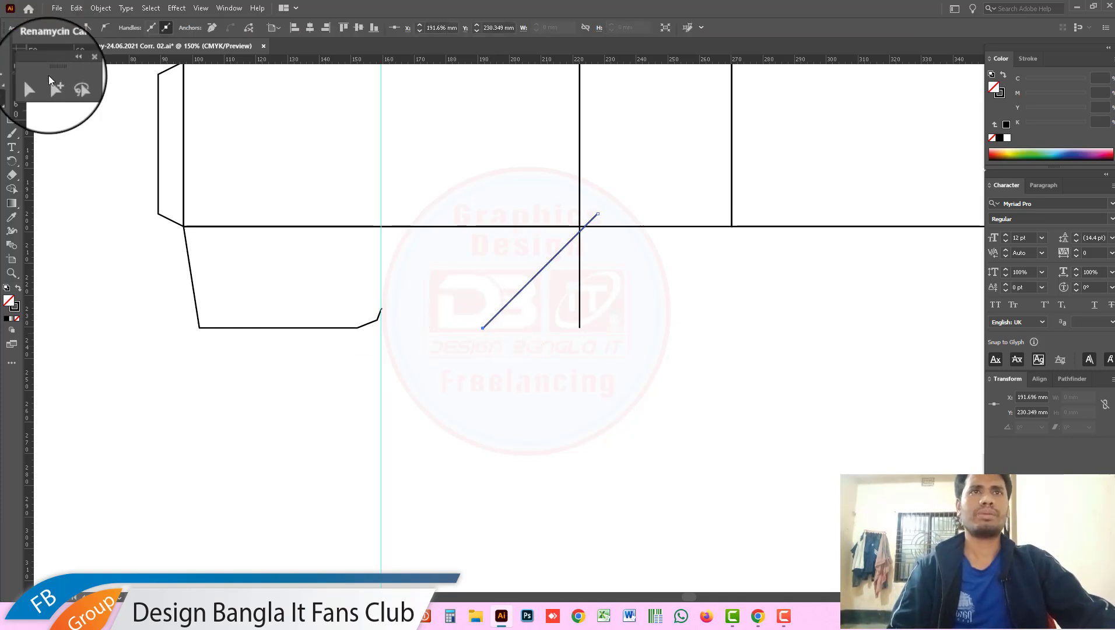
scroll(531, 234, "up", 4)
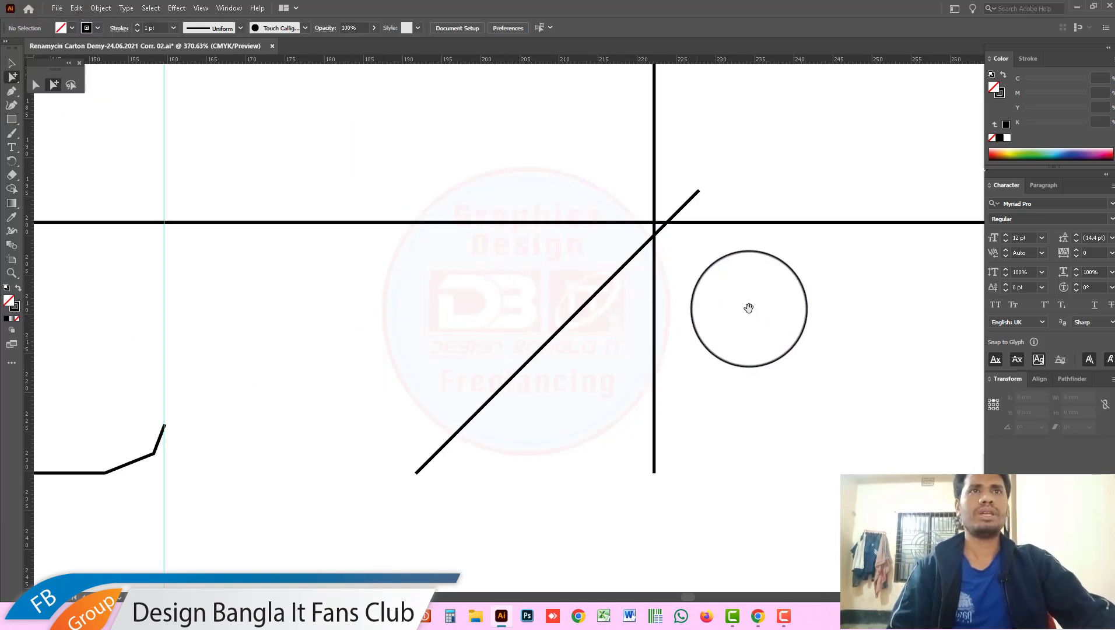
left_click_drag(644, 251, 597, 281)
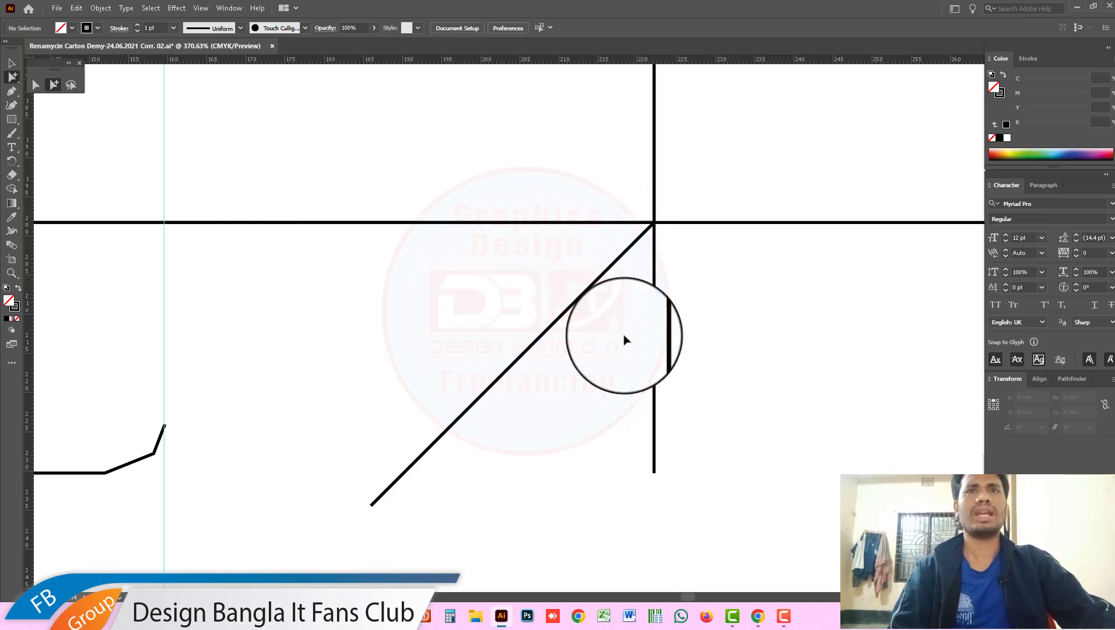
scroll(625, 338, "down", 4)
scroll(588, 330, "down", 2)
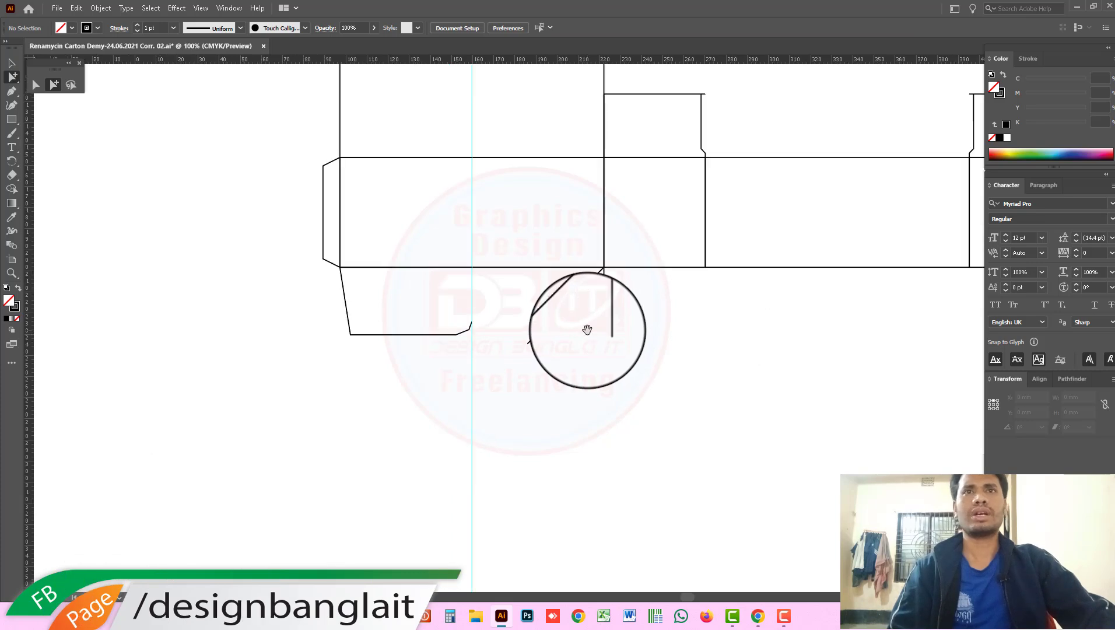
Draw a horizontal edge about 37 mm long from the notch's end on the center guide to the diagonal line.
left_click(14, 94)
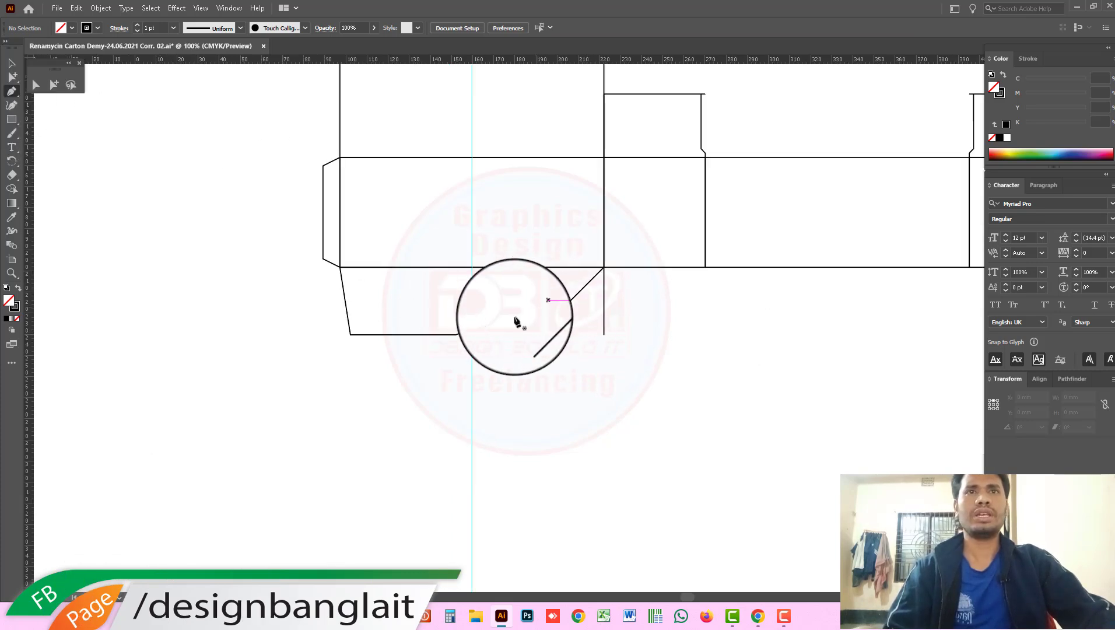
left_click(471, 322)
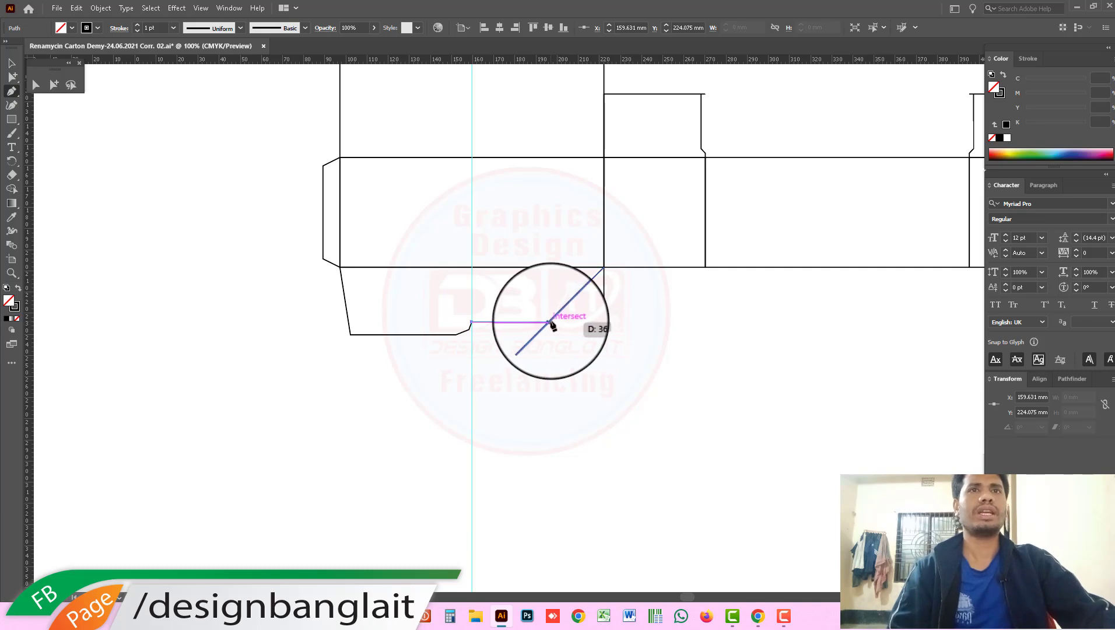
left_click(548, 322)
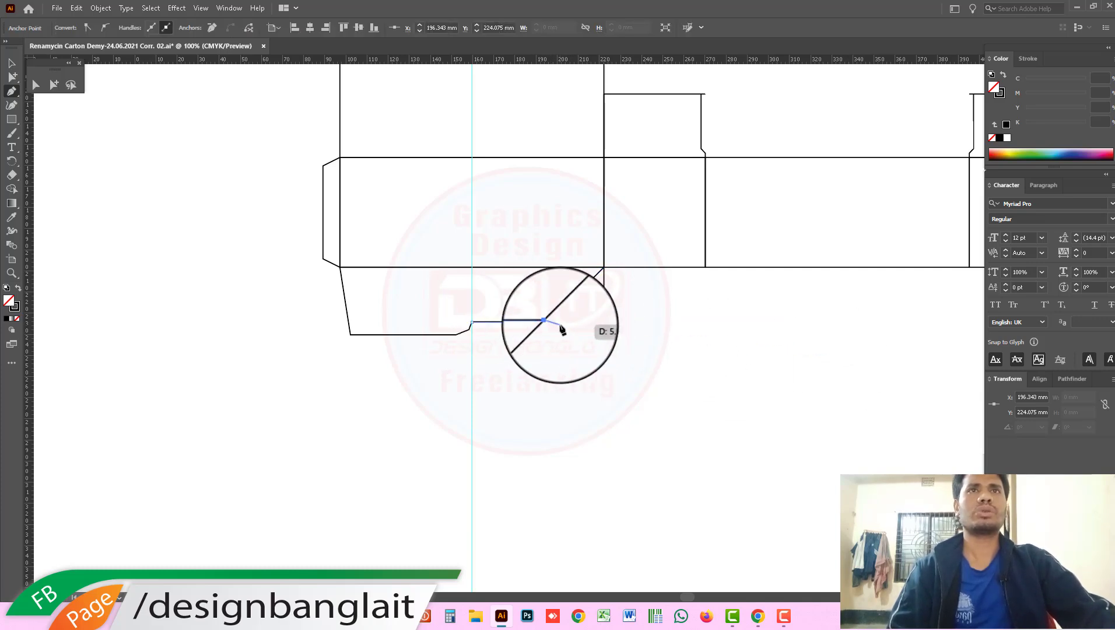
Compare the flap's new horizontal edge and diagonal with the closure flap in the carton artwork.
left_click(536, 199, "ctrl+alt")
left_click(536, 199, "ctrl+alt")
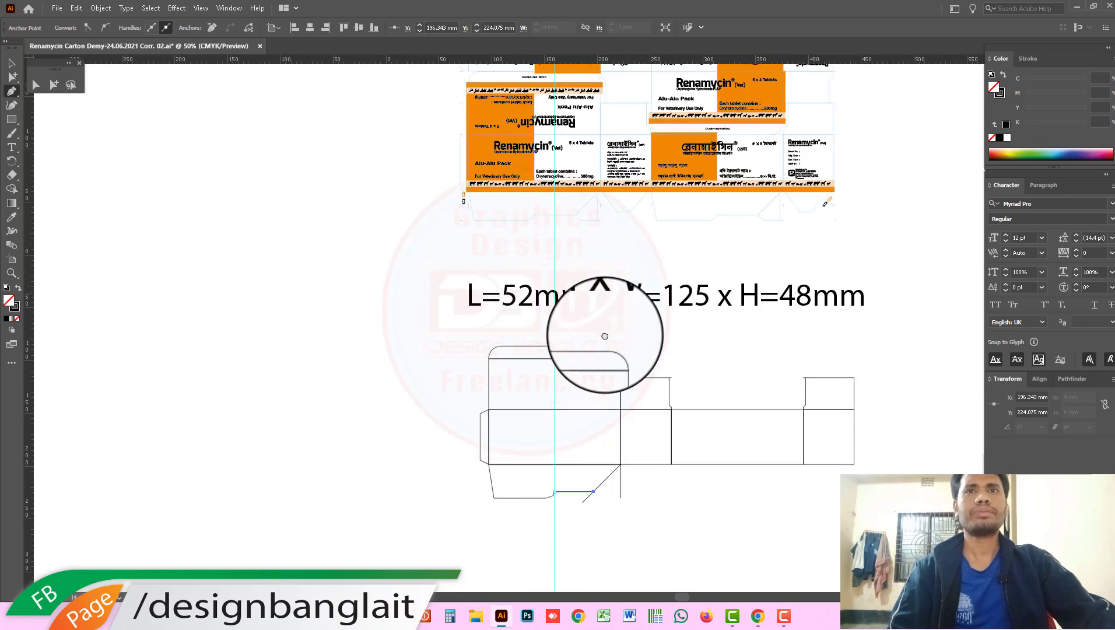
left_click_drag(595, 241, 550, 268)
scroll(537, 251, "down", 3)
scroll(514, 335, "down", 2)
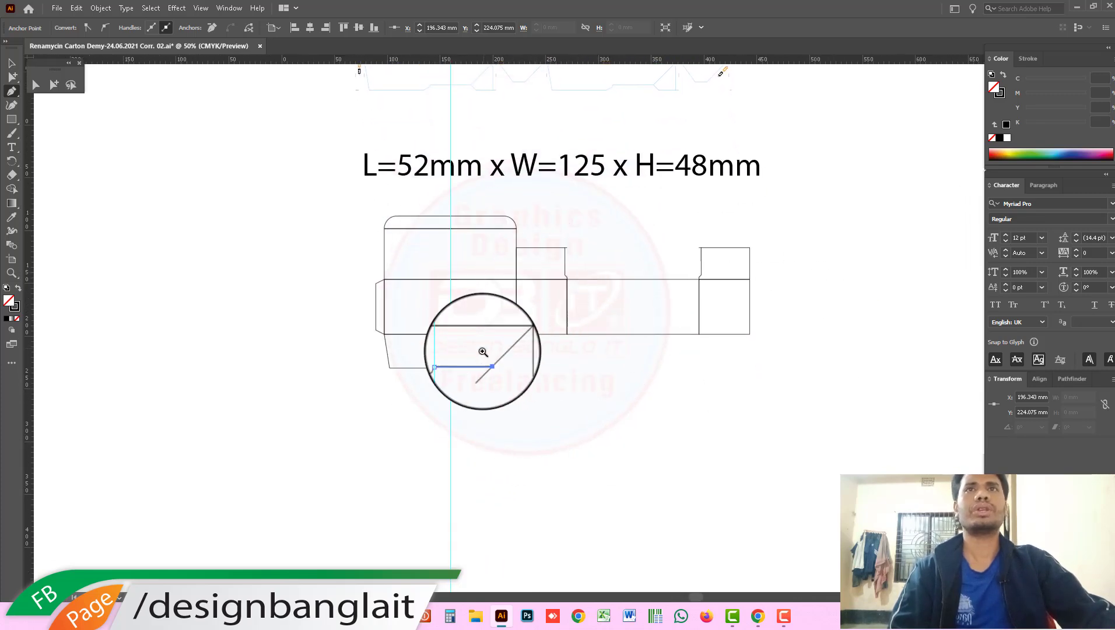
scroll(543, 375, "up", 1)
left_click_drag(543, 374, 548, 375)
left_click_drag(558, 258, 558, 418)
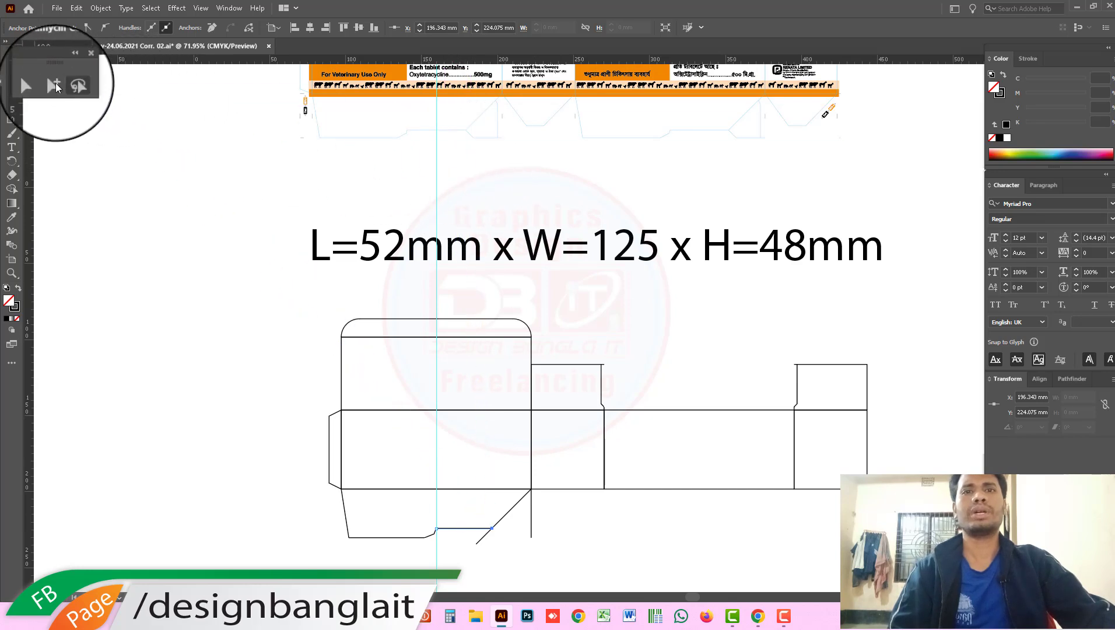
Shorten the diagonal line by moving its lower anchor up to the end of the horizontal edge.
left_click(37, 86)
left_click(483, 550)
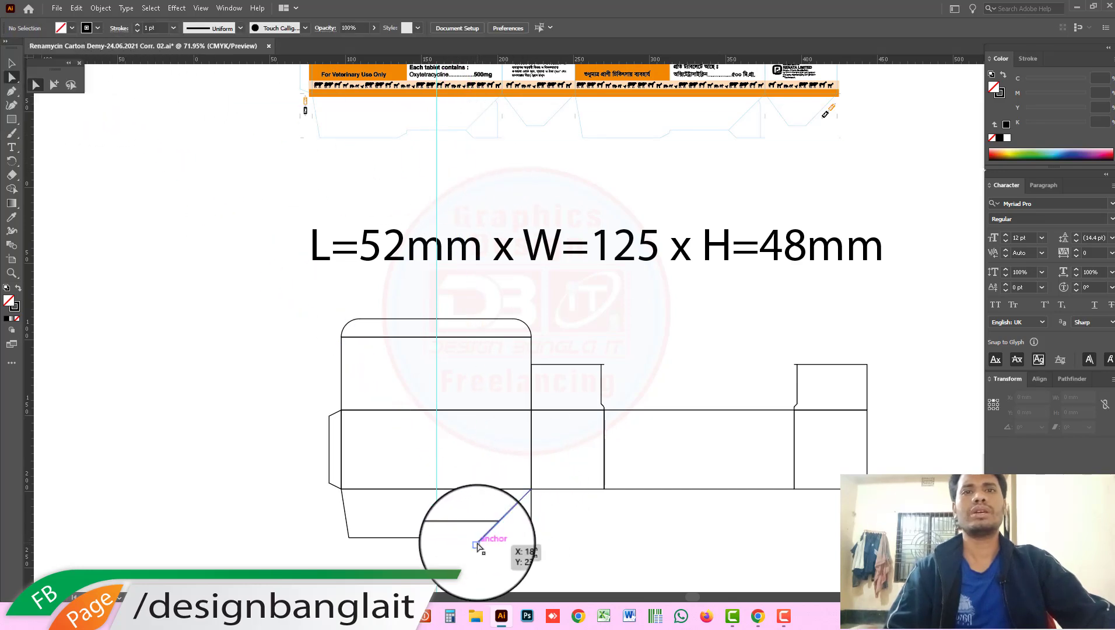
left_click_drag(477, 547, 514, 520)
left_click(518, 542)
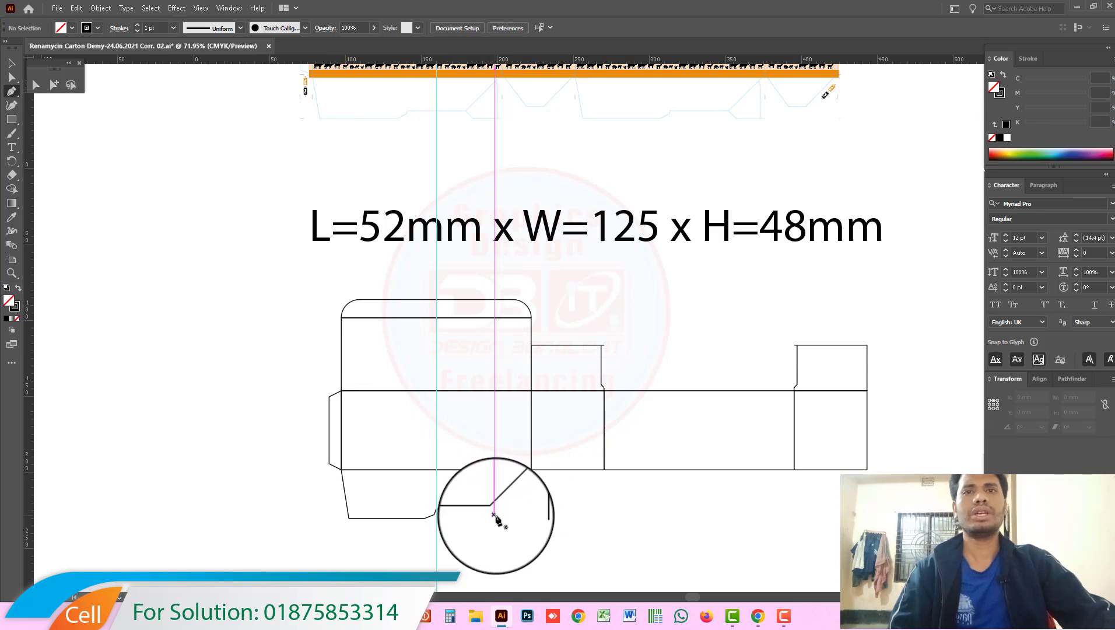
Draw the glue tab outside the diagonal, with its bottom level with the flap's, a vertical side about 24 mm tall and a short slant closing onto the diagonal.
scroll(448, 515, "up", 5)
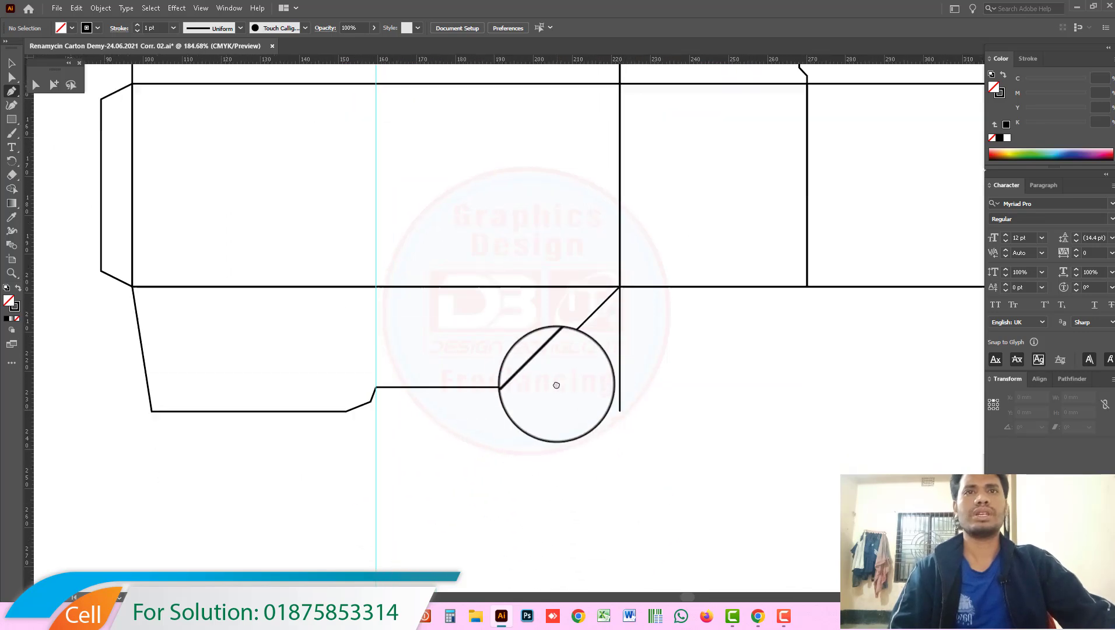
scroll(556, 385, "down", 1)
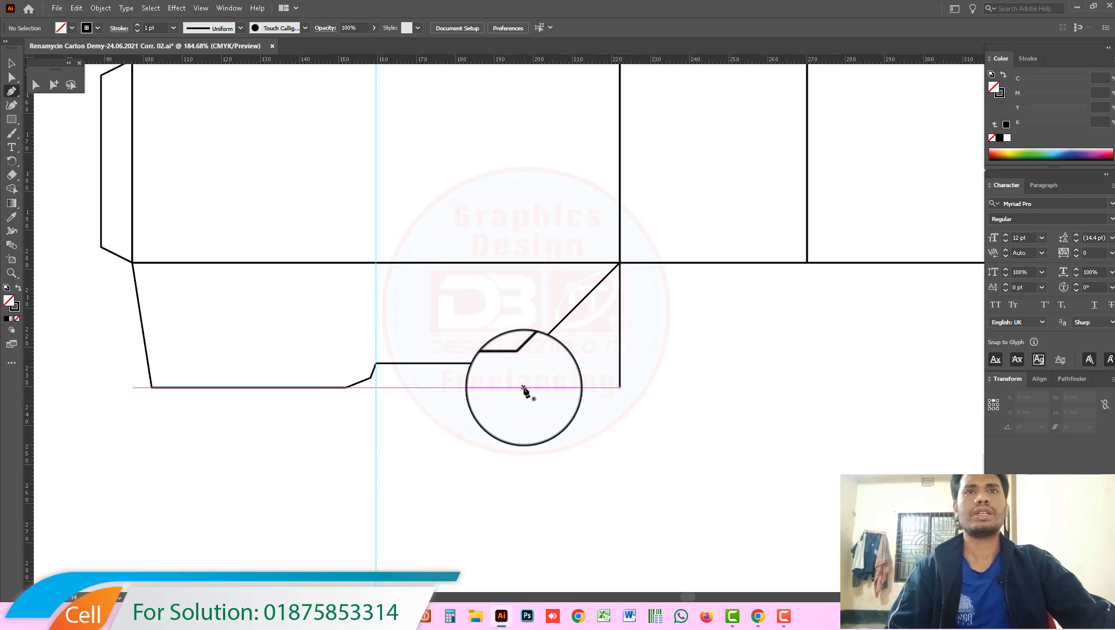
left_click_drag(519, 363, 530, 389)
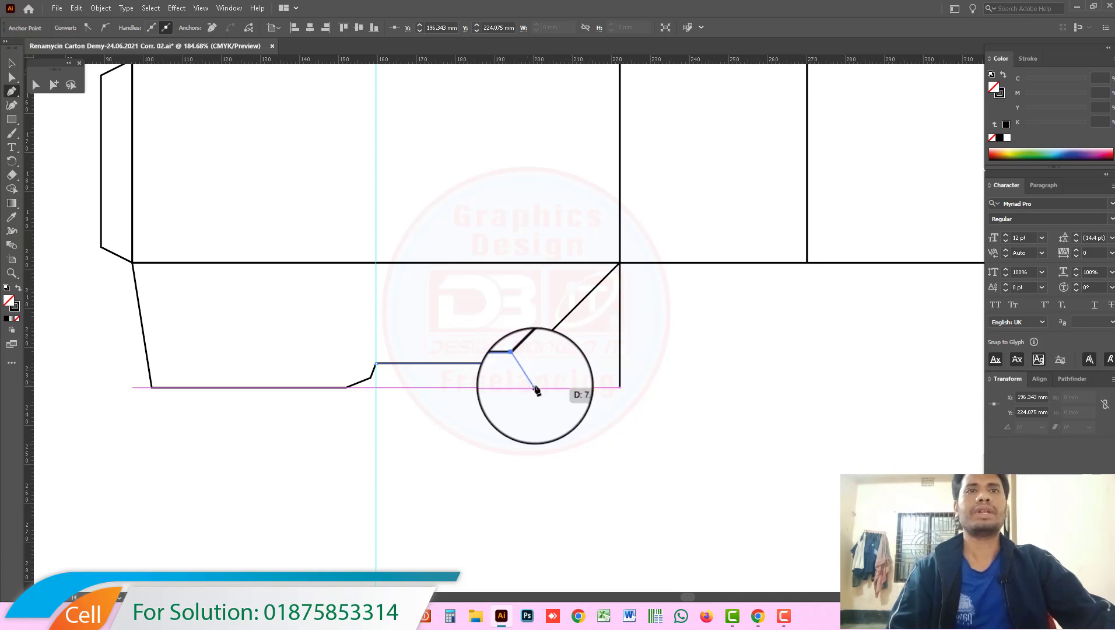
left_click(535, 388)
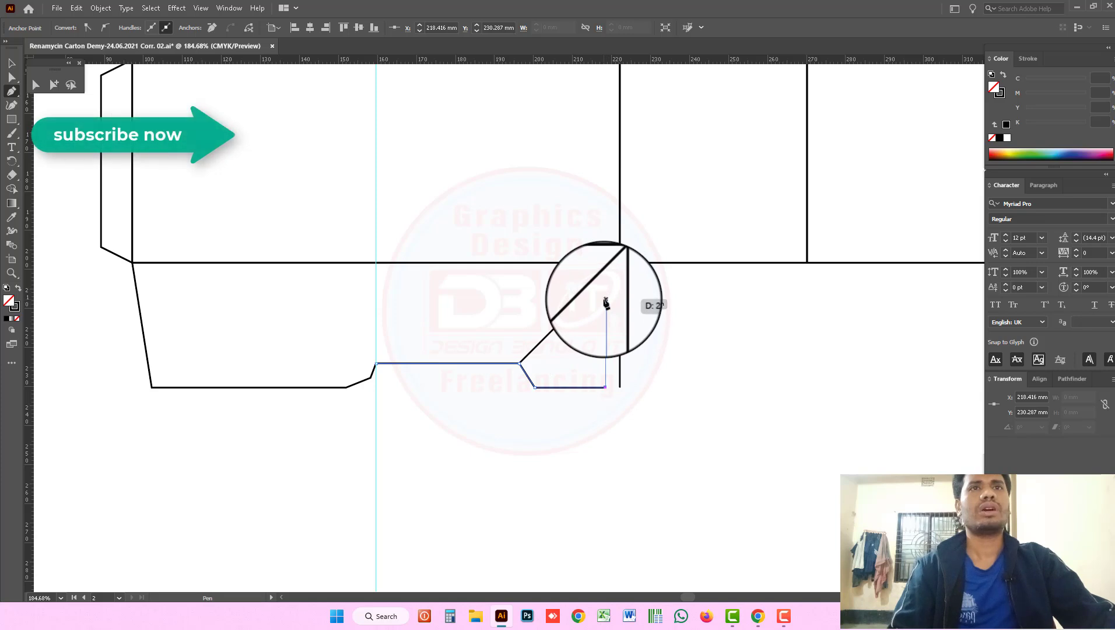
left_click(606, 301)
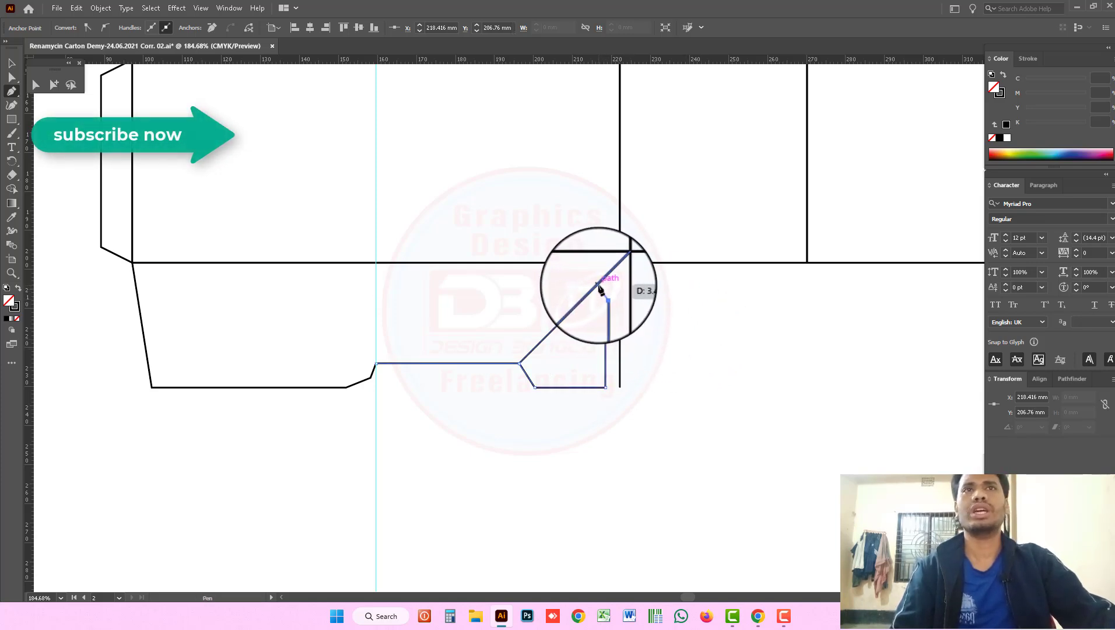
key("ctrl+minus")
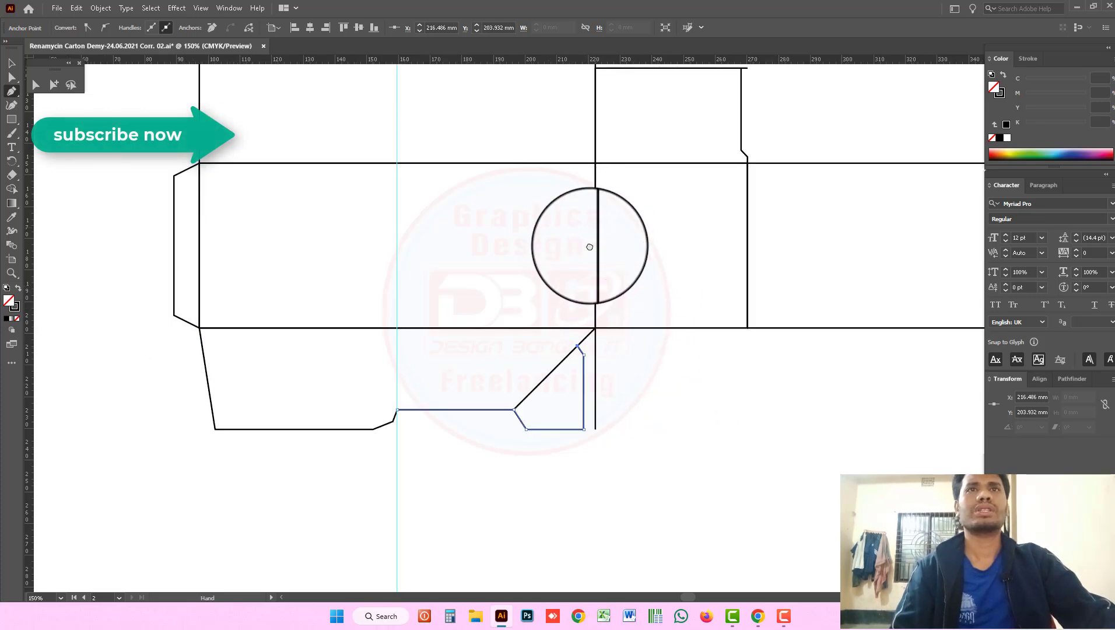
Compare the drawn glue tab with the tab on the carton artwork's closure flap.
left_click_drag(589, 244, 642, 586)
left_click_drag(645, 73, 641, 335)
left_click_drag(523, 168, 534, 256)
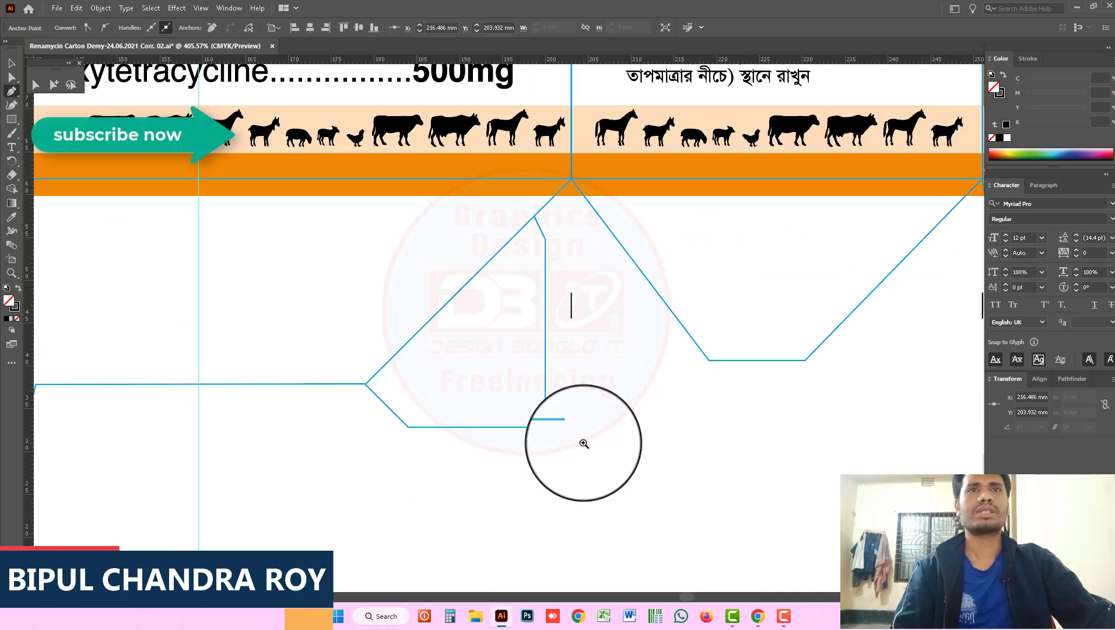
left_click(583, 443, "ctrl+alt")
left_click(583, 443, "ctrl+alt")
left_click(584, 443, "ctrl+alt")
left_click(584, 443, "ctrl+alt")
left_click(583, 442, "ctrl+alt")
left_click(583, 441, "ctrl+alt")
left_click_drag(595, 420, 733, 458)
Delete the old straight vertical side of the flap beside the new glue tab.
left_click(54, 84)
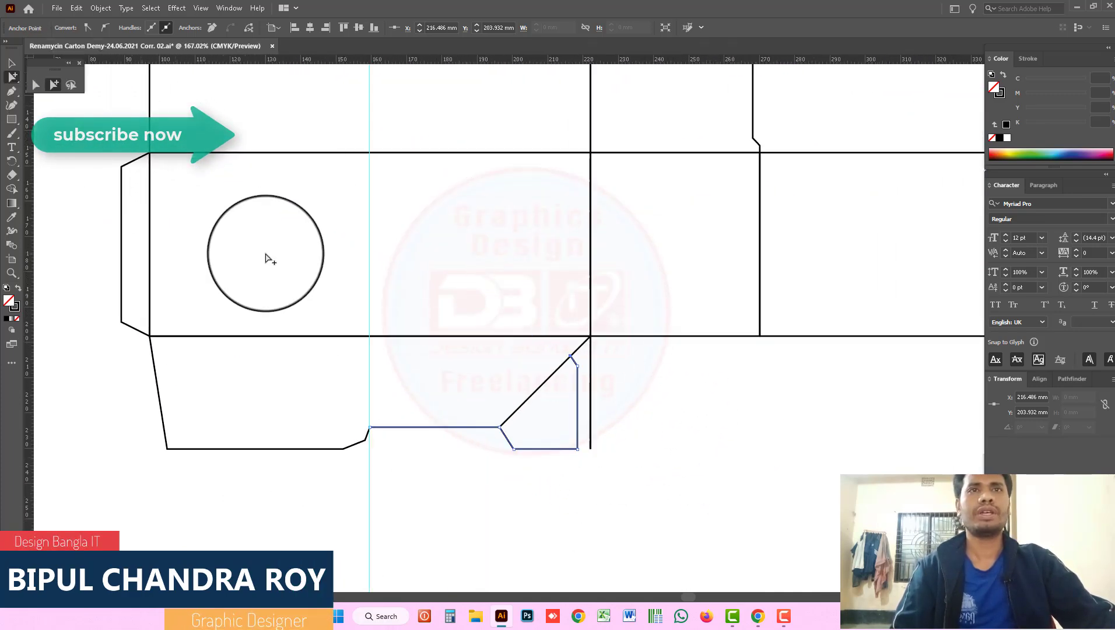
left_click(591, 407)
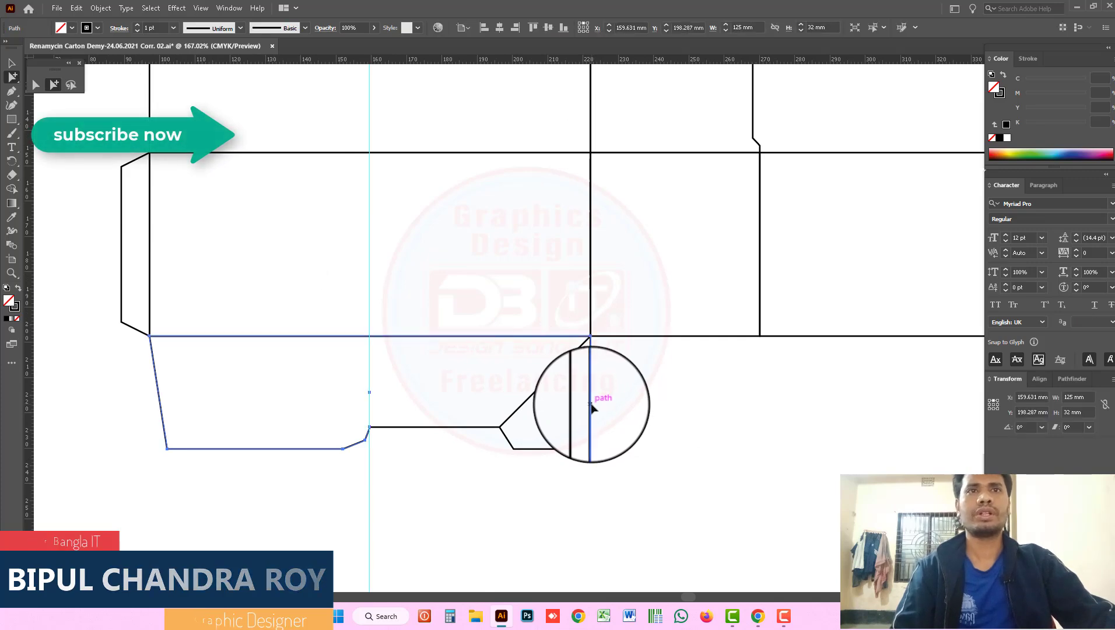
left_click(36, 85)
left_click(562, 416)
left_click_drag(625, 403, 588, 413)
key("Delete")
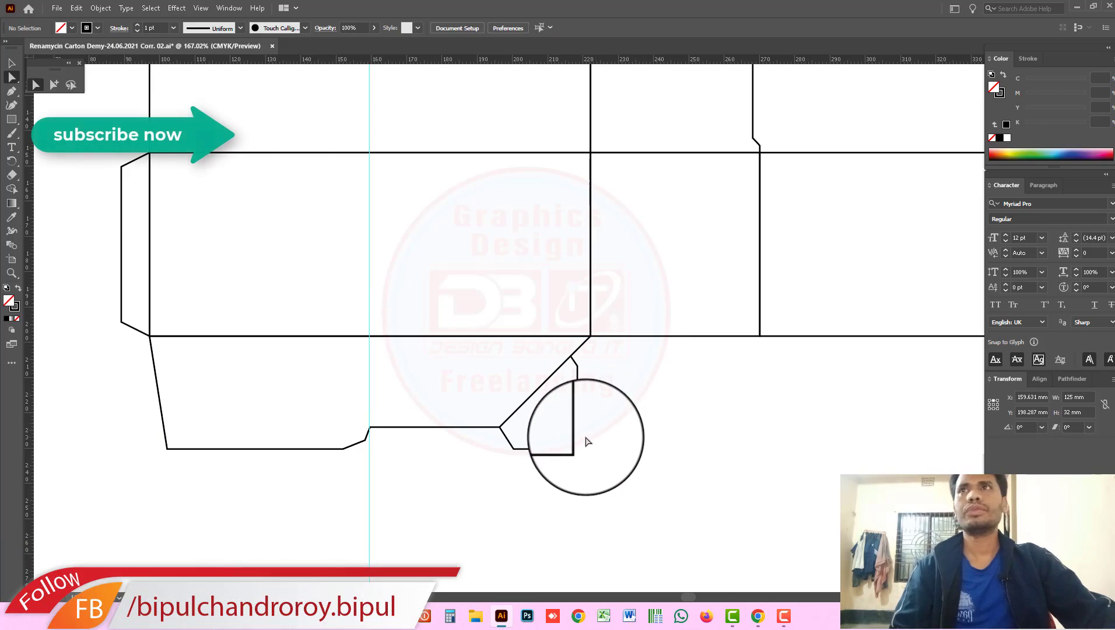
left_click_drag(586, 452, 619, 478)
Delete the vertical center guide running through the closure flap.
left_click(12, 63)
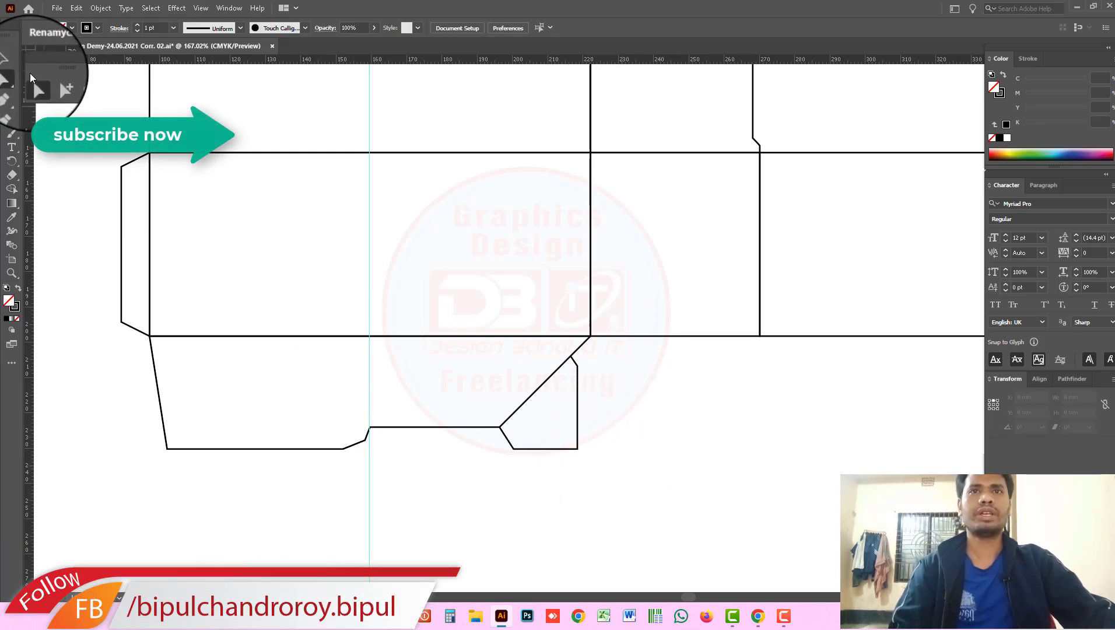
left_click(528, 314, "ctrl+alt")
left_click(485, 372, "ctrl+alt")
left_click_drag(484, 373, 493, 312)
left_click(475, 423)
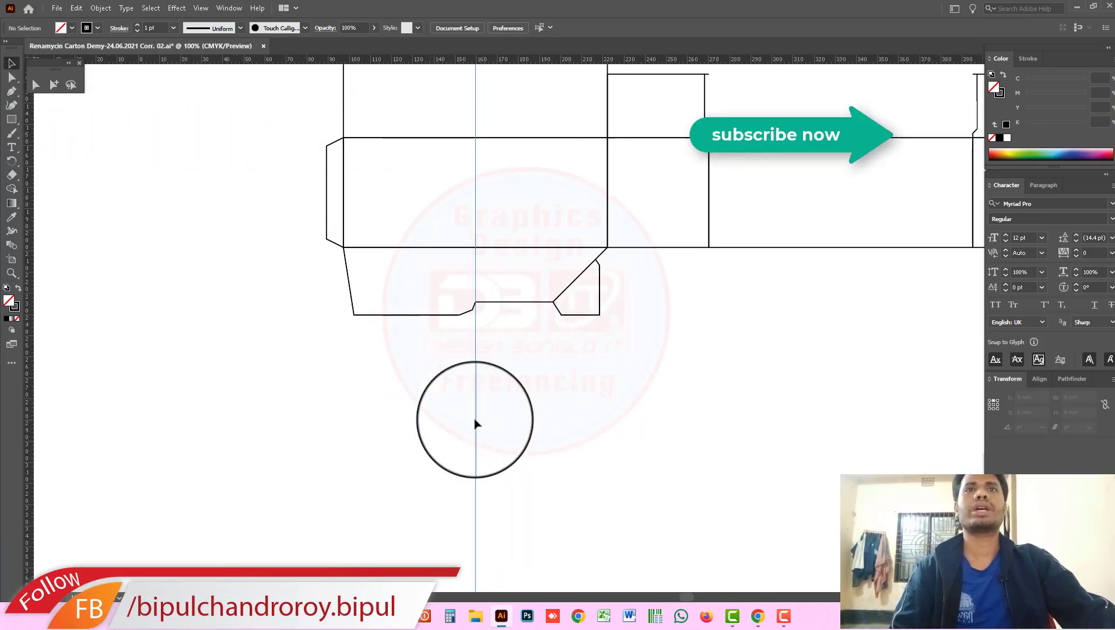
key("Delete")
left_click(503, 424)
scroll(589, 373, "down", 1)
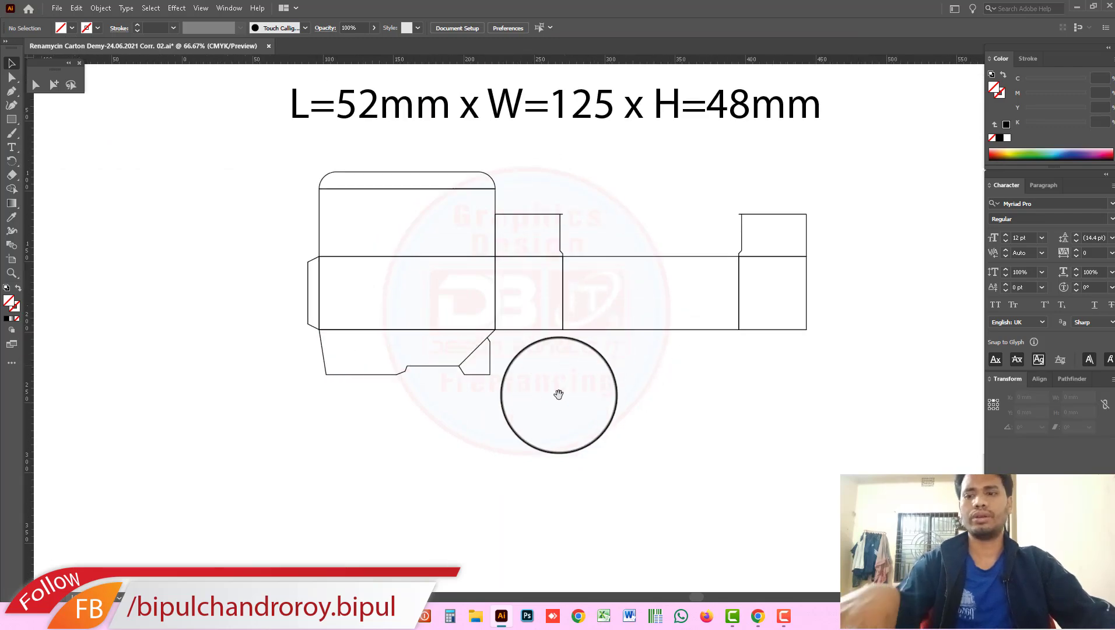
Hide the closure flap, show all hidden objects again, and delete the revealed stray rectangle overlapping the first wide panel.
left_click_drag(336, 359, 337, 360)
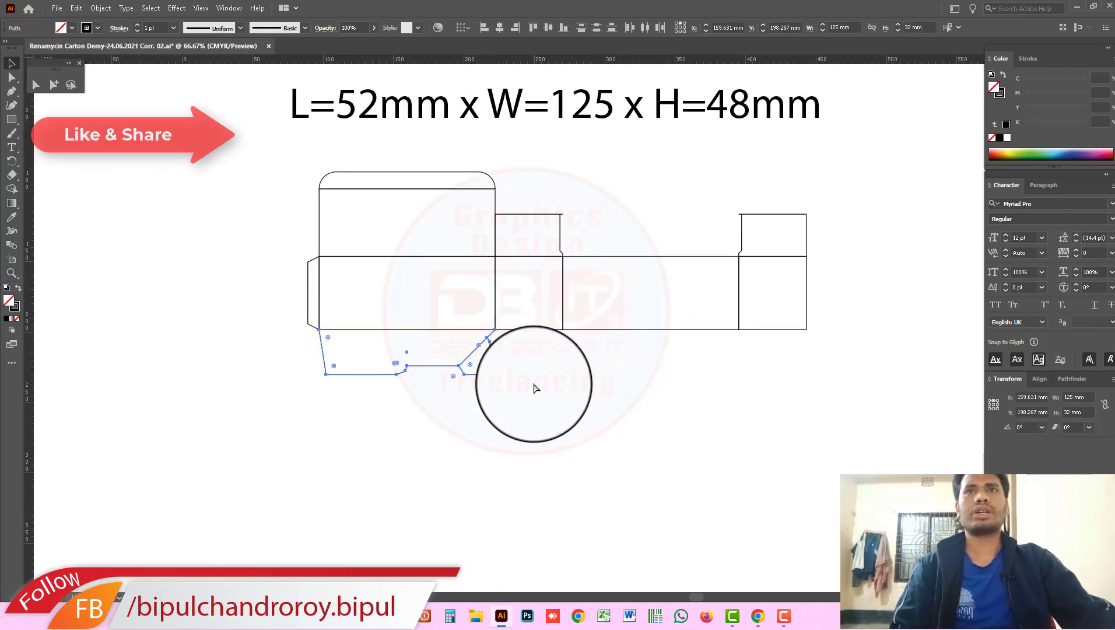
key("ctrl+3")
key("ctrl+alt+3")
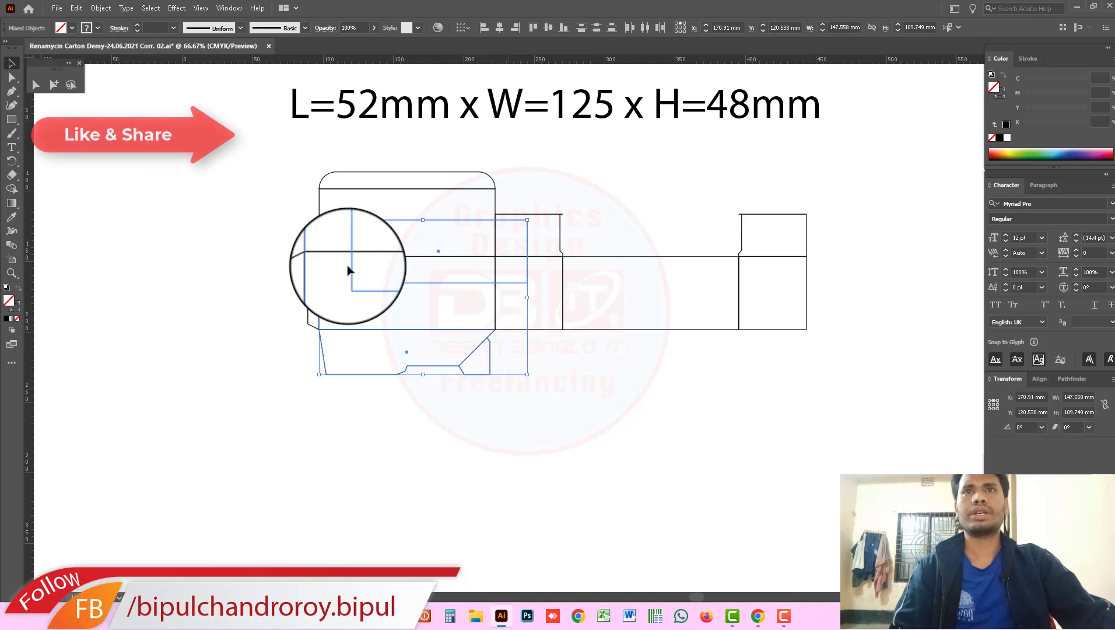
left_click(53, 85)
left_click(425, 299)
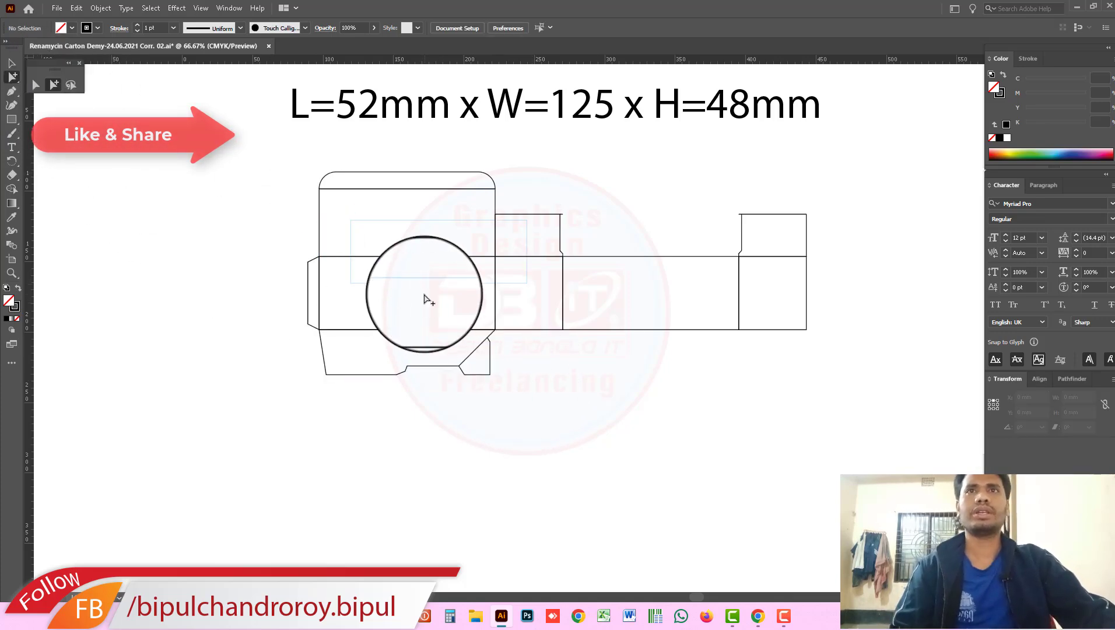
left_click(420, 284)
key("Delete")
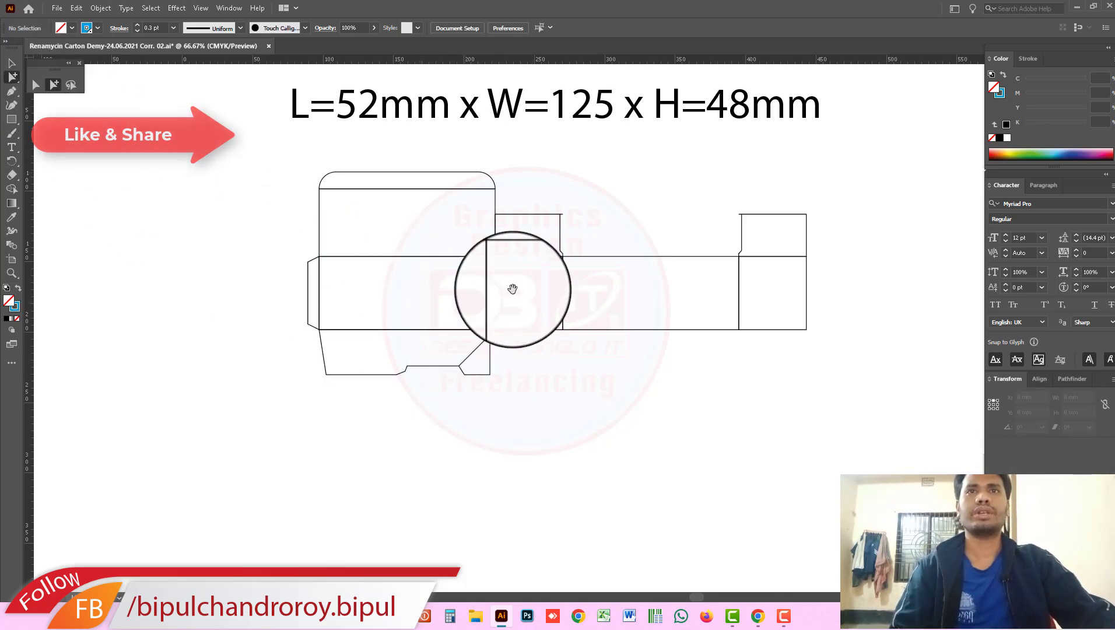
Examine the bottom flaps on the carton artwork and compare them with the new die-line's closure flap.
key("ctrl+minus")
key("ctrl+minus")
left_click_drag(588, 263, 495, 202)
left_click_drag(489, 315, 530, 350)
scroll(546, 265, "up", 3)
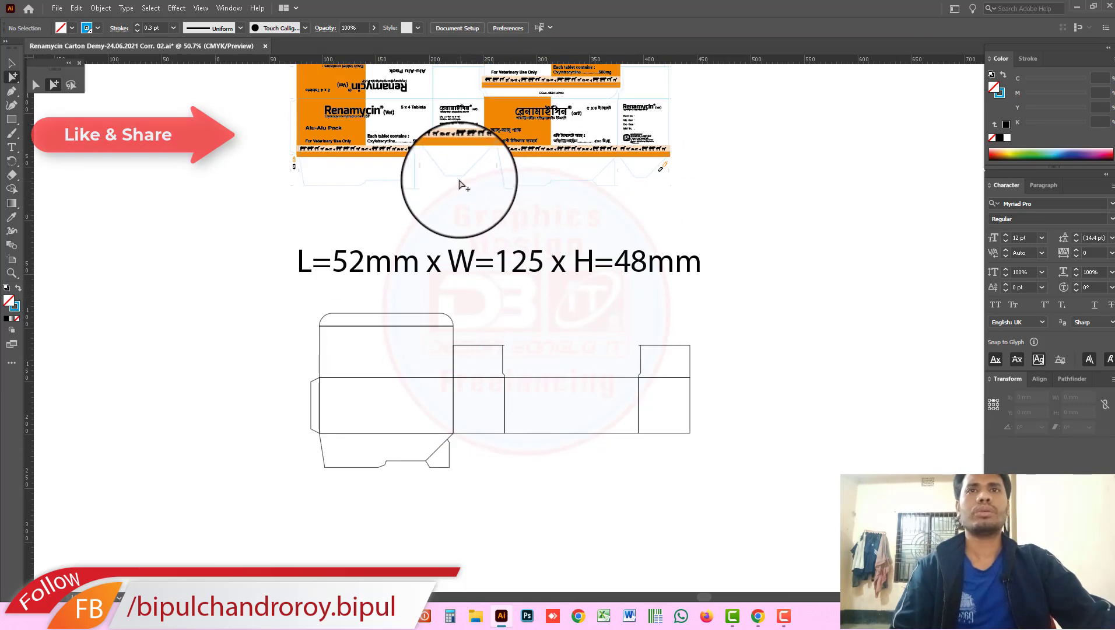
left_click(461, 180)
scroll(523, 348, "down", 3)
scroll(515, 294, "up", 3)
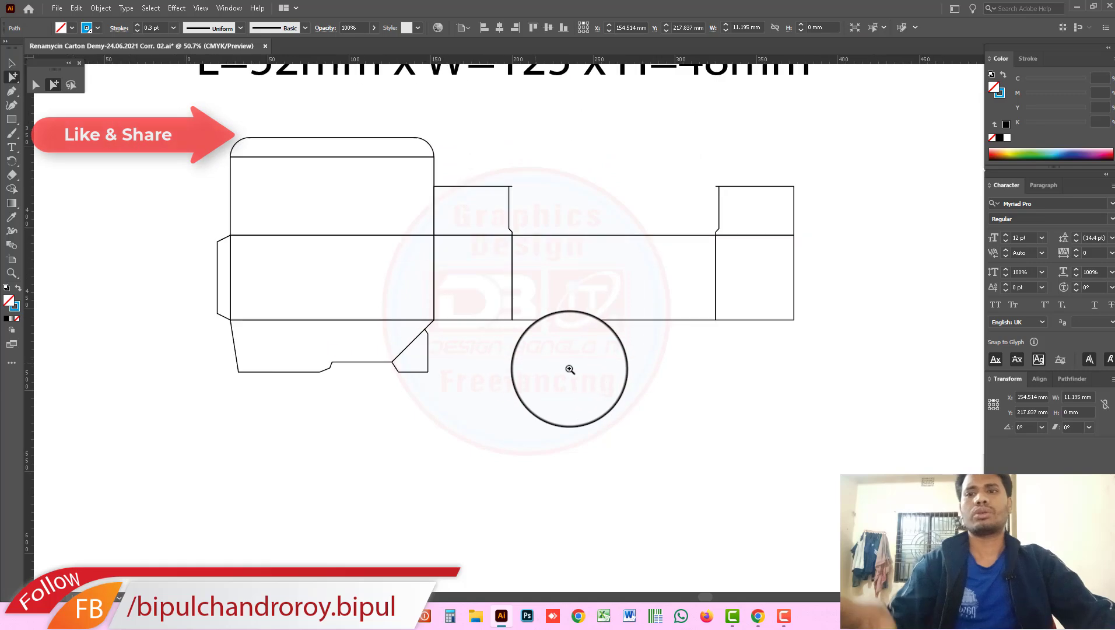
left_click(12, 62)
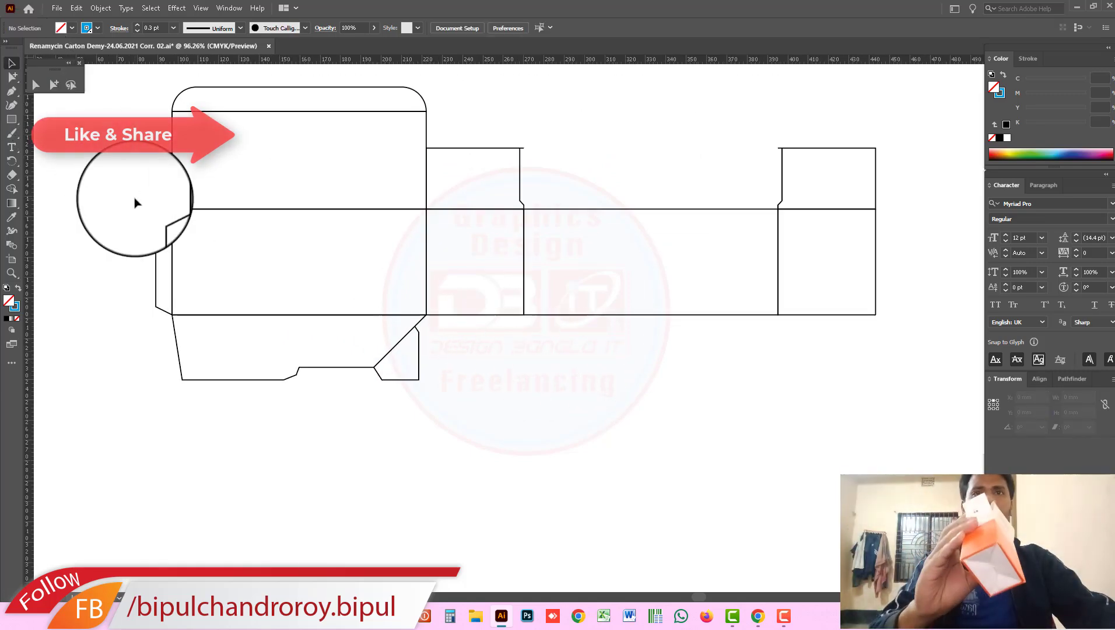
left_click(134, 202)
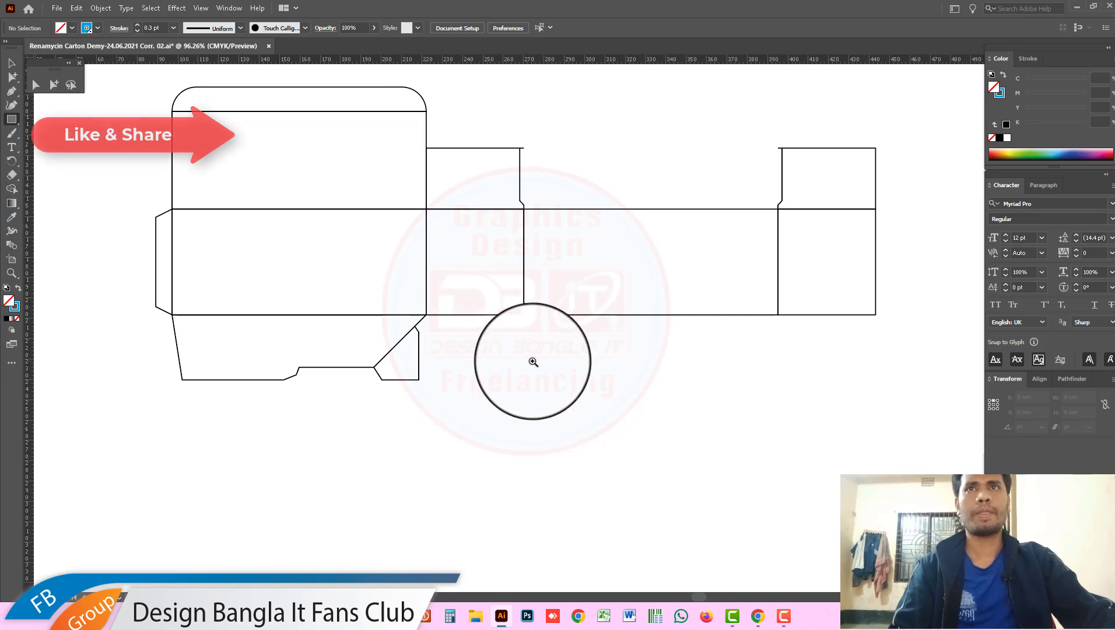
Draw a 48 x 32 mm rectangle below the first side panel, spanning its width and level with the closure flap's bottom.
scroll(533, 361, "up", 5)
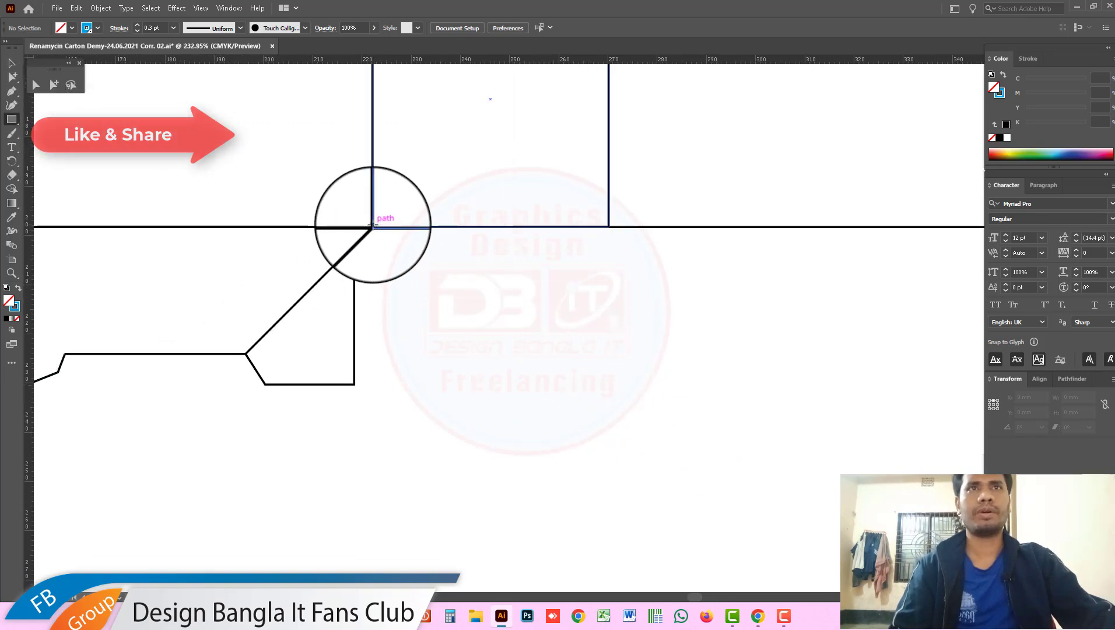
left_click_drag(372, 226, 608, 388)
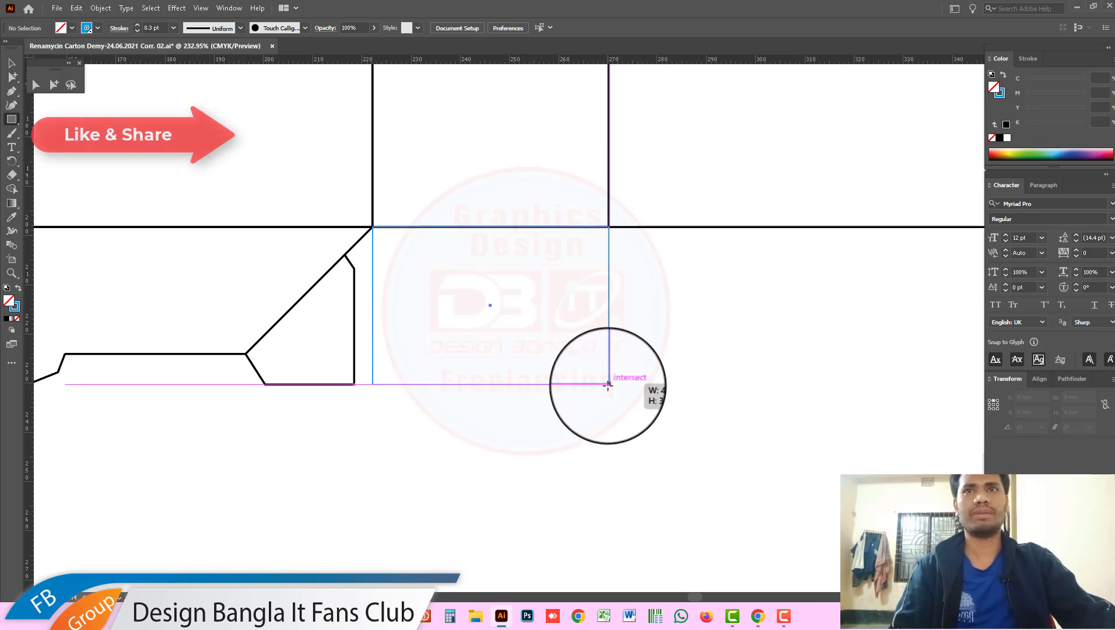
left_click_drag(608, 385, 608, 384)
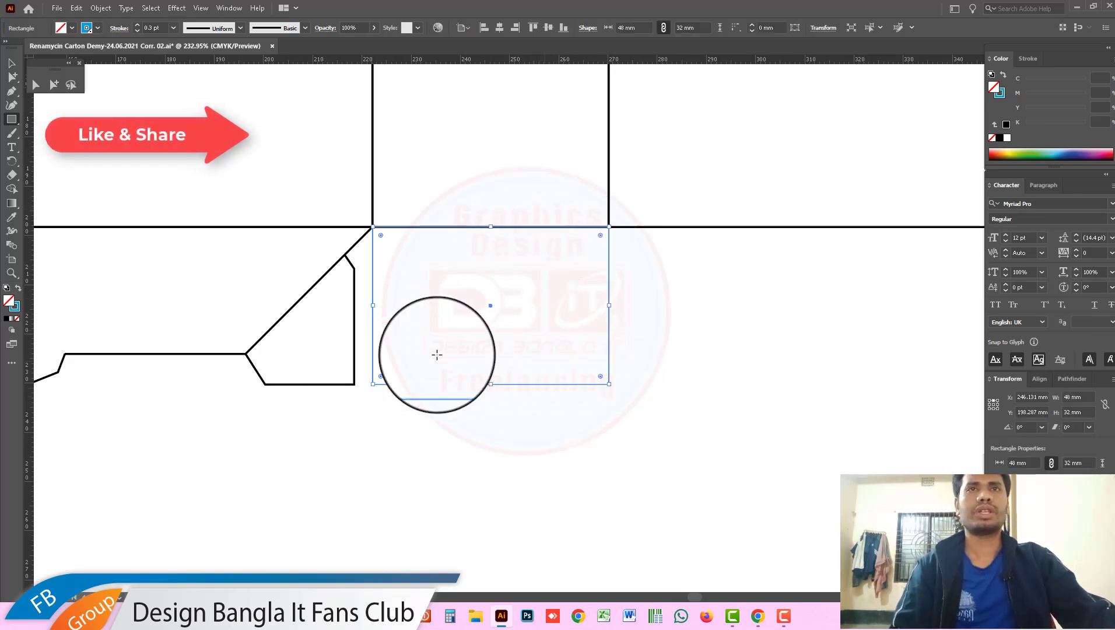
Set the new side flap rectangle's height to 25 mm, keeping its top edge on the panel's bottom edge.
left_click(54, 85)
key("ctrl+minus")
left_click_drag(552, 350, 541, 306)
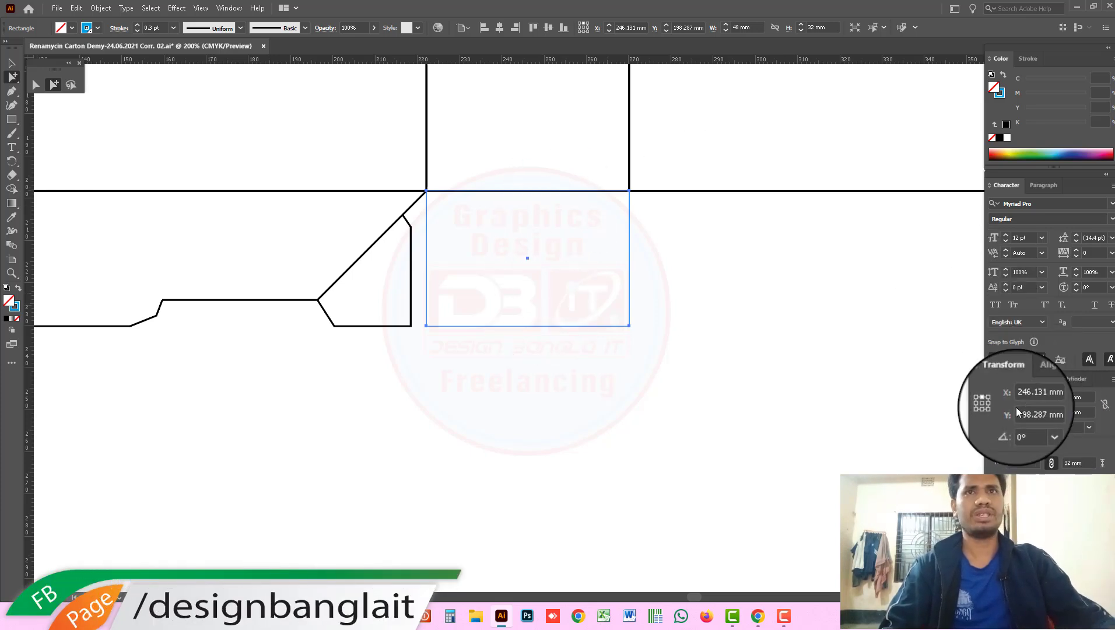
left_click(1073, 413)
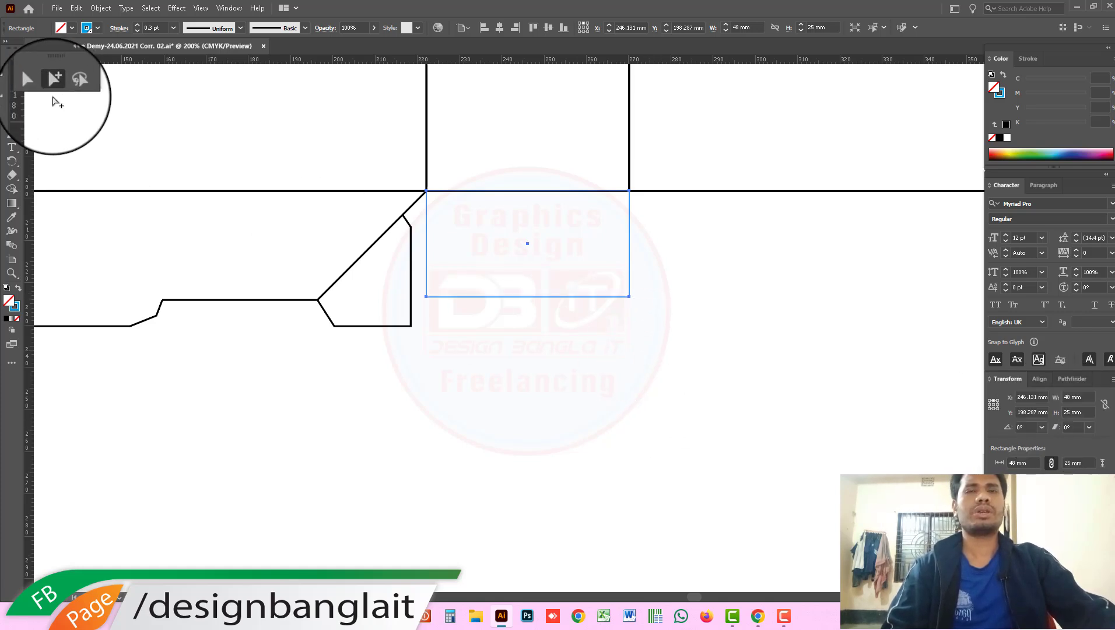
left_click(36, 85)
left_click(526, 368)
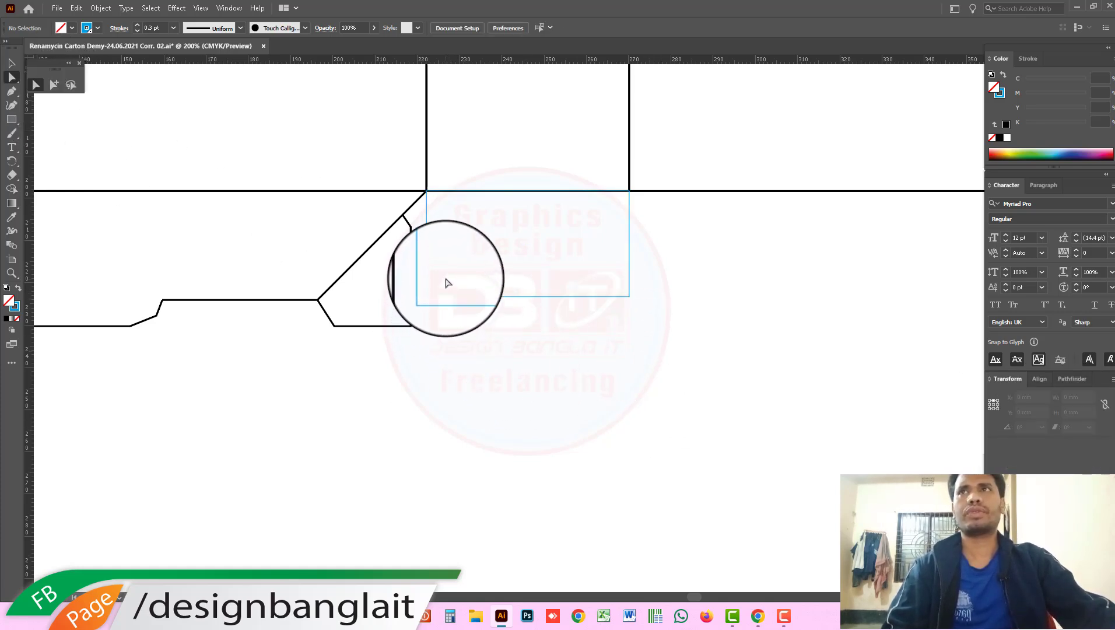
Match the side flap rectangle's stroke to the closure flap's 1 pt black line with the Eyedropper.
left_click(54, 84)
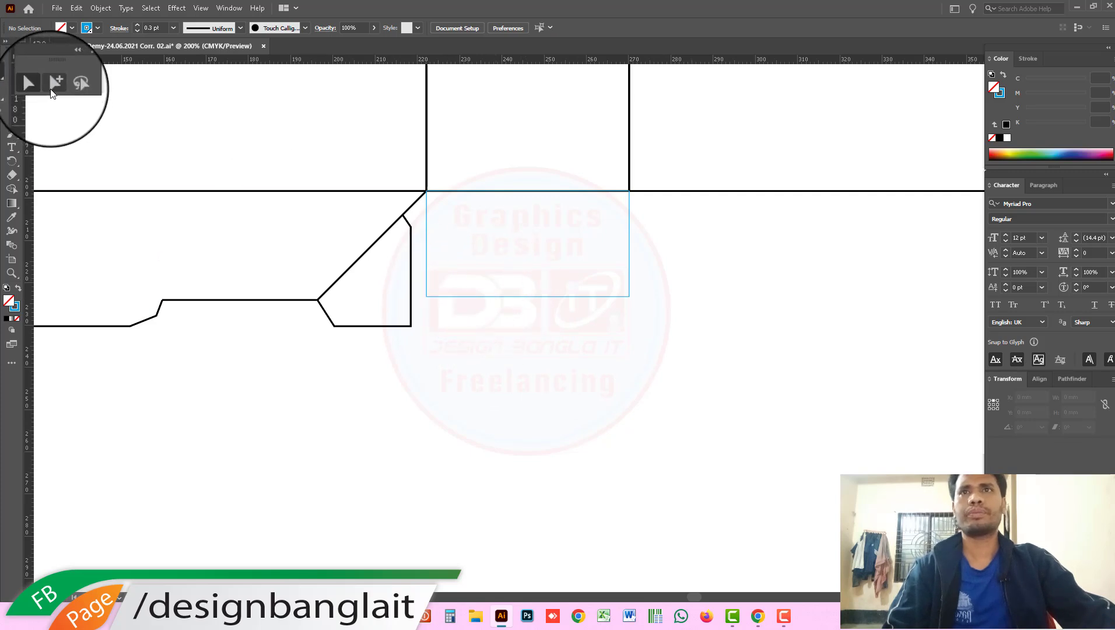
left_click(509, 295)
left_click(11, 216)
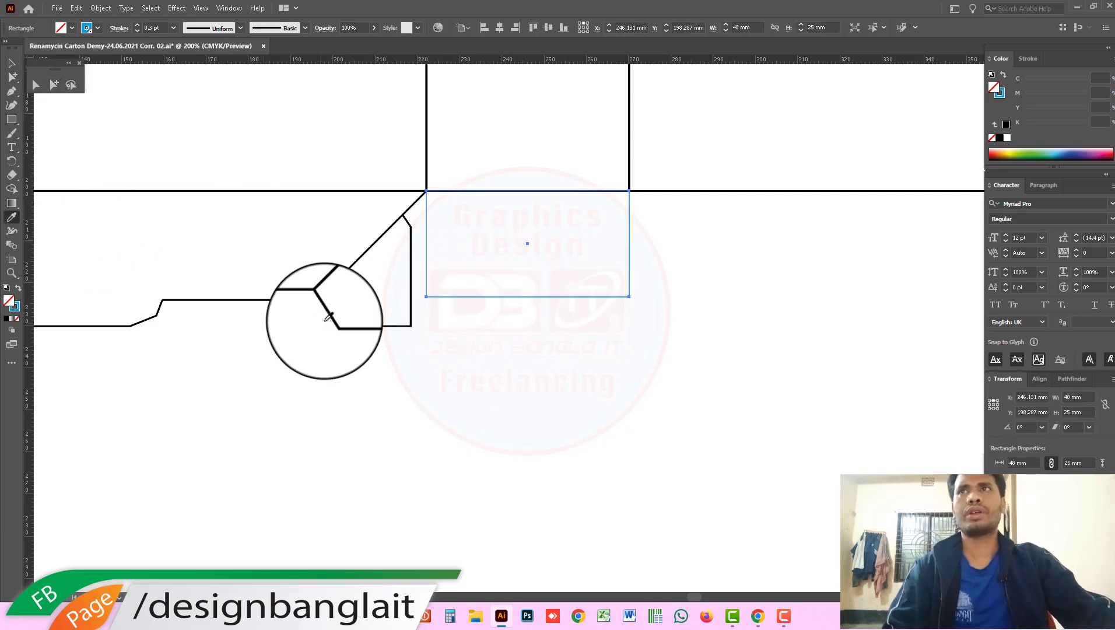
left_click(319, 299)
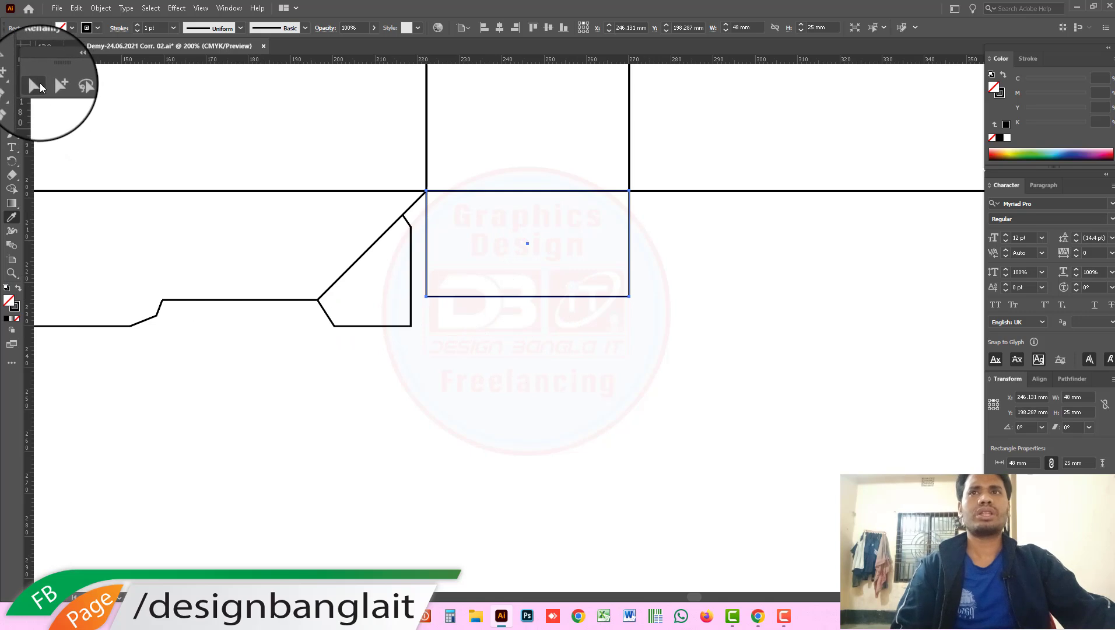
left_click(36, 85)
left_click(437, 294)
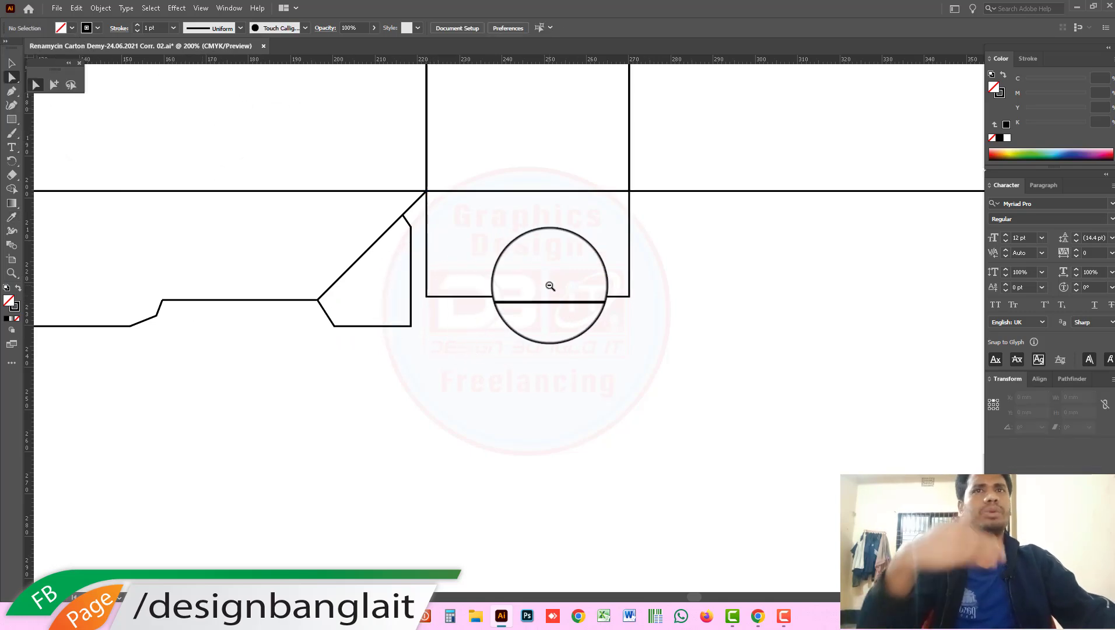
Set the keyboard increment to 7 mm and shift the side flap's bottom-left corner inward by one increment.
scroll(550, 286, "down", 2)
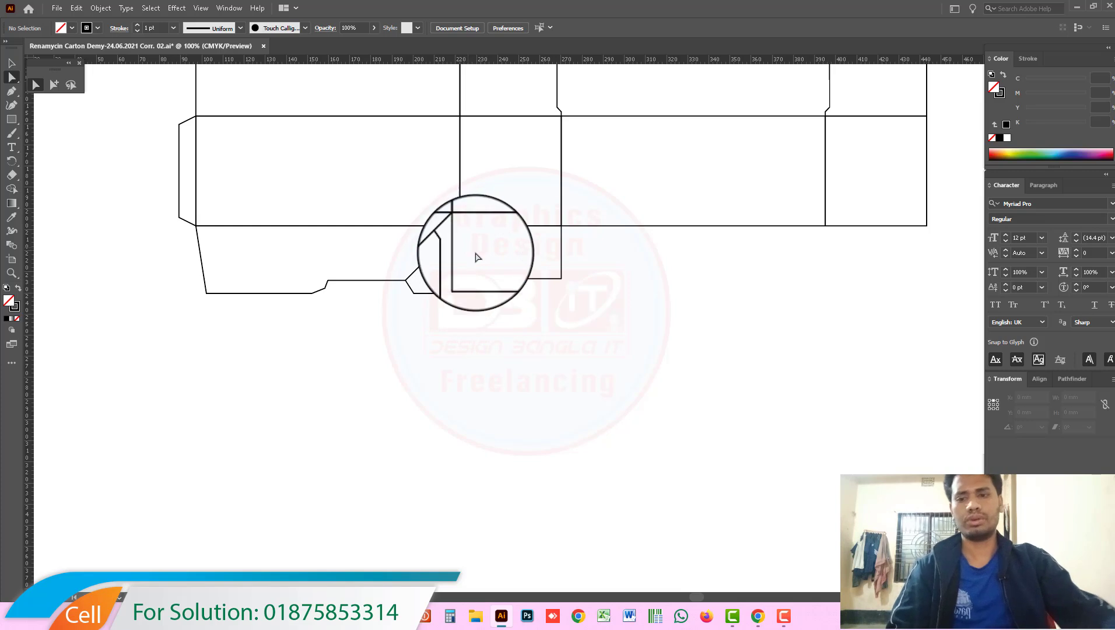
left_click(461, 270)
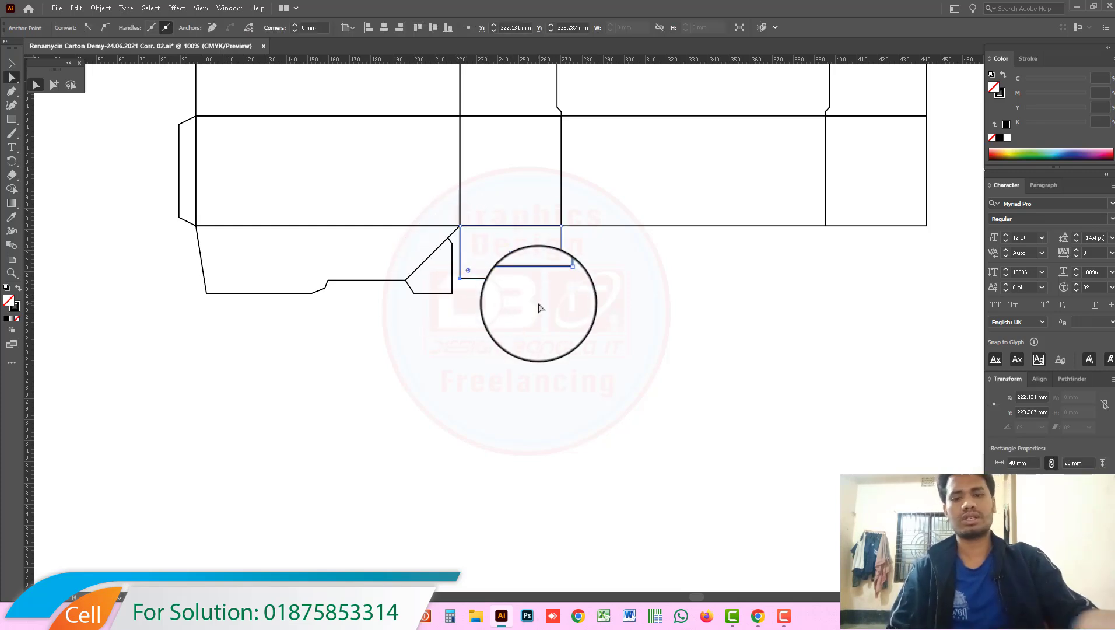
key("ctrl+k")
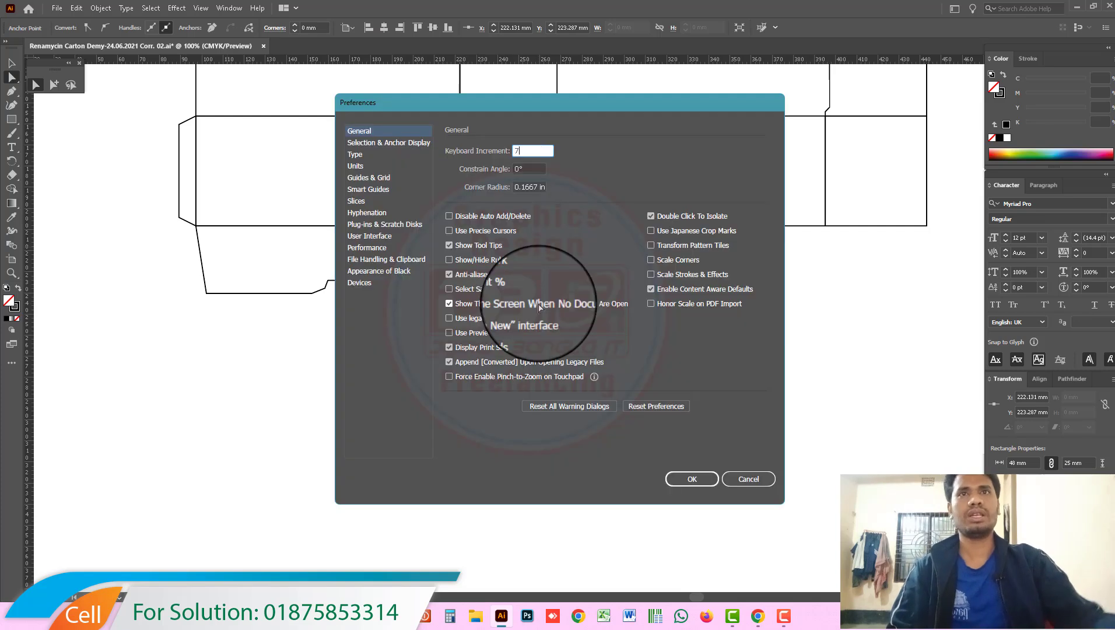
type("7 mm")
key("Return")
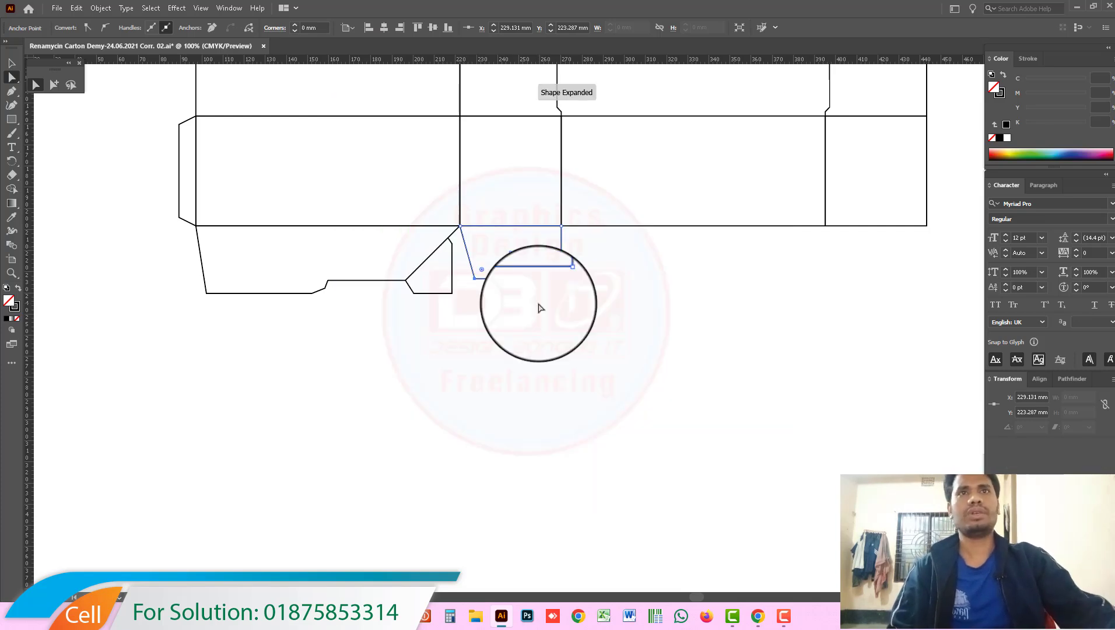
Finish tapering the side flap by moving its bottom-right corner 14 mm inward and its bottom-left corner another 7 mm inward.
left_click_drag(591, 311, 540, 267)
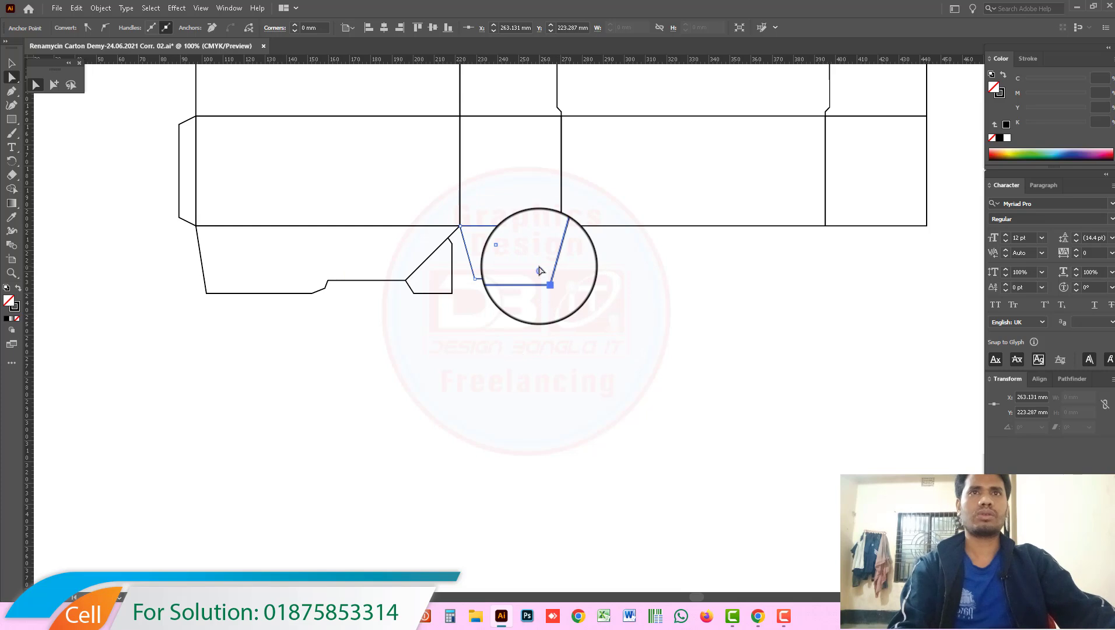
left_click_drag(583, 302, 534, 267)
key("Left")
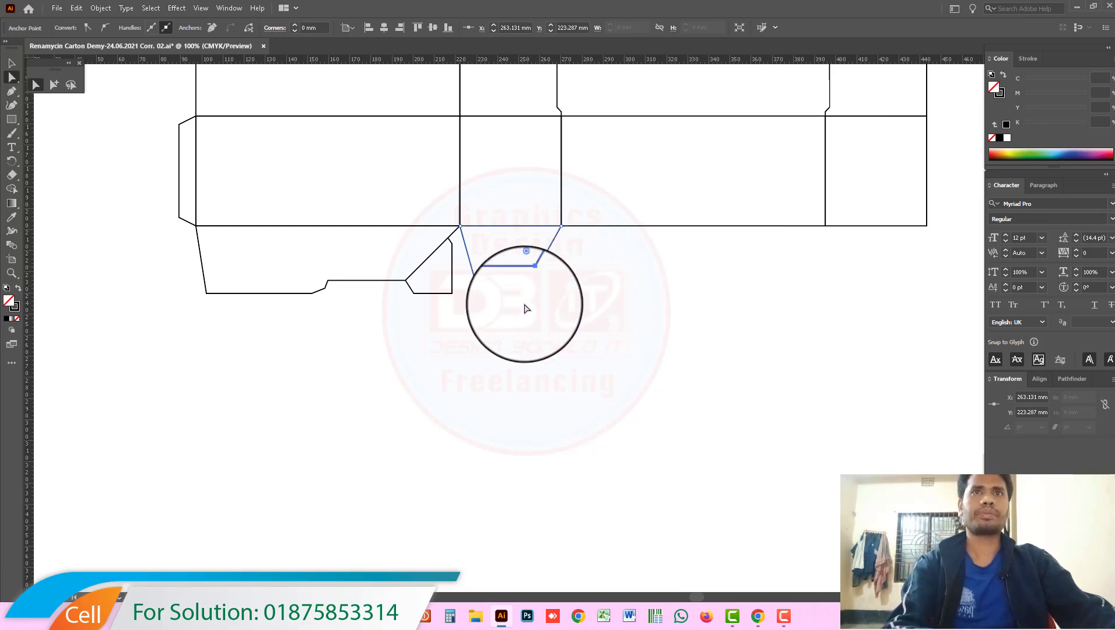
left_click_drag(524, 318, 467, 270)
key("Right")
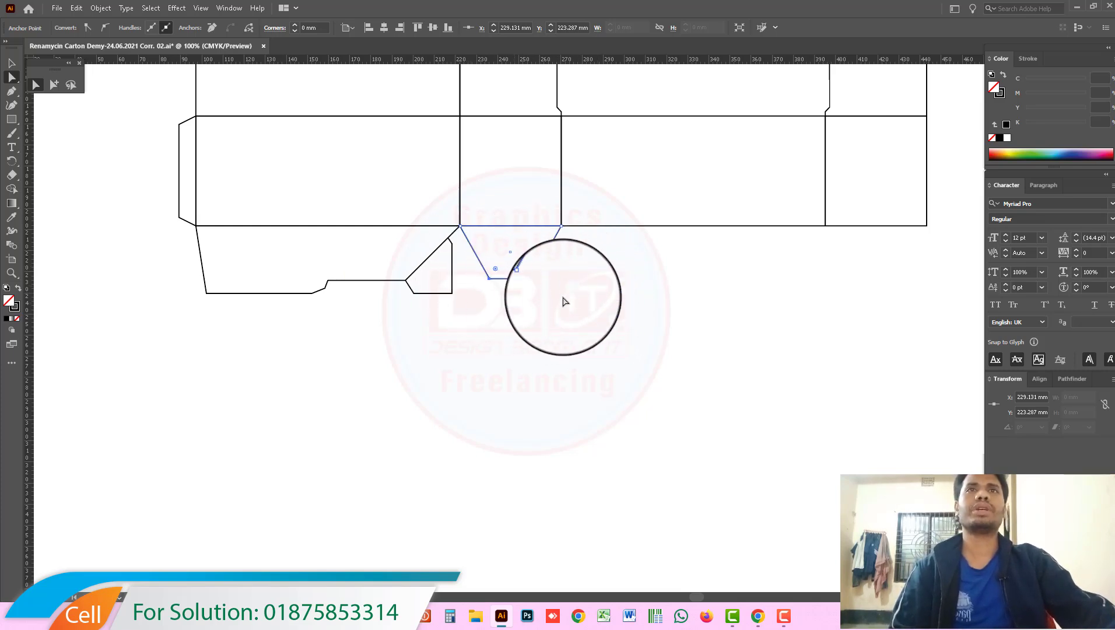
left_click(612, 289)
left_click(562, 283, "ctrl+alt")
left_click(563, 283, "ctrl+alt")
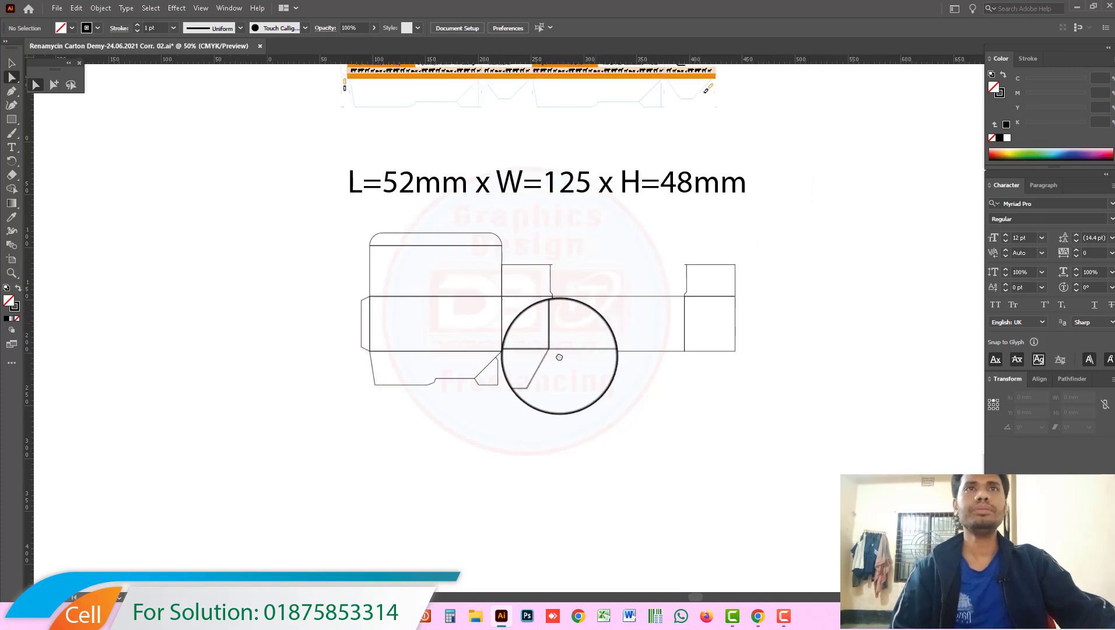
Copy the notched closure flap with its glue tab and the tapered side flap below the second wide panel and last side panel.
left_click(560, 355, "ctrl+alt")
left_click_drag(621, 323, 587, 291)
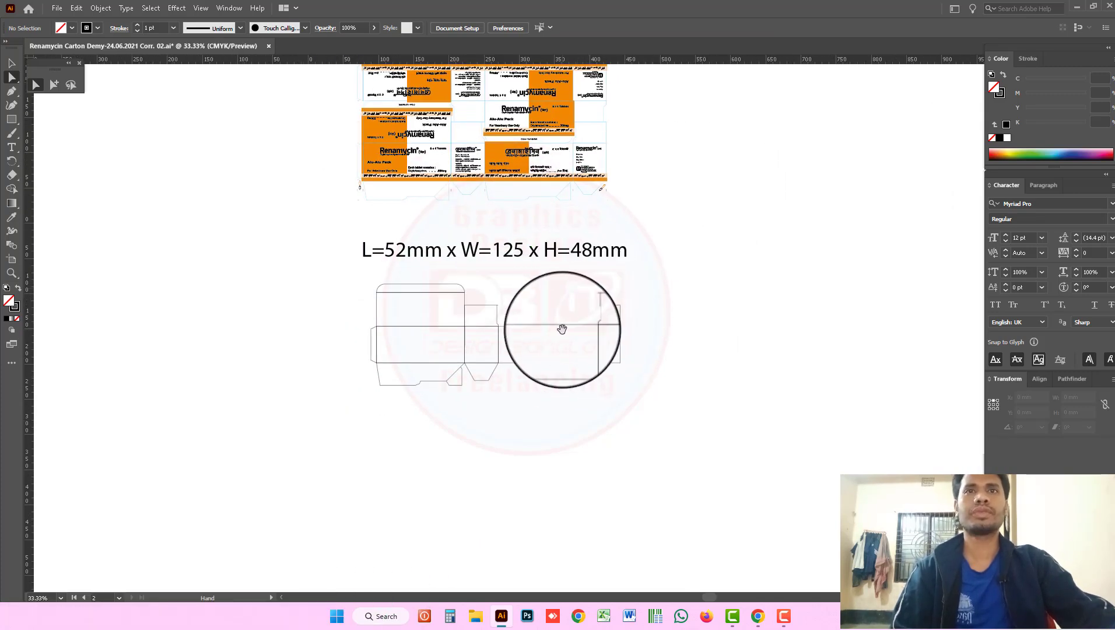
left_click(54, 84)
left_click_drag(463, 362, 414, 320)
left_click_drag(497, 377, 438, 340)
left_click(560, 440)
key("ctrl+minus")
key("ctrl+minus")
key("ctrl+minus")
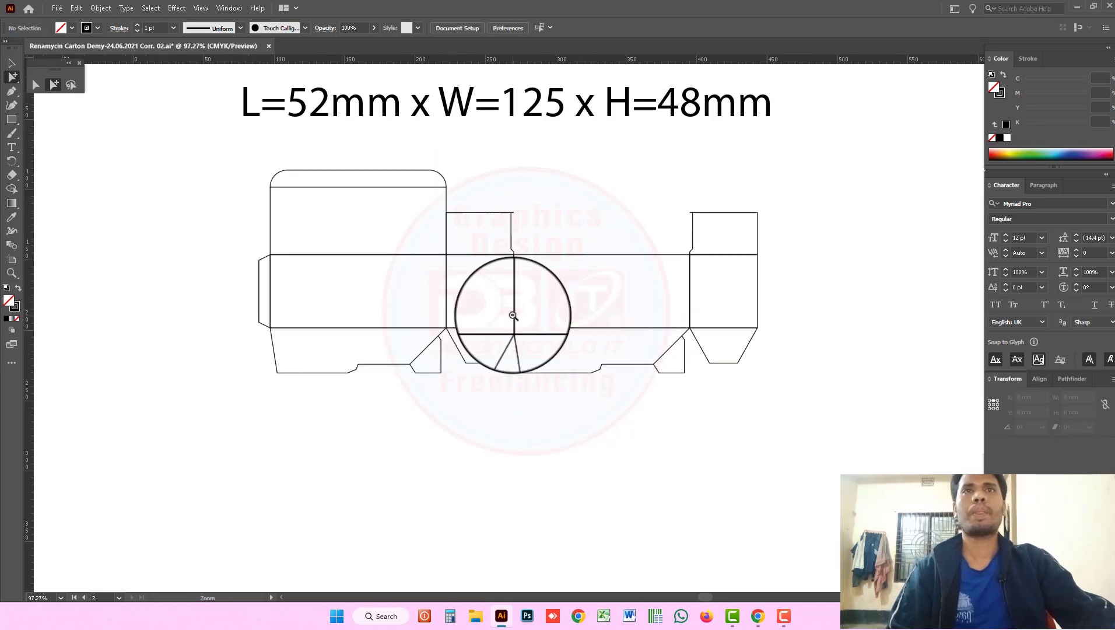
left_click_drag(640, 316, 491, 342)
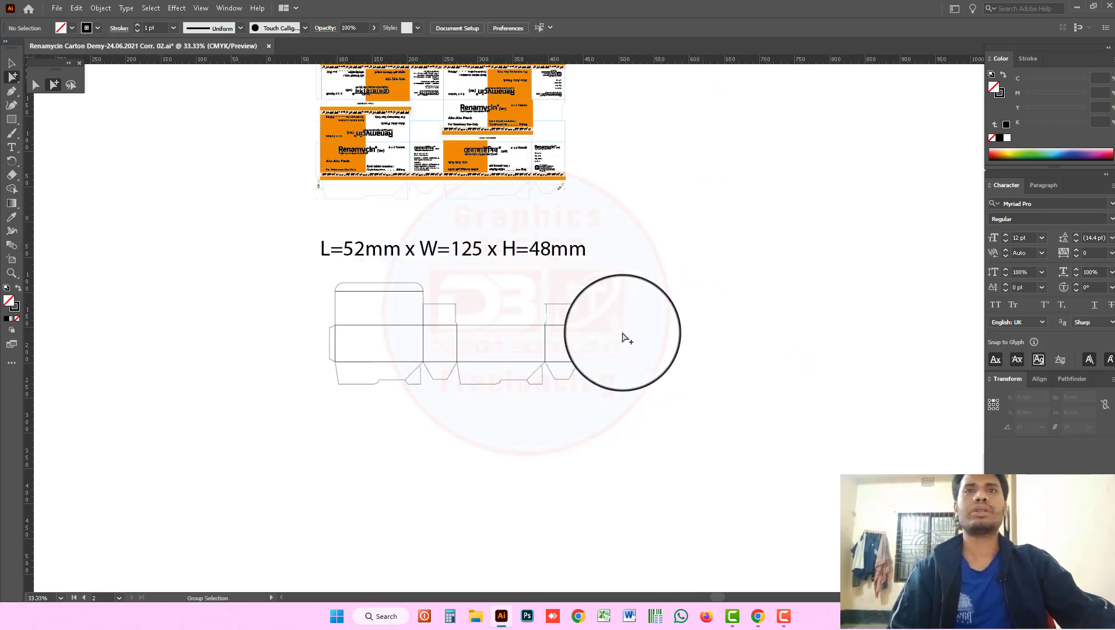
Group all parts of the new carton die-line into one object.
left_click(13, 64)
left_click_drag(641, 429, 292, 287)
key("ctrl")
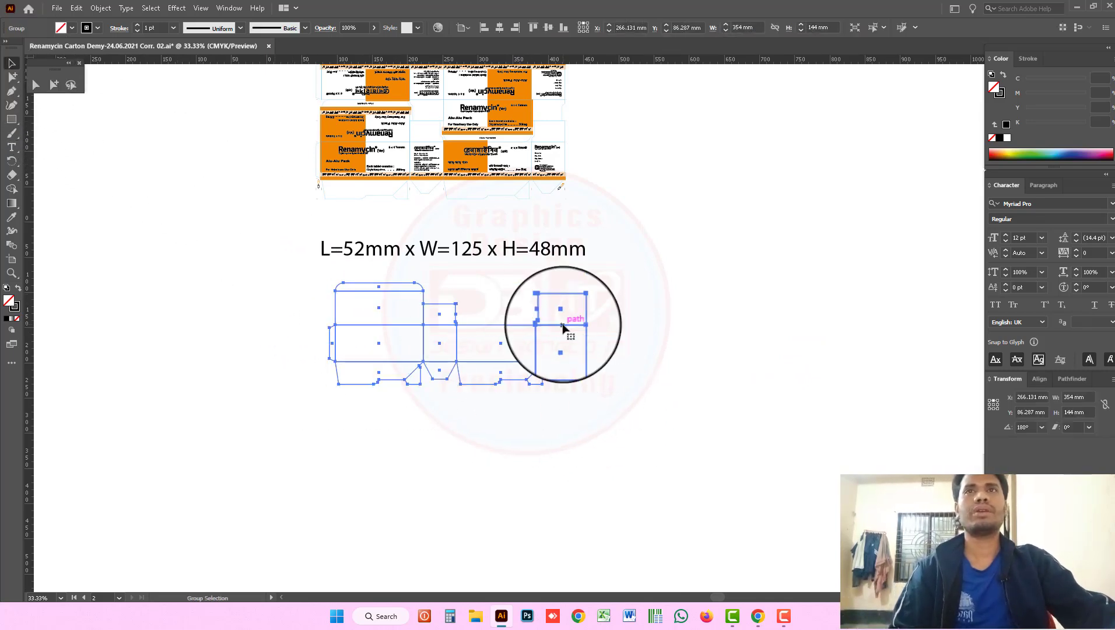
key("ctrl+x")
key("ctrl+f")
left_click(708, 238)
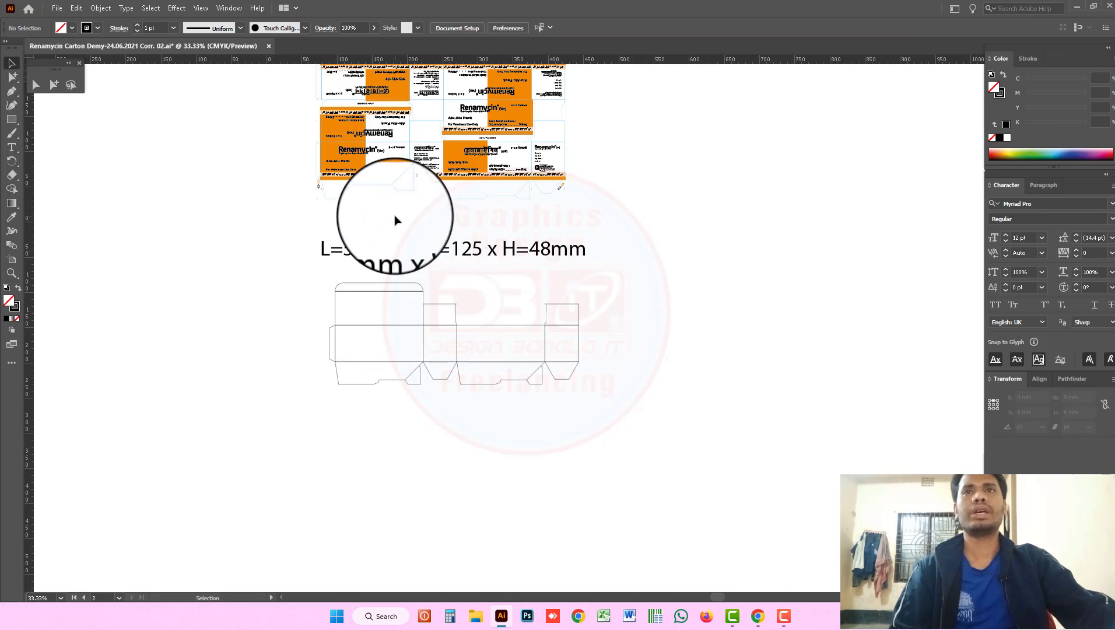
Ungroup the lower Renamycin carton artwork so its graphics separate from its old die-line.
left_click(342, 159)
right_click(341, 159)
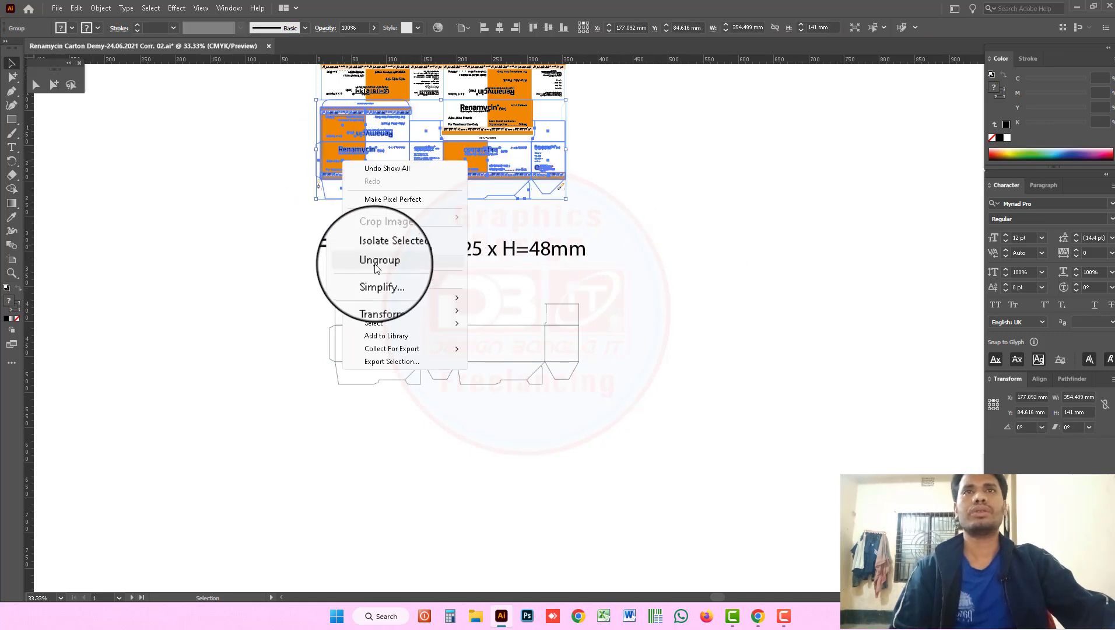
left_click(375, 261)
Copy the lower Renamycin artwork onto the new die-line, aligning its bleed just outside the first wide panel's lower-left corner.
left_click(365, 159)
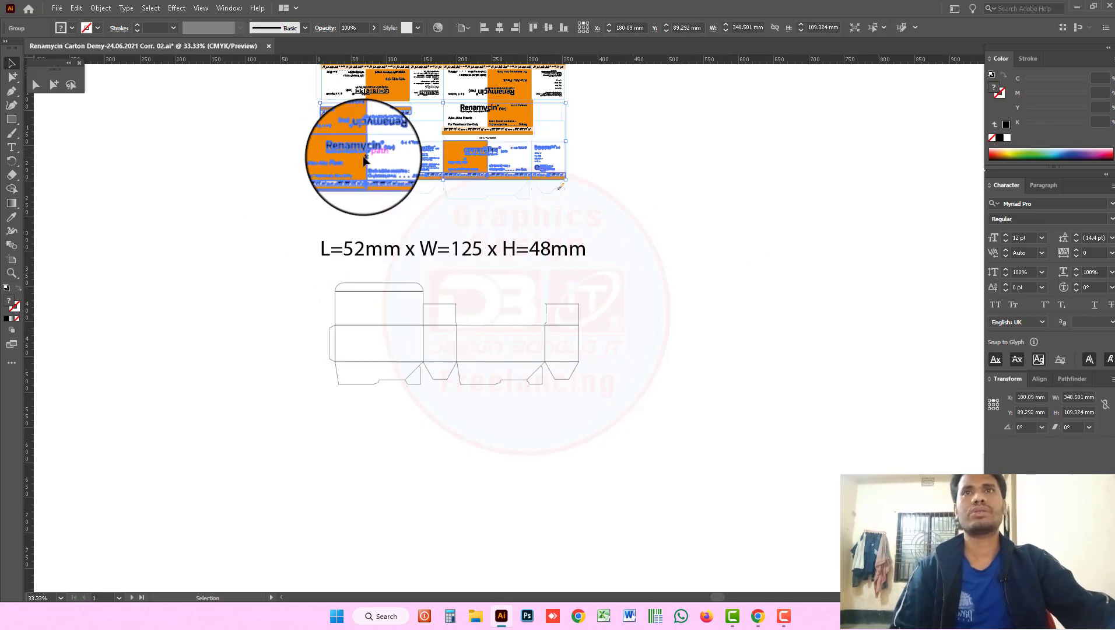
left_click_drag(365, 159, 395, 269)
scroll(356, 388, "up", 5)
scroll(403, 356, "up", 5)
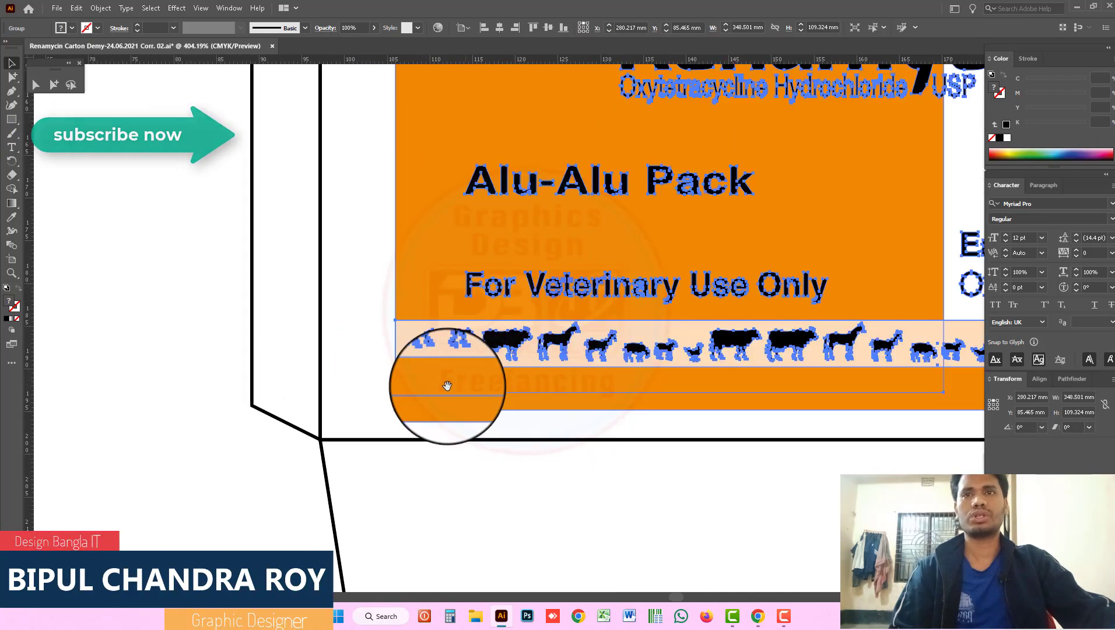
left_click_drag(419, 388, 354, 445)
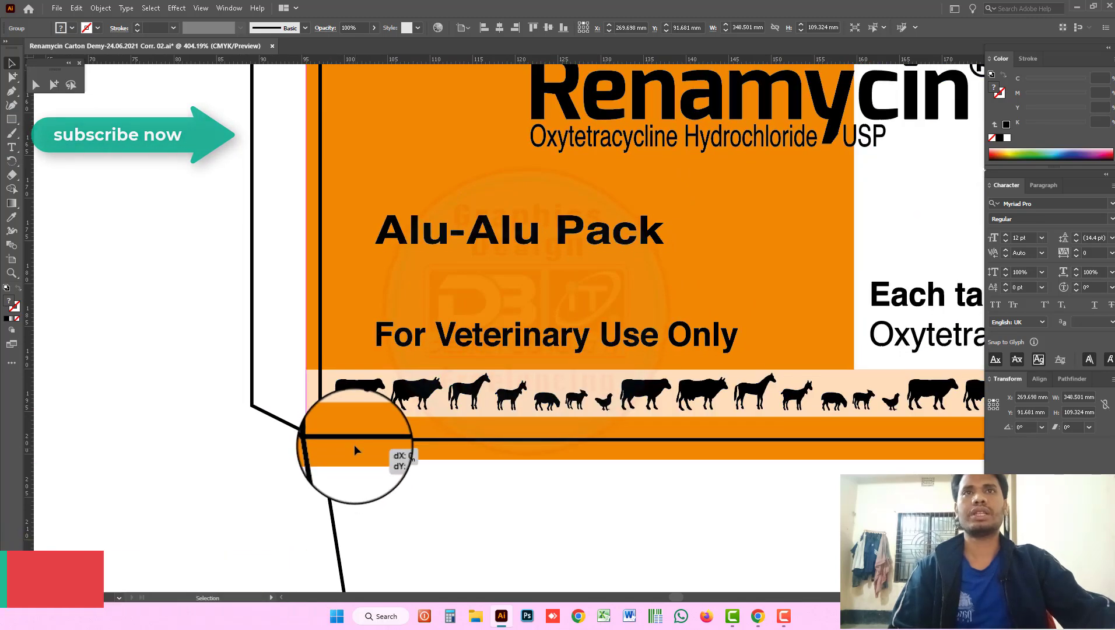
Nudge the copied artwork about 0.3 mm left to line it up with the side panel's fold lines.
left_click(554, 264, "ctrl+alt")
left_click(555, 265, "ctrl+alt")
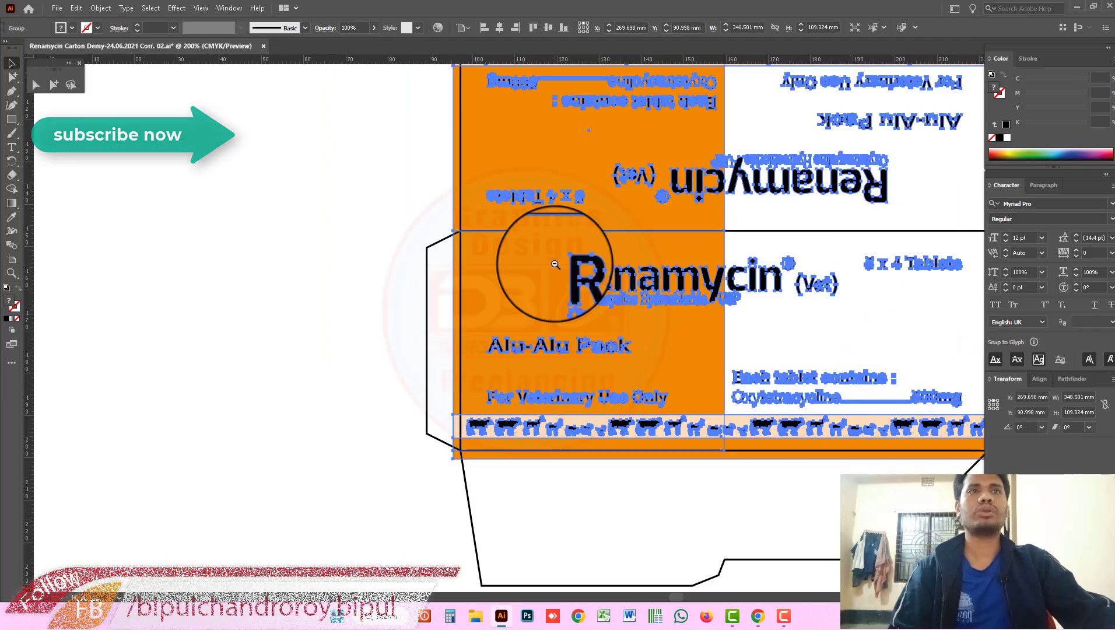
left_click_drag(617, 273, 513, 385)
left_click(632, 338, "ctrl+alt")
left_click_drag(633, 339, 510, 274)
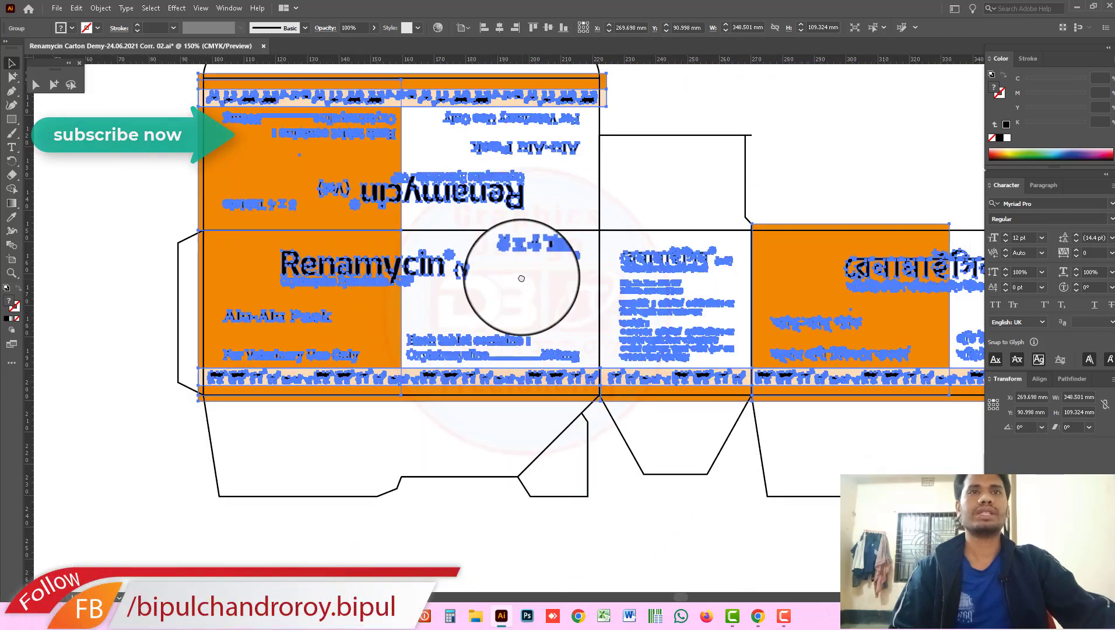
left_click_drag(640, 319, 523, 319)
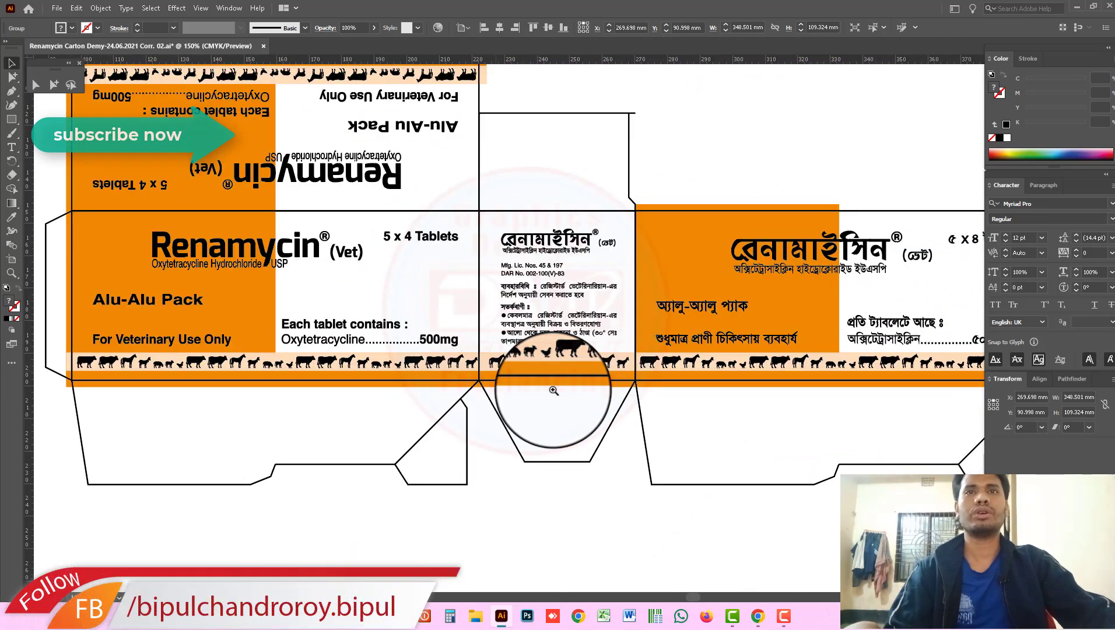
scroll(548, 382, "up", 4)
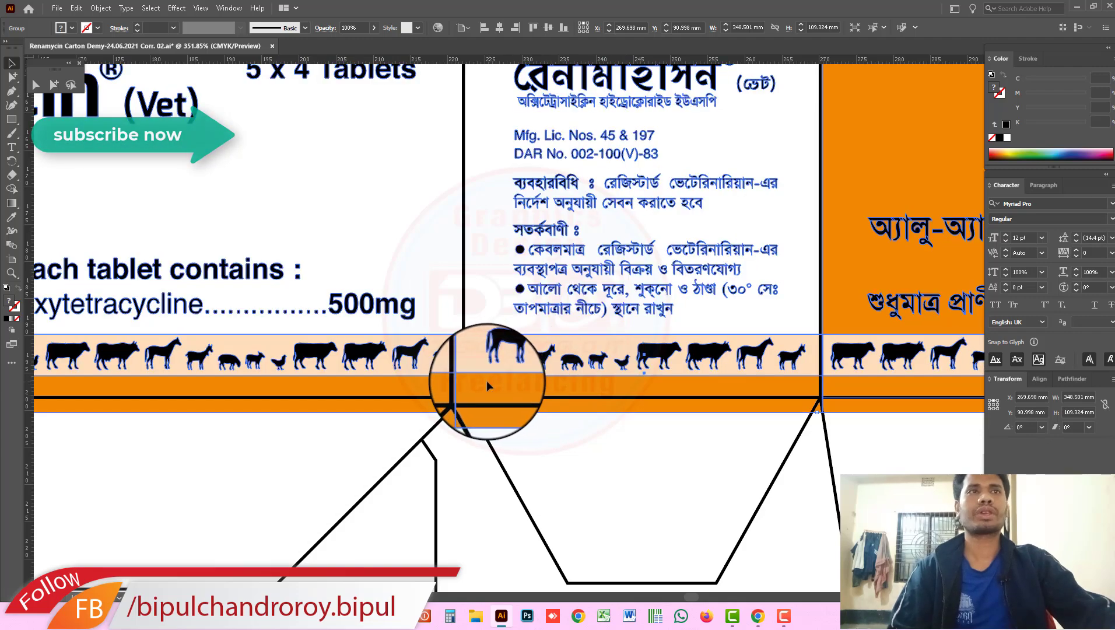
left_click(644, 334, "alt")
left_click(644, 334, "ctrl+alt")
left_click(645, 334, "ctrl+alt")
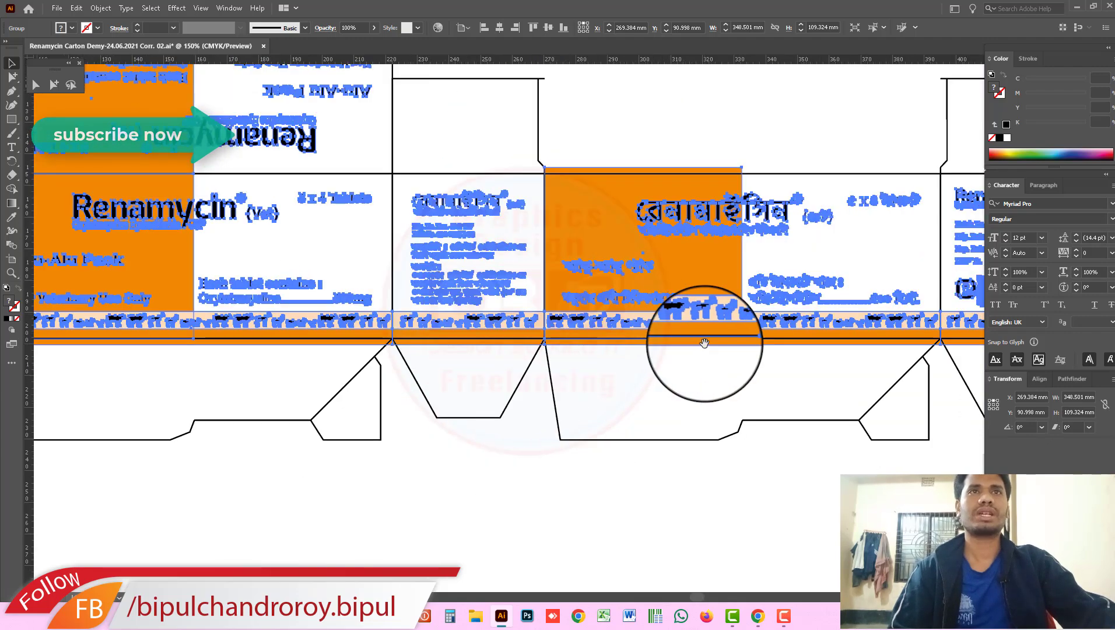
left_click_drag(842, 353, 508, 345)
left_click(836, 324)
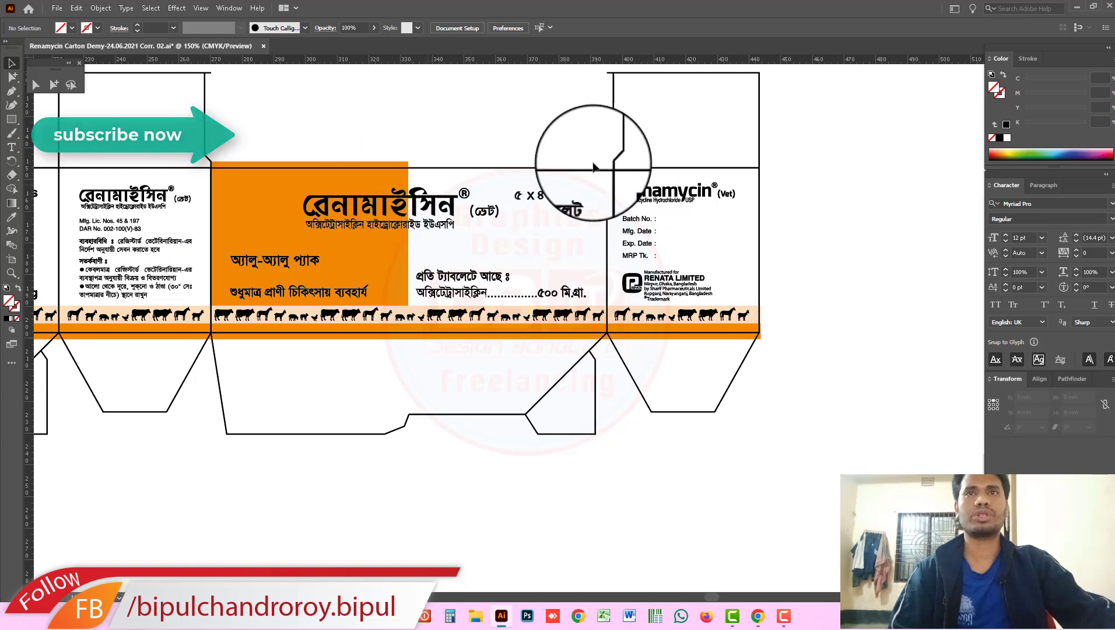
Extend the last side panel's animal strip and orange band past the outer edge for bleed, to a width of 49.672 mm.
left_click(360, 268, "ctrl+alt")
left_click(359, 269, "ctrl+alt")
left_click_drag(407, 295, 416, 244)
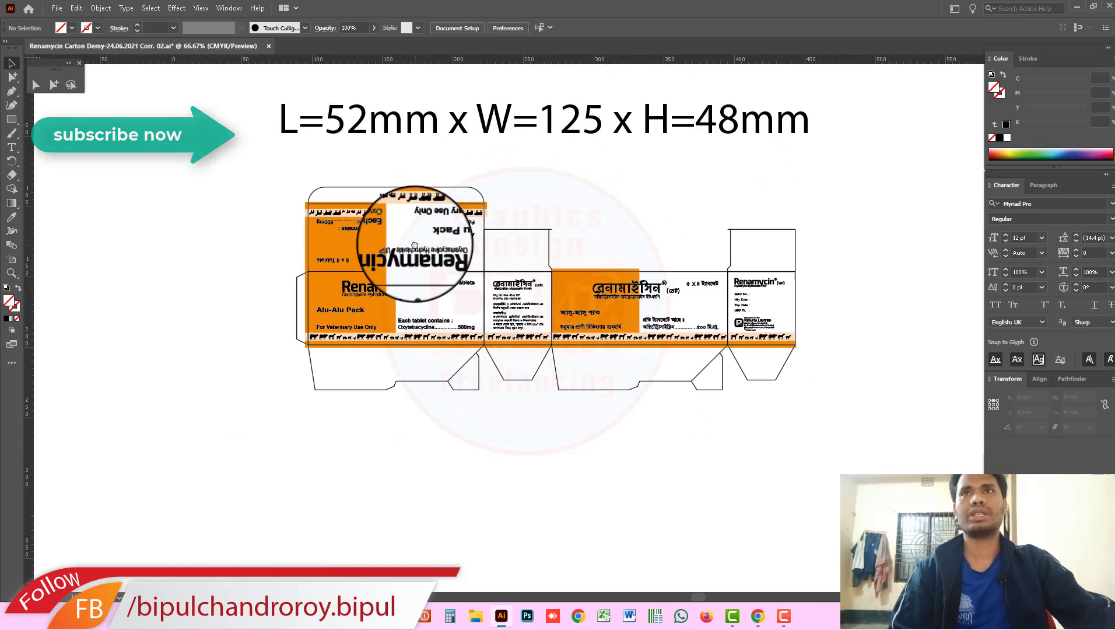
left_click_drag(322, 310, 554, 350)
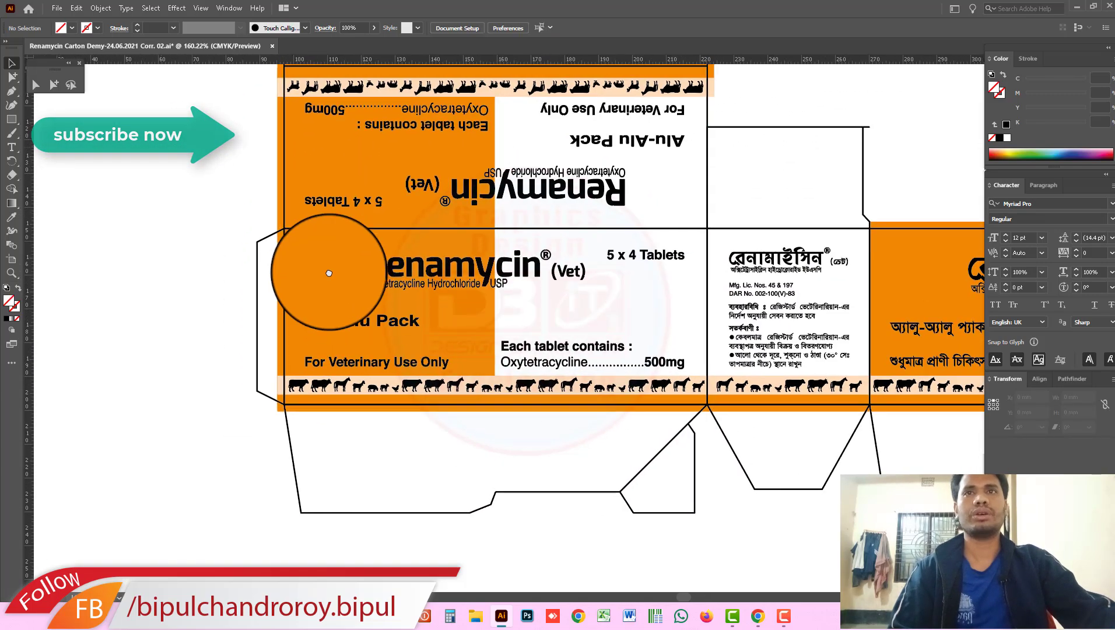
scroll(315, 257, "up", 5)
scroll(442, 447, "down", 7)
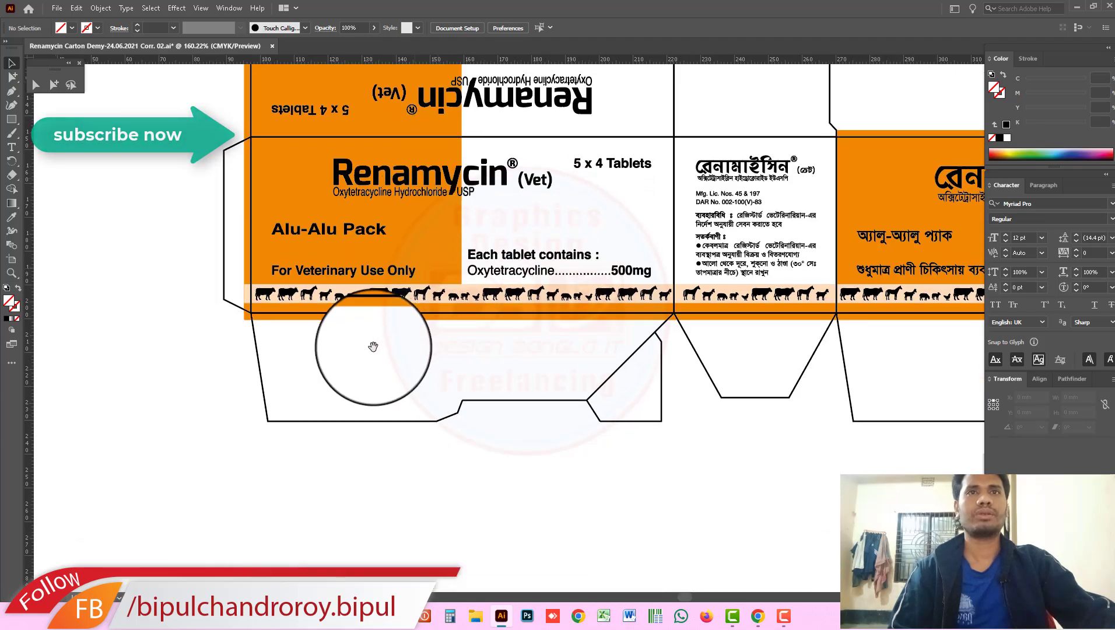
scroll(677, 323, "right", 15)
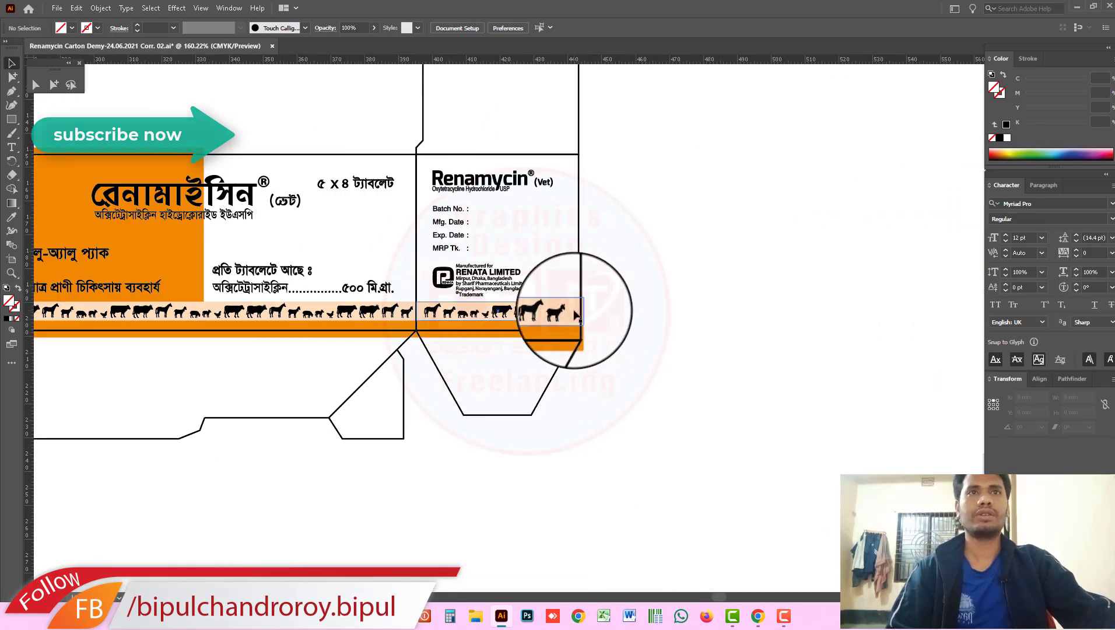
scroll(548, 303, "up", 5)
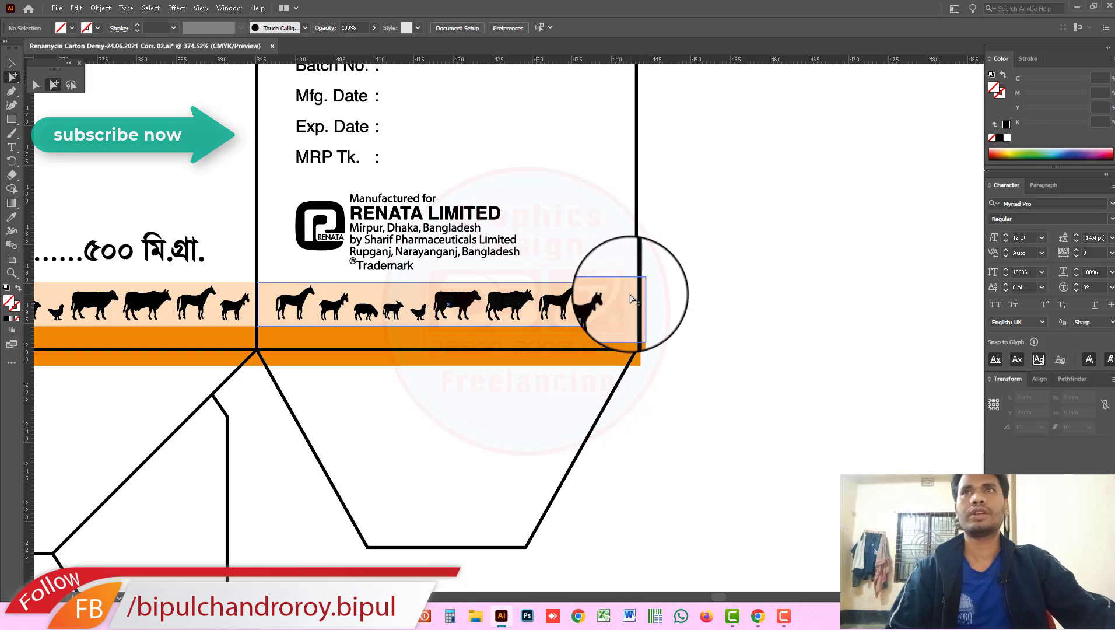
left_click(617, 332)
left_click(21, 65)
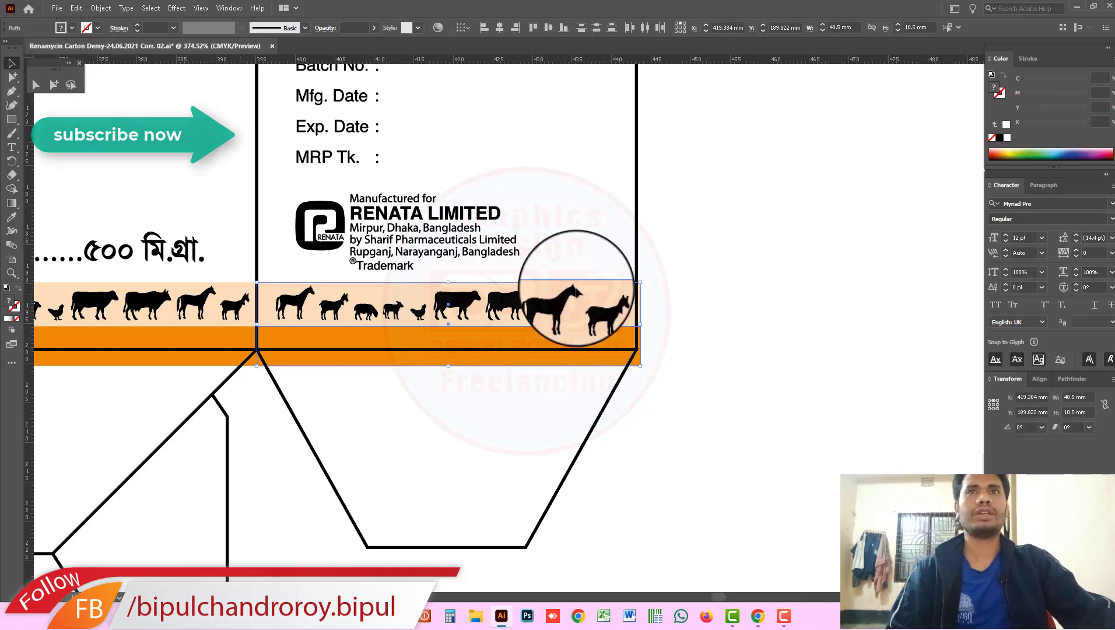
left_click_drag(640, 323, 652, 321)
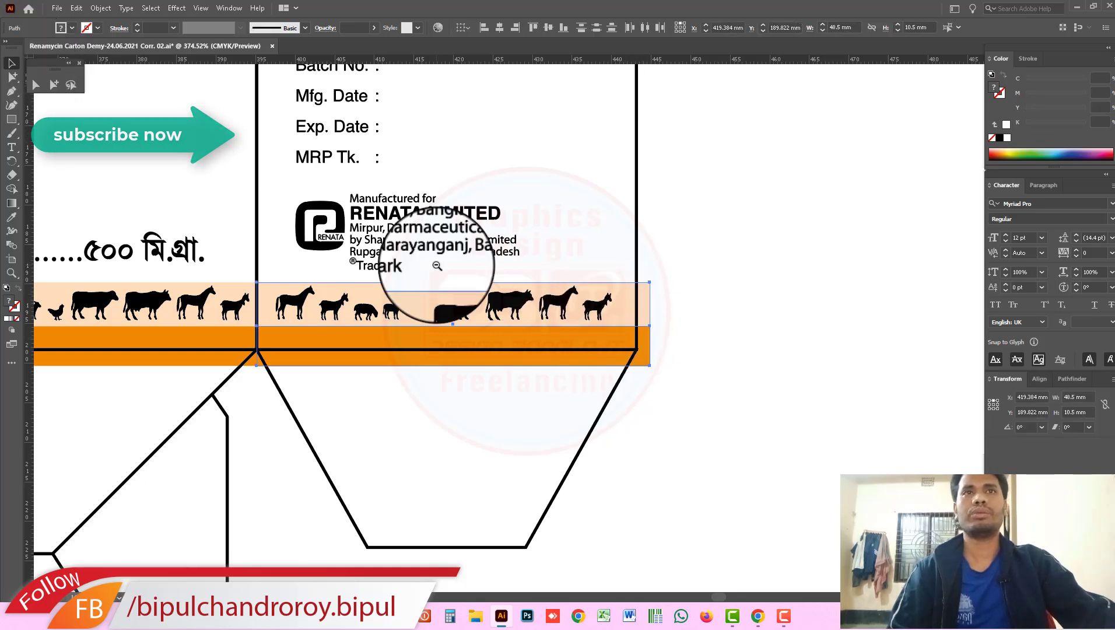
key("ctrl+minus")
key("ctrl+minus")
key("ctrl+minus")
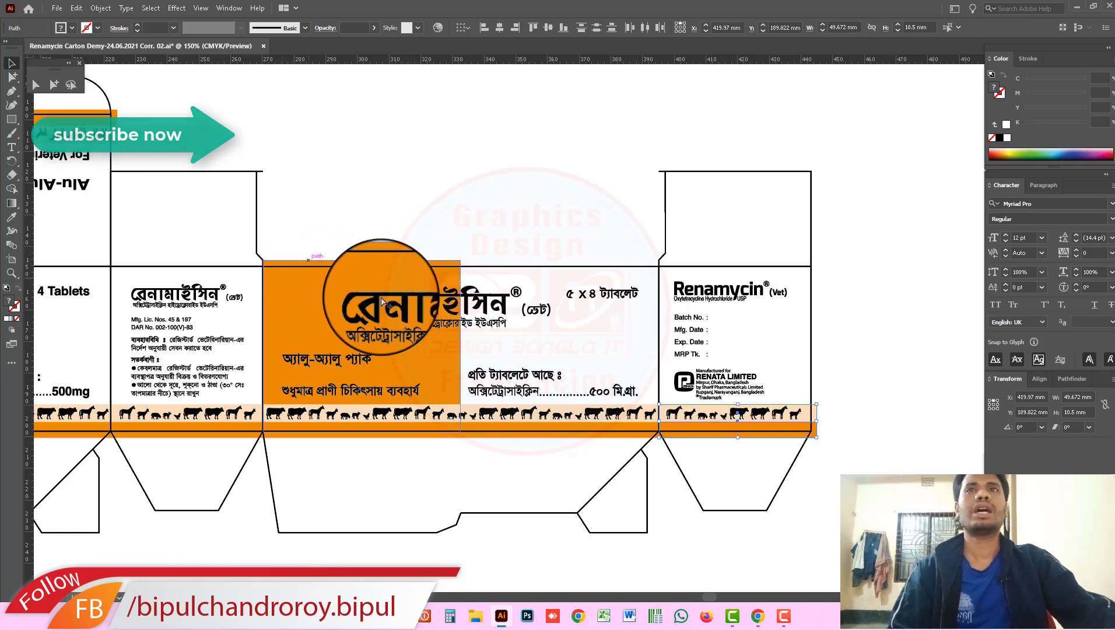
Select the whole new carton and examine how the artwork fits the die-line.
key("ctrl+minus")
key("ctrl+minus")
left_click_drag(833, 396, 231, 142)
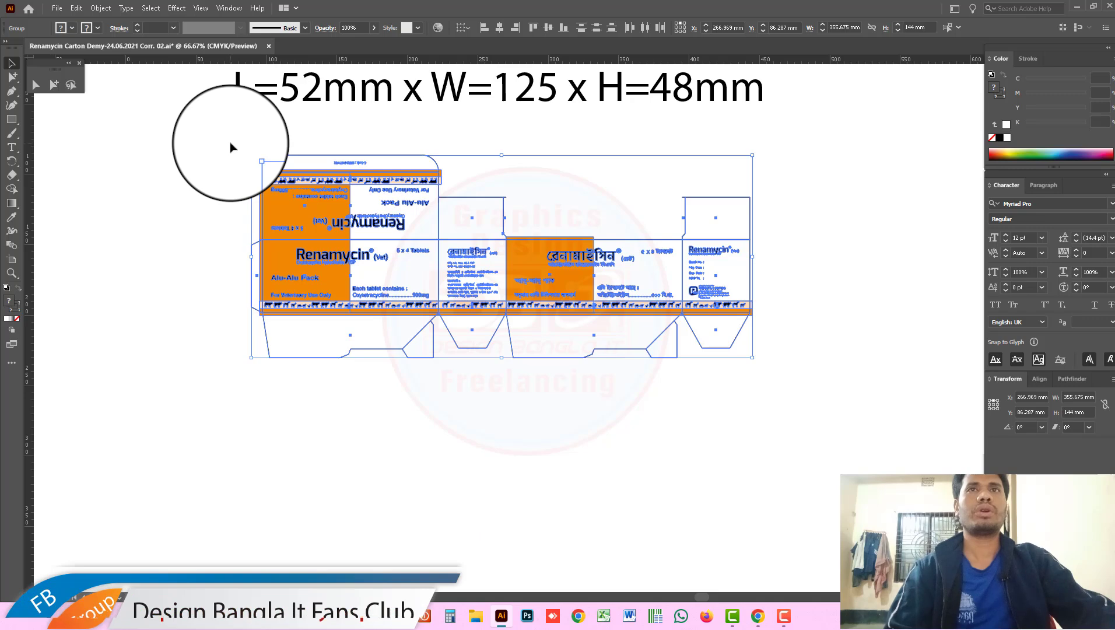
left_click(540, 167)
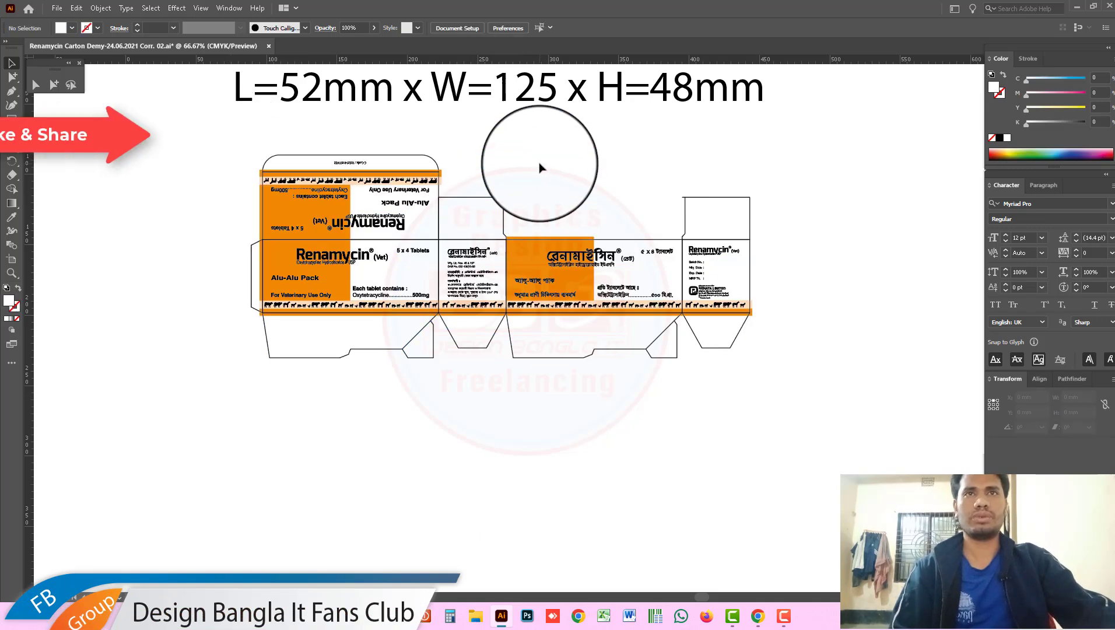
key("ctrl+minus")
key("ctrl+minus")
left_click_drag(640, 361, 550, 346)
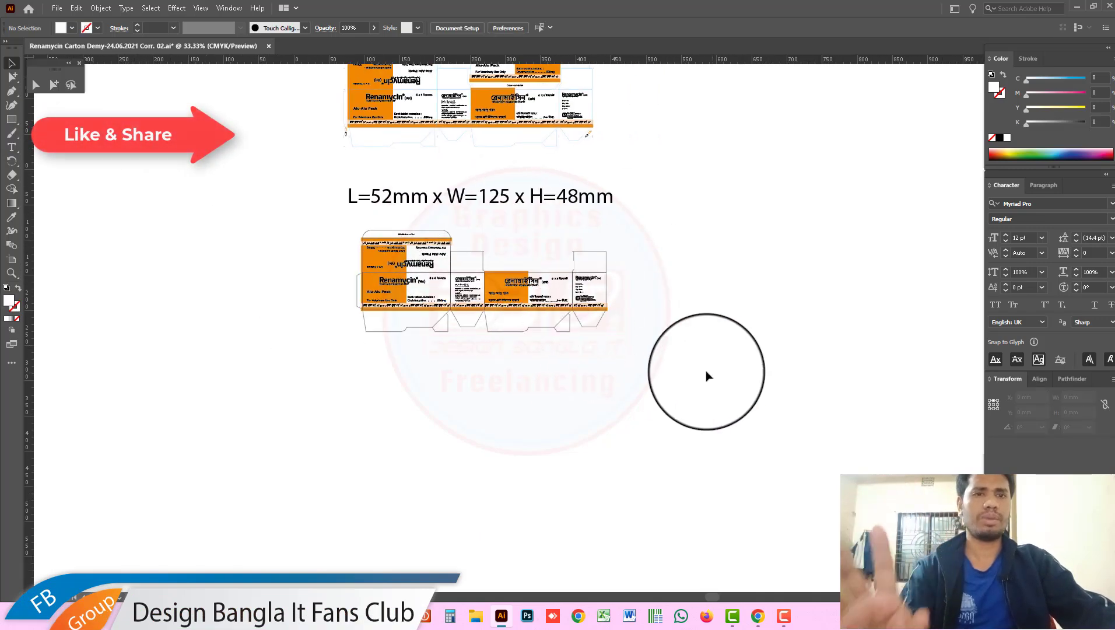
left_click_drag(711, 372, 328, 232)
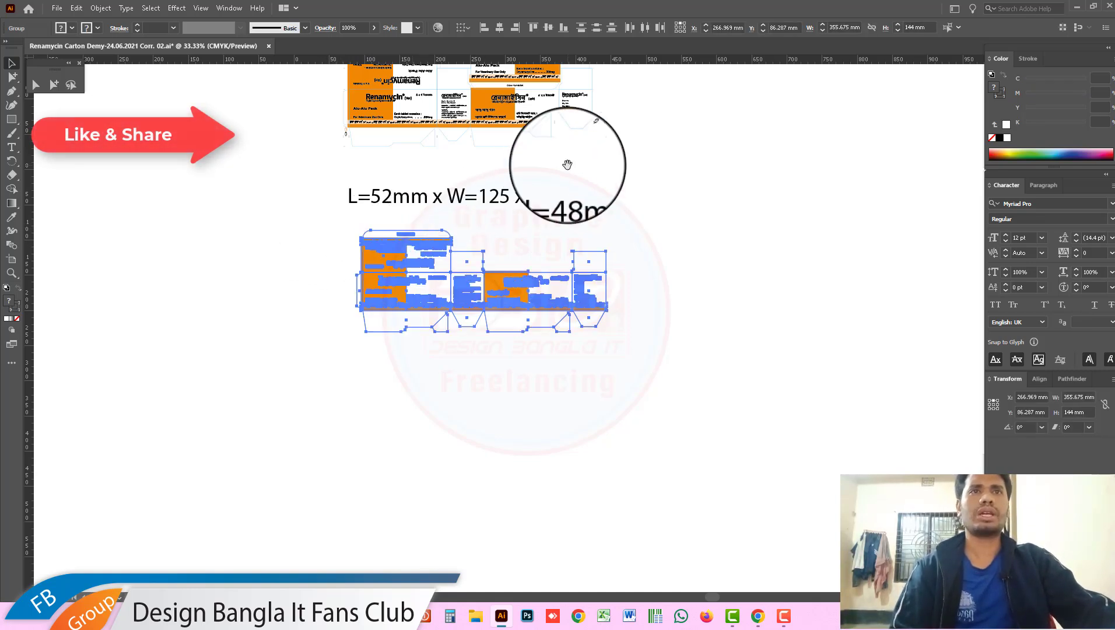
Examine the two original Renamycin cartons, their artwork and old die-line, for comparison with the new carton.
left_click_drag(568, 164, 553, 364)
left_click_drag(455, 311, 546, 371)
left_click(617, 344)
scroll(570, 326, "down", 3)
left_click(737, 293)
left_click_drag(630, 305, 621, 127)
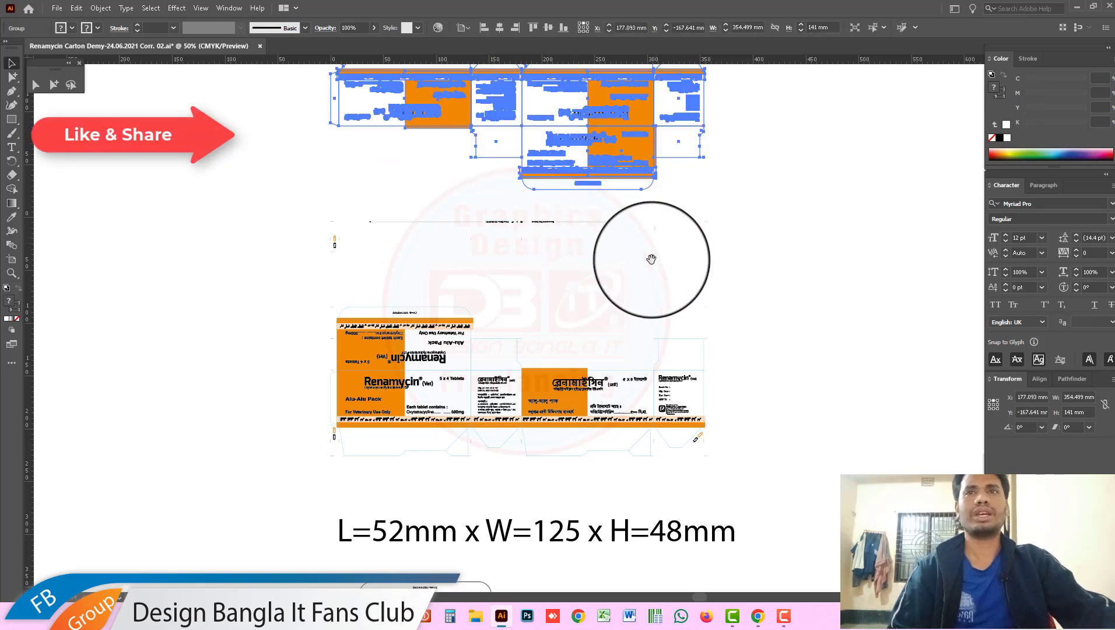
left_click_drag(652, 259, 617, 368)
left_click(729, 280)
scroll(558, 385, "down", 3)
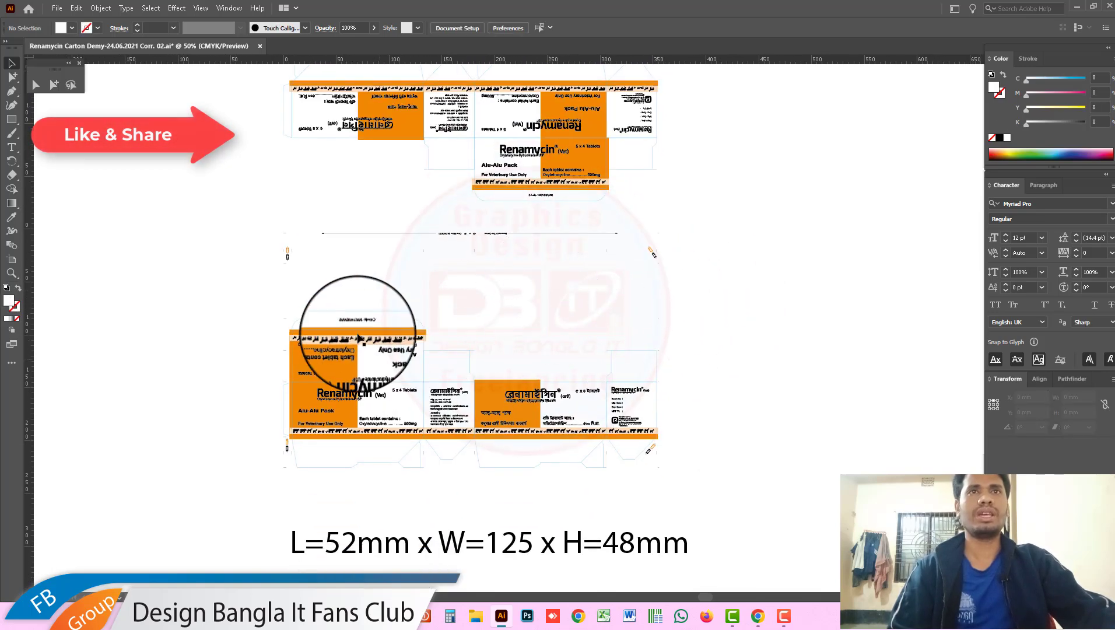
left_click(337, 378)
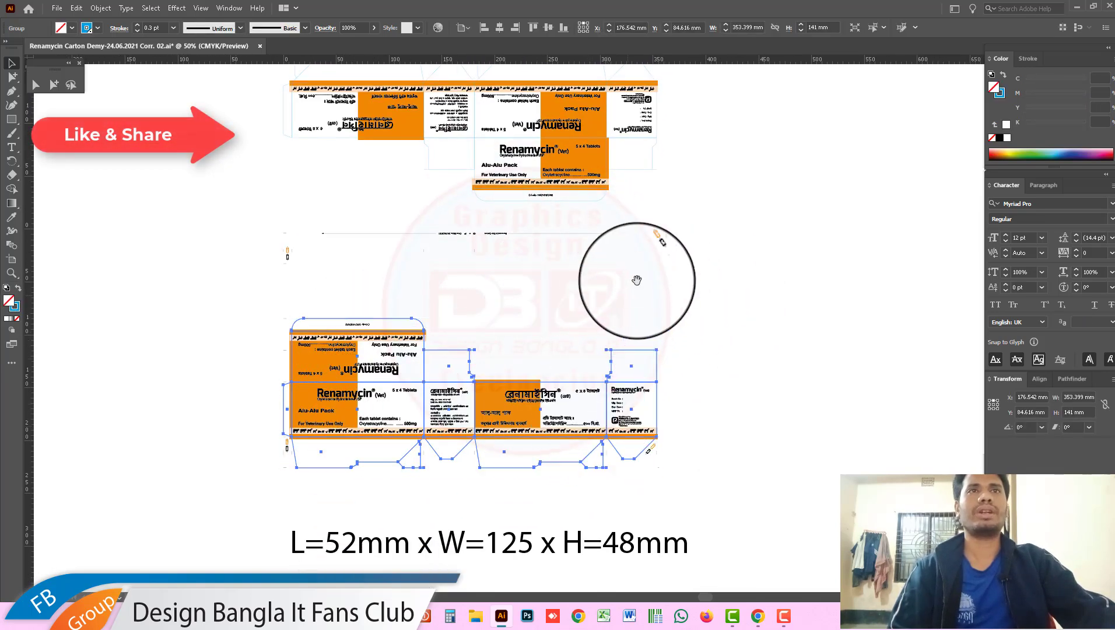
left_click_drag(637, 282, 629, 359)
left_click(689, 284)
left_click(646, 210)
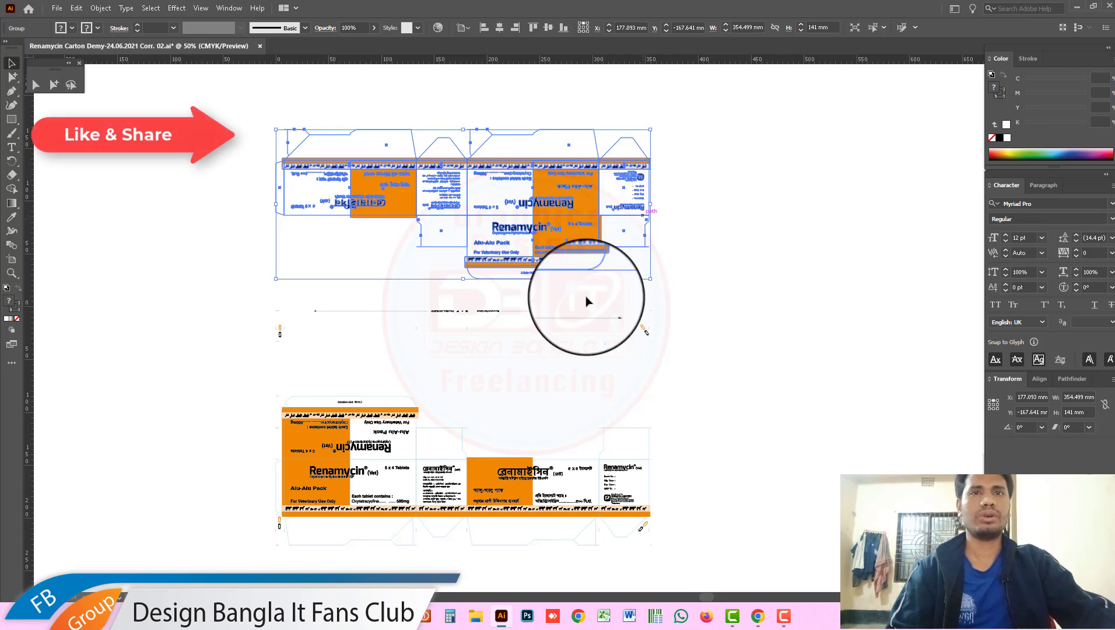
left_click(320, 458)
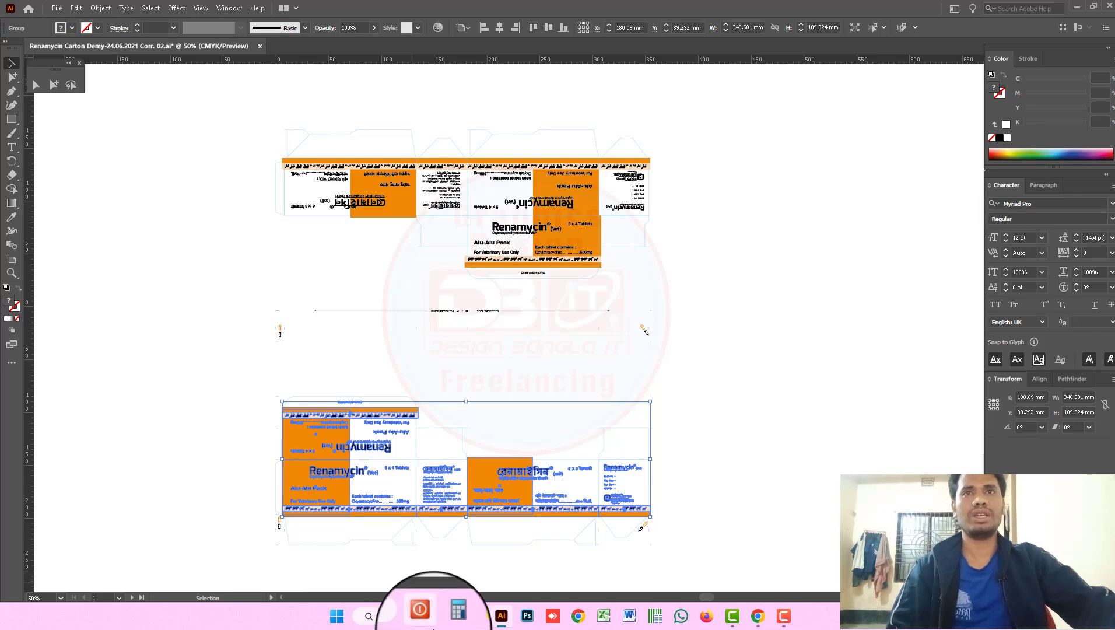
key("z")
left_click_drag(505, 405, 498, 244)
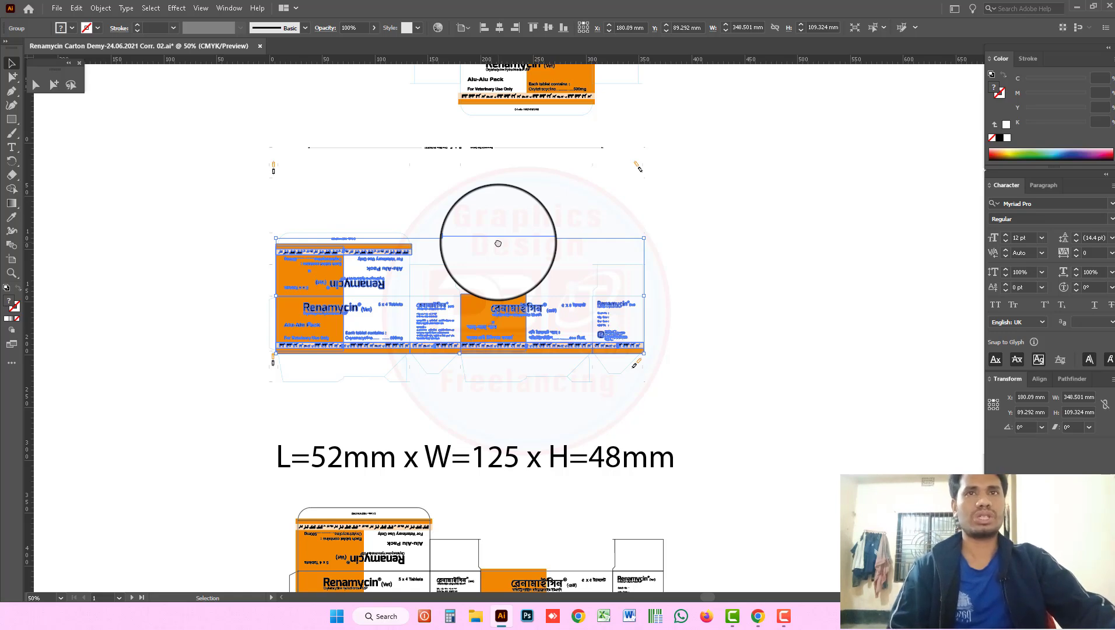
left_click(573, 212)
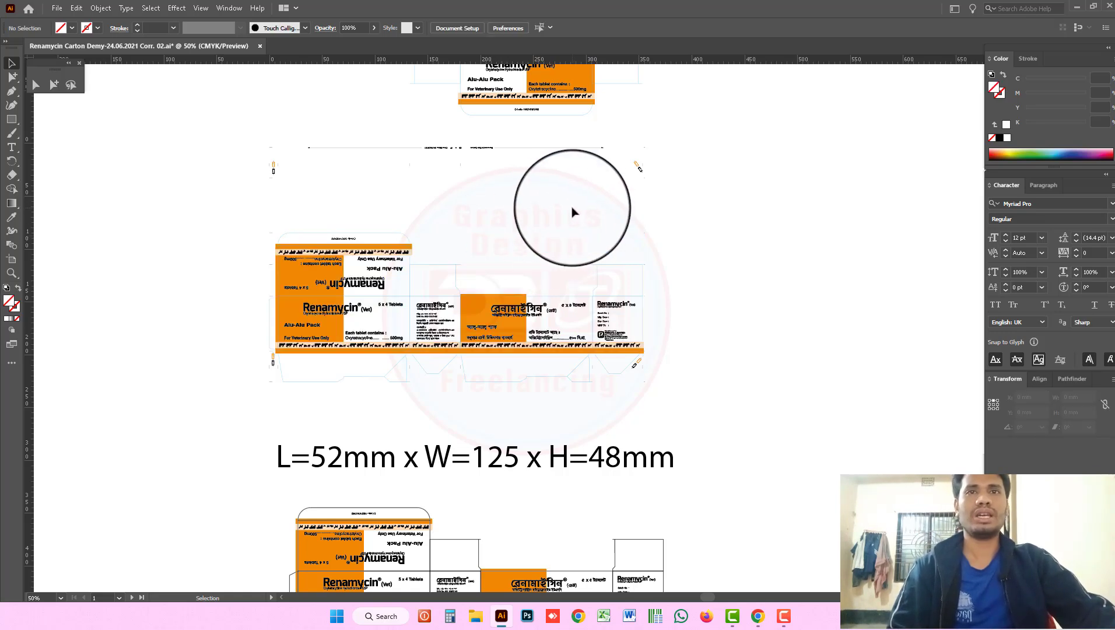
Duplicate the new carton with its die-line and artwork directly below itself.
left_click(506, 333, "ctrl+alt")
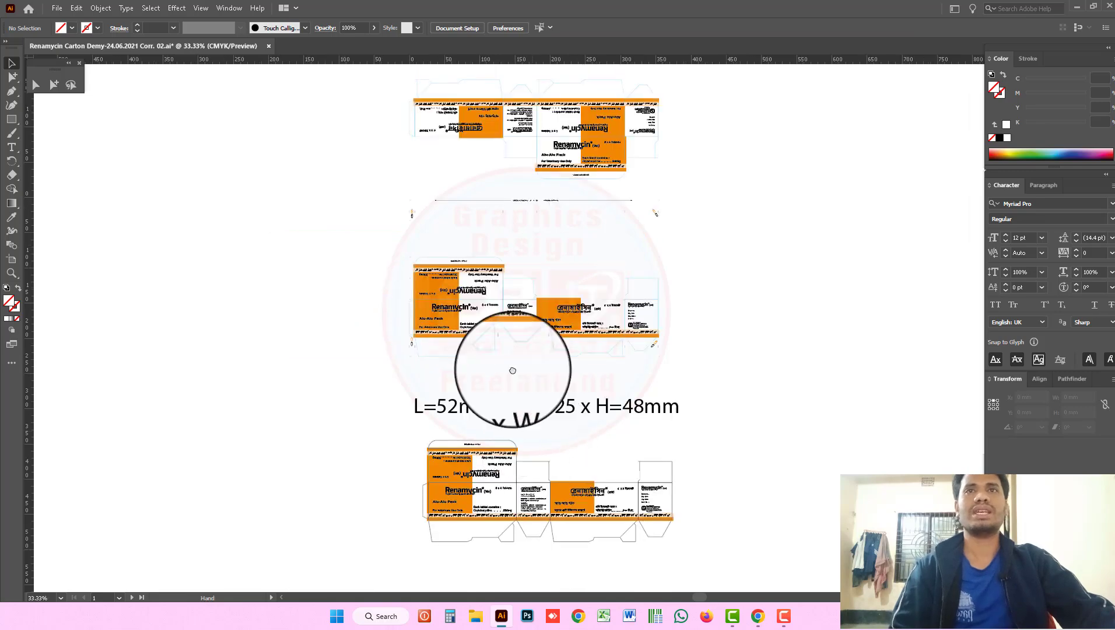
left_click_drag(513, 372, 478, 242)
left_click_drag(514, 418, 627, 438)
left_click_drag(549, 377, 525, 390)
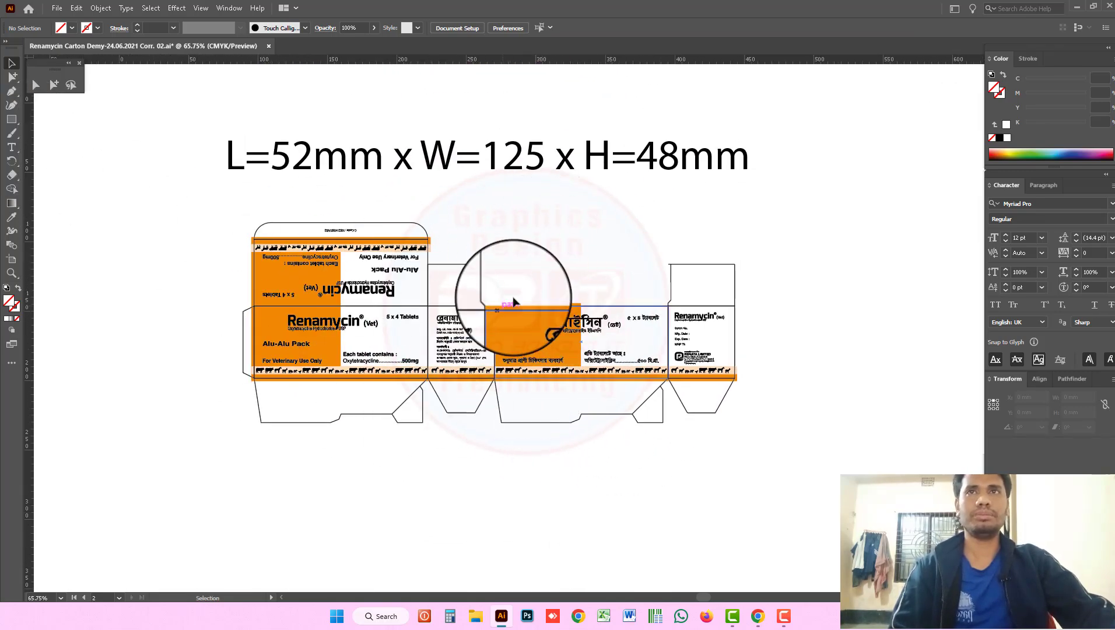
scroll(568, 389, "down", 1, "alt")
left_click_drag(568, 390, 535, 340)
left_click_drag(763, 427, 289, 193)
left_click(561, 318, "ctrl+alt")
left_click_drag(542, 349, 663, 363)
left_click(733, 330)
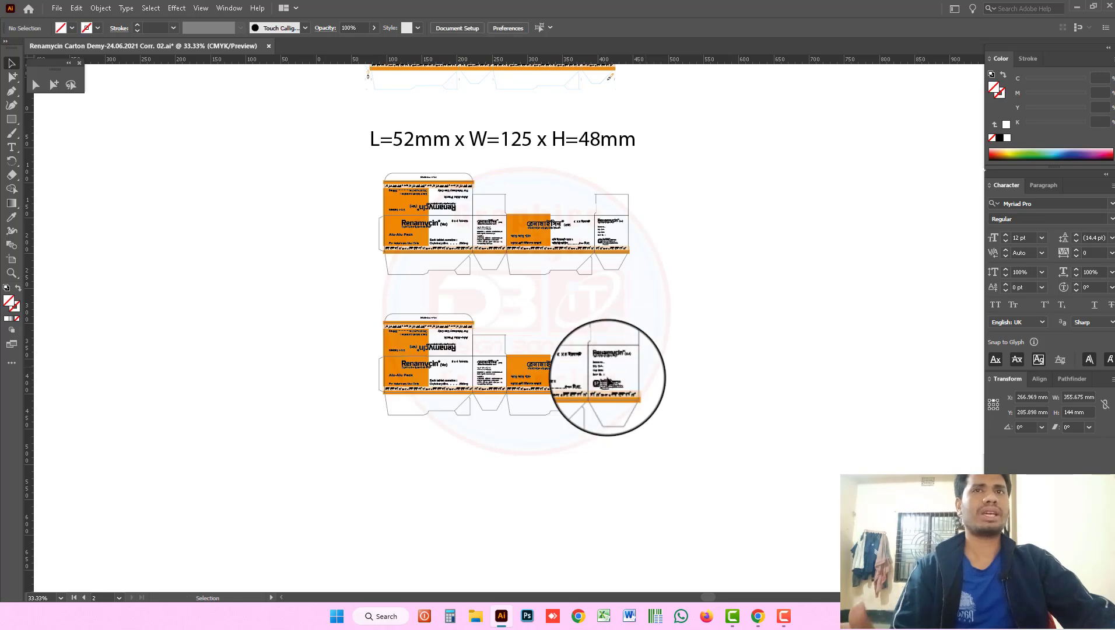
left_click(535, 360, "ctrl")
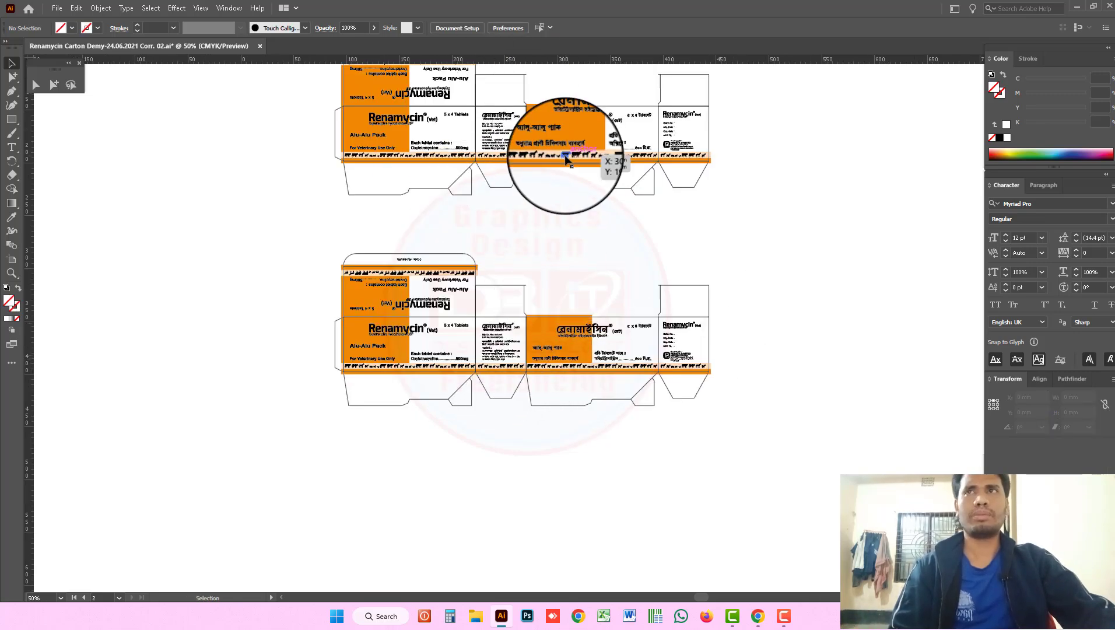
left_click_drag(569, 357, 536, 342)
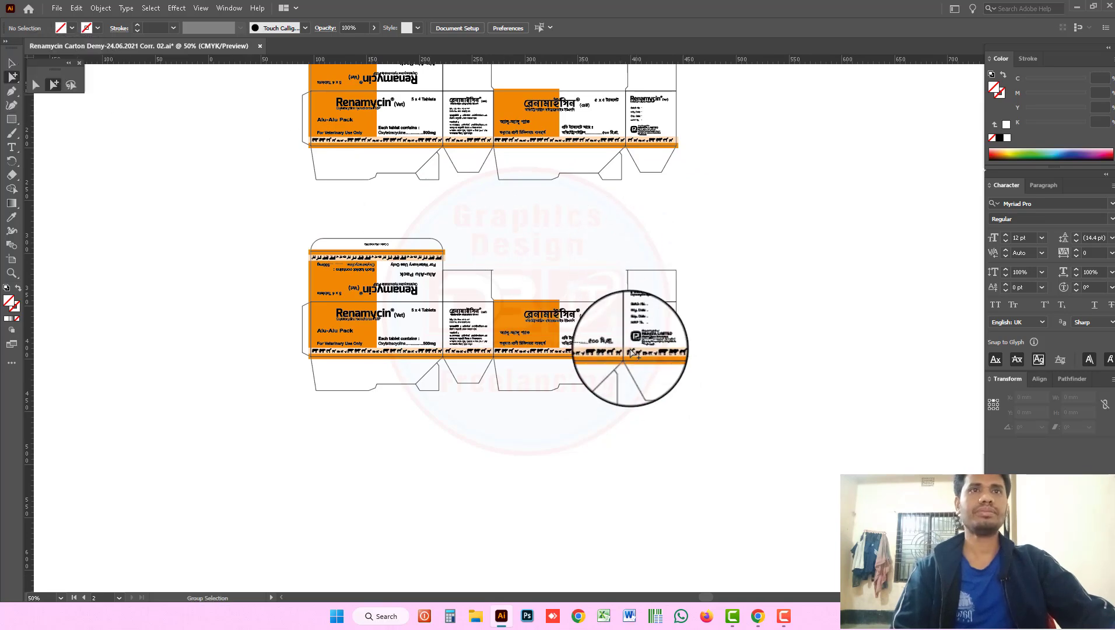
left_click_drag(590, 369, 669, 413)
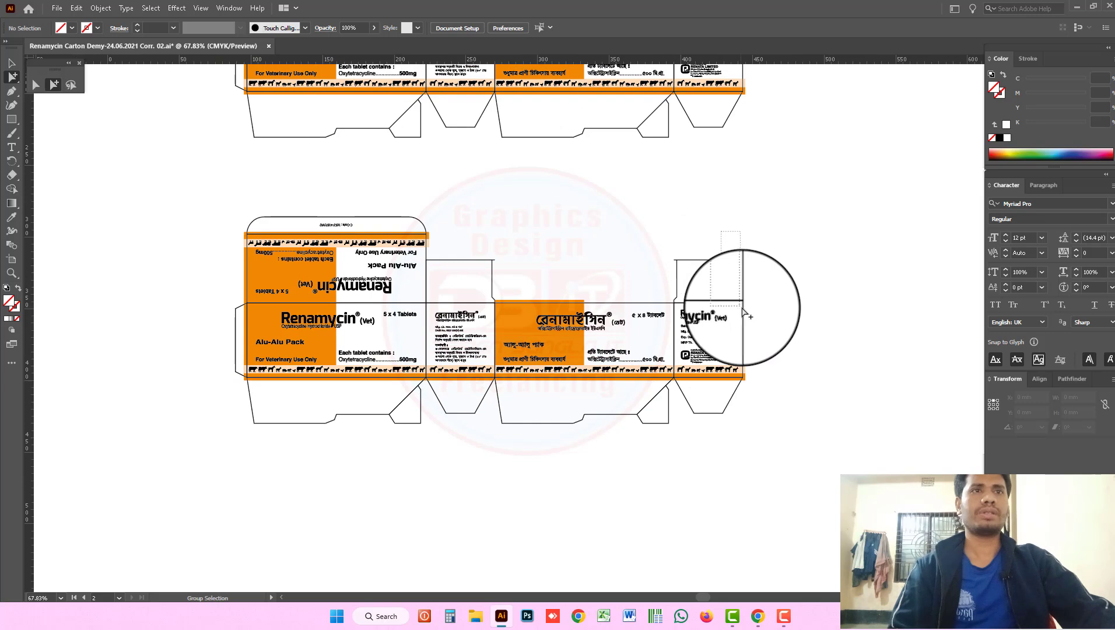
left_click_drag(752, 310, 752, 310)
left_click_drag(728, 407, 729, 405)
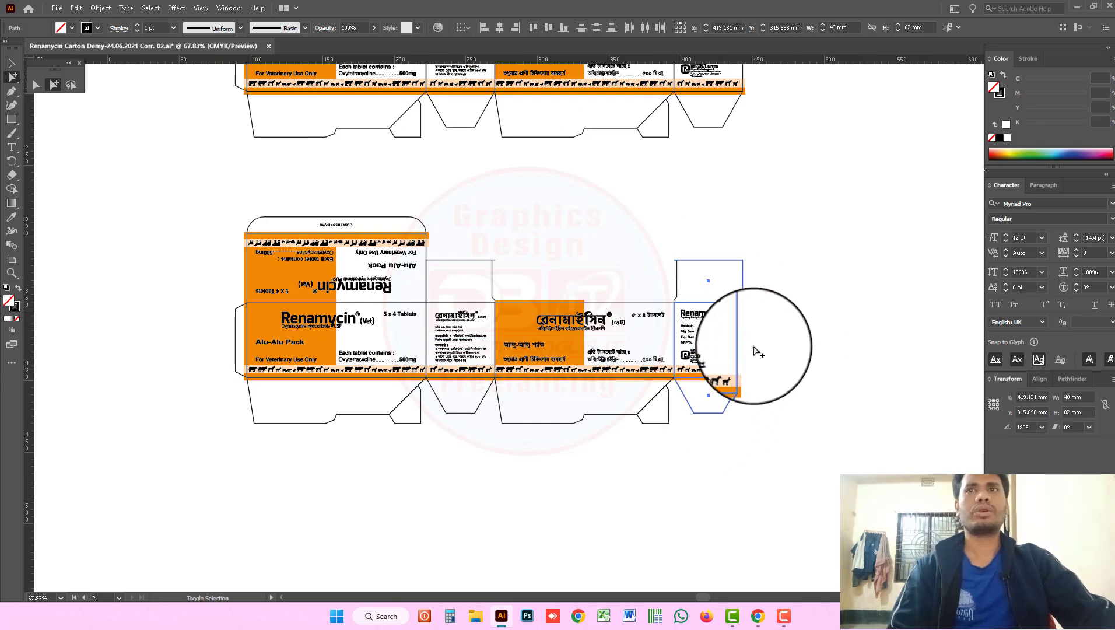
left_click_drag(742, 337, 259, 337)
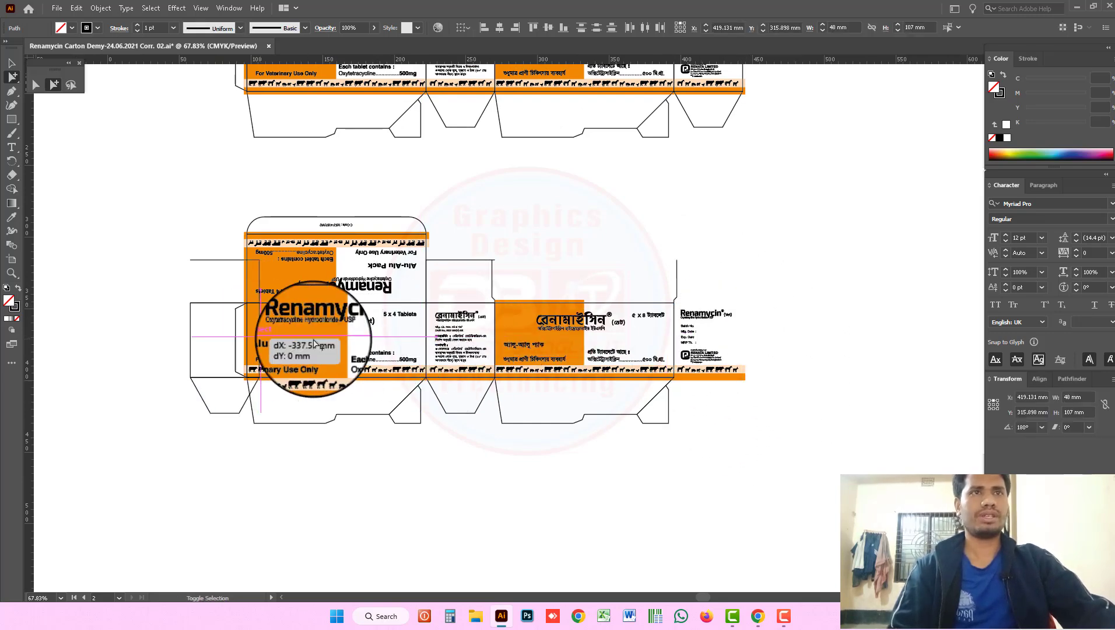
key("ctrl+z")
Try to move the duplicate carton's last side panel die-line, with its flaps, against the front panel's free edge.
left_click(684, 288)
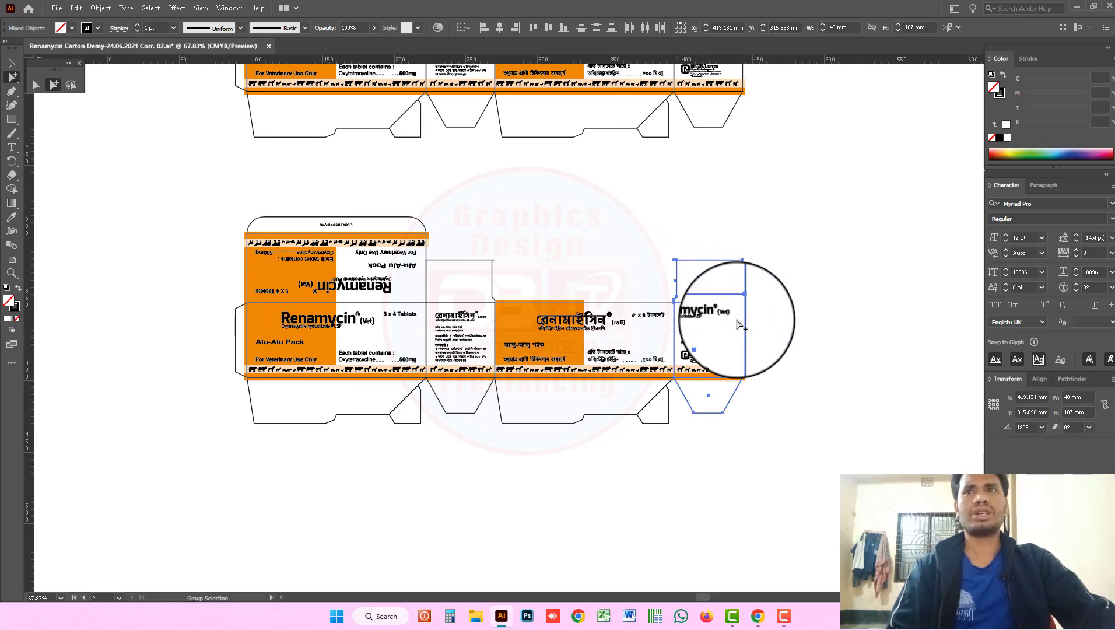
left_click_drag(744, 339, 283, 353)
key("ctrl+space")
left_click_drag(216, 328, 296, 344)
left_click(296, 345)
left_click_drag(240, 322, 281, 324)
left_click(496, 366)
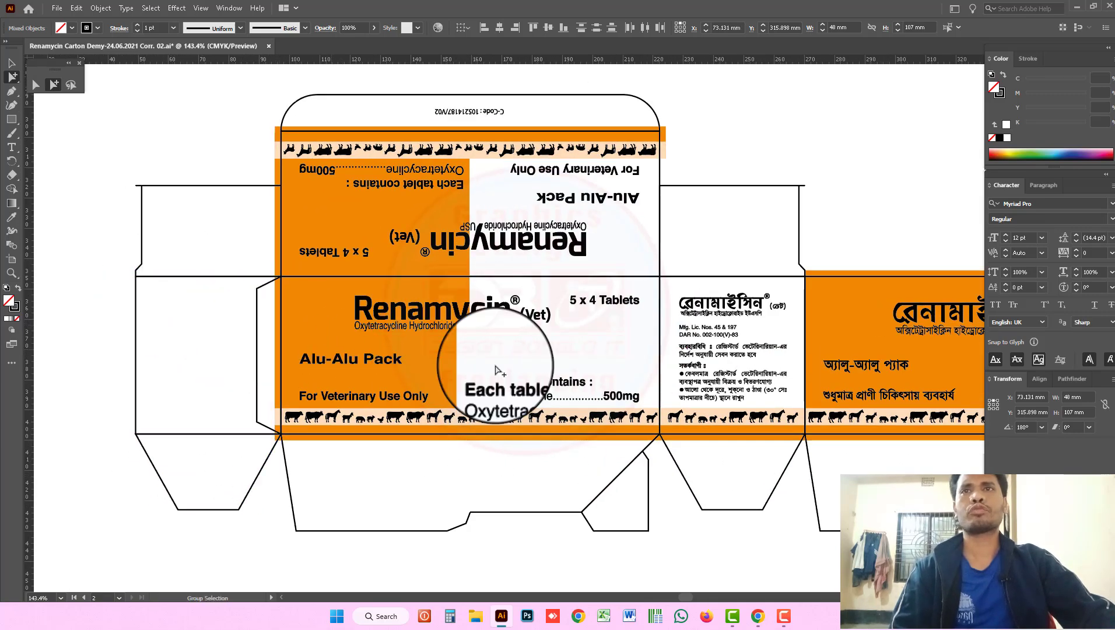
Try to move the duplicate carton's glue flap from the front panel to beyond the opposite end of the carton.
key("ctrl+minus")
key("ctrl+minus")
key("ctrl+minus")
left_click_drag(643, 341, 537, 341)
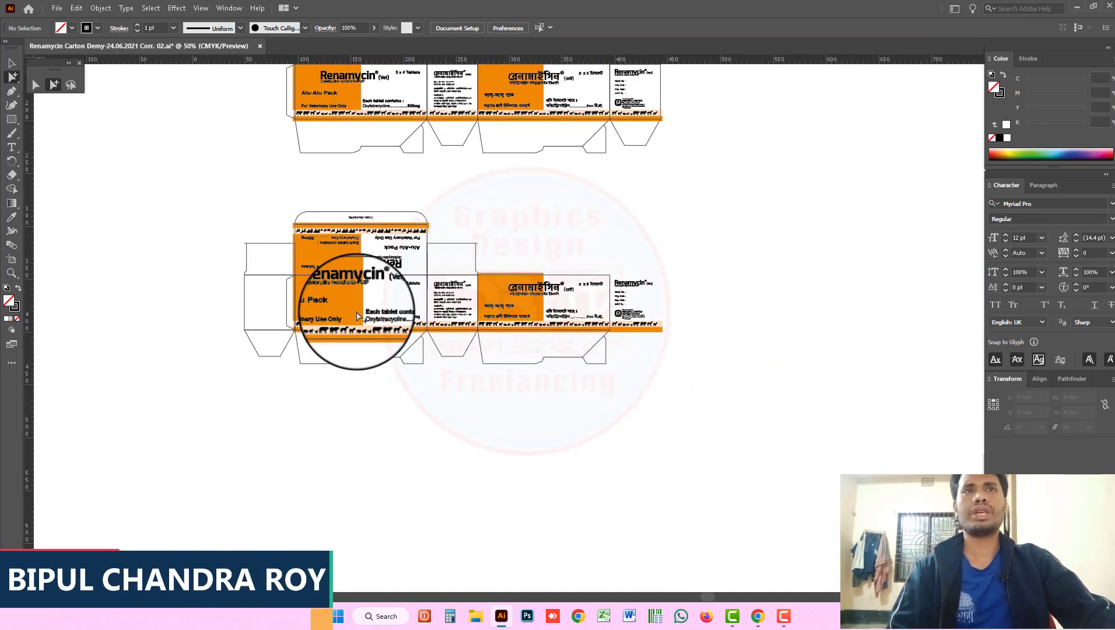
left_click_drag(287, 308, 687, 339)
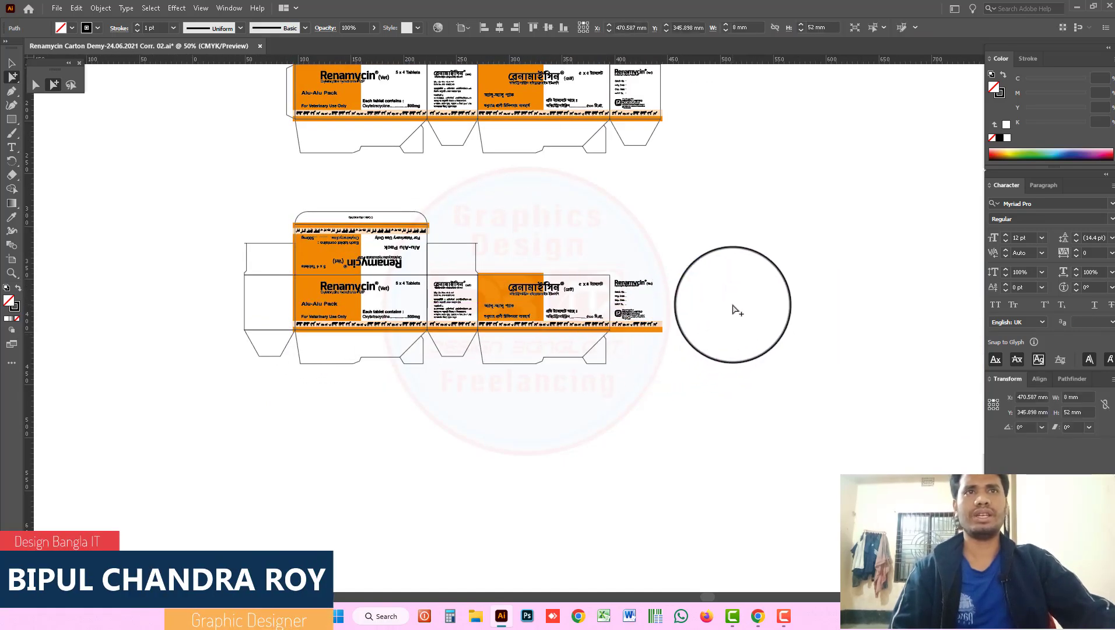
Try to move the last side panel's artwork onto its relocated die-line, and undo the moves back to the original panel layout.
left_click(680, 360)
left_click(610, 381)
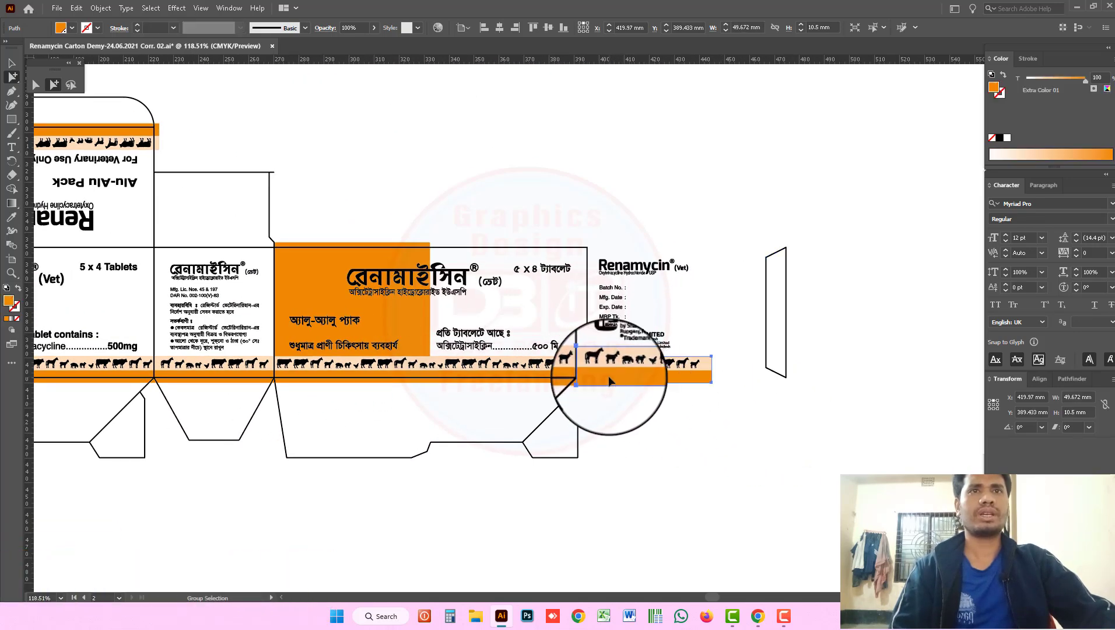
left_click_drag(595, 244, 719, 415)
key("ctrl+minus")
key("ctrl+minus")
left_click_drag(590, 360, 278, 353)
key("ctrl+z")
key("ctrl+z")
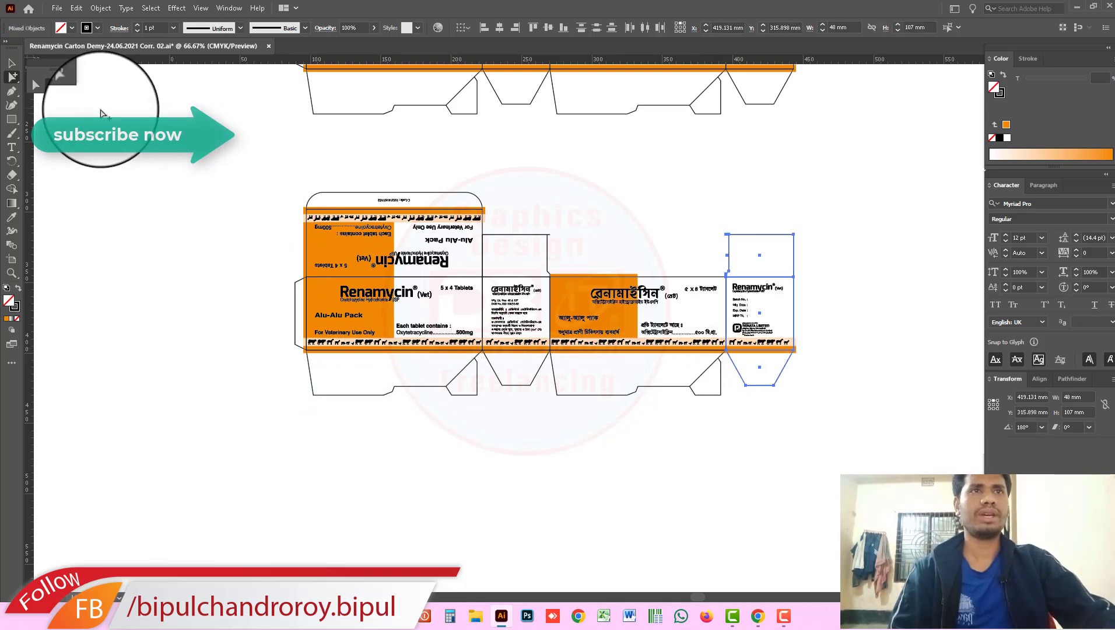
Move the duplicate carton's last side panel, with its die-line, flaps and artwork together, against the front panel's free edge.
left_click(734, 229)
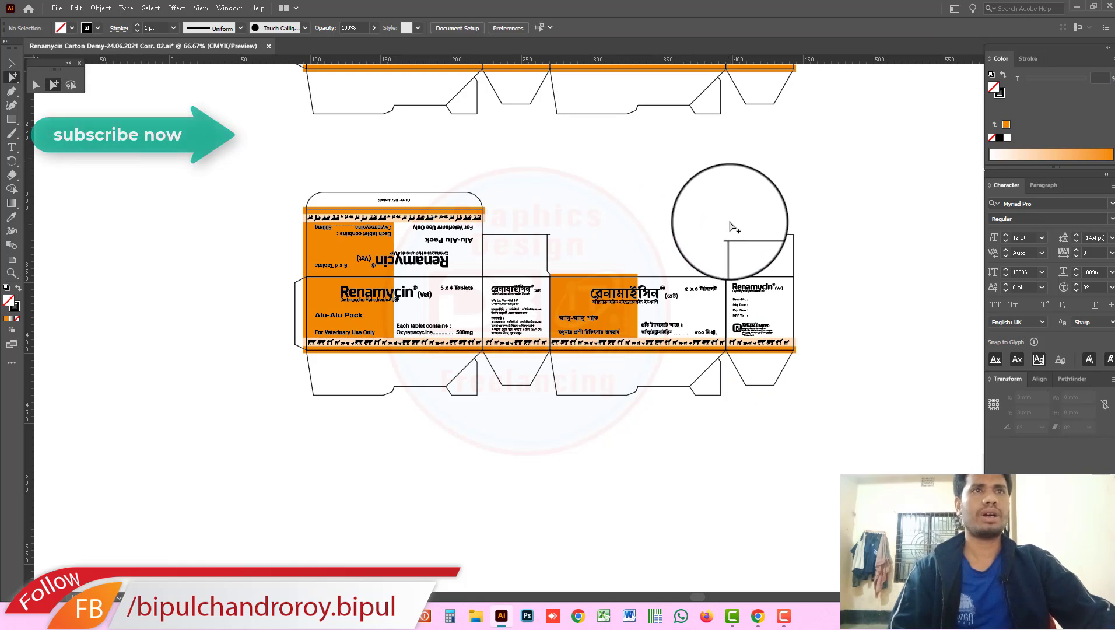
left_click_drag(812, 407, 810, 401)
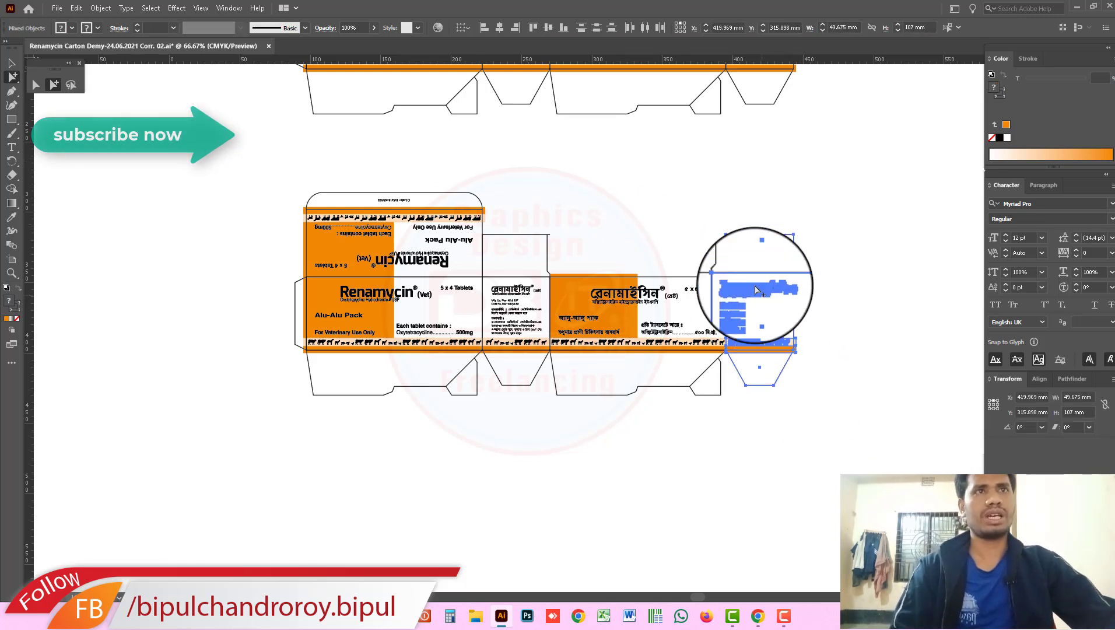
key("Delete")
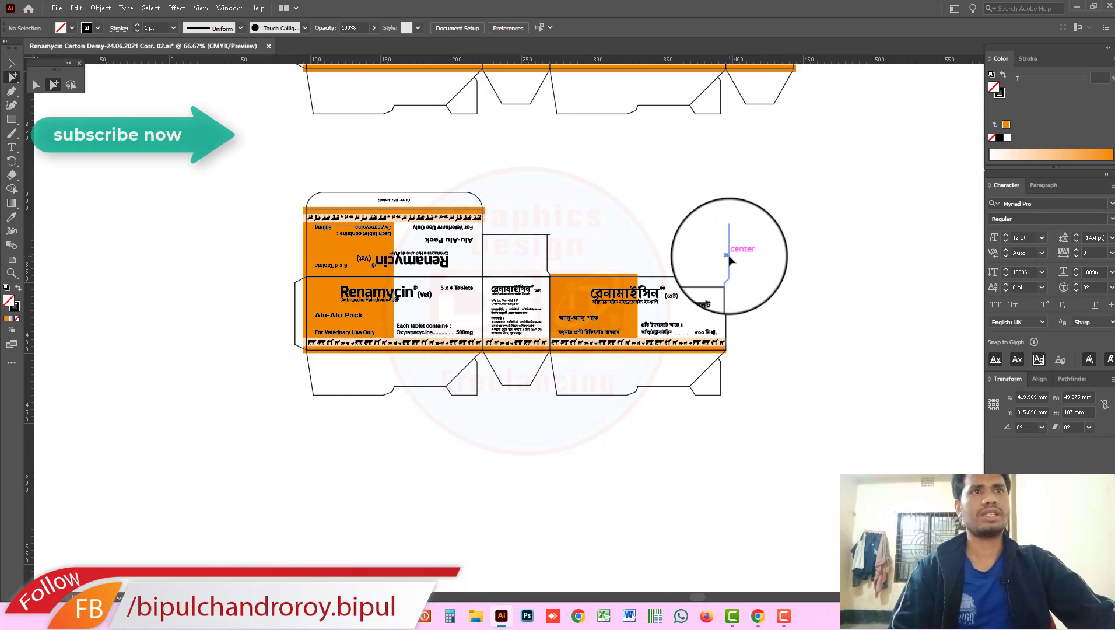
key("ctrl+z")
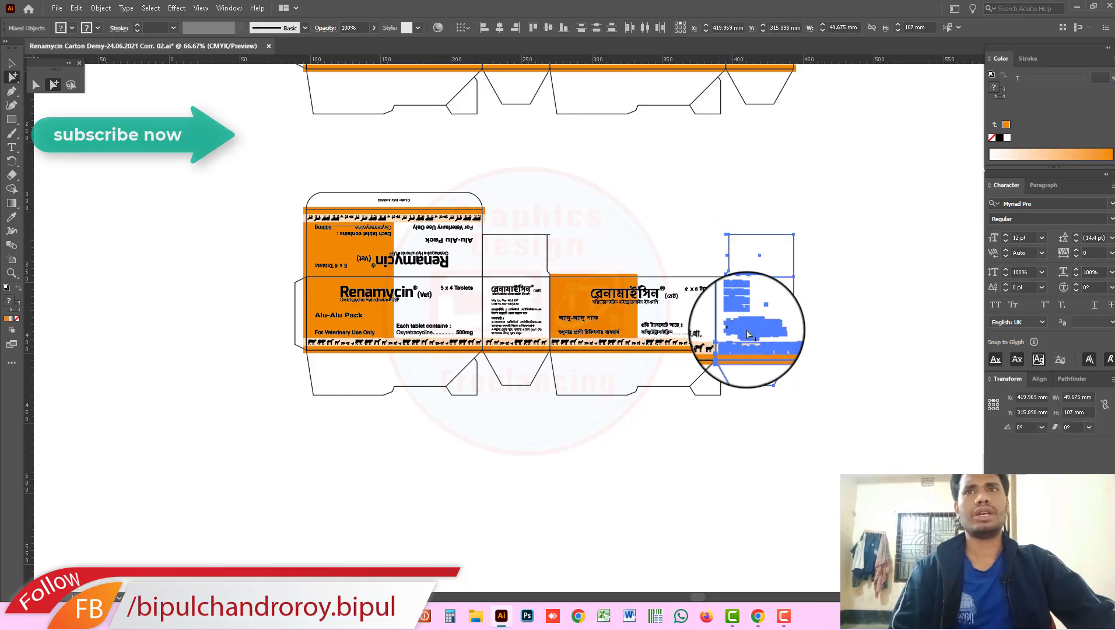
left_click_drag(746, 329, 354, 323)
scroll(285, 296, "up", 2)
left_click_drag(318, 237, 376, 302)
scroll(350, 251, "up", 5)
scroll(519, 357, "down", 8)
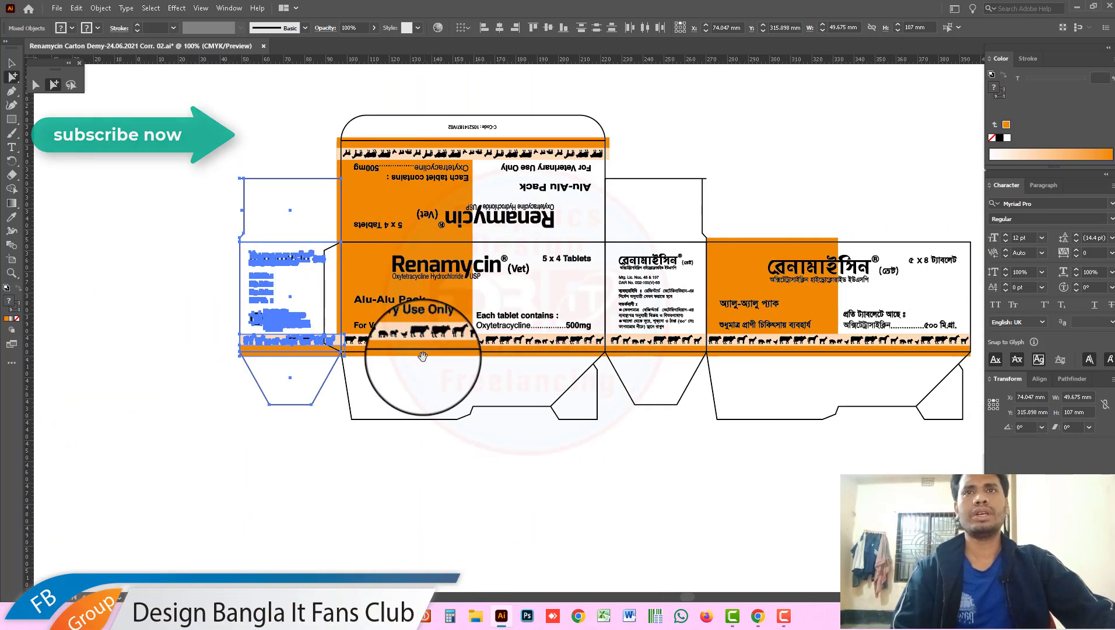
left_click(422, 383)
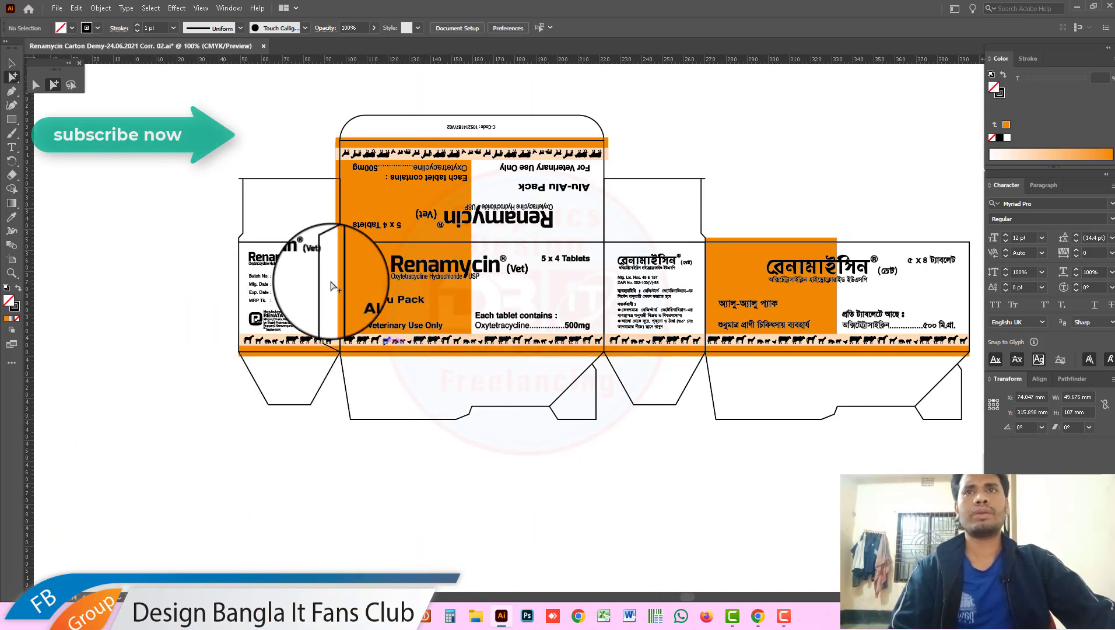
Move the glue flap to the opposite end of the duplicate carton, beside the Bengali main panel, and rotate it half a turn.
key("ctrl+minus")
left_click_drag(439, 327, 773, 324)
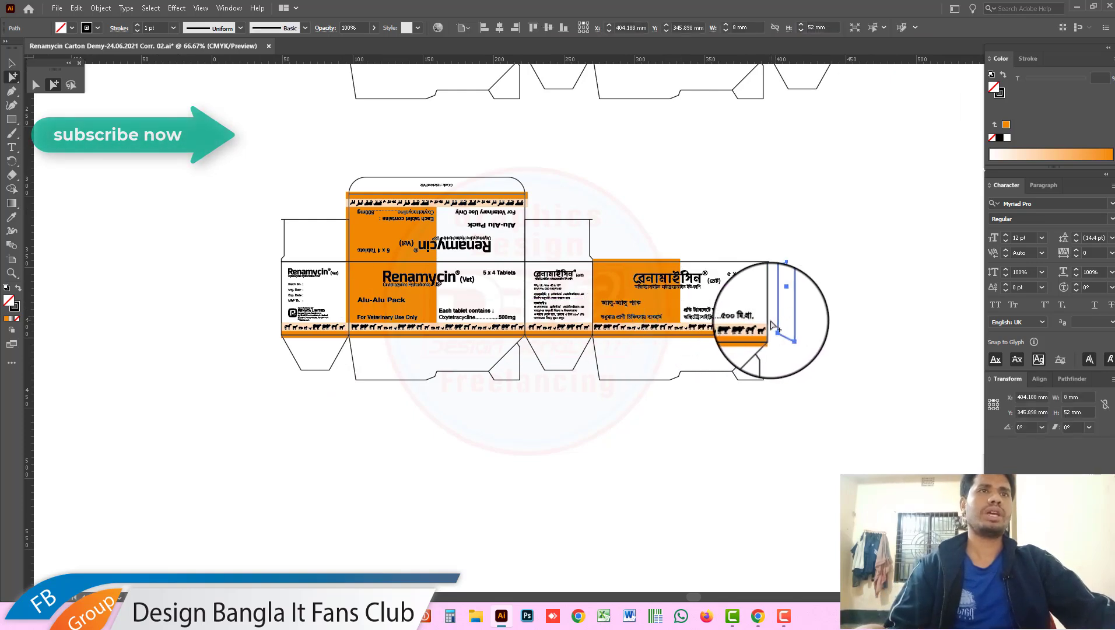
key("r")
left_click_drag(726, 563, 627, 558)
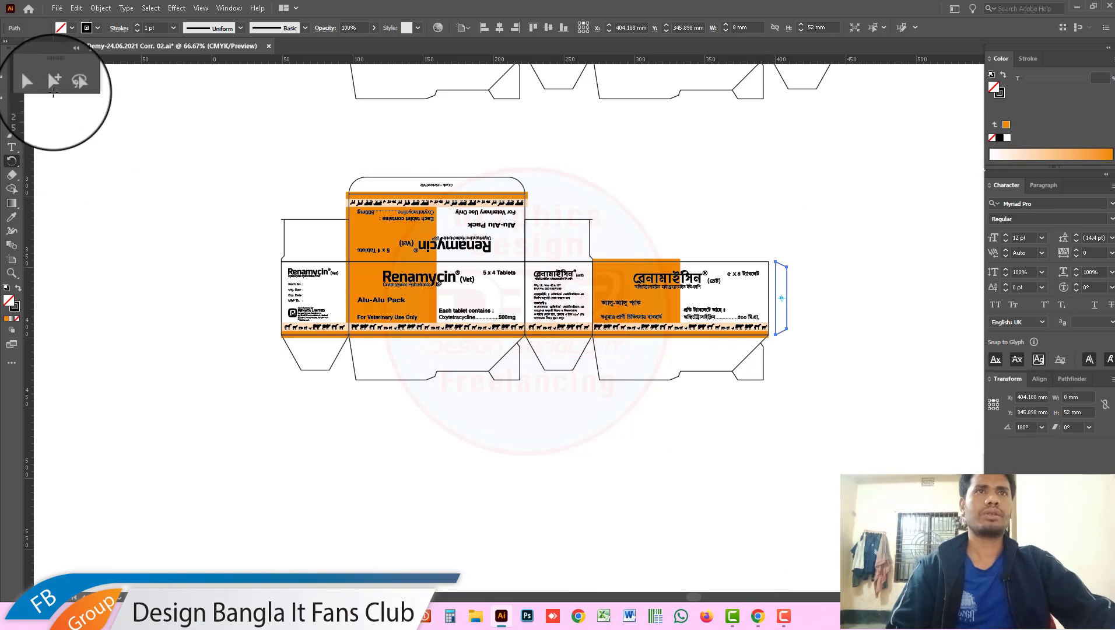
left_click(54, 85)
Attach the glue flap flush to the outer edge of the Bengali main panel and check the joint.
key("ctrl+space")
left_click_drag(644, 253, 596, 313)
scroll(631, 345, "up", 10)
scroll(530, 324, "down", 8)
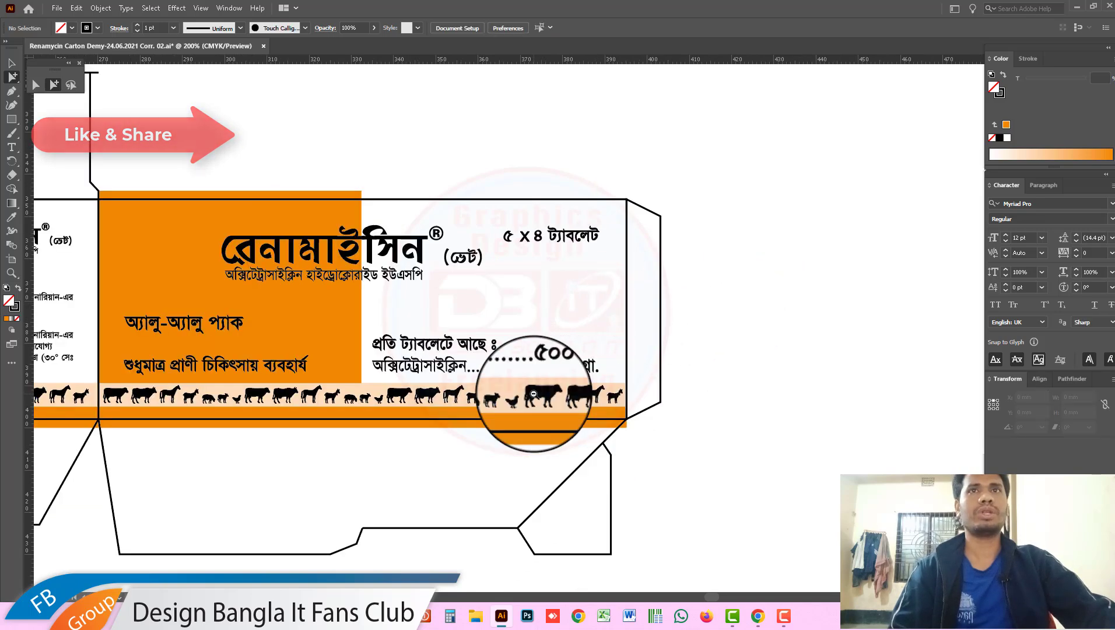
Shift the relocated side panel's orange band and animal-strip background outward for bleed, to X 71.902 mm.
scroll(469, 330, "up", 5)
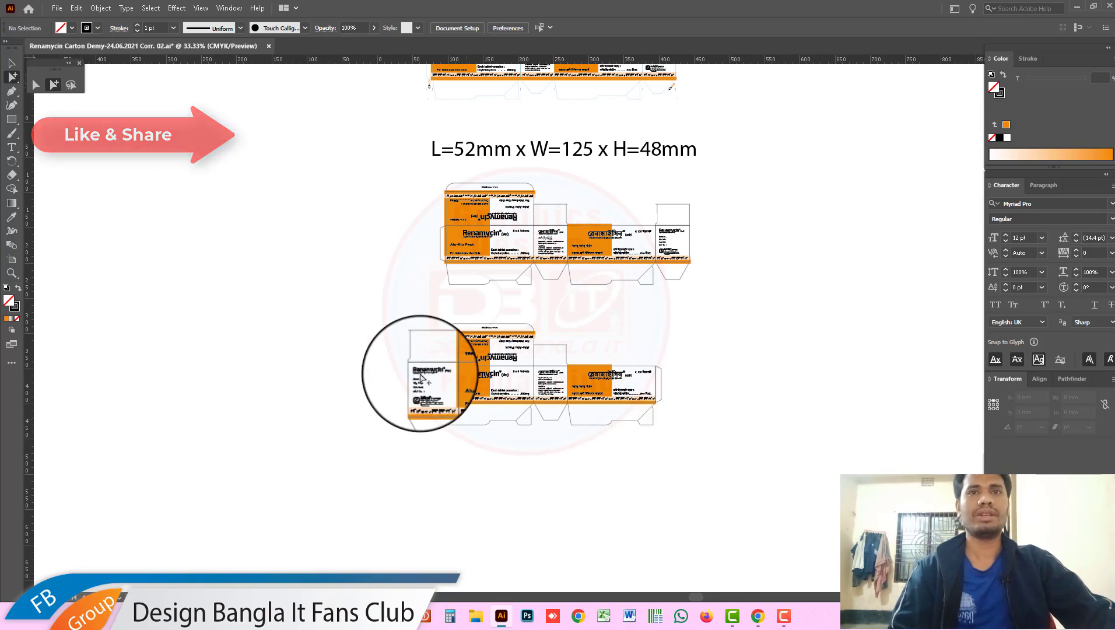
scroll(528, 424, "up", 6)
scroll(486, 424, "up", 2)
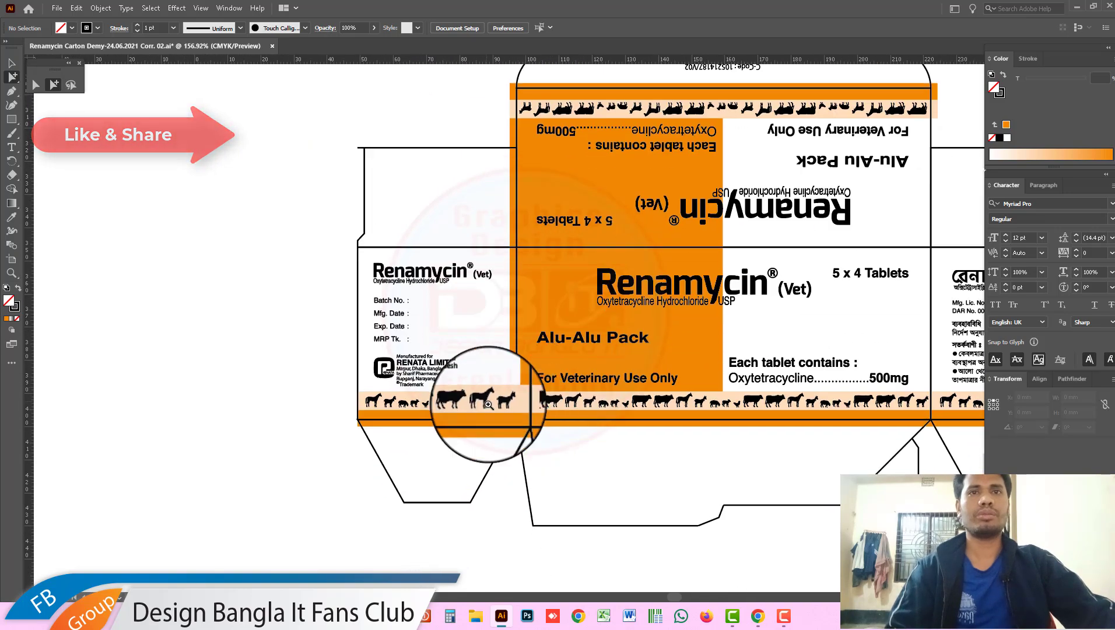
left_click(528, 403)
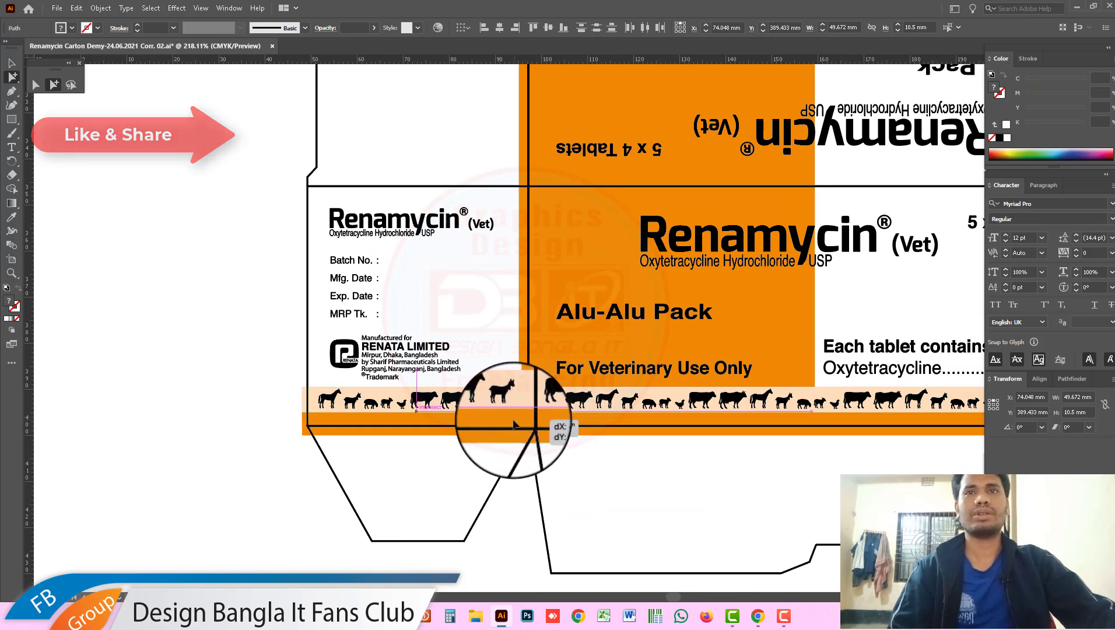
left_click_drag(511, 424, 527, 419)
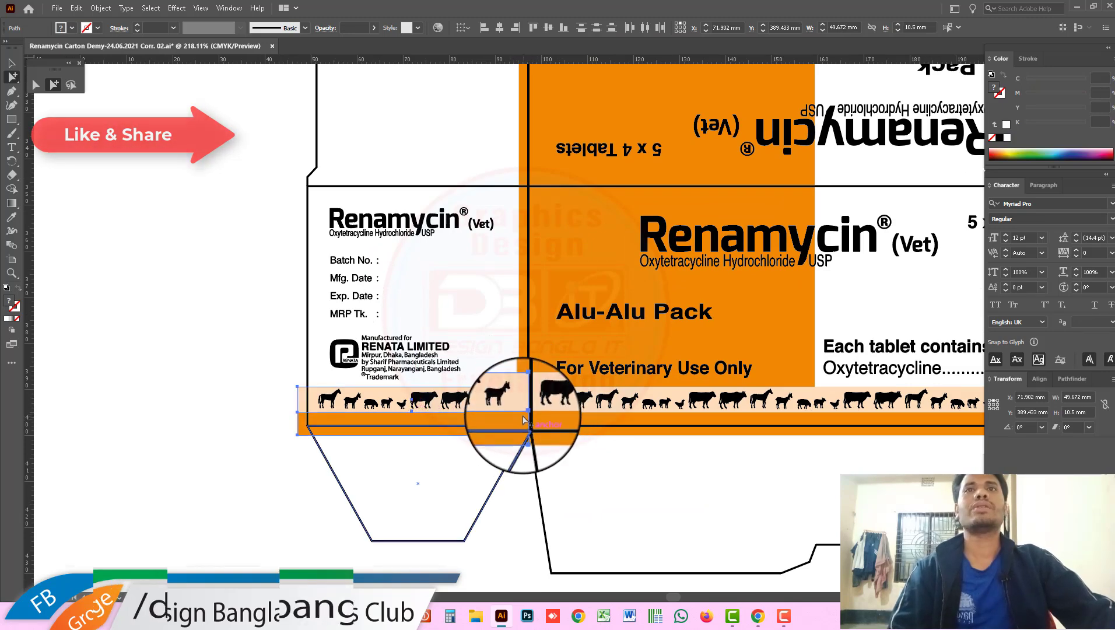
left_click(478, 327)
Group the reworked carton's whole die-line and artwork together.
scroll(688, 343, "down", 4)
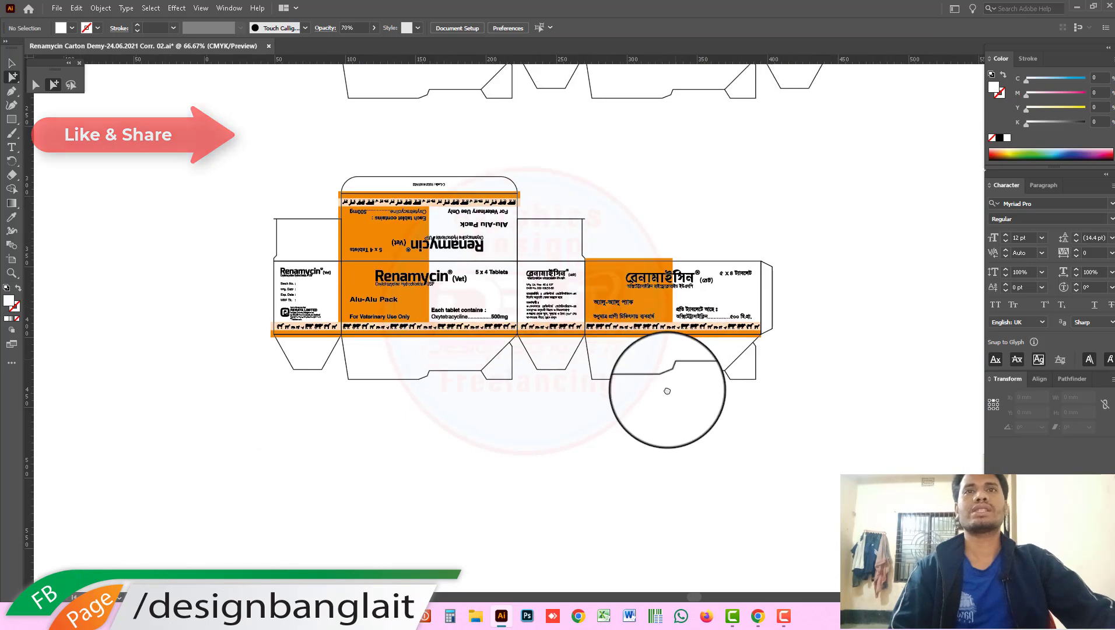
scroll(498, 315, "down", 1)
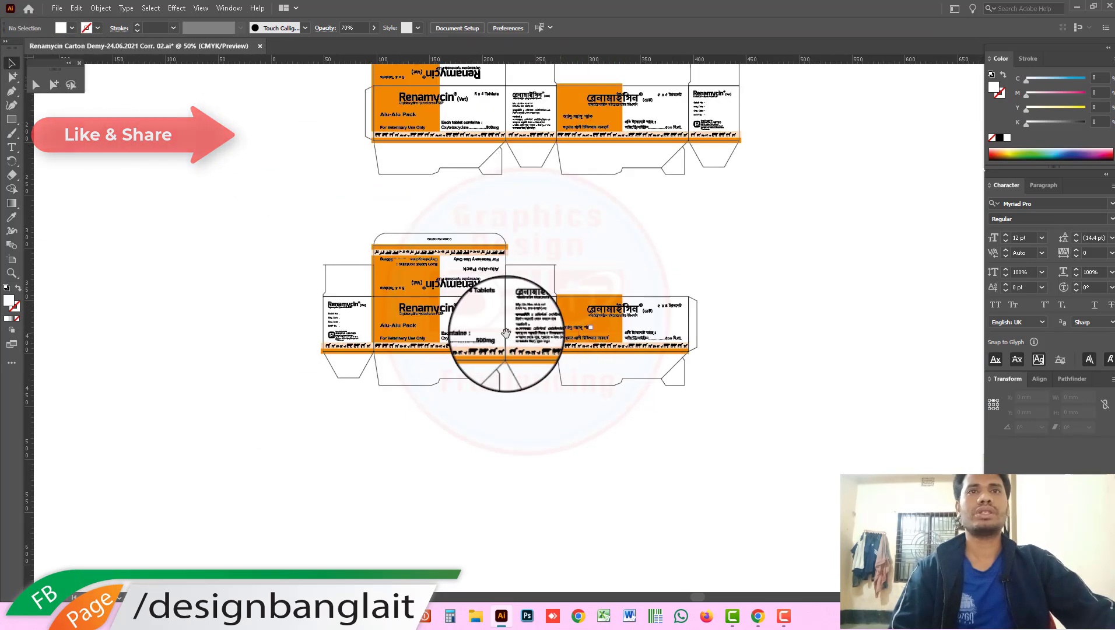
left_click_drag(810, 484, 810, 484)
left_click(771, 410)
left_click(577, 318)
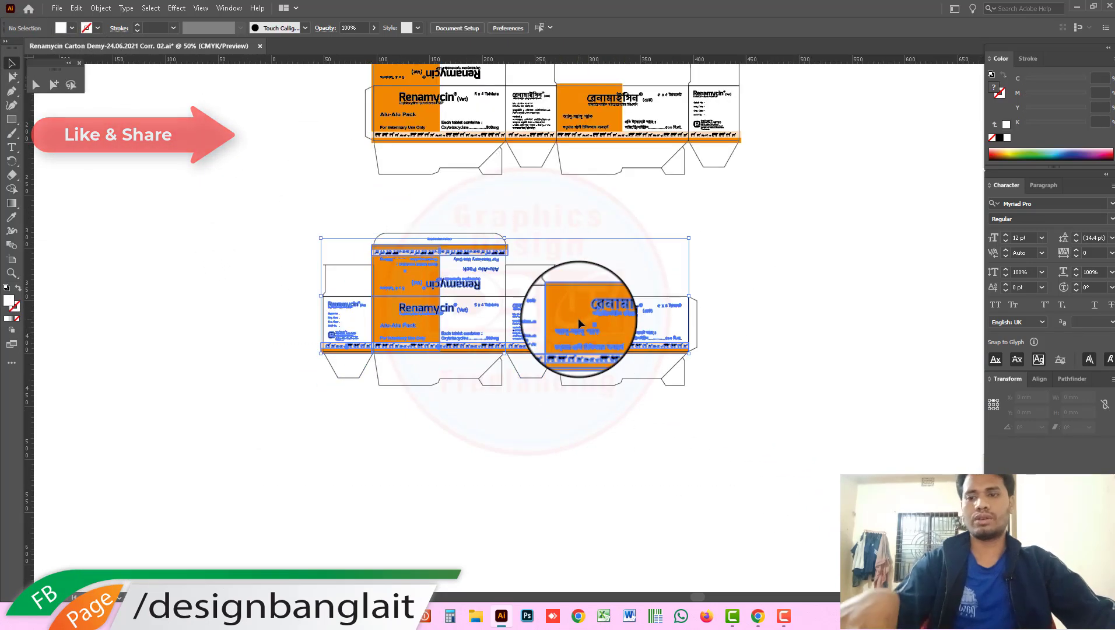
left_click_drag(778, 447, 291, 217)
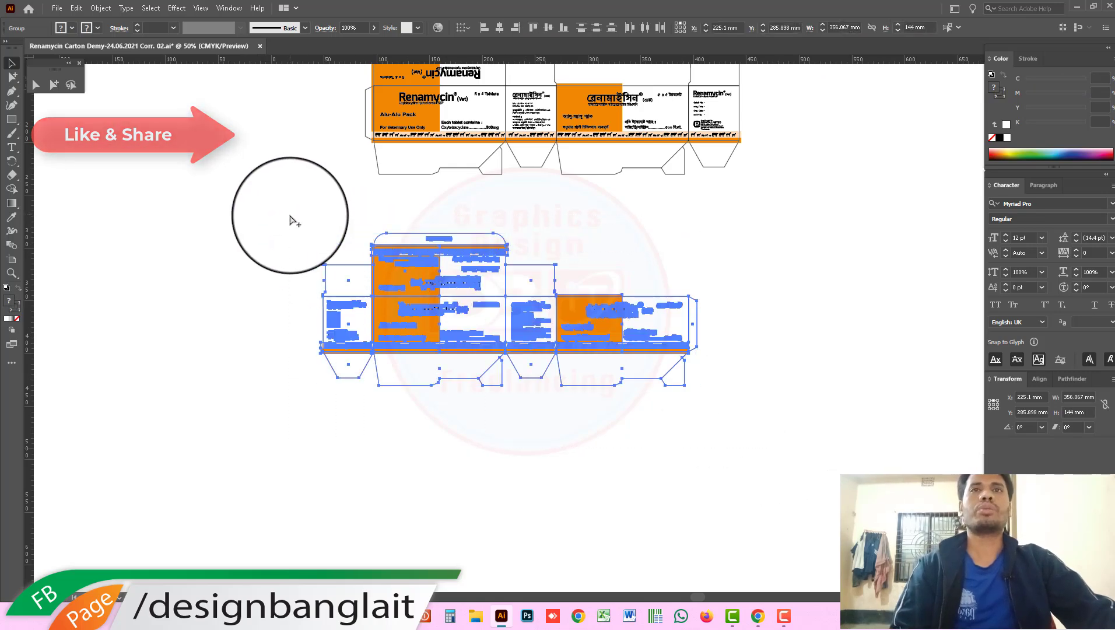
left_click(582, 294, "ctrl+alt")
left_click(581, 294, "ctrl+alt")
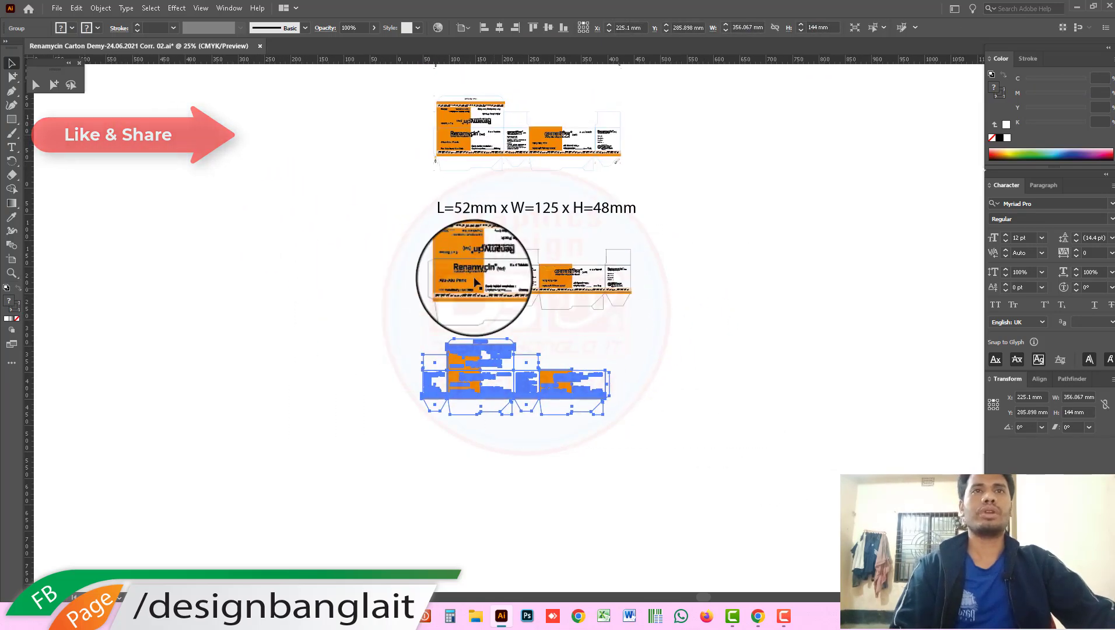
Group the first new carton's die-line and artwork, and move it below the reworked carton to about X 213 mm, Y 458 mm.
left_click(506, 292)
left_click(430, 238)
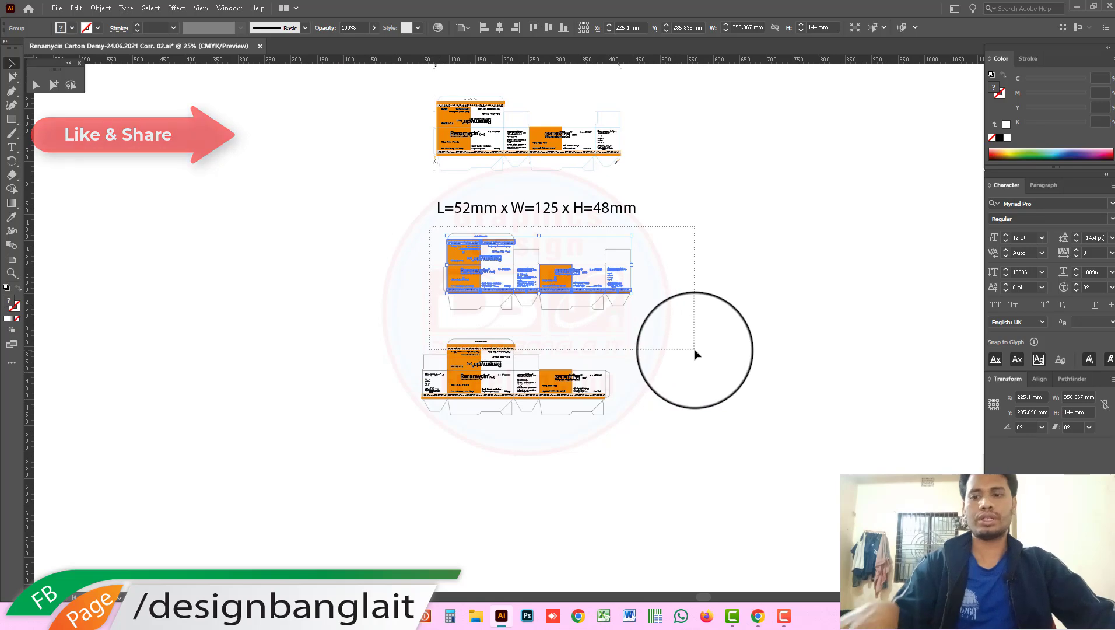
left_click_drag(694, 353, 660, 336)
left_click(439, 260)
left_click_drag(411, 232, 412, 233)
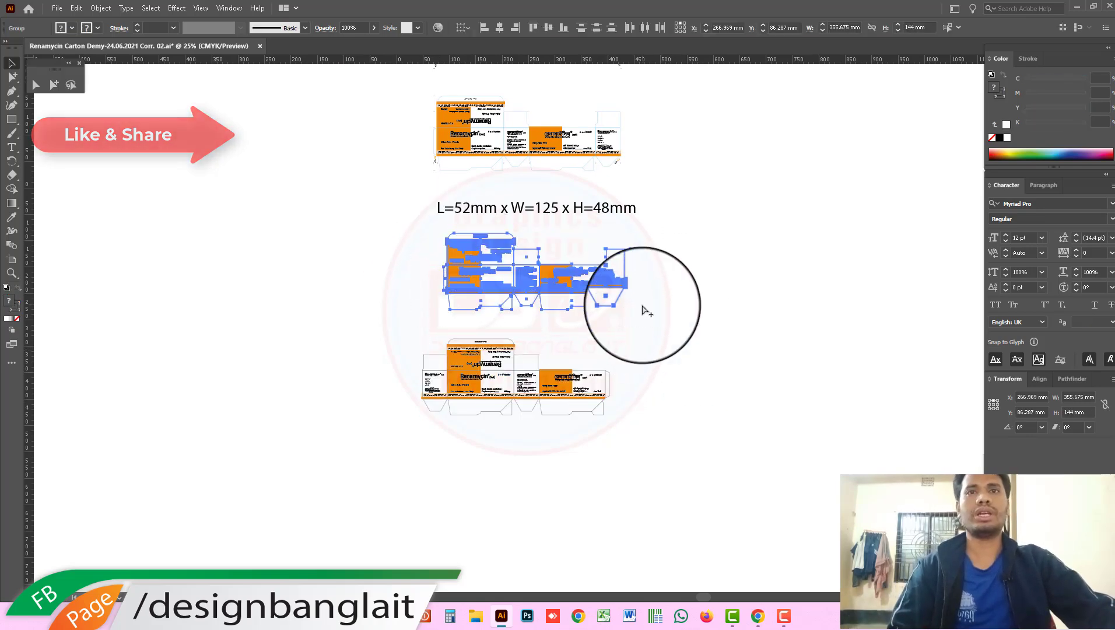
left_click_drag(448, 273, 432, 472)
left_click(541, 427, "ctrl")
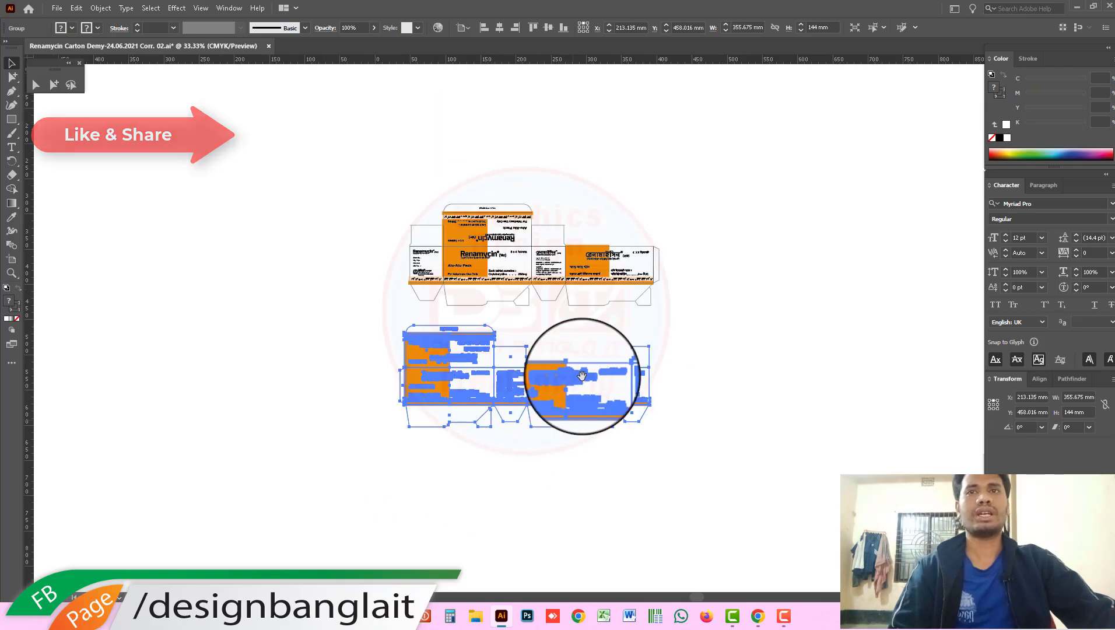
Compare the two cartons' panel and glue flap arrangements, selecting each one to check its grouping.
left_click(569, 344, "ctrl")
left_click_drag(651, 340, 652, 360)
left_click(601, 356)
left_click(369, 378)
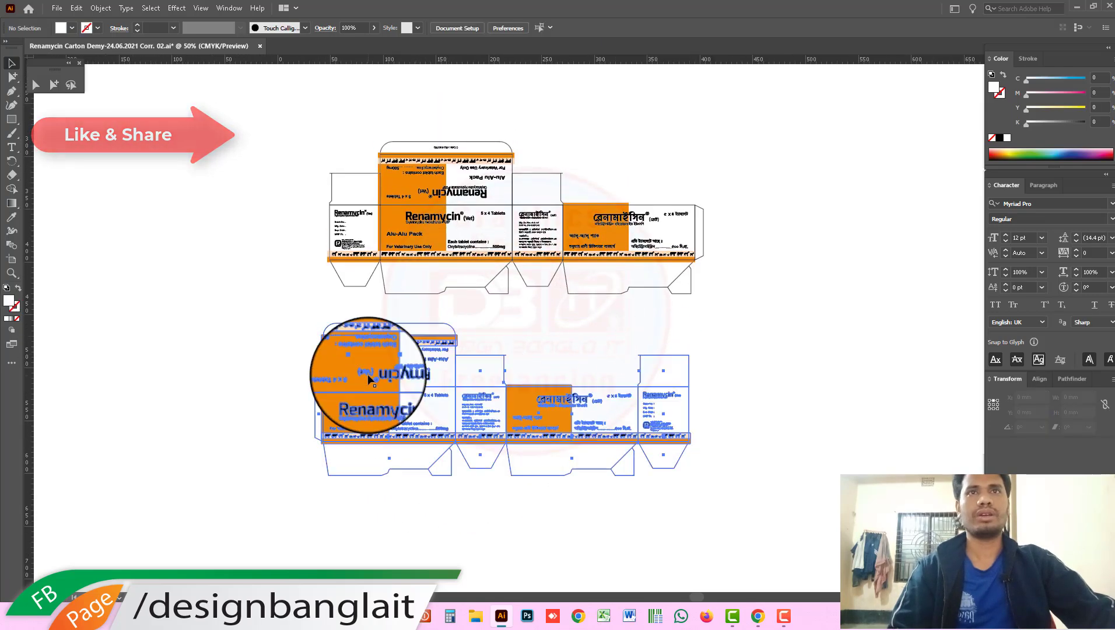
left_click(554, 273)
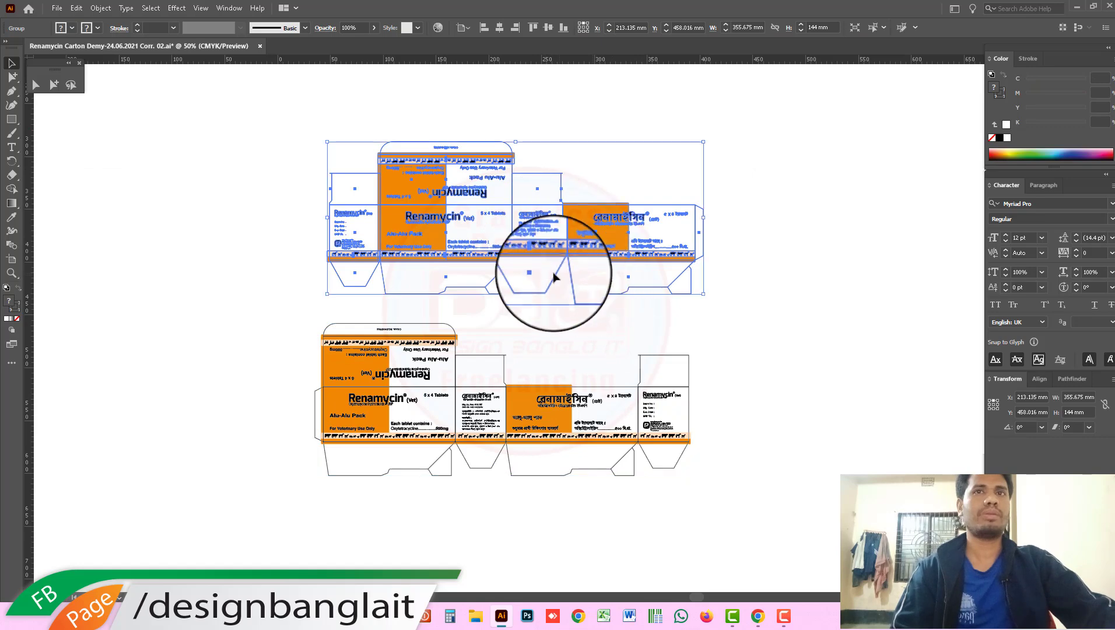
left_click(538, 336)
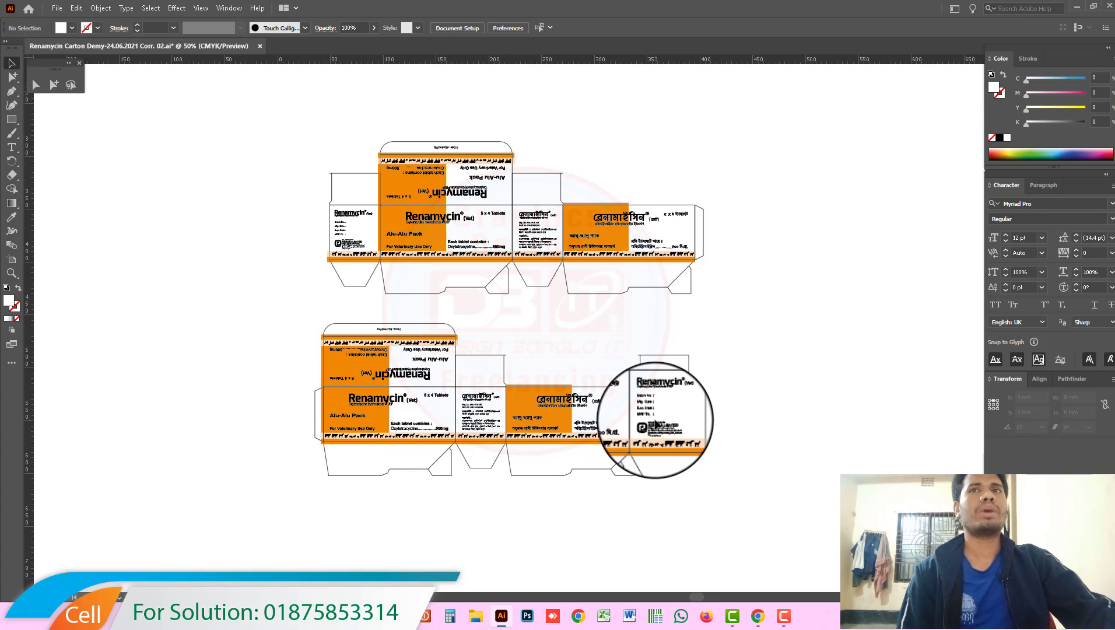
Rotate the upper grouped carton, with its die-line and artwork, by 180 degrees.
left_click(416, 235)
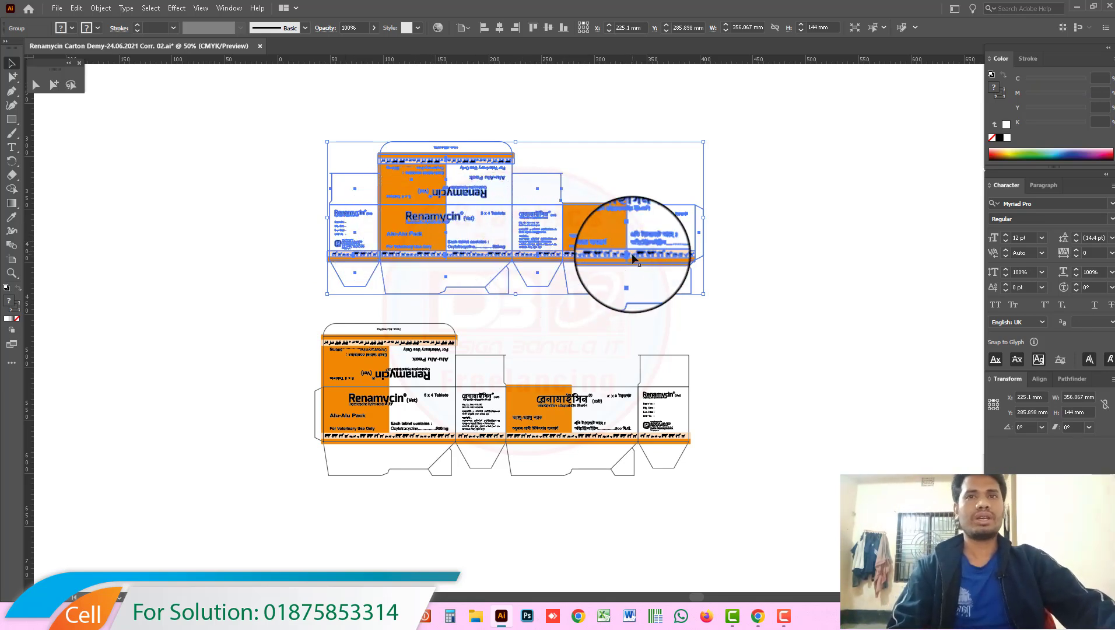
left_click(369, 406)
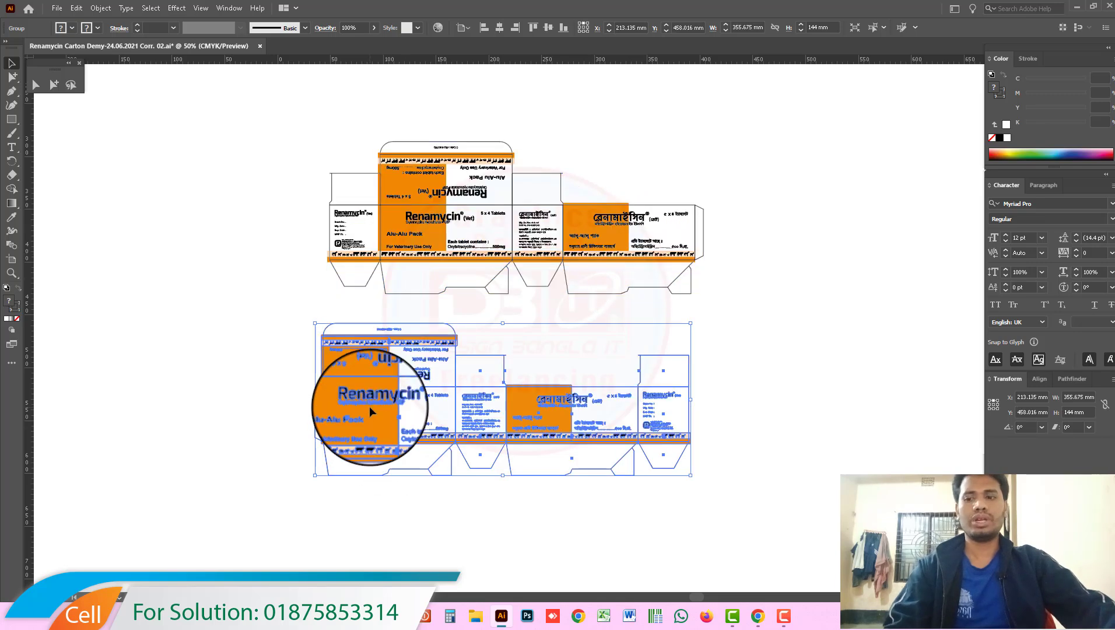
left_click(437, 244)
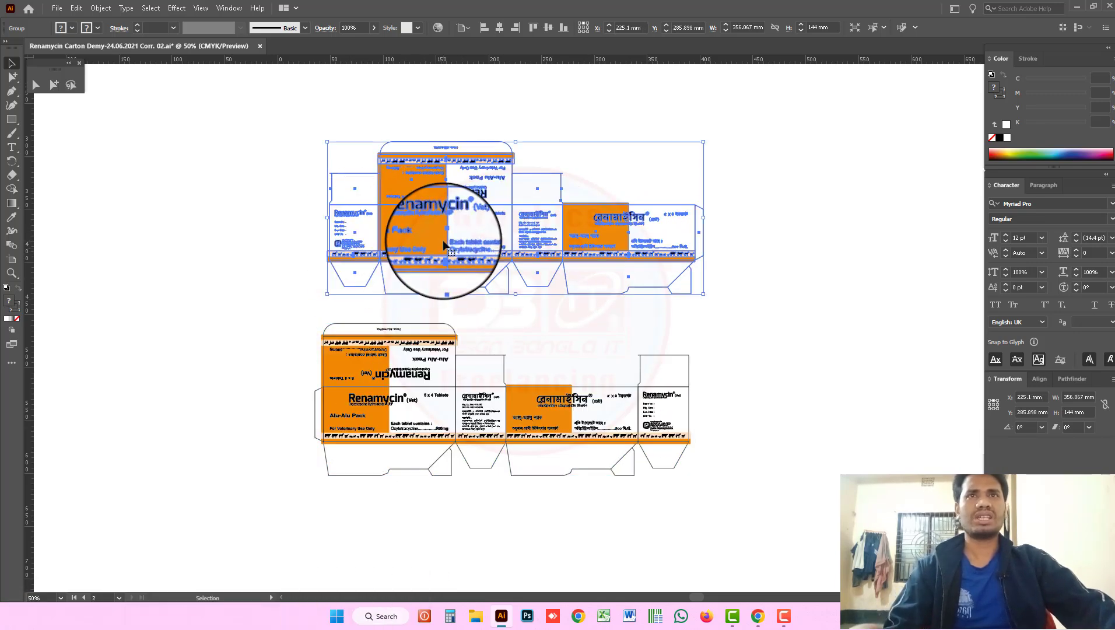
key("r")
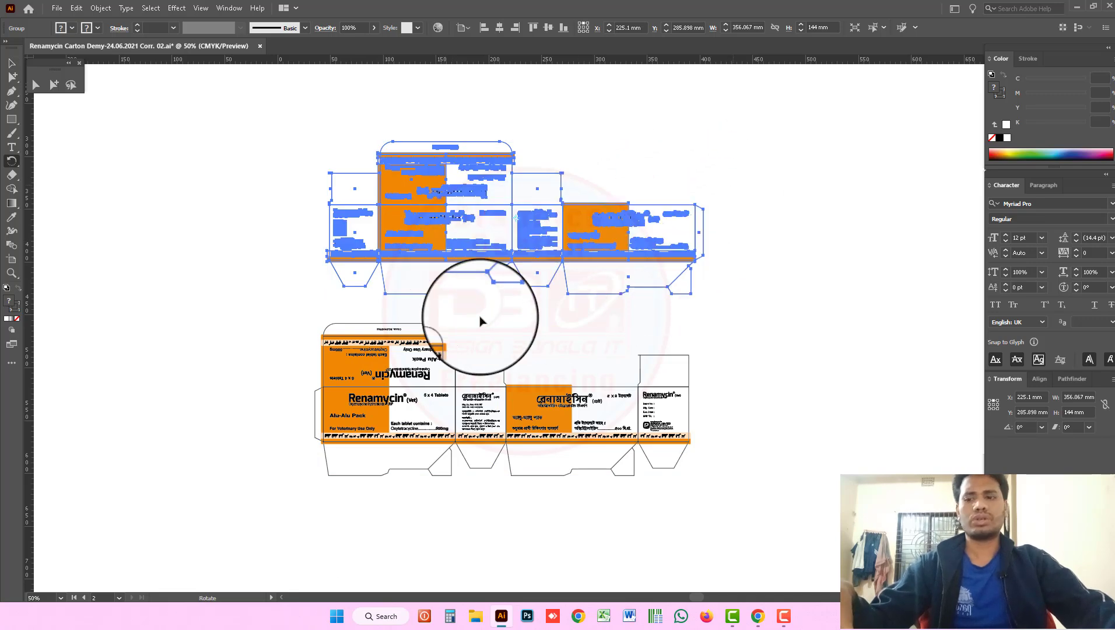
left_click_drag(480, 320, 214, 292)
key("v")
left_click(675, 308)
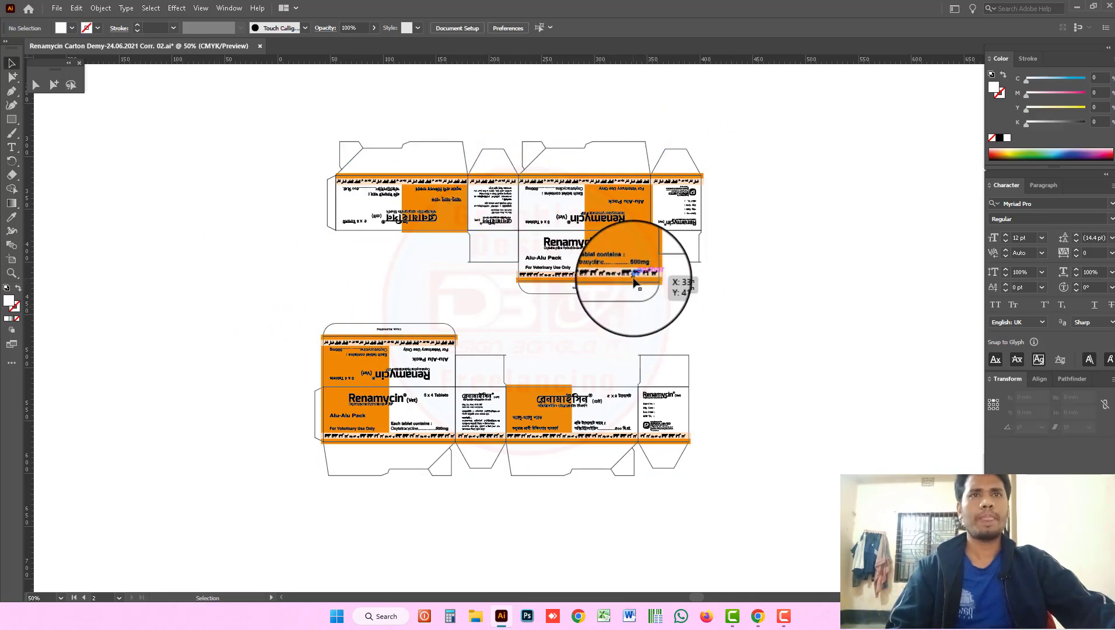
Move the rotated carton down to interlock with the lower carton, placing it at about X 213 mm, Y 374 mm.
left_click_drag(635, 282, 642, 400)
scroll(625, 360, "up", 6)
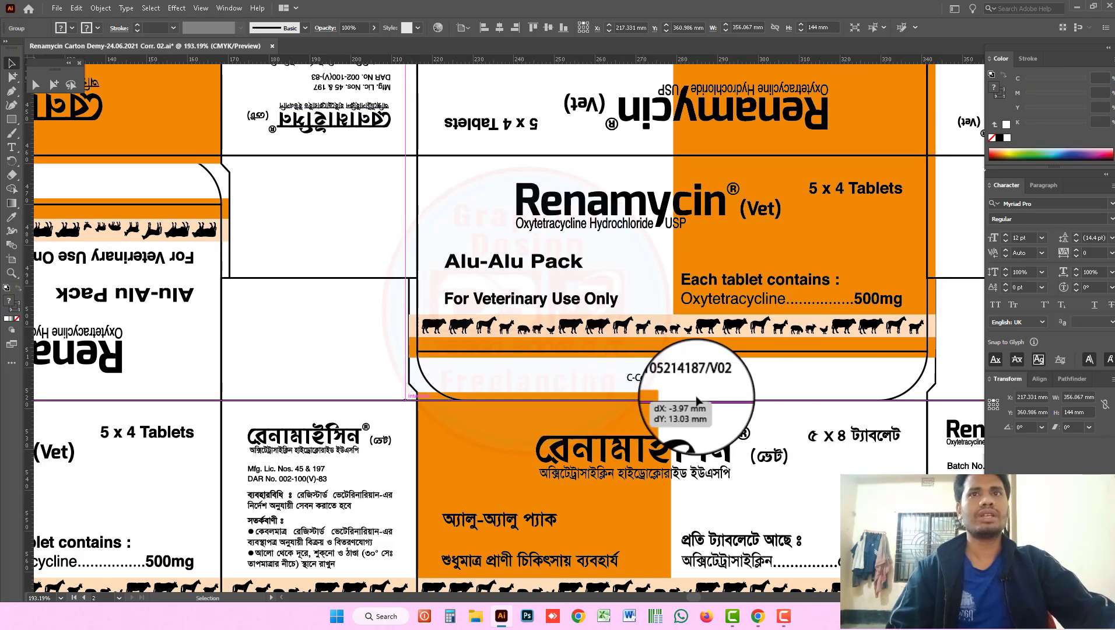
left_click(780, 384)
left_click(560, 318, "ctrl+alt")
left_click(559, 318, "ctrl+alt")
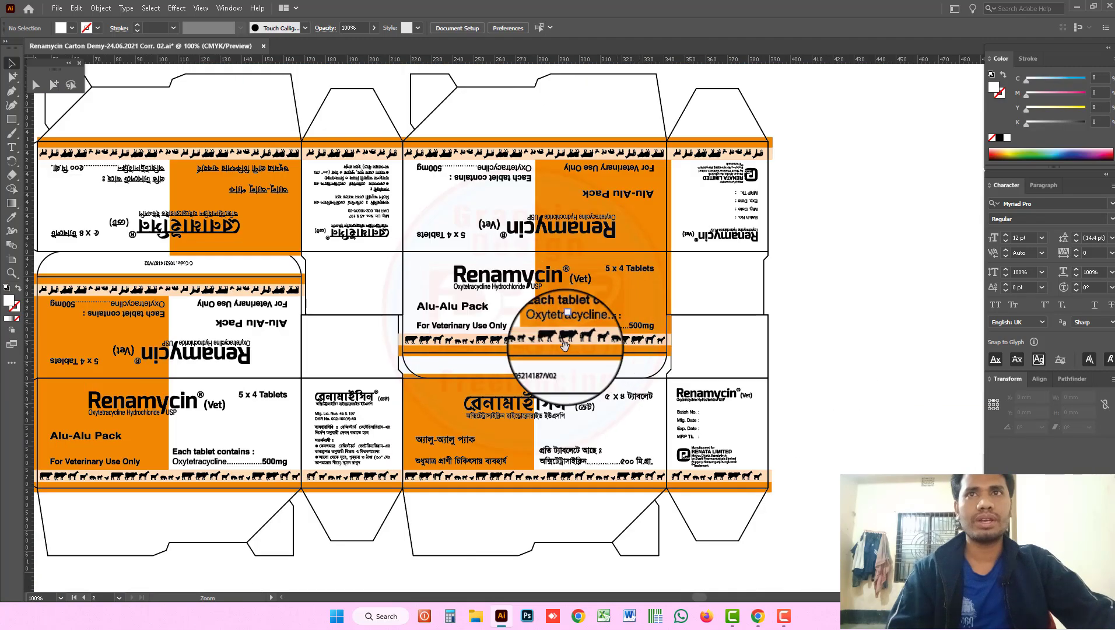
Examine how the nested cartons' flaps and shared edges fit in preview and outline views, selecting the lower carton and the combined layout.
left_click_drag(340, 288, 503, 325)
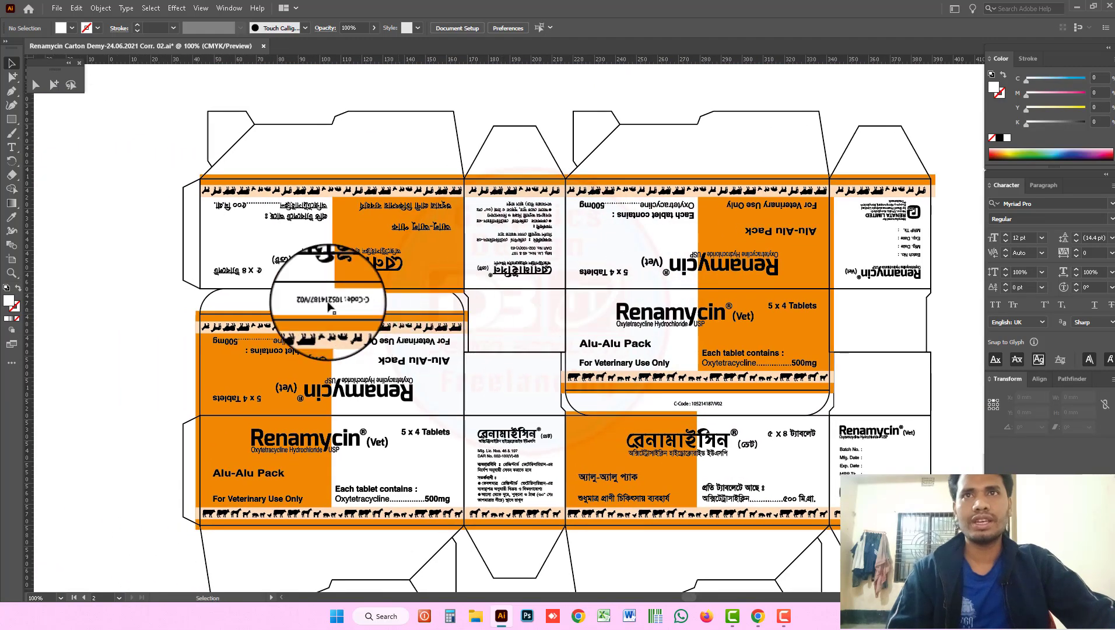
left_click(211, 297)
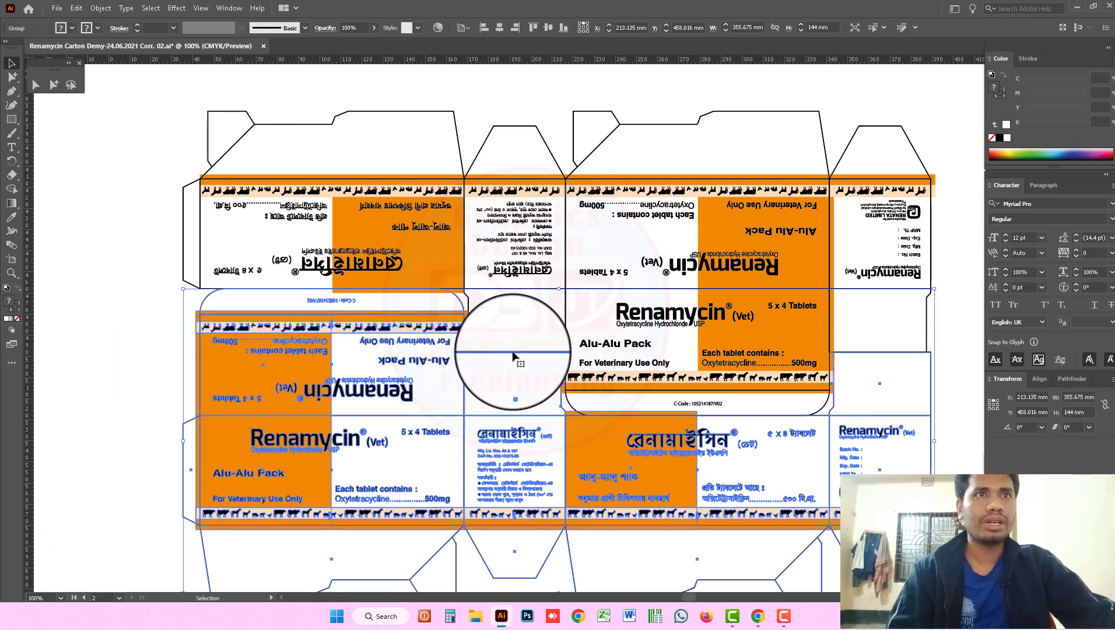
scroll(747, 372, "right", 5)
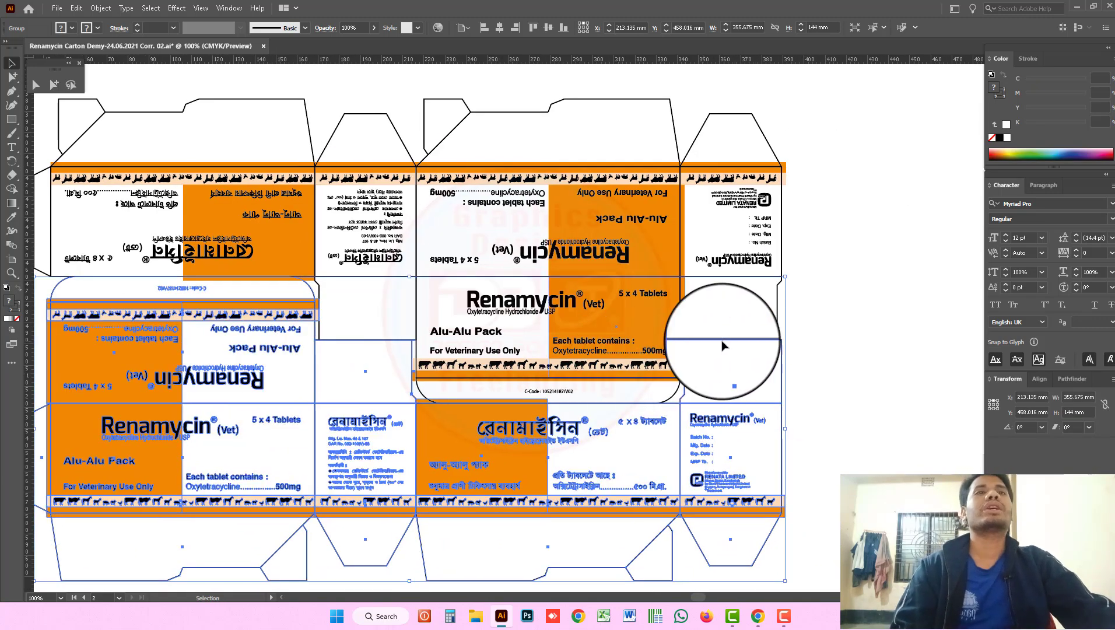
left_click(854, 344)
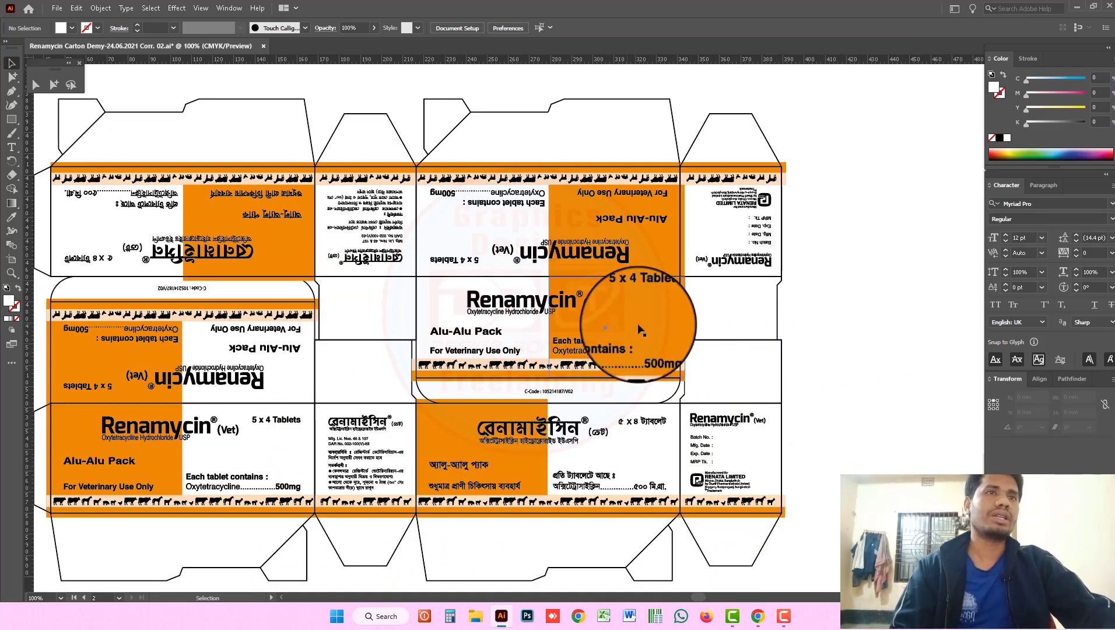
left_click(793, 359)
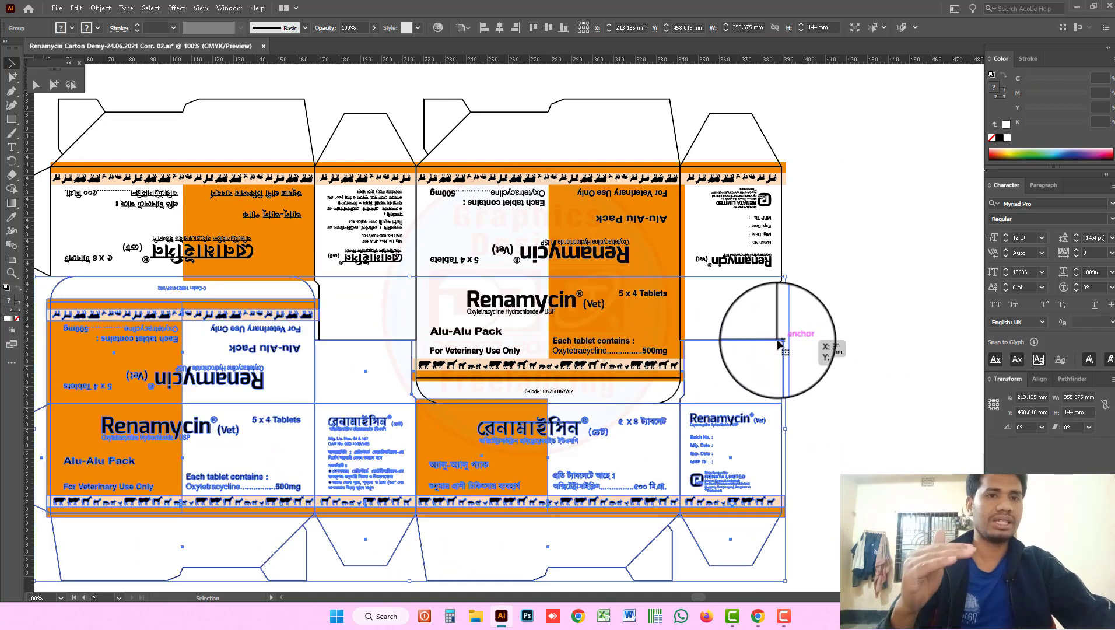
left_click(773, 343)
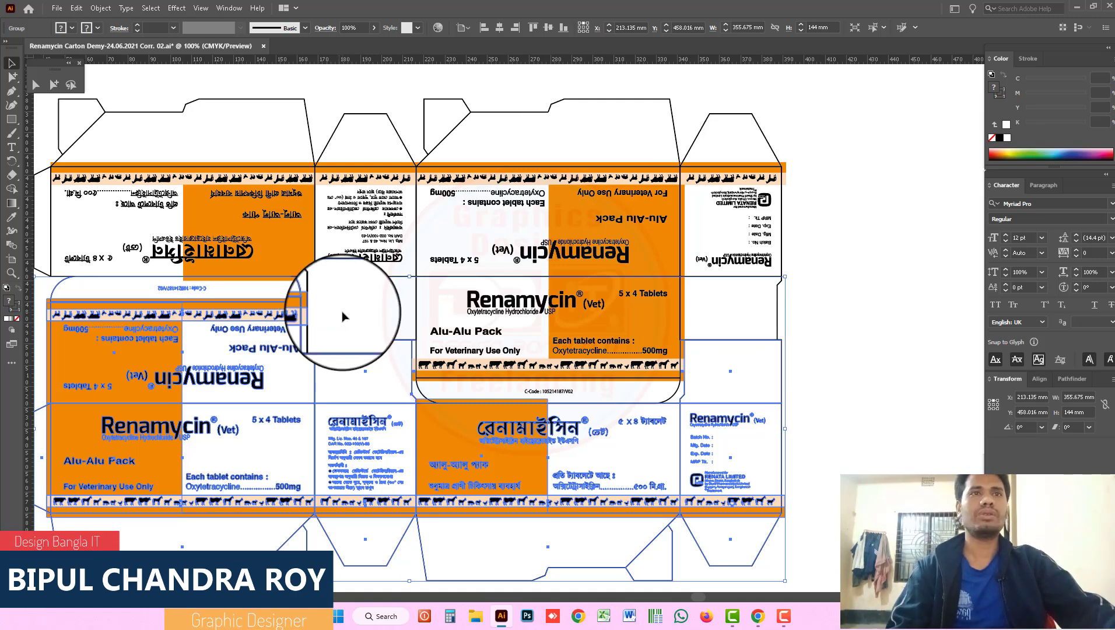
key("ctrl+y")
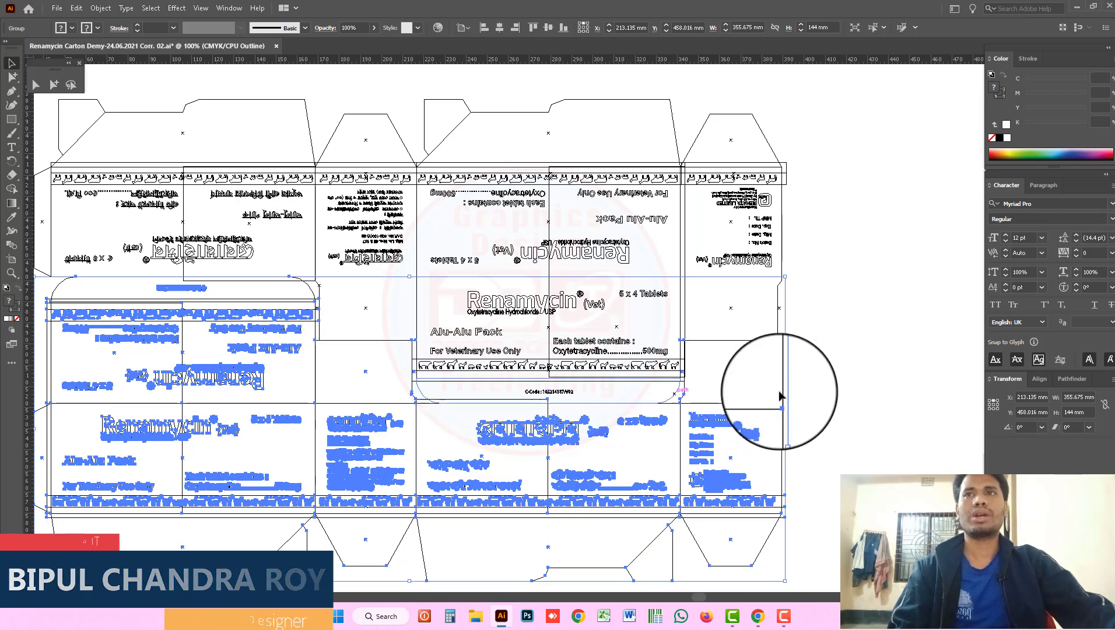
left_click(855, 357)
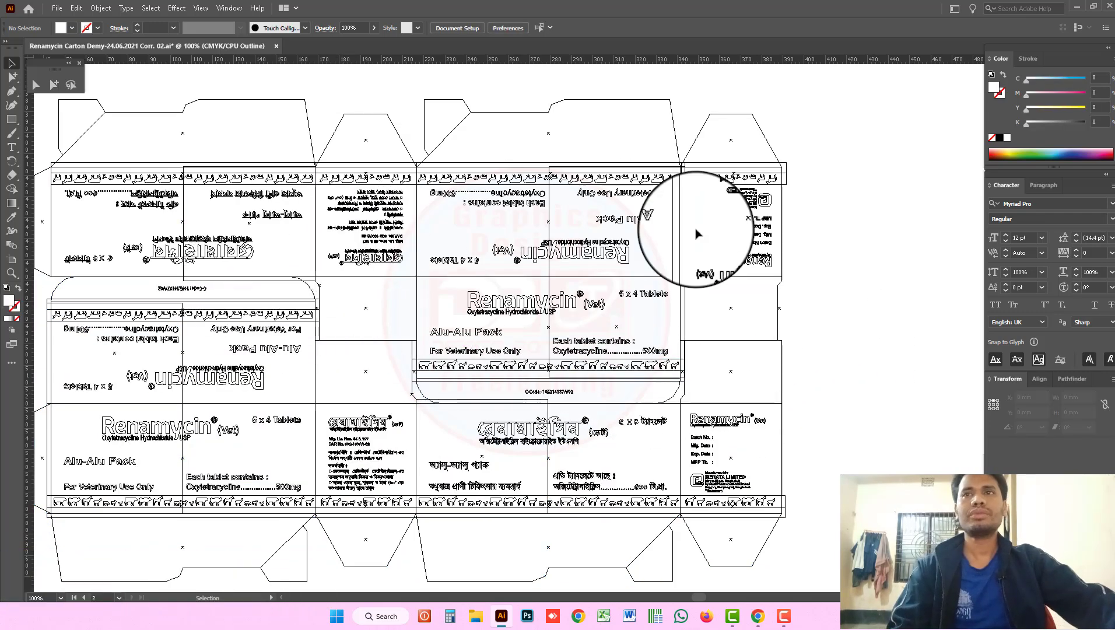
key("ctrl+y")
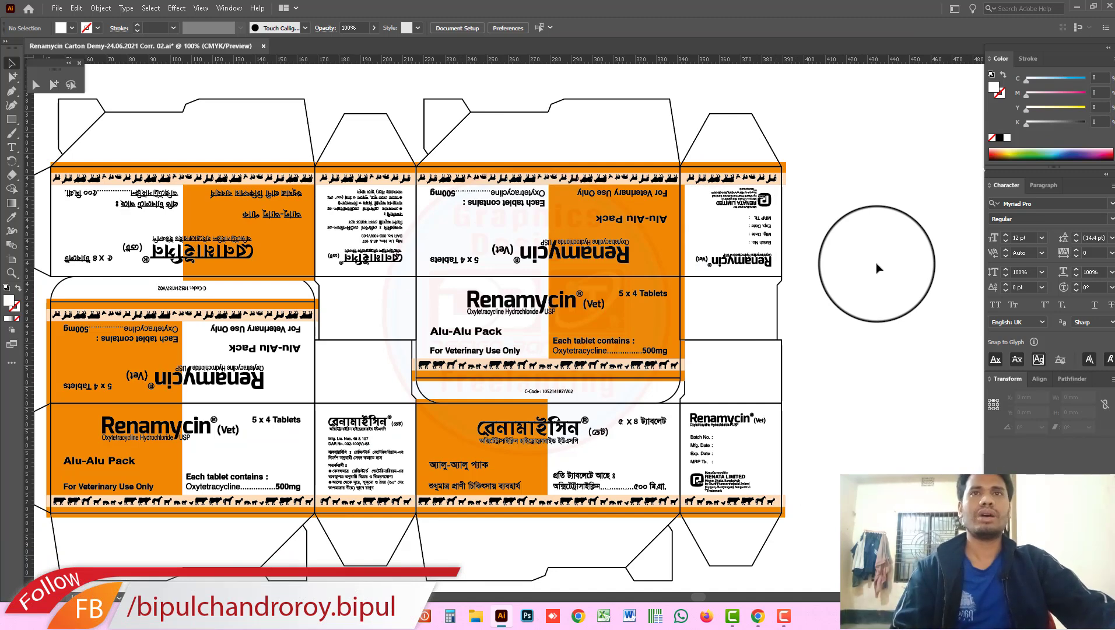
left_click(500, 340, "alt")
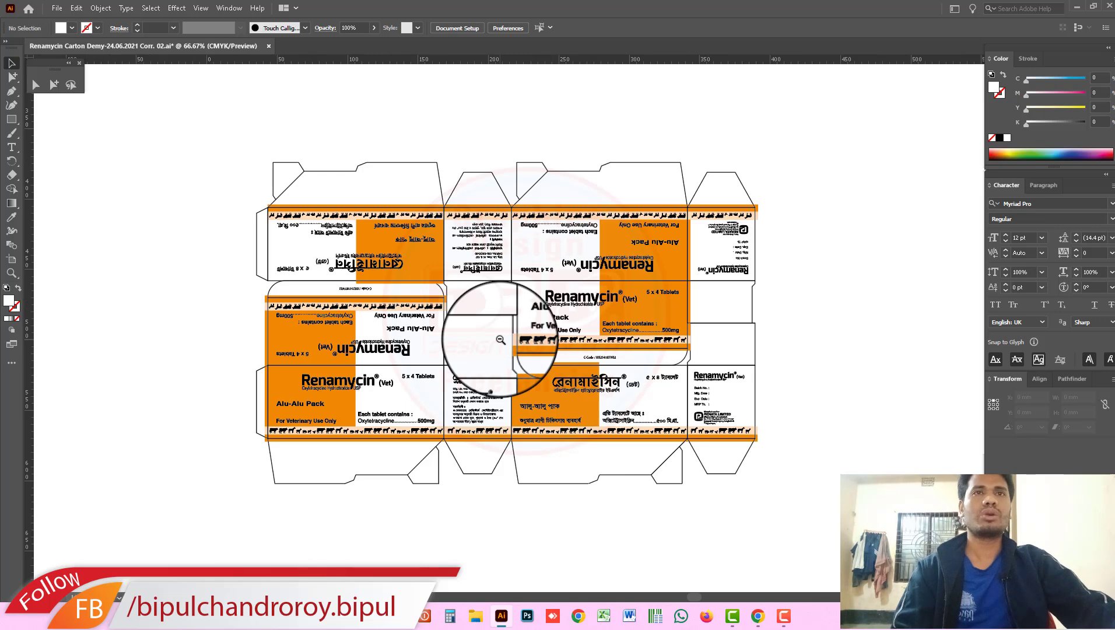
key("ctrl+a")
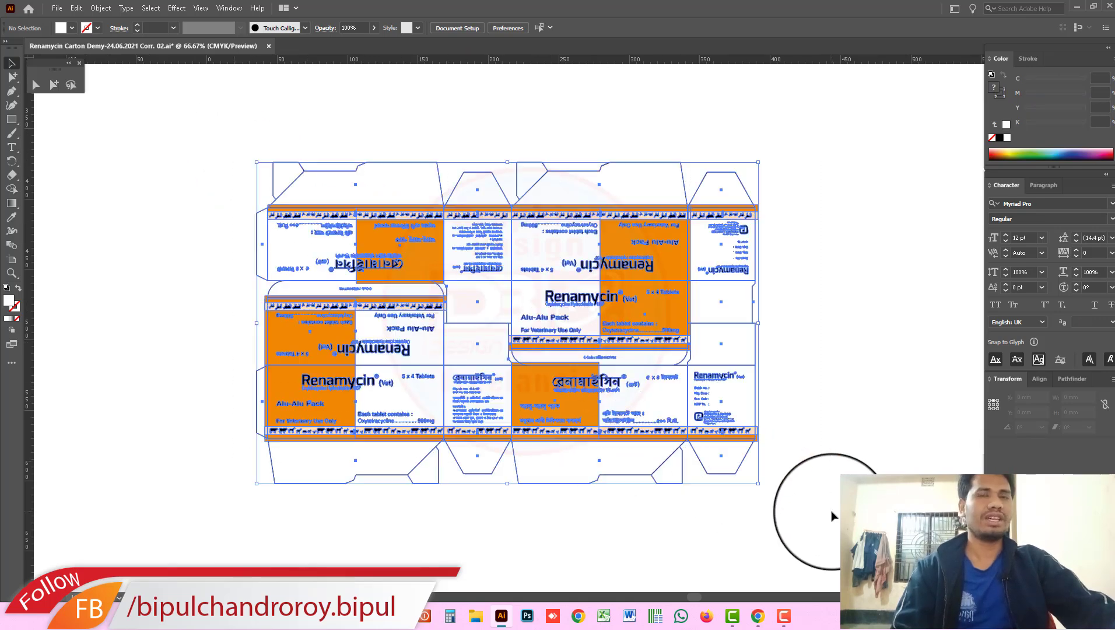
left_click(835, 386)
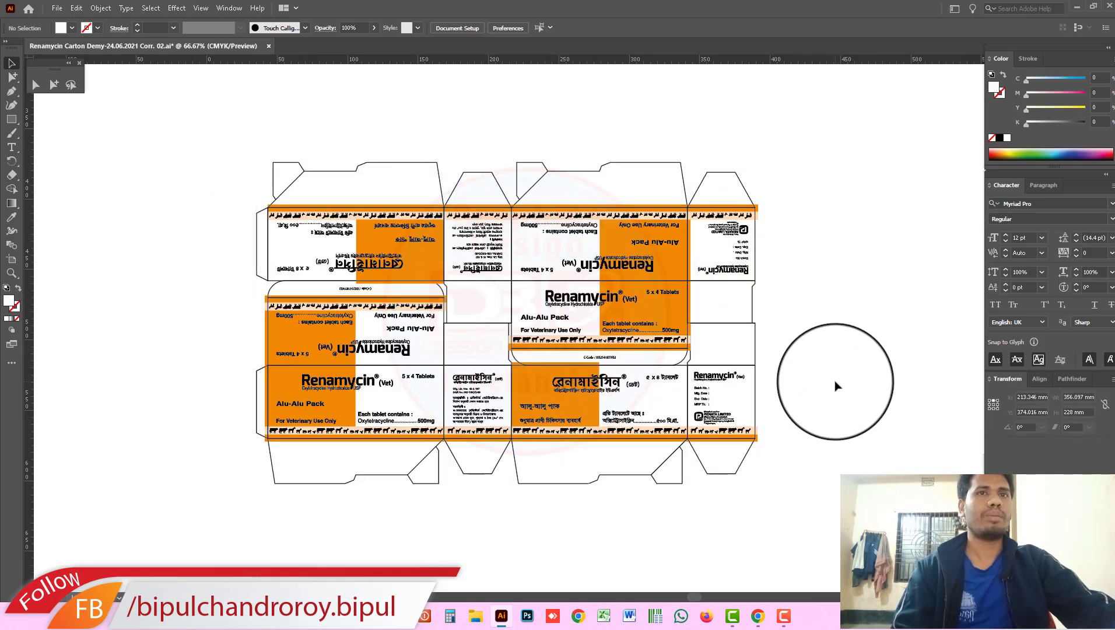
left_click(579, 405)
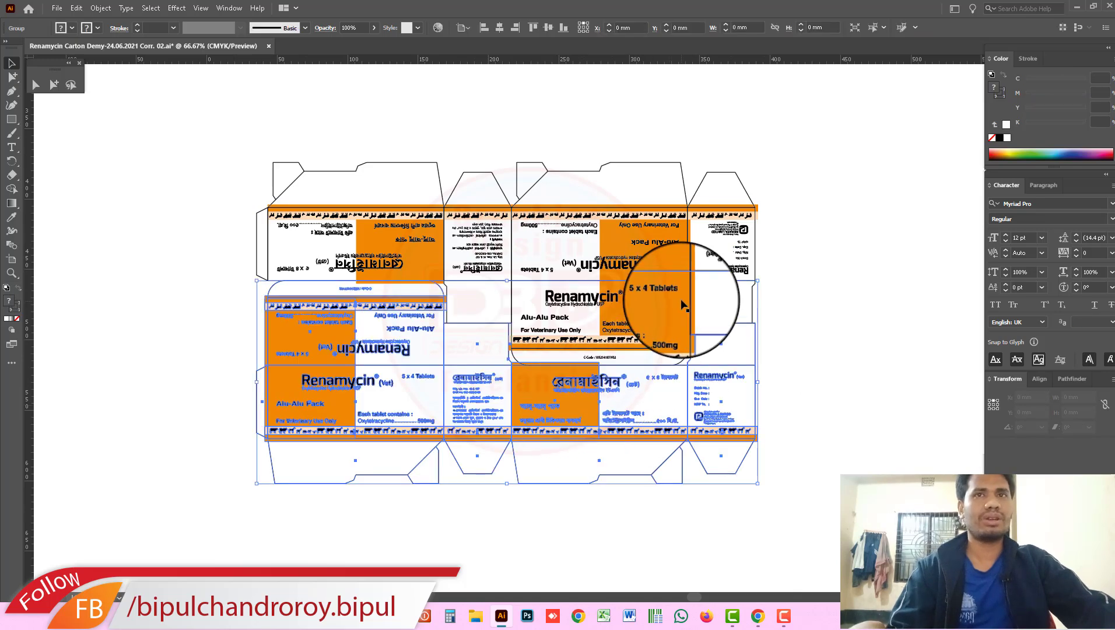
left_click(845, 355)
Try separating the cartons by moving the upper one up to about Y 314 mm, and undo the moves.
left_click_drag(658, 261, 658, 247)
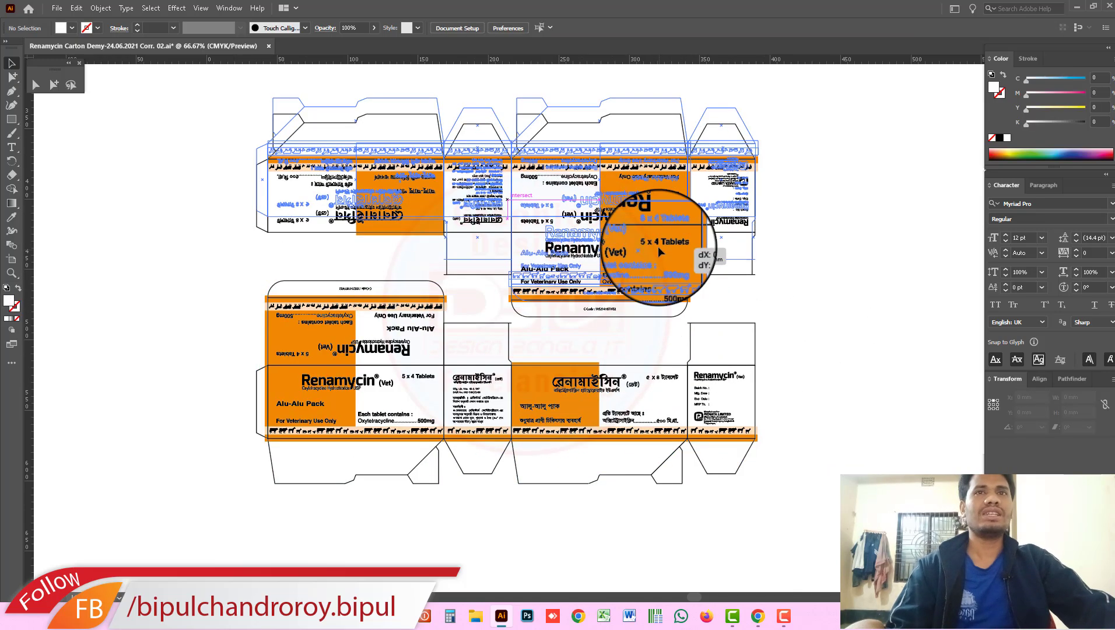
left_click(837, 289)
left_click_drag(625, 304, 440, 284)
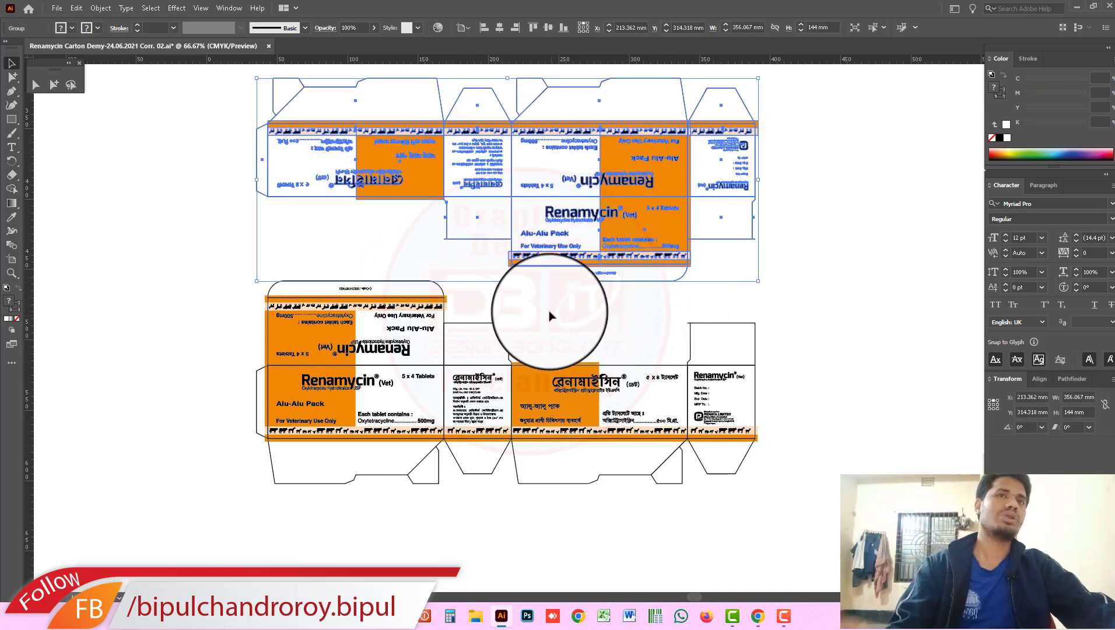
left_click(652, 353)
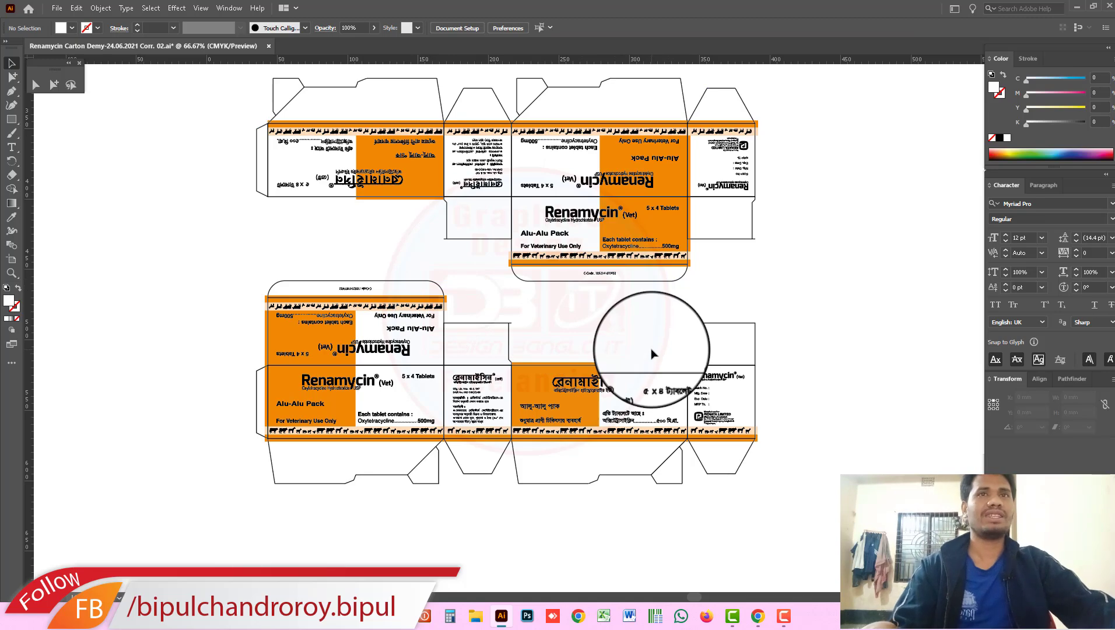
key("ctrl+z")
key("ctrl+z")
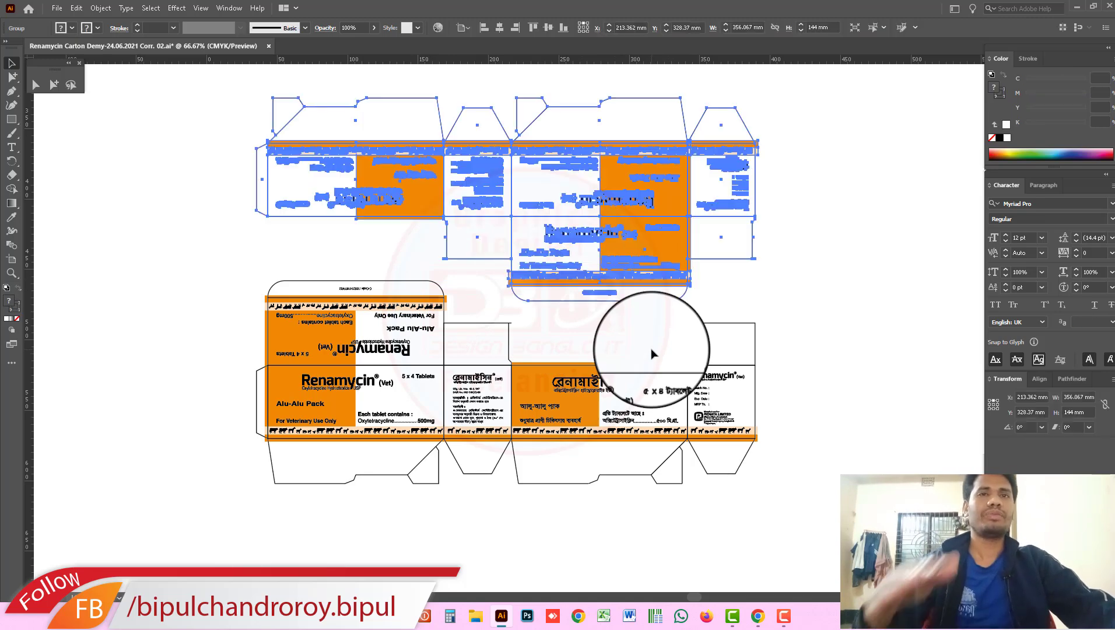
Select both nested cartons together.
left_click(850, 337)
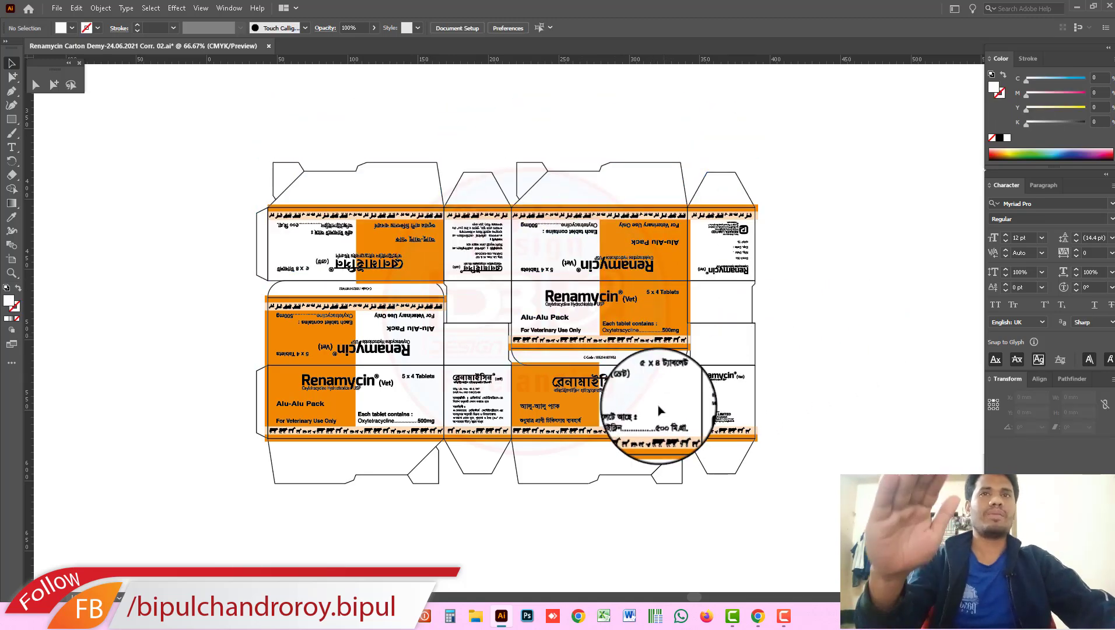
left_click_drag(826, 431, 661, 321)
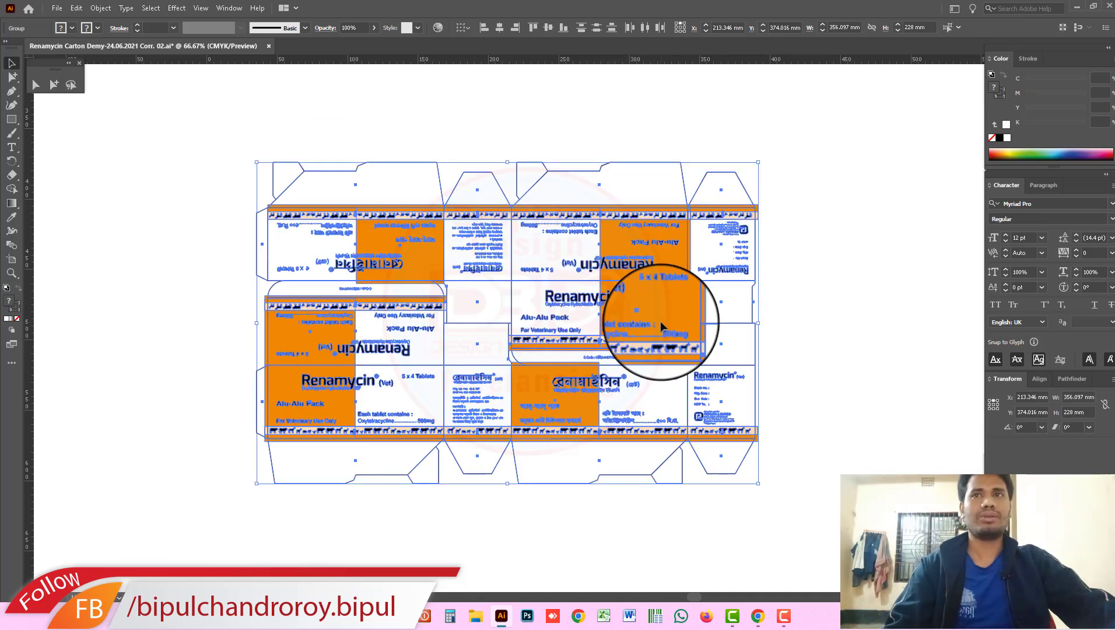